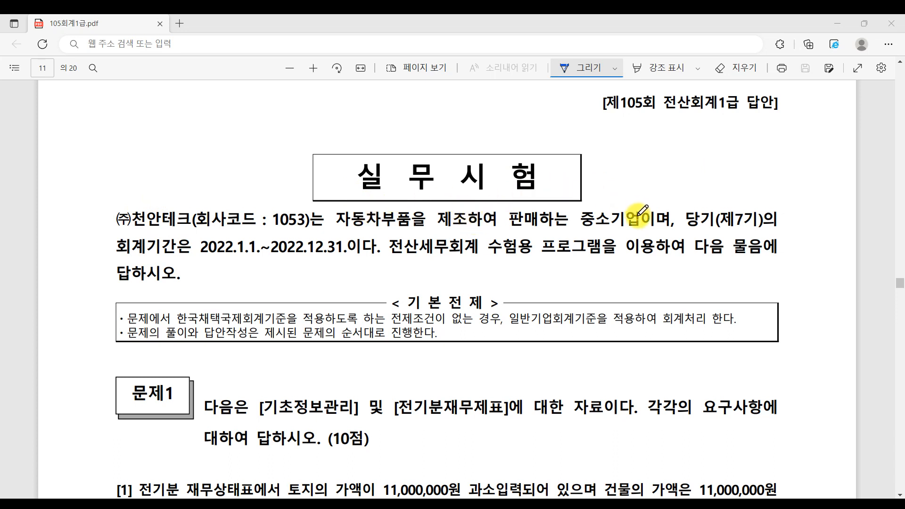
- Underline 제조 in the company description and 전기분 재무상태표 in question [1] of the exam PDF
{"action": "left_click_drag", "start_coordinate": [444, 229], "coordinate": [467, 229]}
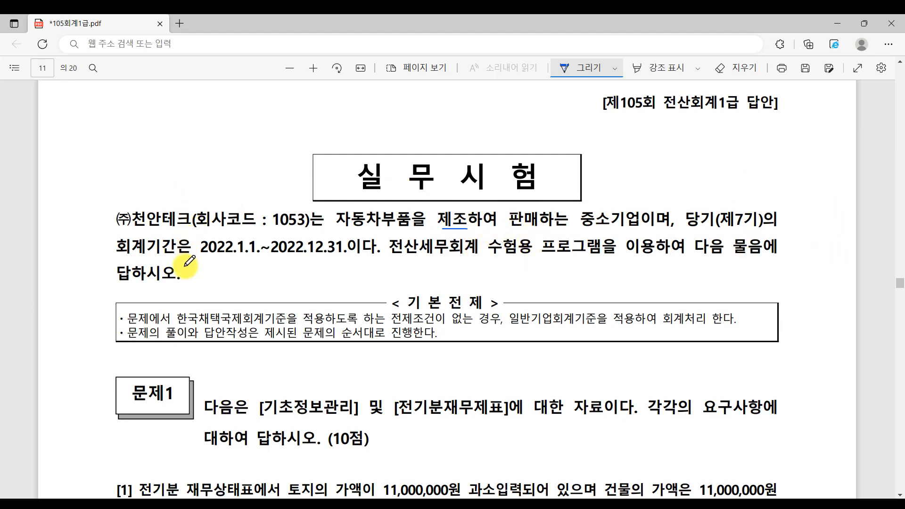
{"action": "scroll", "coordinate": [580, 283], "scroll_direction": "down", "scroll_amount": 5}
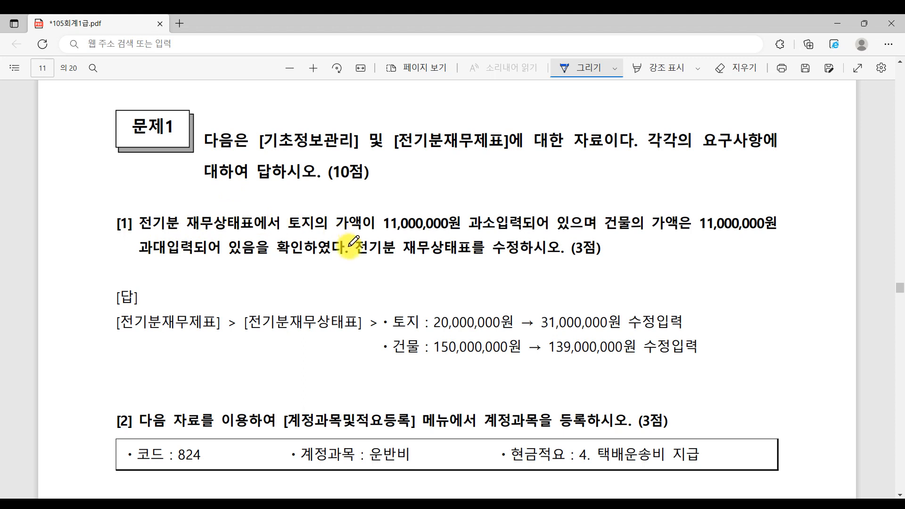
{"action": "left_click_drag", "start_coordinate": [358, 258], "coordinate": [479, 258]}
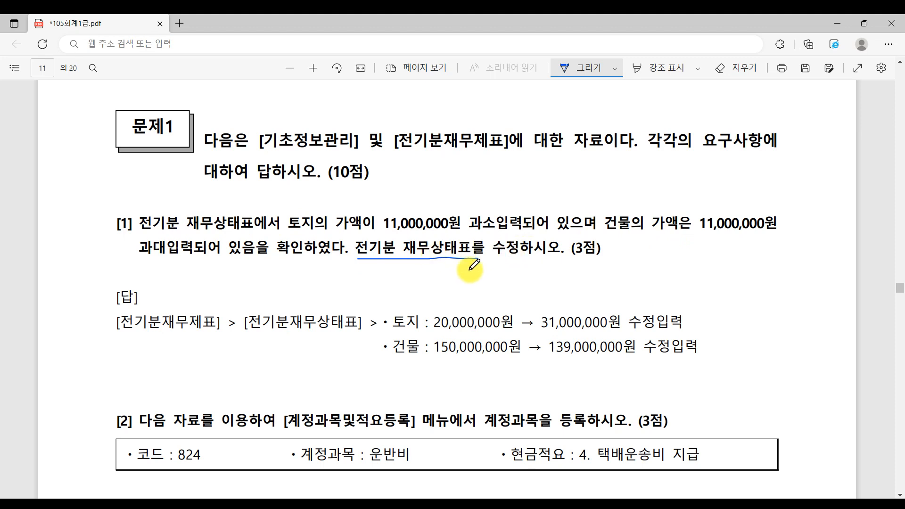
- Switch to KcLep, open 전기분재무상태표 and set the 토지 (0201) amount to 31,000,000
{"action": "key", "text": "alt+Tab"}
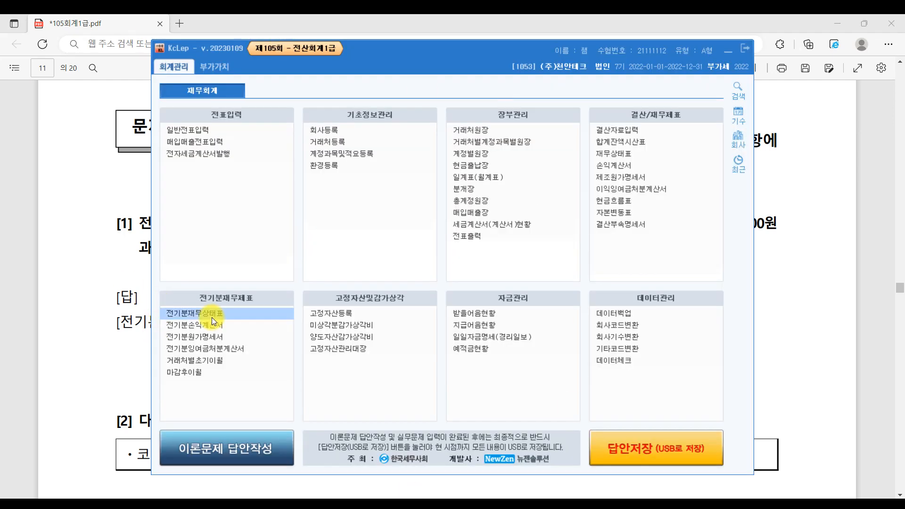
{"action": "left_click", "coordinate": [212, 318]}
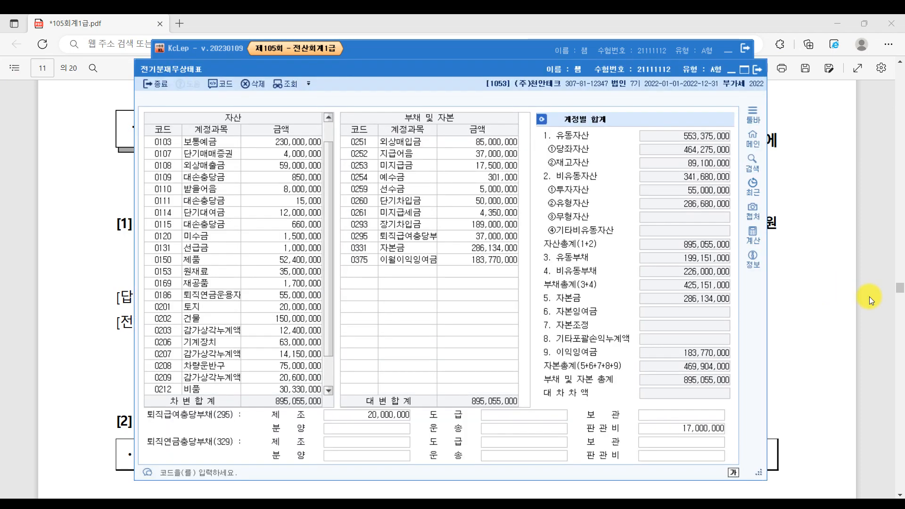
{"action": "left_click", "coordinate": [869, 296]}
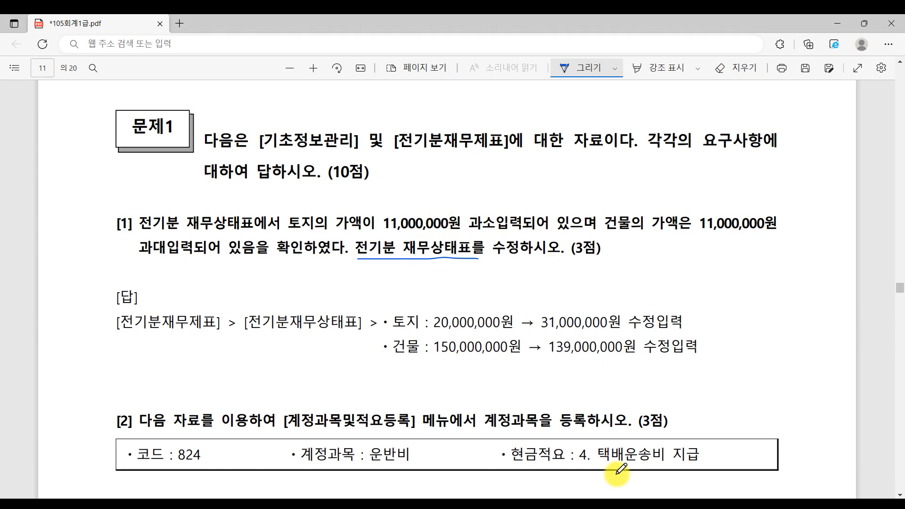
{"action": "left_click", "coordinate": [636, 504]}
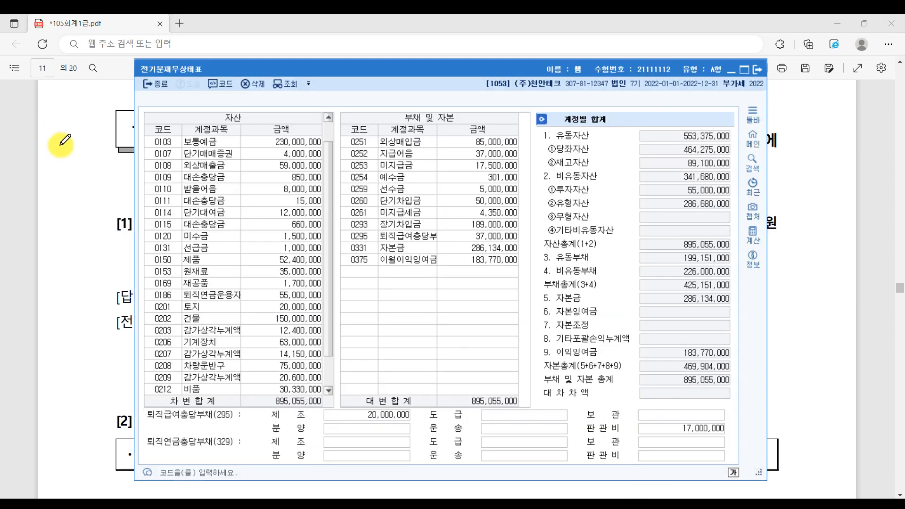
{"action": "left_click", "coordinate": [205, 315]}
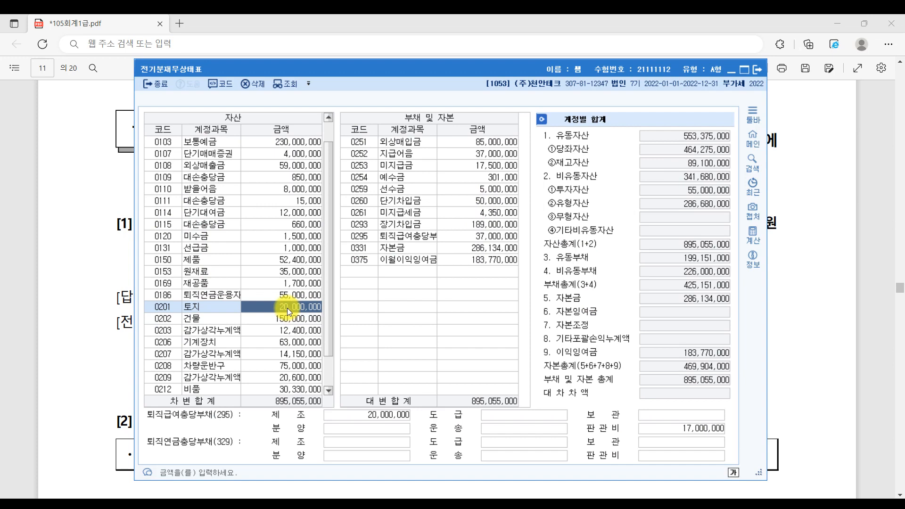
{"action": "type", "text": "31000000"}
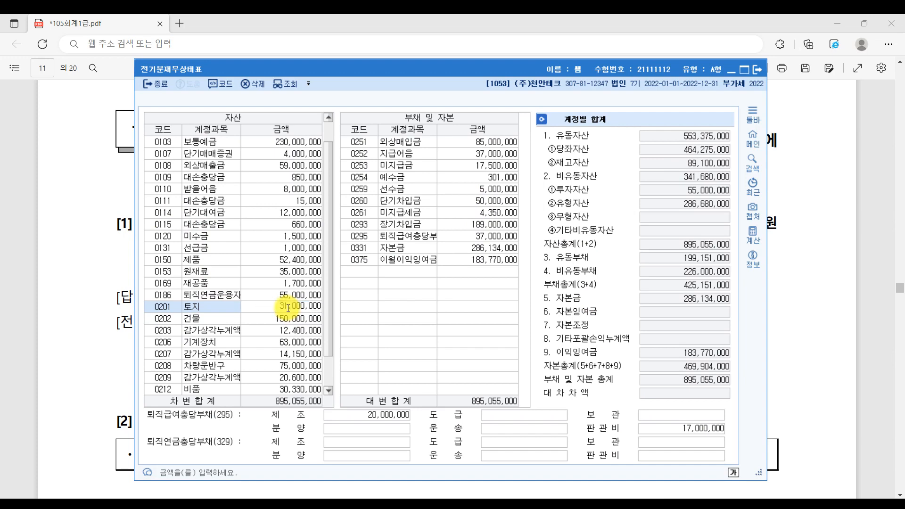
{"action": "key", "text": "Return"}
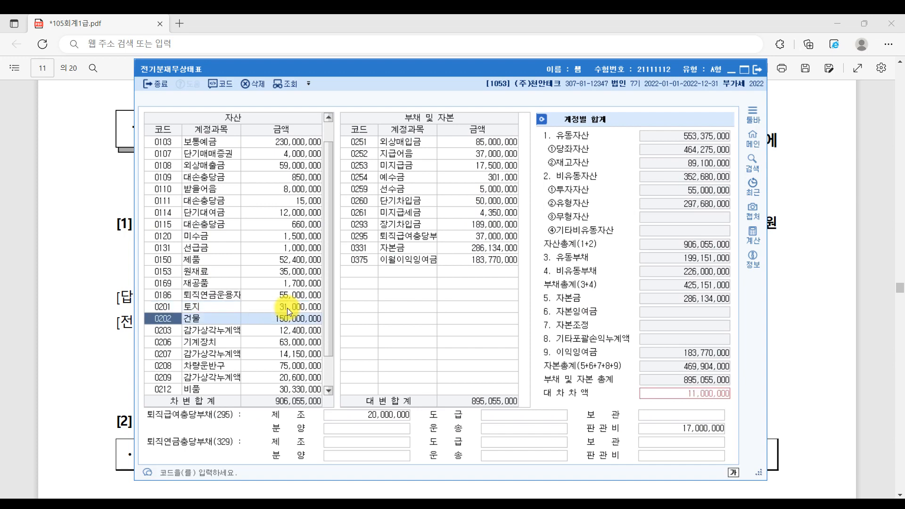
- Recheck question [1] in the PDF and set the 건물 (0202) amount to 139,000,000 in 전기분재무상태표
{"action": "left_click", "coordinate": [862, 240]}
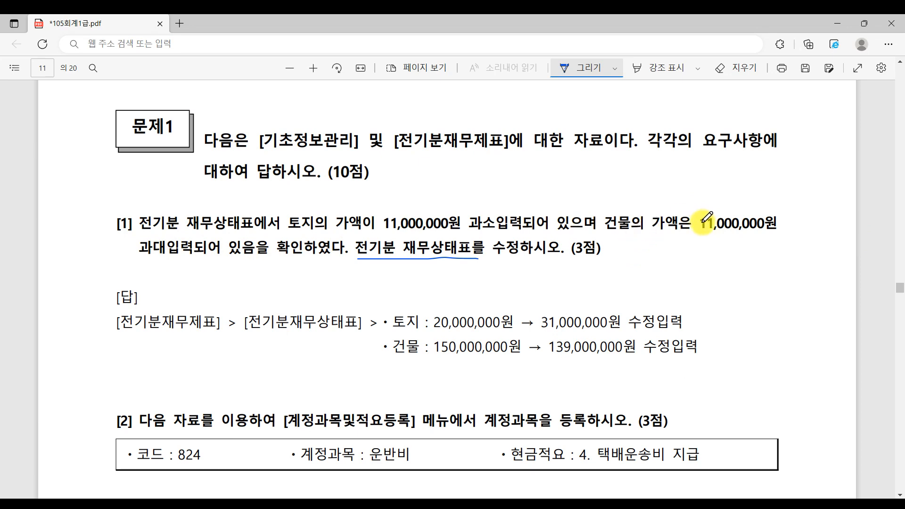
{"action": "left_click", "coordinate": [611, 504]}
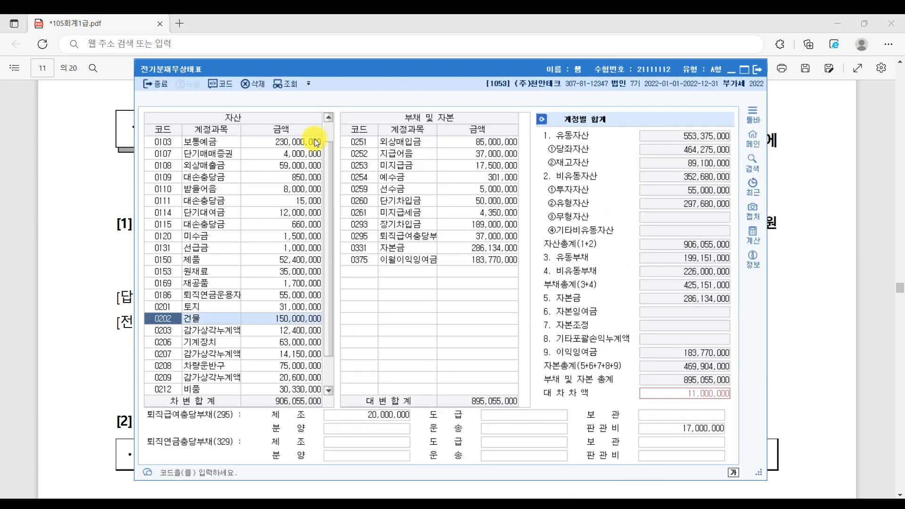
{"action": "left_click", "coordinate": [295, 319]}
{"action": "type", "text": "139000000"}
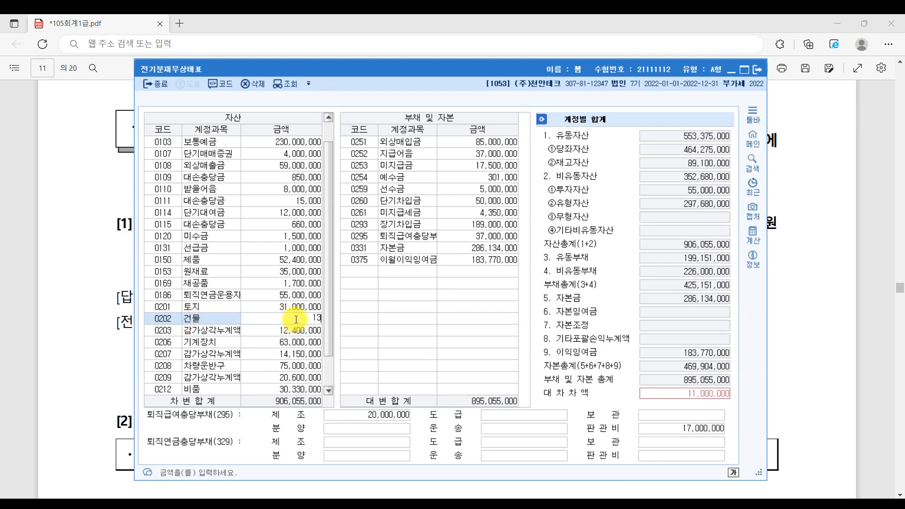
{"action": "key", "text": "Return"}
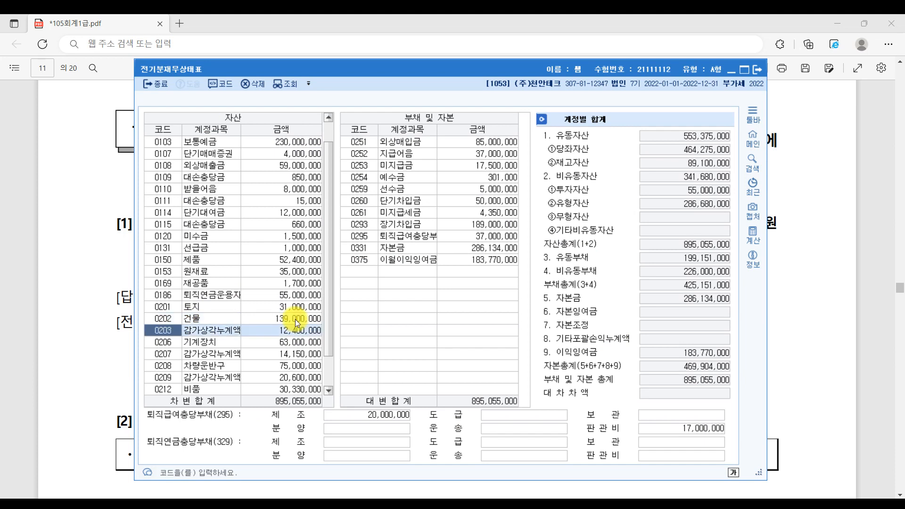
- Review the 토지 and 건물 amounts in 전기분재무상태표 and close the form
{"action": "left_click", "coordinate": [298, 307]}
{"action": "left_click", "coordinate": [301, 317]}
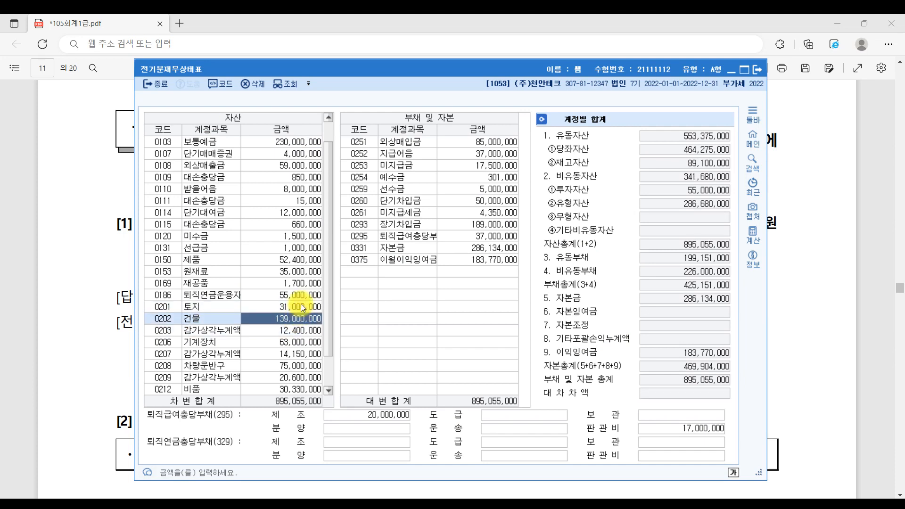
{"action": "left_click", "coordinate": [301, 304]}
{"action": "left_click", "coordinate": [302, 319]}
{"action": "left_click", "coordinate": [302, 306]}
{"action": "left_click", "coordinate": [301, 317]}
{"action": "left_click", "coordinate": [304, 309]}
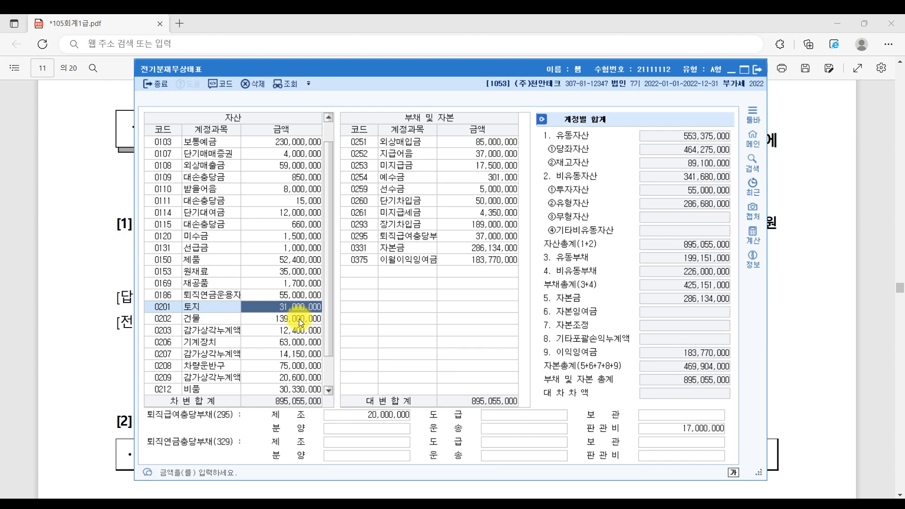
{"action": "left_click", "coordinate": [299, 318]}
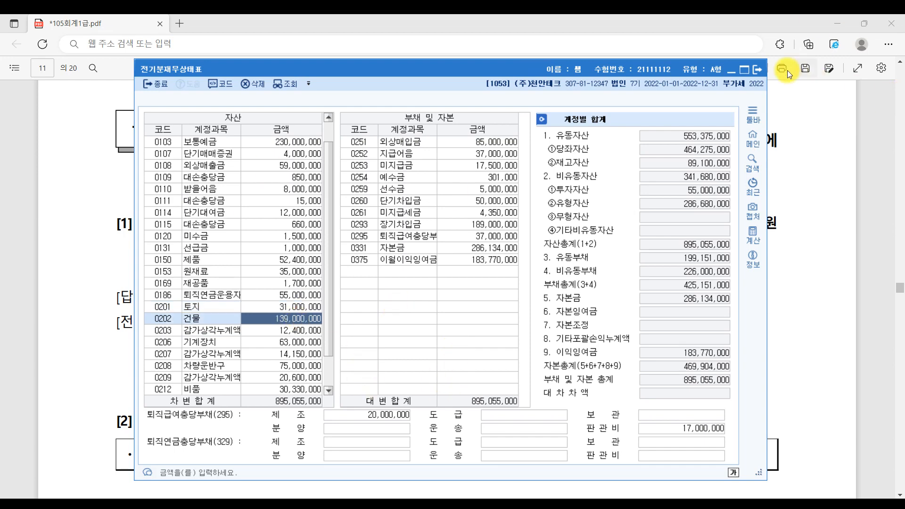
{"action": "left_click", "coordinate": [758, 72]}
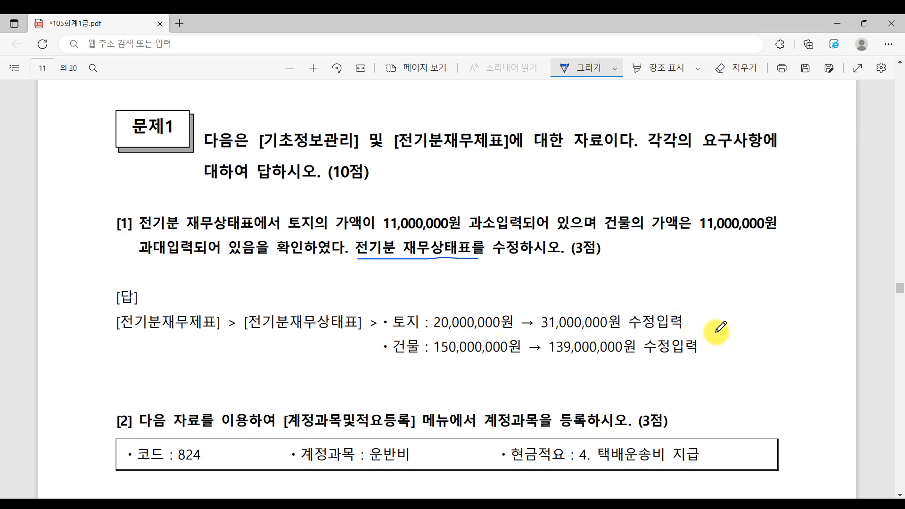
- Read question [2] in the PDF, open 계정과목및적요등록 in KcLep and go to account code 824 (운반비)
{"action": "scroll", "coordinate": [717, 327], "scroll_direction": "down", "scroll_amount": 5}
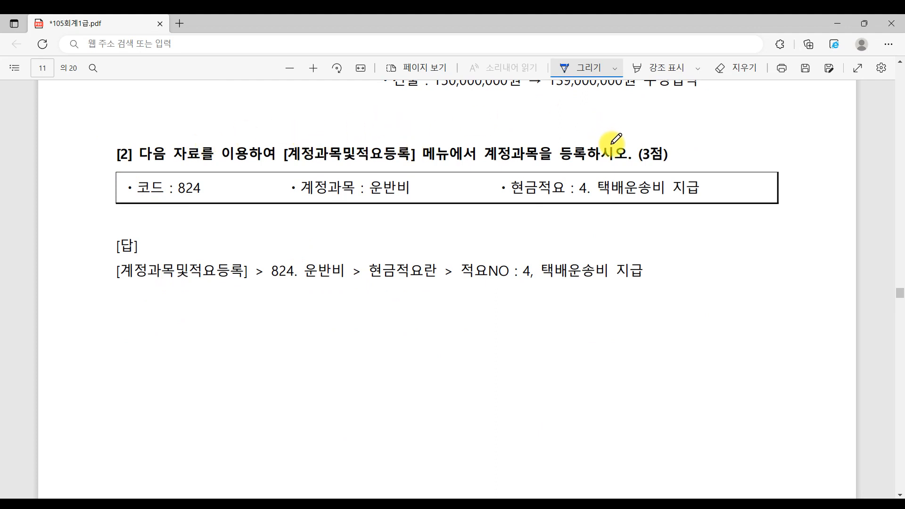
{"action": "left_click", "coordinate": [359, 507]}
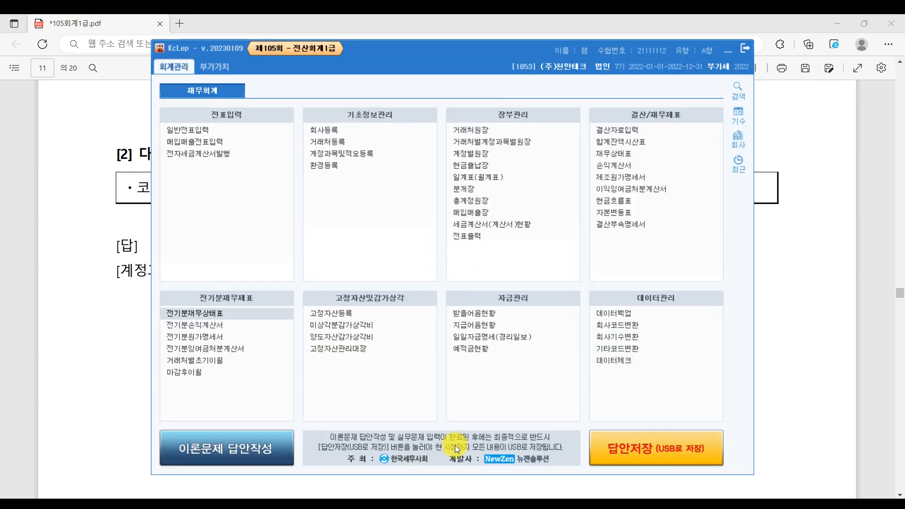
{"action": "left_click", "coordinate": [347, 150]}
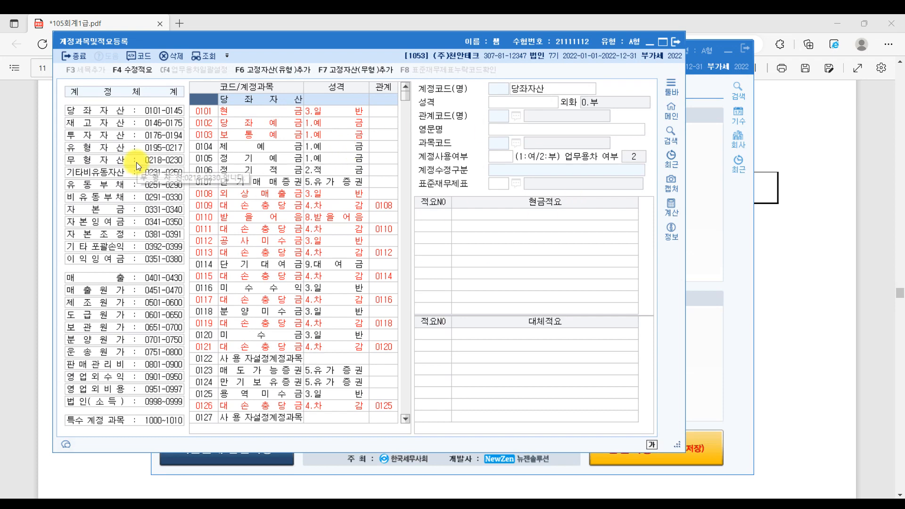
{"action": "type", "text": "824"}
{"action": "key", "text": "Return"}
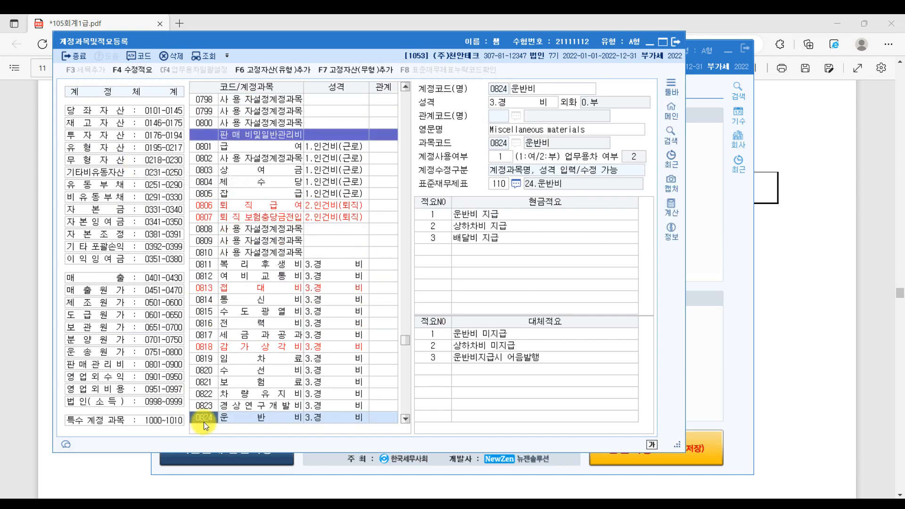
{"action": "scroll", "coordinate": [330, 390], "scroll_direction": "down", "scroll_amount": 4}
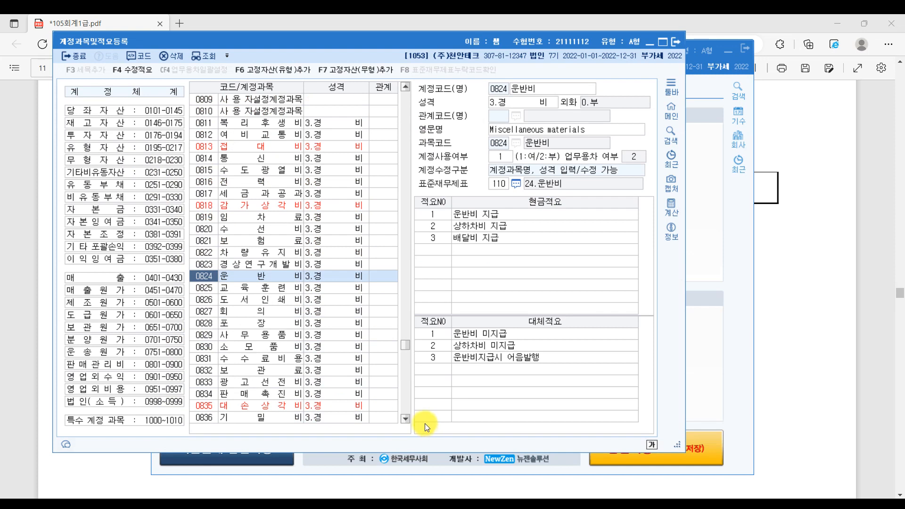
- Register 현금적요 number 4 as 택배운송비 지급 for the 운반비 account and close the form
{"action": "left_click", "coordinate": [542, 203]}
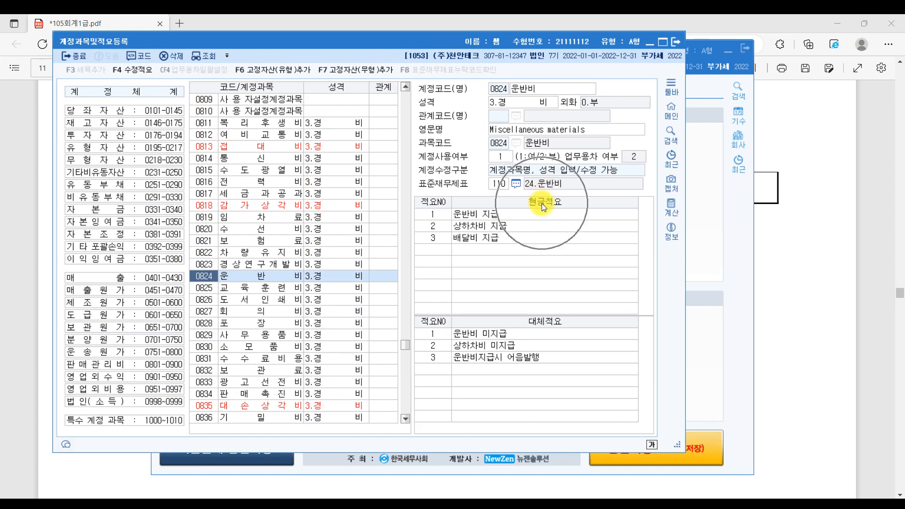
{"action": "type", "text": "4"}
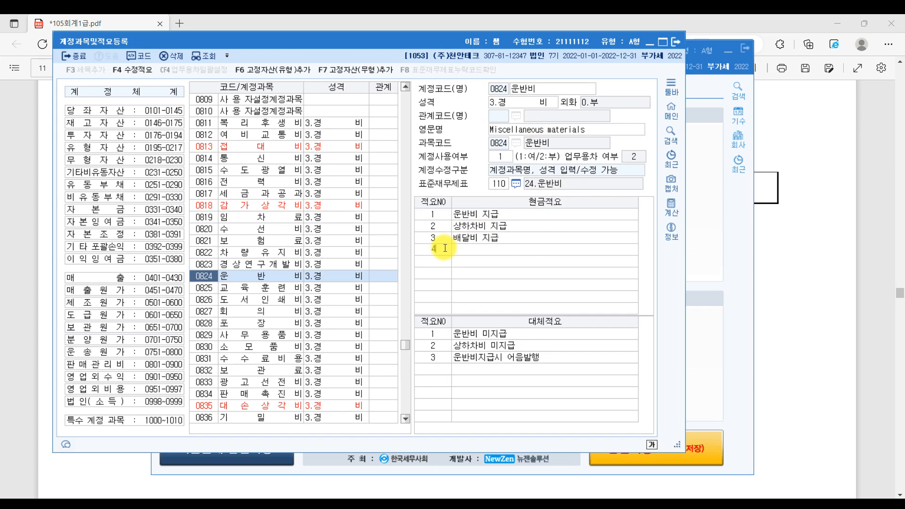
{"action": "key", "text": "Return"}
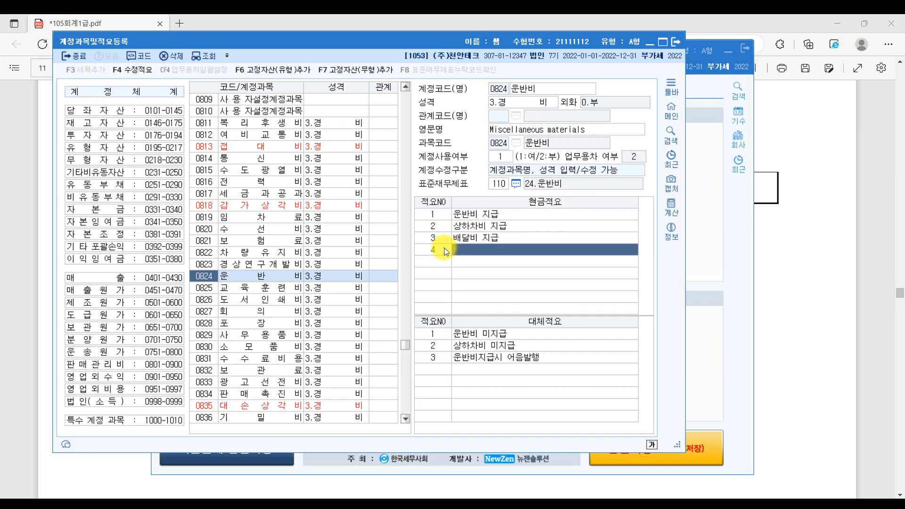
{"action": "type", "text": "택배운송비"}
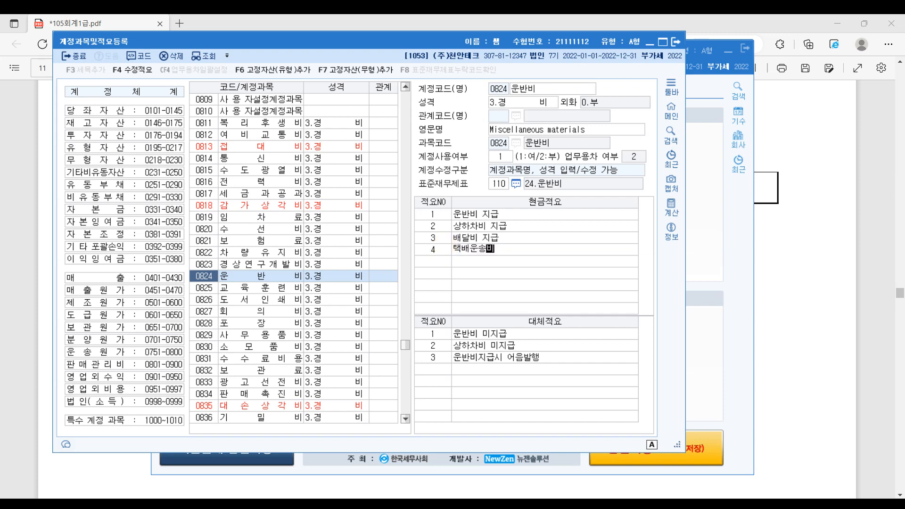
{"action": "type", "text": " 지급"}
{"action": "key", "text": "Return"}
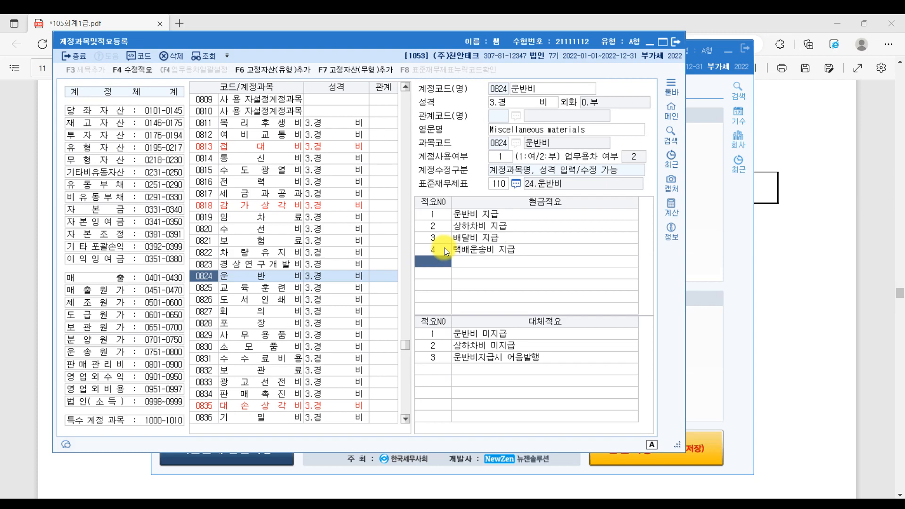
{"action": "left_click", "coordinate": [674, 38]}
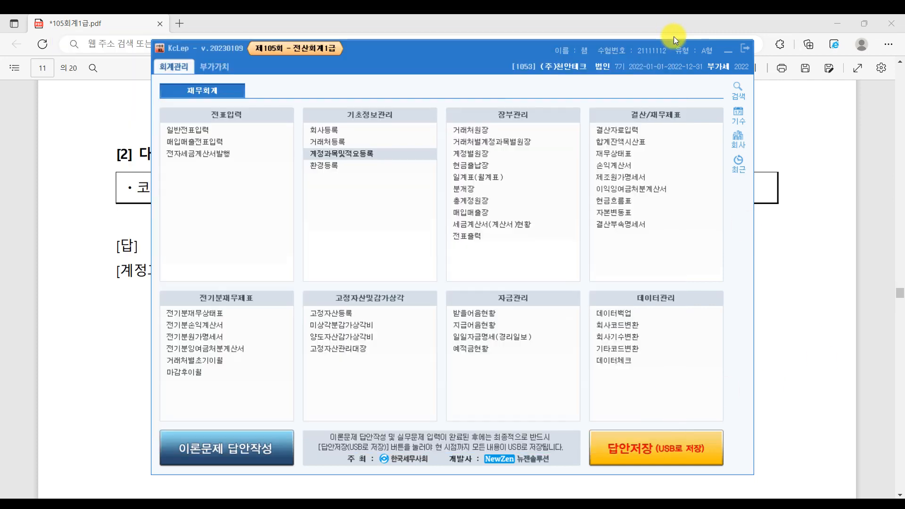
- Switch to the exam PDF and circle 외상매출금 and 지급어음 in the question [3] table
{"action": "left_click", "coordinate": [884, 336]}
{"action": "scroll", "coordinate": [279, 357], "scroll_direction": "down", "scroll_amount": 4}
{"action": "scroll", "coordinate": [279, 357], "scroll_direction": "down", "scroll_amount": 8}
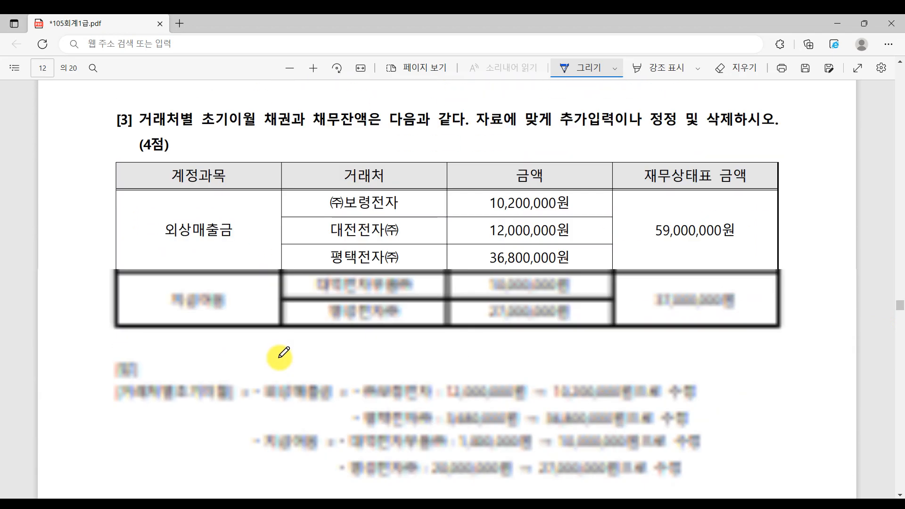
{"action": "scroll", "coordinate": [279, 357], "scroll_direction": "up", "scroll_amount": 1}
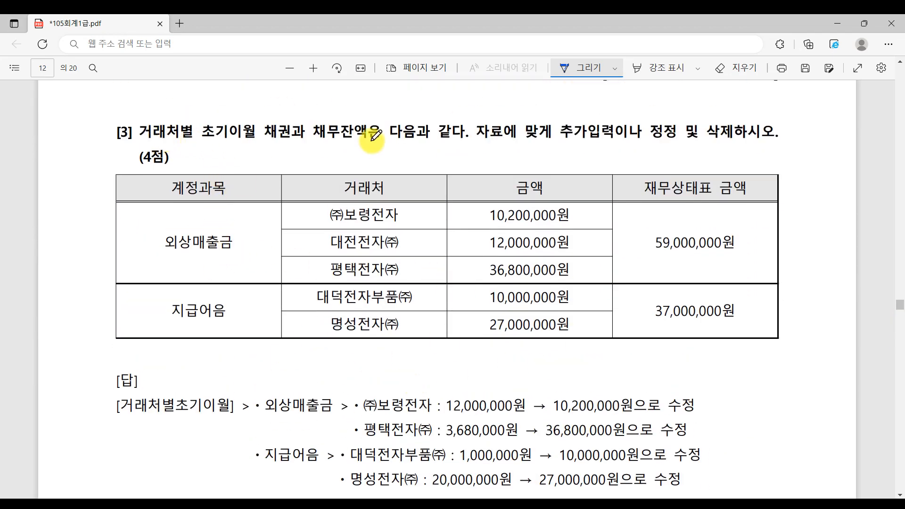
{"action": "left_click_drag", "start_coordinate": [227, 258], "coordinate": [244, 259]}
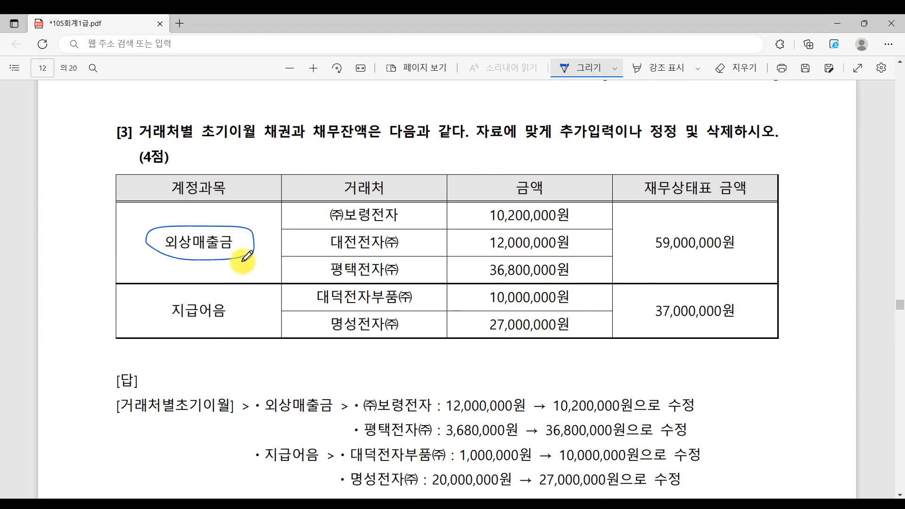
{"action": "left_click_drag", "start_coordinate": [242, 316], "coordinate": [244, 330]}
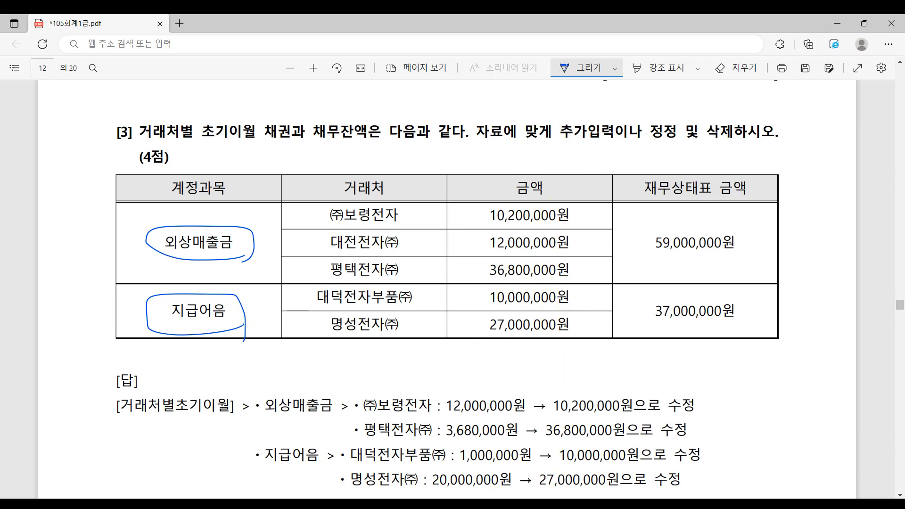
- Switch to KcLep, open 거래처별초기이월 and bring its window to the front
{"action": "key", "text": "alt+Tab"}
{"action": "left_click", "coordinate": [231, 363]}
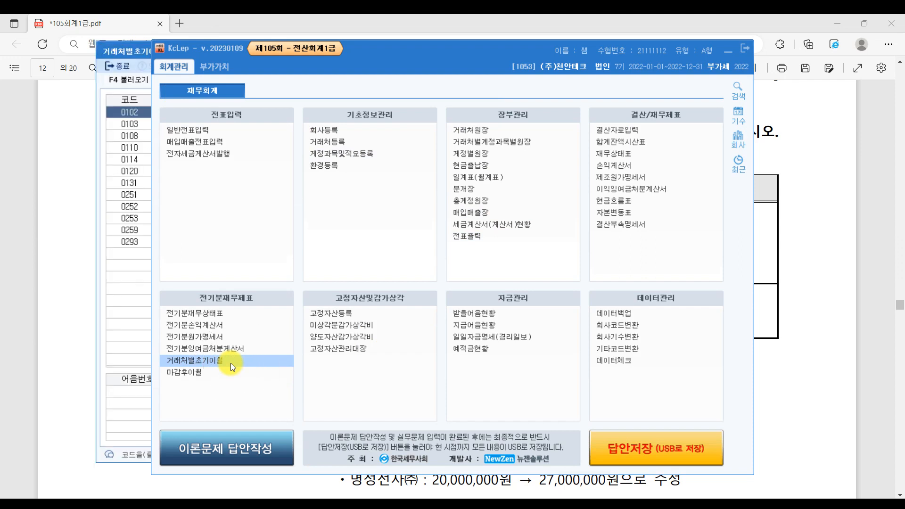
{"action": "left_click", "coordinate": [134, 46]}
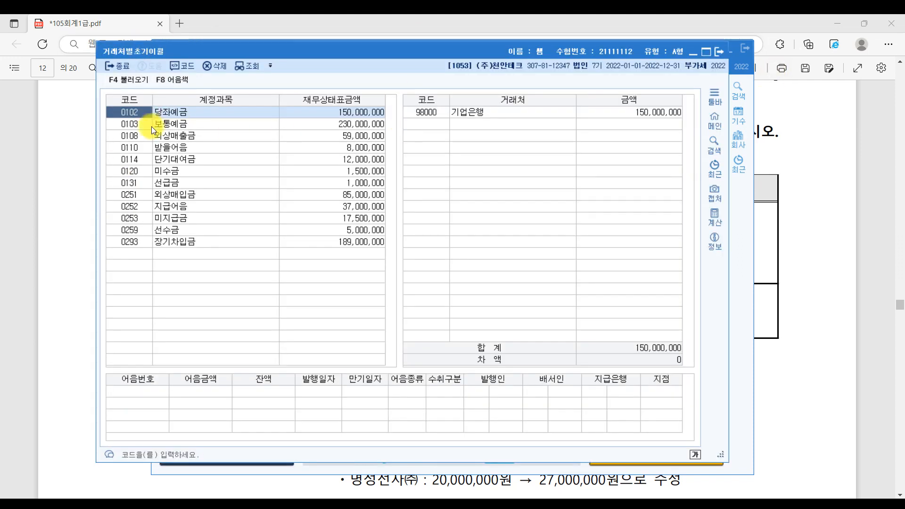
- Under 외상매출금, set the opening balance of (주)보령전자 to 10,200,000 and of 평택전자(주) to 36,800,000
{"action": "left_click", "coordinate": [171, 133]}
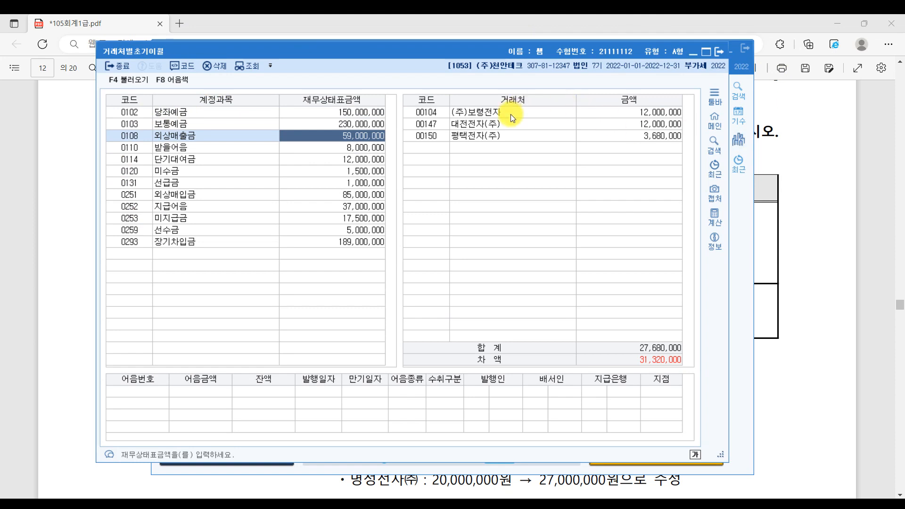
{"action": "left_click", "coordinate": [649, 112]}
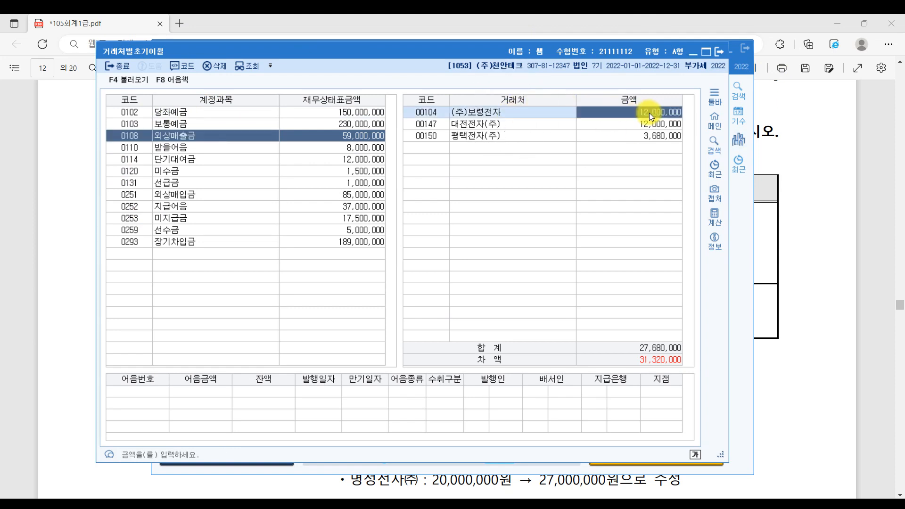
{"action": "type", "text": "1"}
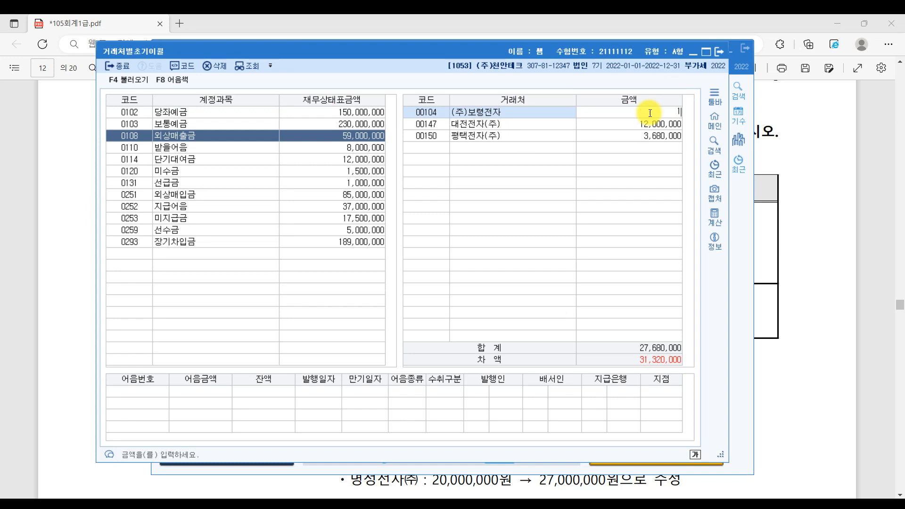
{"action": "type", "text": "0,200,000"}
{"action": "key", "text": "Return"}
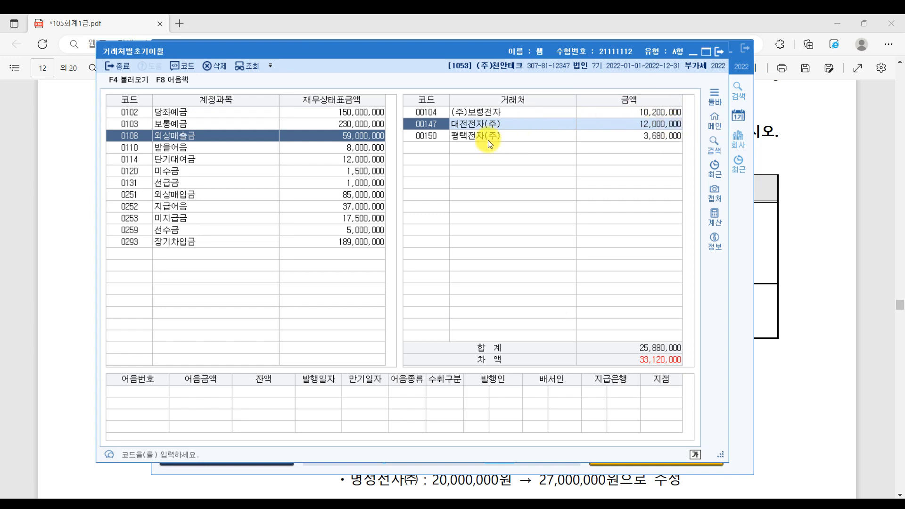
{"action": "left_click", "coordinate": [654, 139]}
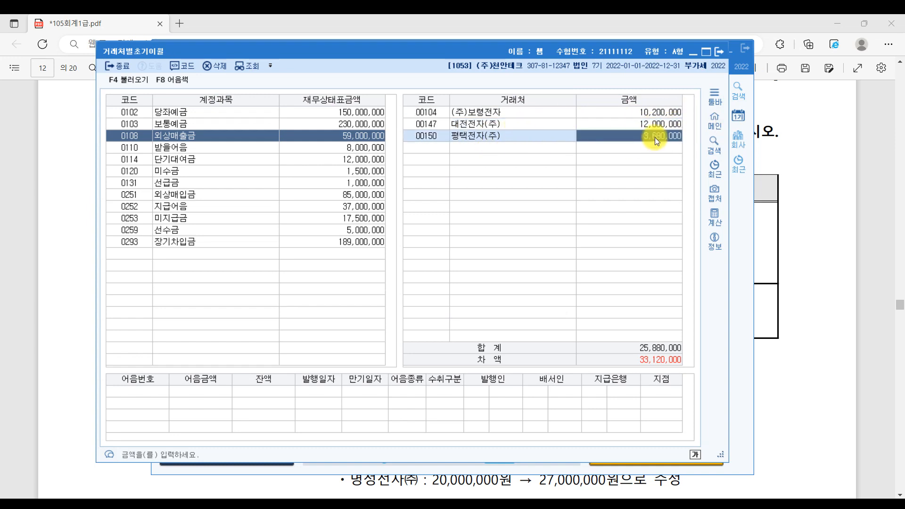
{"action": "type", "text": "36800000"}
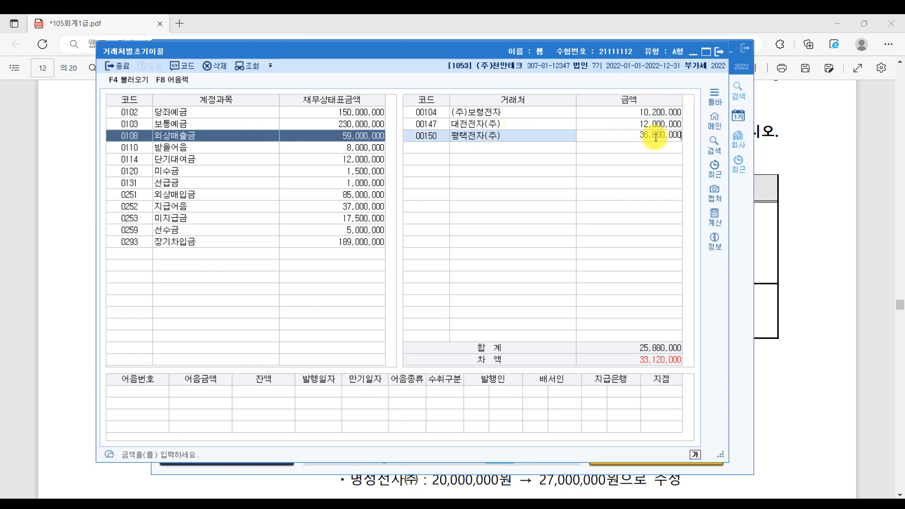
{"action": "key", "text": "Return"}
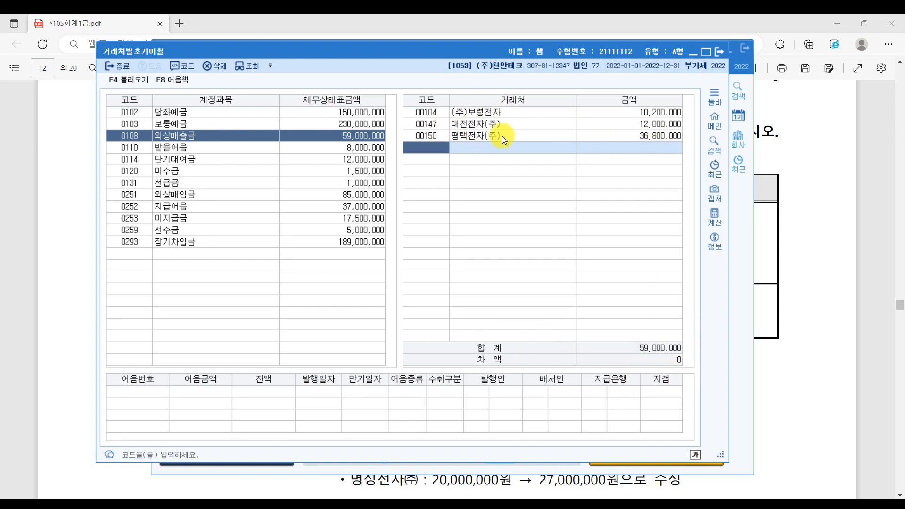
- Under 지급어음, set 대덕전자부품(주) to 10,000,000 and 명성전자(주) to 27,000,000, and close the form
{"action": "left_click", "coordinate": [178, 207]}
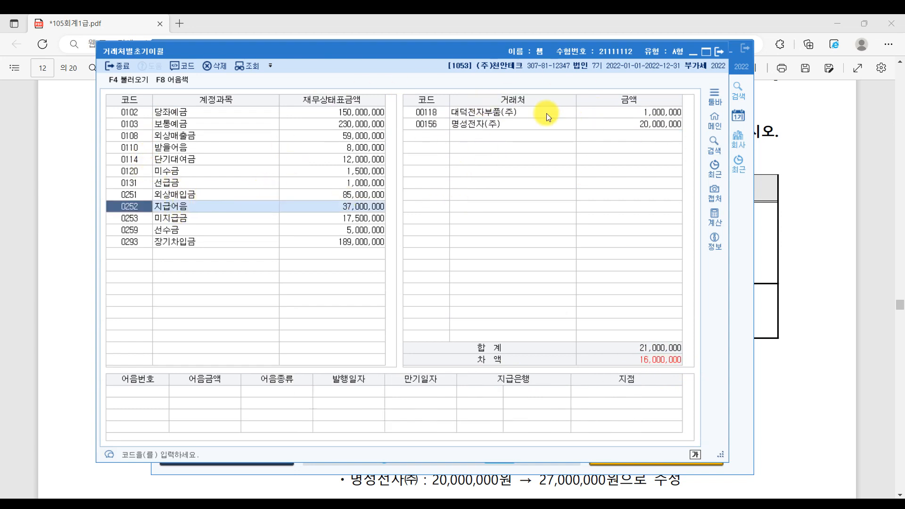
{"action": "left_click", "coordinate": [674, 112]}
{"action": "type", "text": "10000000"}
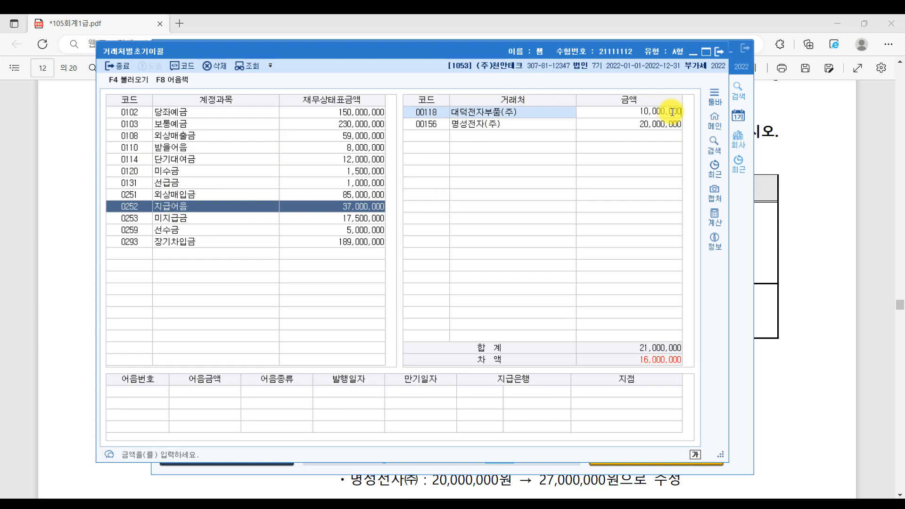
{"action": "key", "text": "Return"}
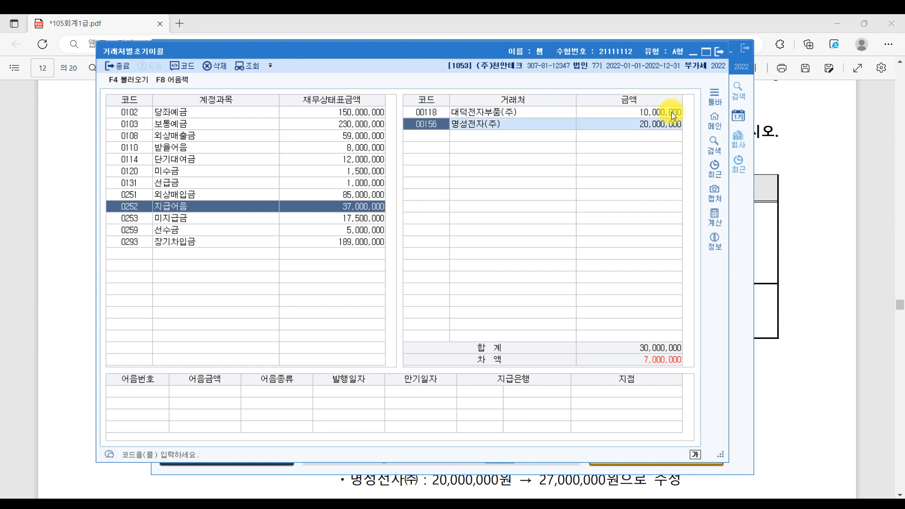
{"action": "left_click", "coordinate": [644, 125]}
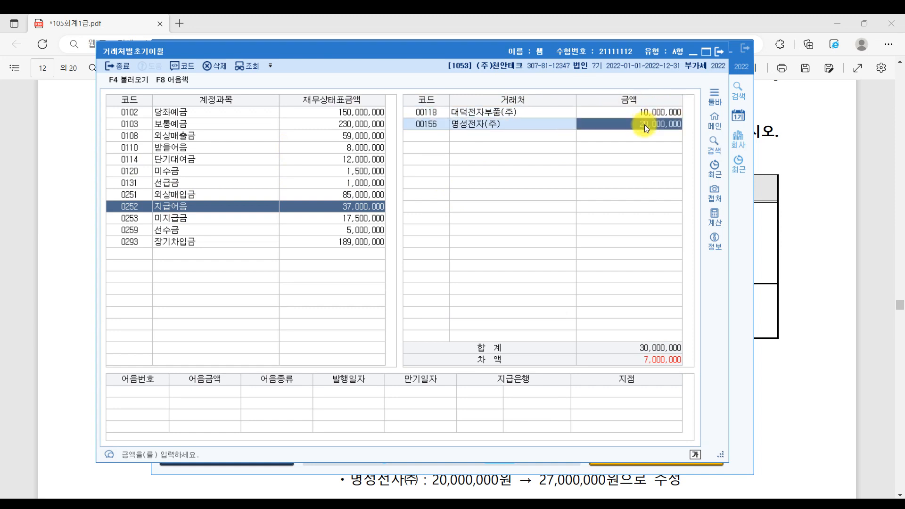
{"action": "type", "text": "27000000"}
{"action": "key", "text": "Return"}
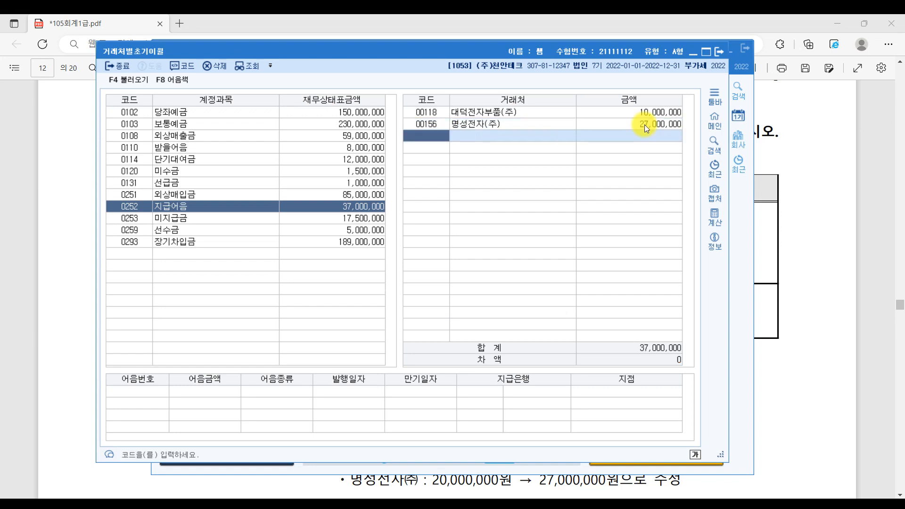
{"action": "left_click", "coordinate": [684, 364]}
{"action": "left_click", "coordinate": [723, 50]}
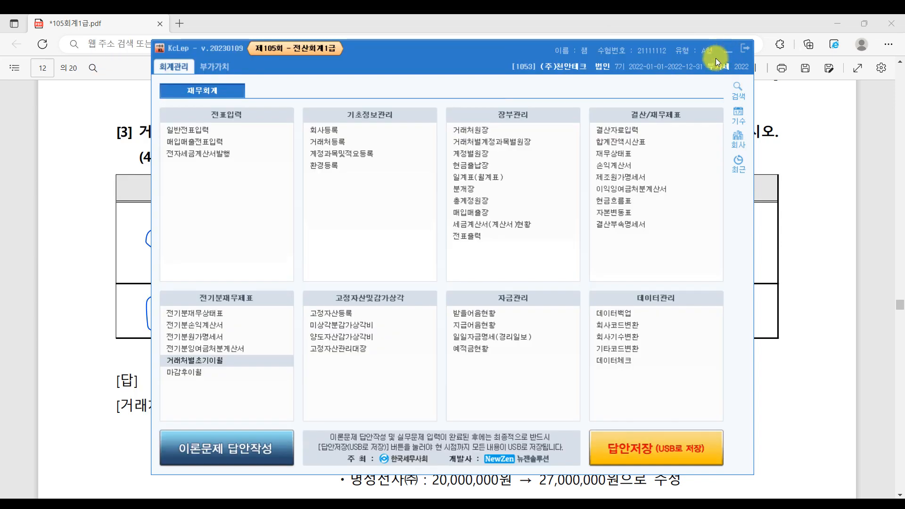
- Switch to the exam PDF, go to 문제2 question [1], underline 수익적 지출, mark the credit entry ① and circle (차) in the answer
{"action": "left_click", "coordinate": [872, 174]}
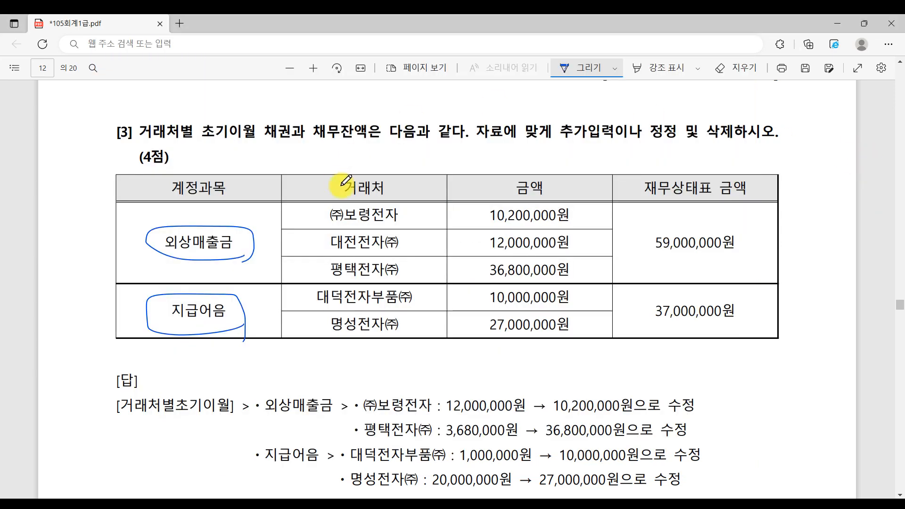
{"action": "scroll", "coordinate": [363, 210], "scroll_direction": "up", "scroll_amount": 5}
{"action": "scroll", "coordinate": [366, 214], "scroll_direction": "up", "scroll_amount": 4}
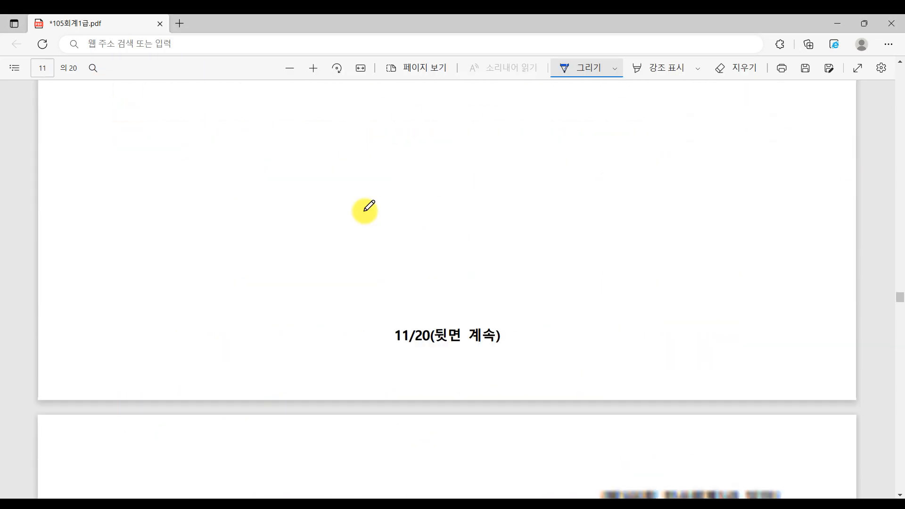
{"action": "scroll", "coordinate": [366, 213], "scroll_direction": "down", "scroll_amount": 10}
{"action": "scroll", "coordinate": [366, 210], "scroll_direction": "down", "scroll_amount": 15}
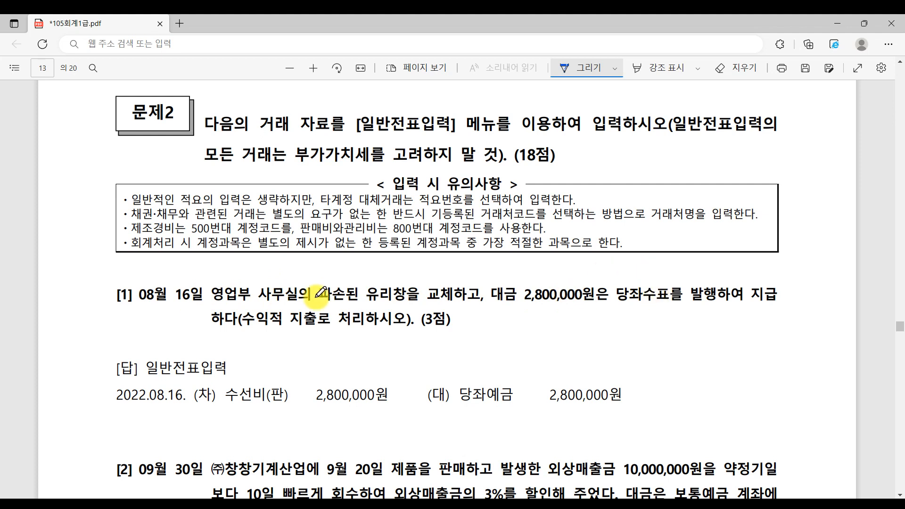
{"action": "left_click_drag", "start_coordinate": [248, 325], "coordinate": [323, 325]}
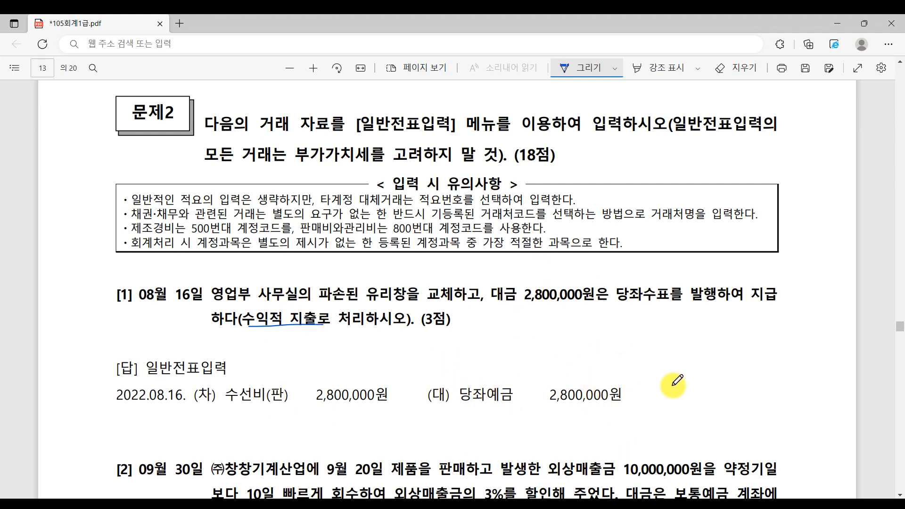
{"action": "left_click_drag", "start_coordinate": [672, 387], "coordinate": [679, 401]}
{"action": "key", "text": "ctrl"}
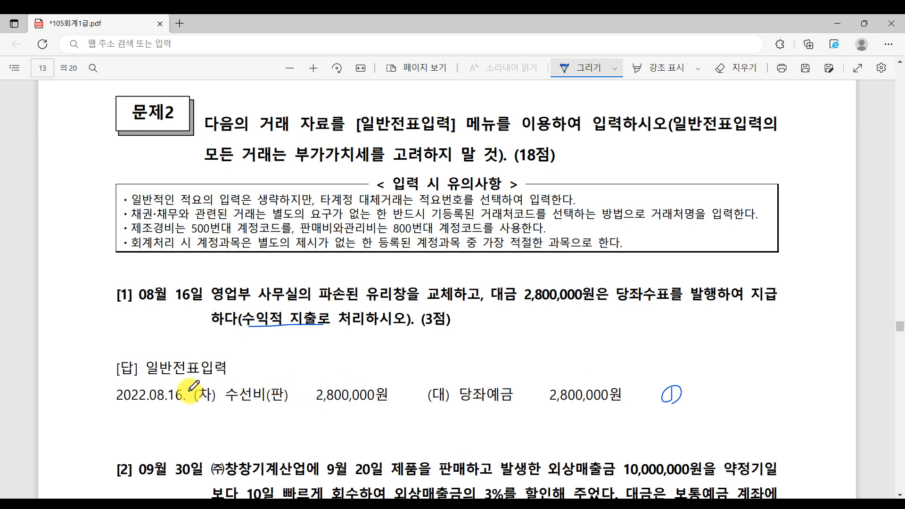
{"action": "mouse_move", "coordinate": [190, 391]}
{"action": "left_mouse_down"}
{"action": "mouse_move", "coordinate": [219, 387]}
{"action": "mouse_move", "coordinate": [195, 391]}
{"action": "mouse_move", "coordinate": [215, 377]}
{"action": "mouse_move", "coordinate": [219, 396]}
{"action": "left_mouse_up"}
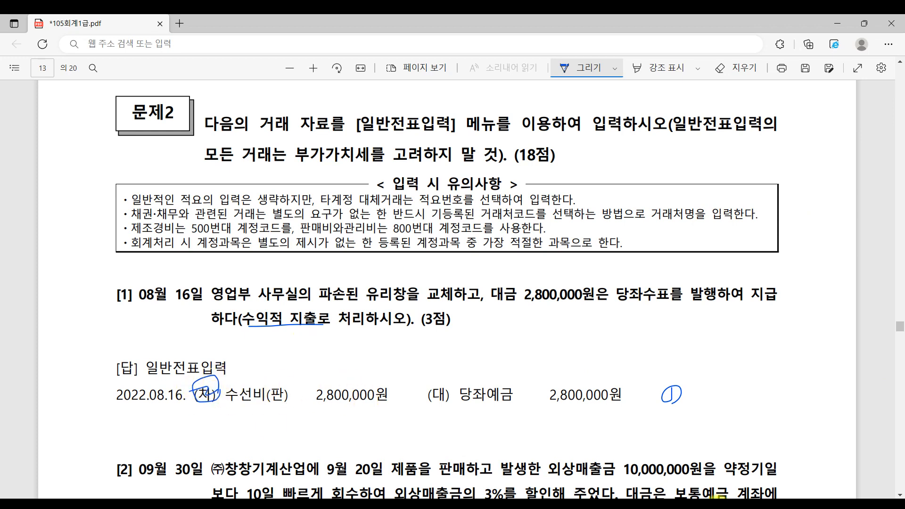
- Switch to KcLep, open 일반전표입력 and set the voucher date to 08월 16일
{"action": "left_click", "coordinate": [660, 503]}
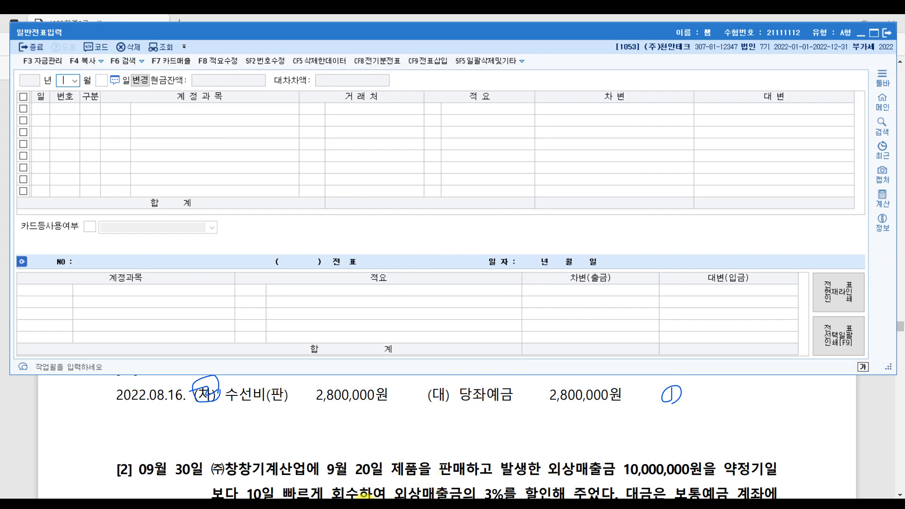
{"action": "left_click", "coordinate": [364, 503]}
{"action": "left_click", "coordinate": [176, 133]}
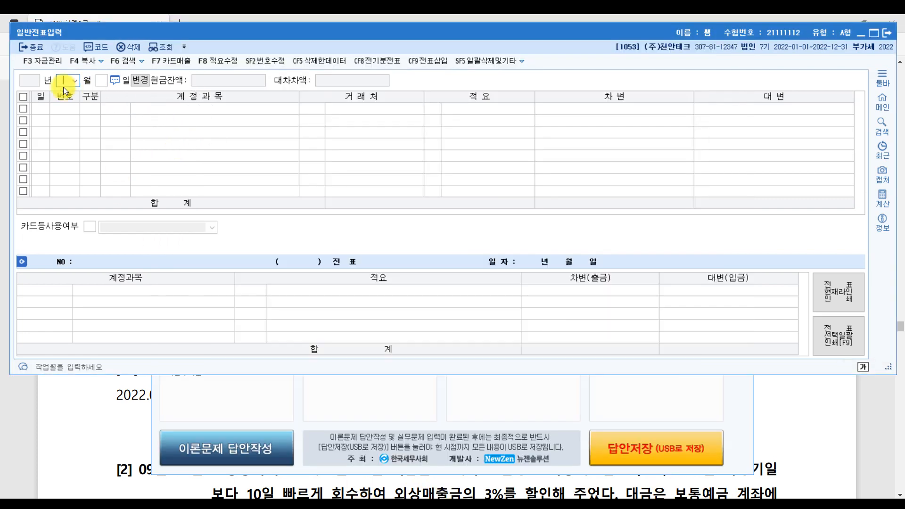
{"action": "type", "text": "08"}
{"action": "key", "text": "Return"}
{"action": "type", "text": "16"}
{"action": "key", "text": "Return"}
- Enter a 대변 line for 당좌예금 with an amount of 2,800,000
{"action": "type", "text": "4"}
{"action": "type", "text": "당좌"}
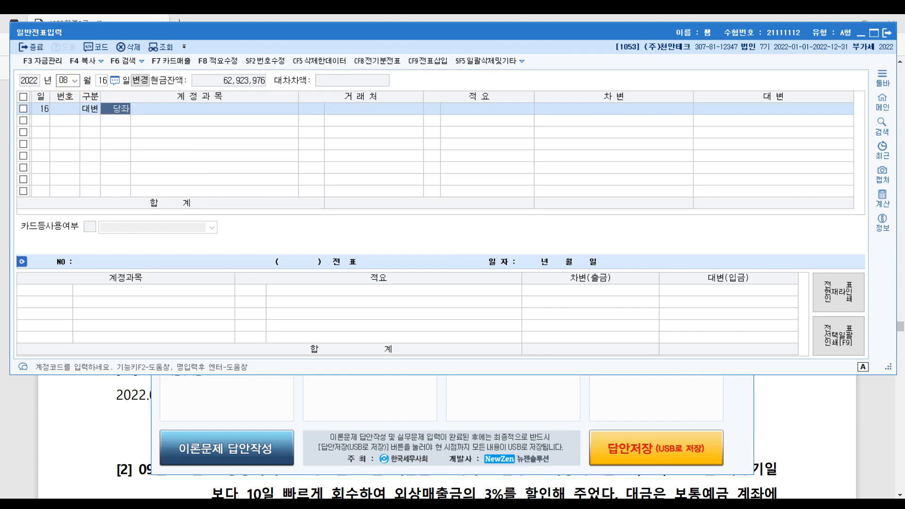
{"action": "key", "text": "Return"}
{"action": "key", "text": "Return"}
{"action": "key", "text": "Return"}
{"action": "key", "text": "Return"}
{"action": "key", "text": "Return"}
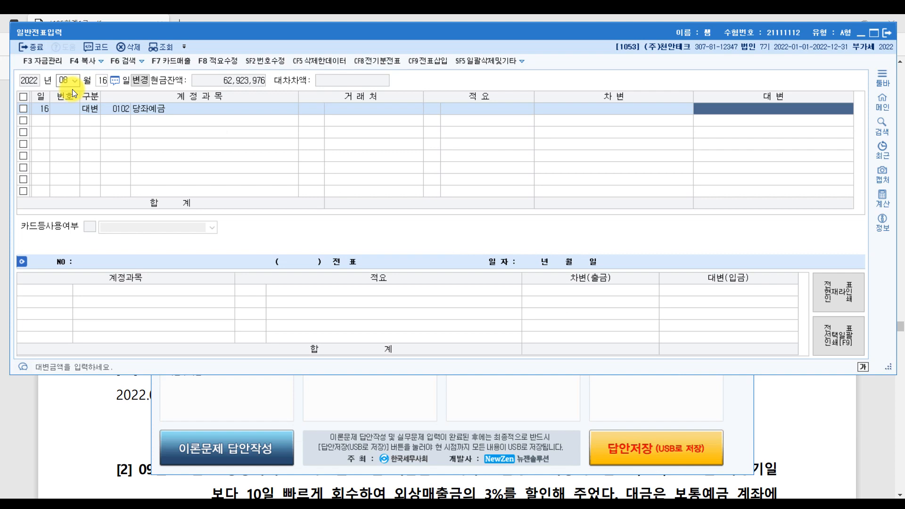
{"action": "type", "text": "2800000"}
{"action": "key", "text": "Return"}
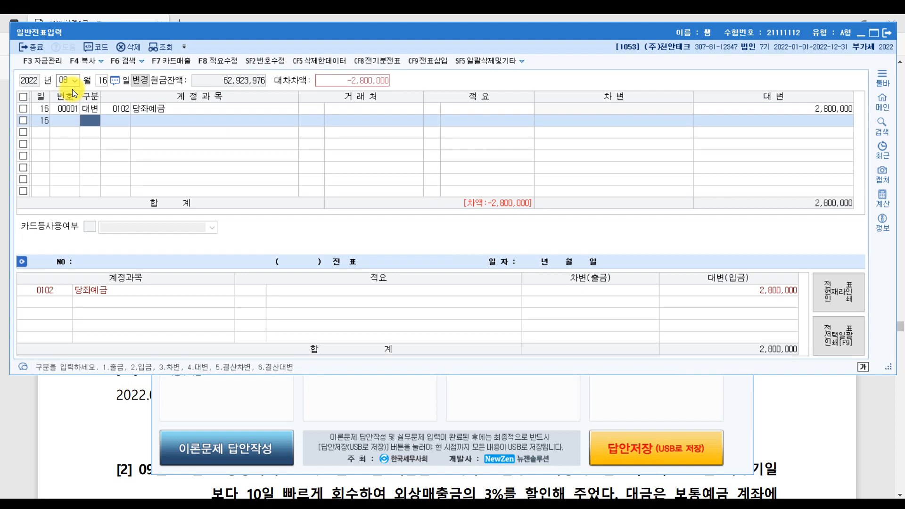
- Add a 차변 line for 수선비 (0820, 판매관리비) with an amount of 2,800,000
{"action": "type", "text": "3"}
{"action": "key", "text": "Return"}
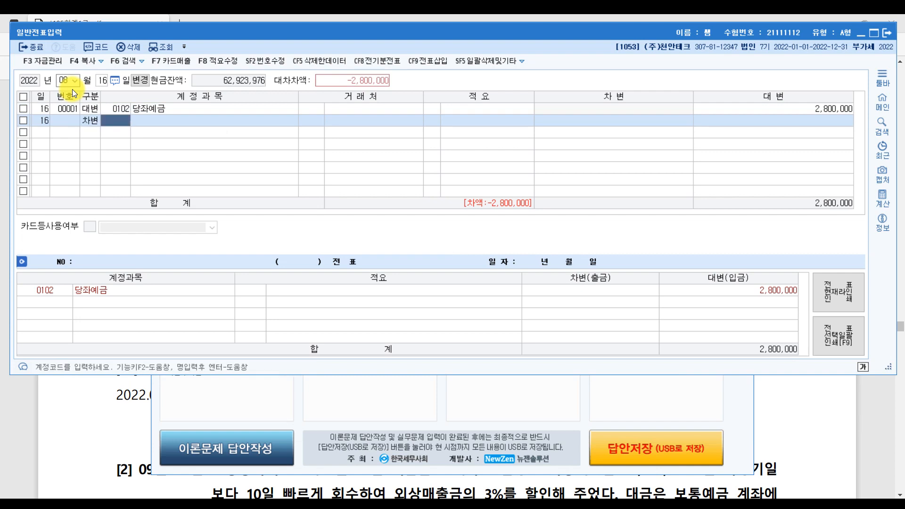
{"action": "type", "text": "수수"}
{"action": "key", "text": "Return"}
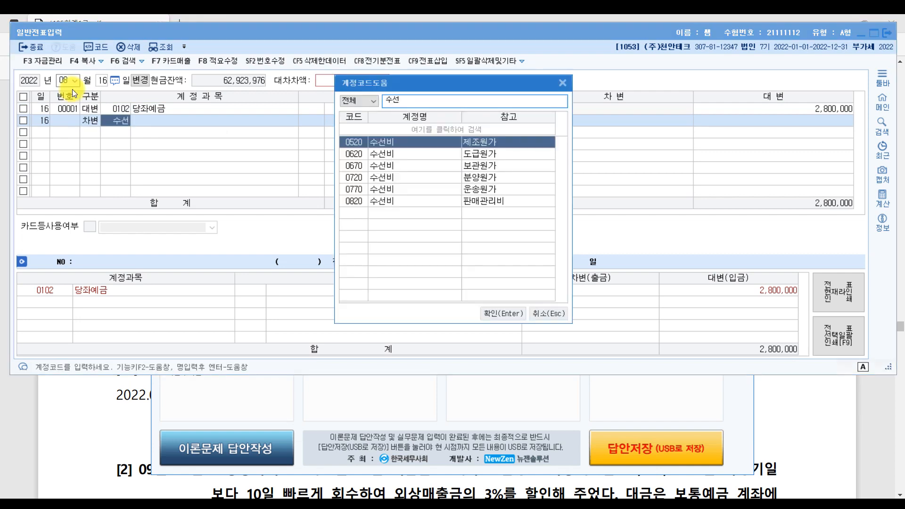
{"action": "key", "text": "Down"}
{"action": "key", "text": "Down"}
{"action": "key", "text": "Down"}
{"action": "key", "text": "Down"}
{"action": "key", "text": "Down"}
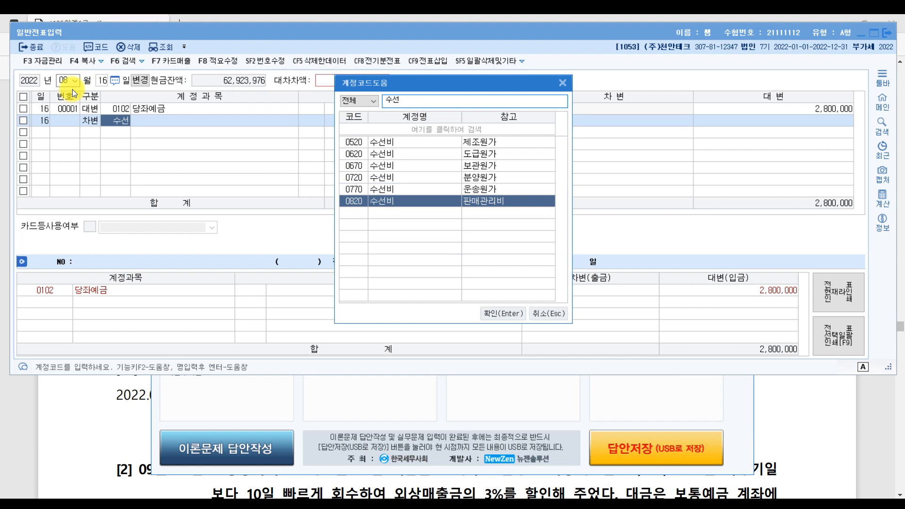
{"action": "key", "text": "Return"}
{"action": "key", "text": "Return"}
{"action": "key", "text": "Return"}
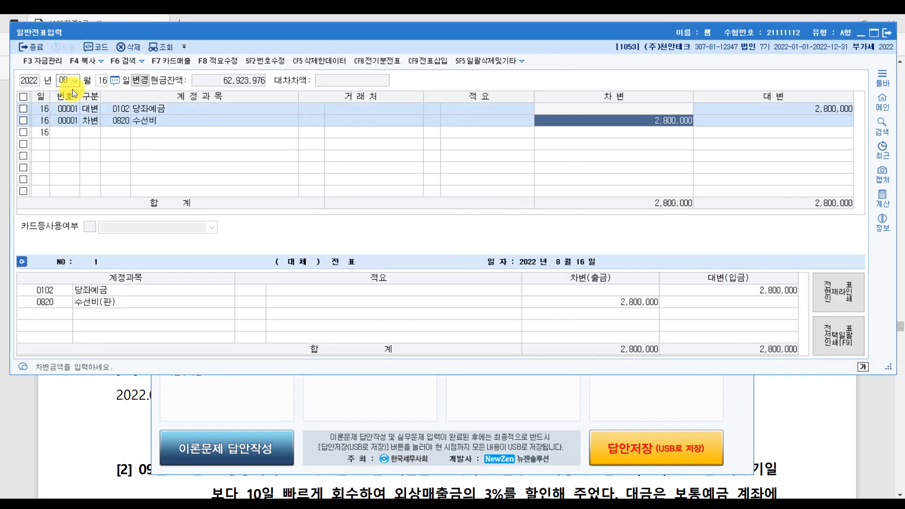
- Switch to the exam PDF and, in question [2], underline 판매, 3%를 할인해 and the credit amount 10,000,000원, marking the credit entry ①
{"action": "left_click", "coordinate": [869, 403]}
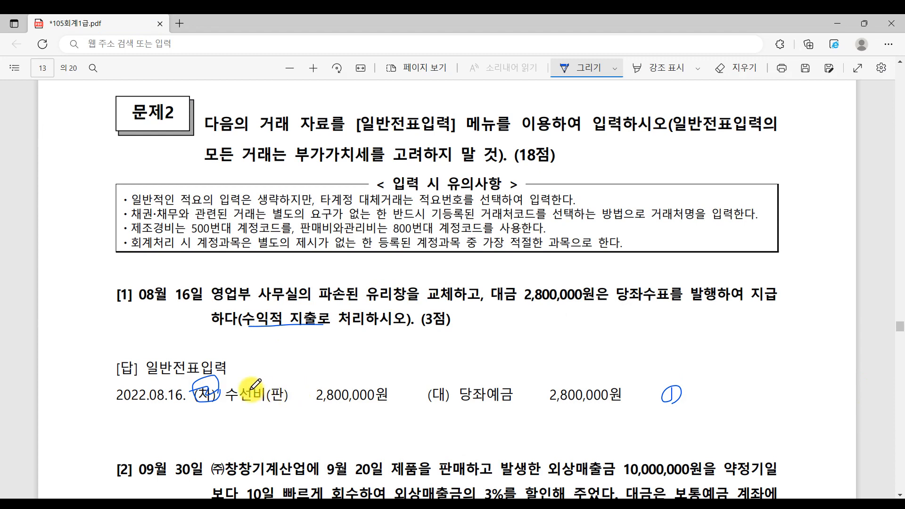
{"action": "key", "text": "ctrl"}
{"action": "key", "text": "ctrl"}
{"action": "key", "text": "ctrl"}
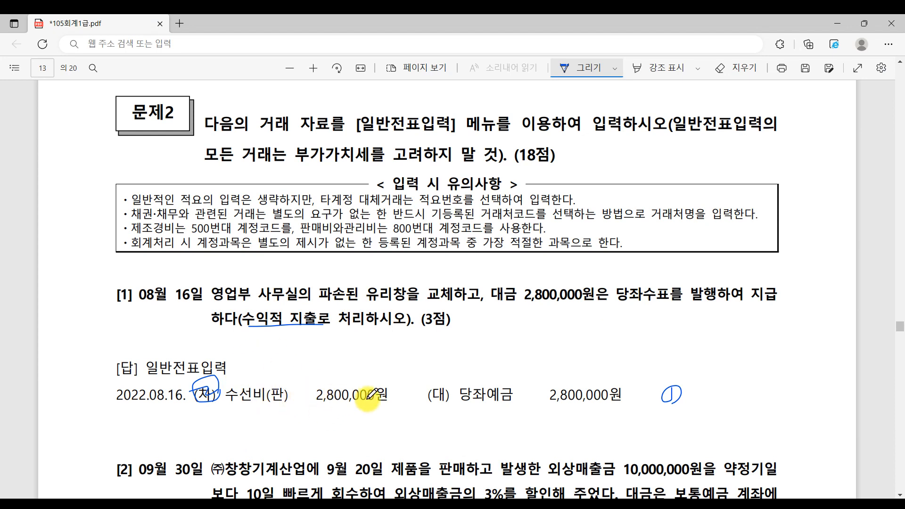
{"action": "scroll", "coordinate": [513, 305], "scroll_direction": "down", "scroll_amount": 5}
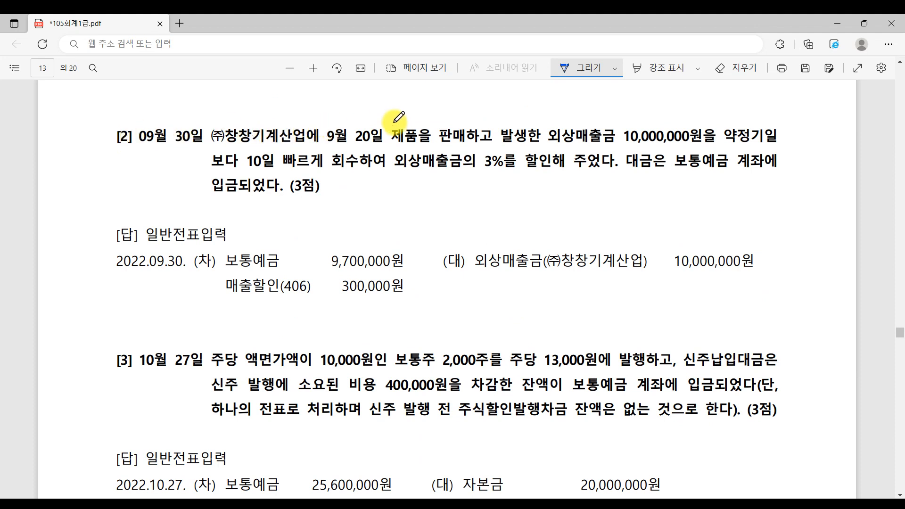
{"action": "left_click_drag", "start_coordinate": [440, 144], "coordinate": [469, 143]}
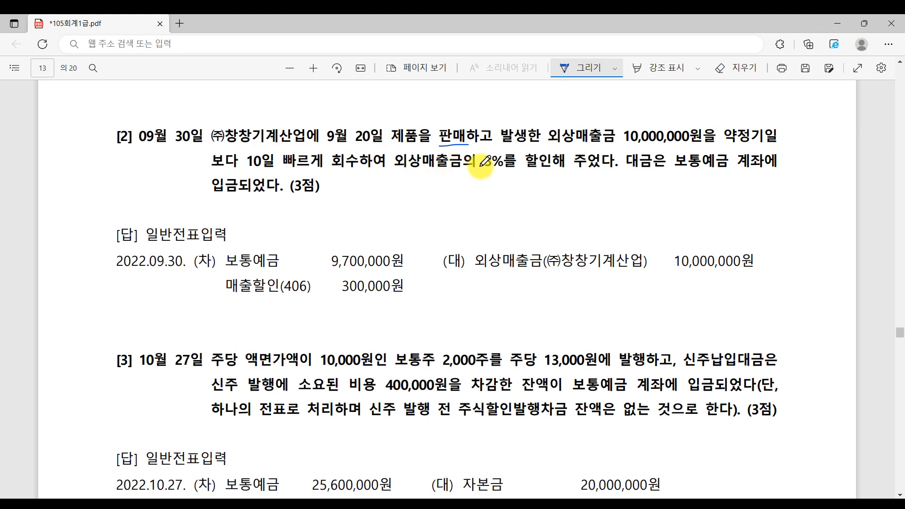
{"action": "left_click_drag", "start_coordinate": [481, 173], "coordinate": [550, 174]}
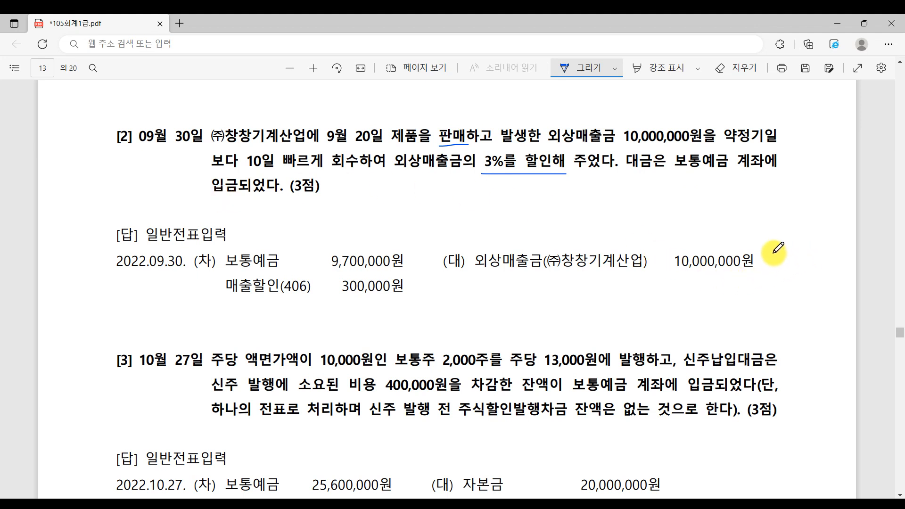
{"action": "left_click_drag", "start_coordinate": [776, 249], "coordinate": [779, 265]}
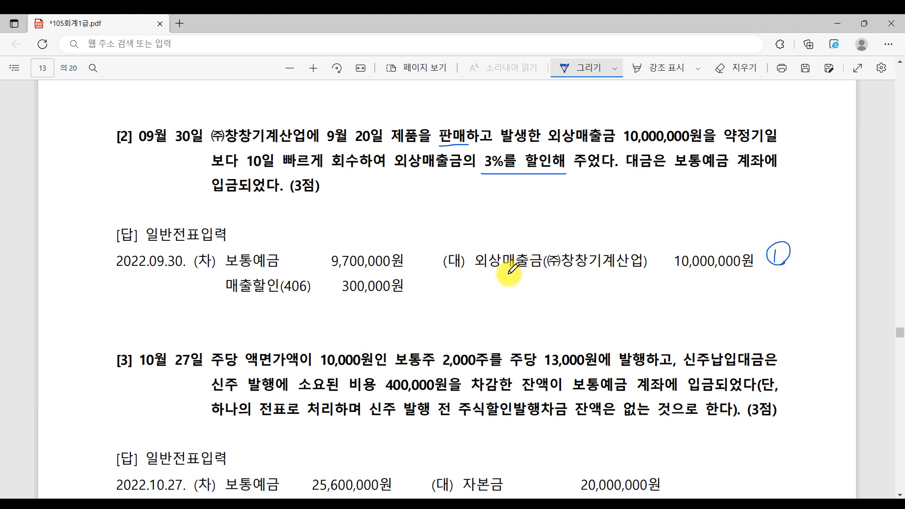
{"action": "left_click_drag", "start_coordinate": [679, 275], "coordinate": [771, 276]}
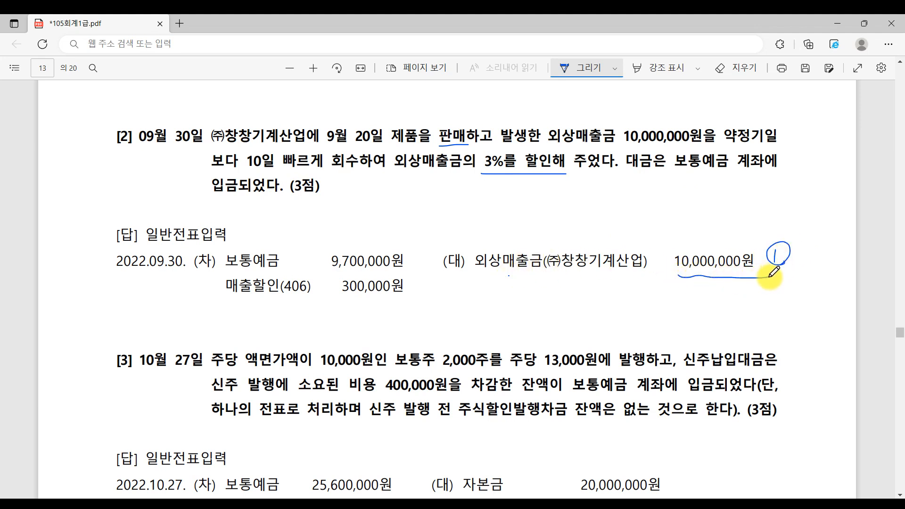
- Tick ㈜창창기계산업 in answer [2], number 보통예금 ② and 매출할인(406) ③, and underline 매출할인(406) and 300,000원
{"action": "left_click_drag", "start_coordinate": [563, 244], "coordinate": [574, 243]}
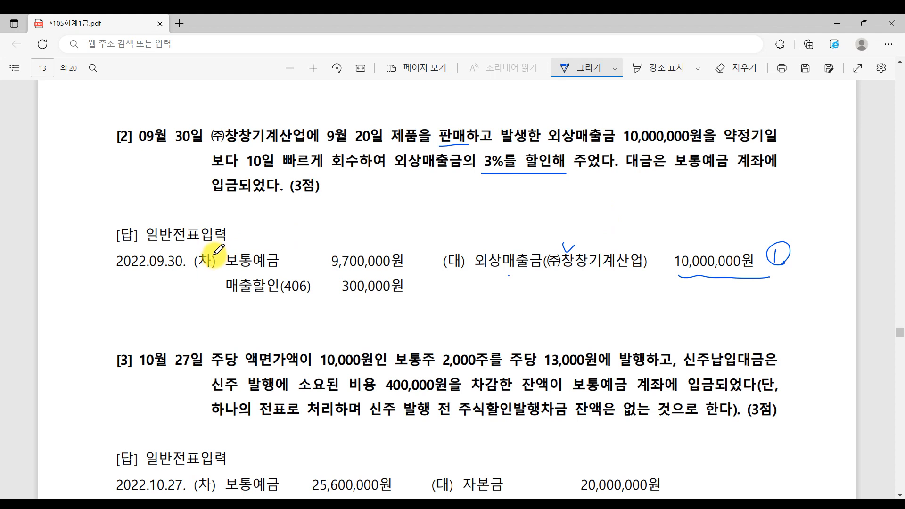
{"action": "mouse_move", "coordinate": [213, 256]}
{"action": "left_mouse_down"}
{"action": "mouse_move", "coordinate": [215, 264]}
{"action": "mouse_move", "coordinate": [221, 255]}
{"action": "mouse_move", "coordinate": [231, 260]}
{"action": "left_mouse_up"}
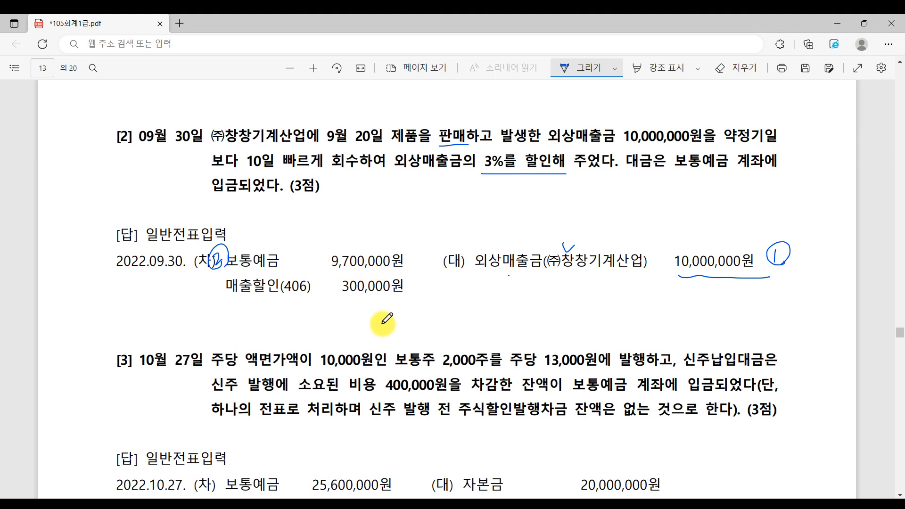
{"action": "left_click_drag", "start_coordinate": [340, 298], "coordinate": [414, 301]}
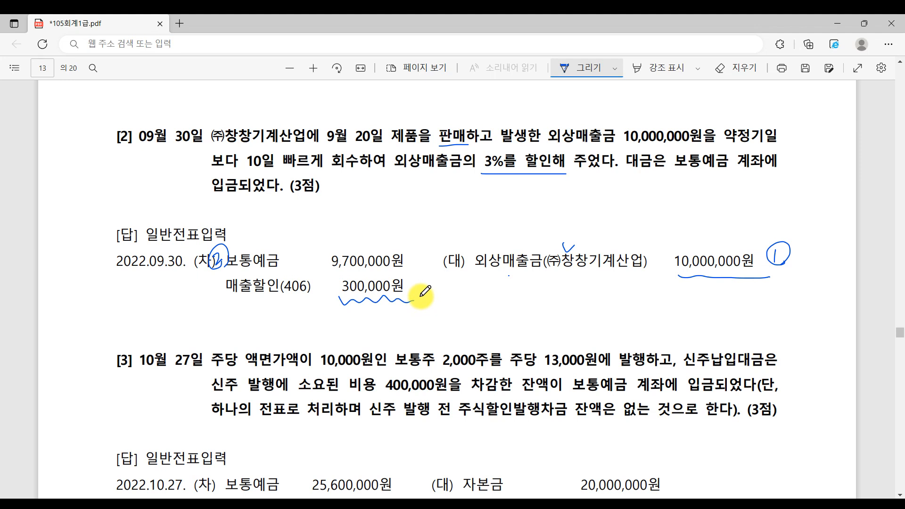
{"action": "left_click_drag", "start_coordinate": [203, 305], "coordinate": [310, 304]}
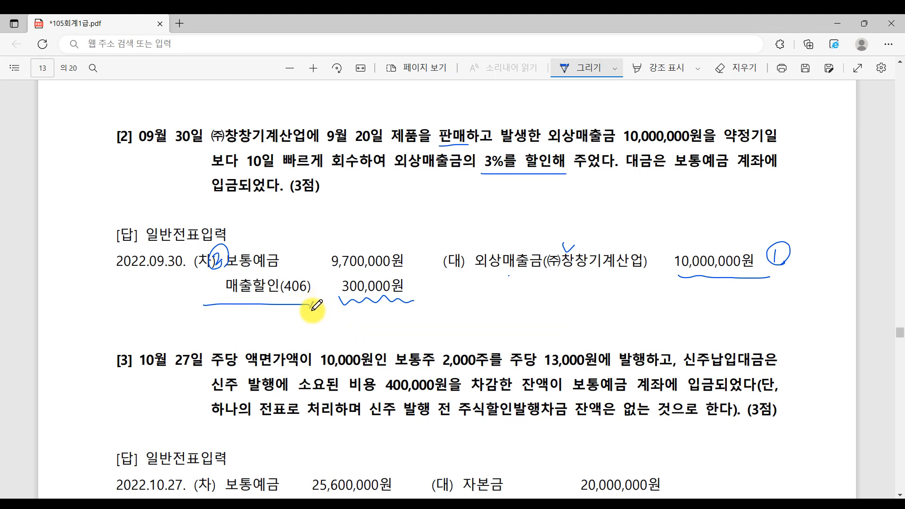
{"action": "left_click_drag", "start_coordinate": [313, 305], "coordinate": [314, 310]}
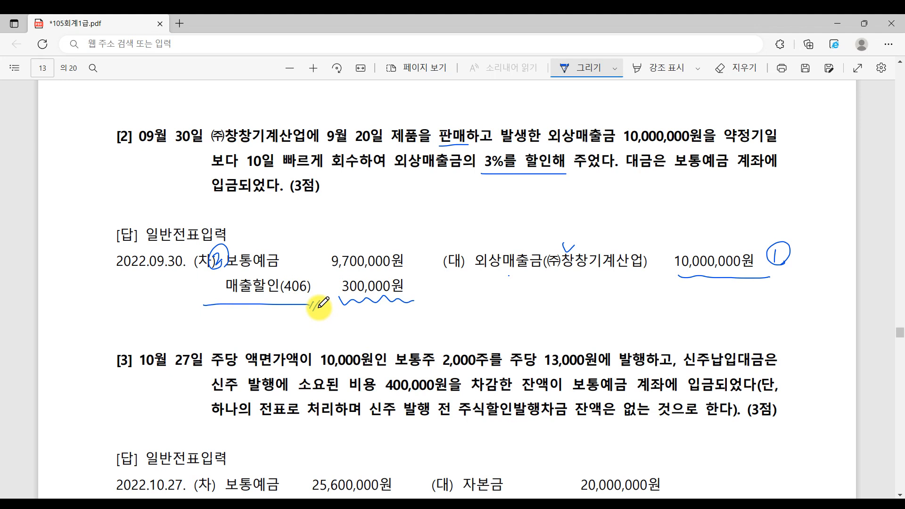
{"action": "mouse_move", "coordinate": [199, 282]}
{"action": "left_mouse_down"}
{"action": "mouse_move", "coordinate": [203, 291]}
{"action": "mouse_move", "coordinate": [210, 274]}
{"action": "mouse_move", "coordinate": [213, 292]}
{"action": "mouse_move", "coordinate": [236, 307]}
{"action": "mouse_move", "coordinate": [290, 310]}
{"action": "left_mouse_up"}
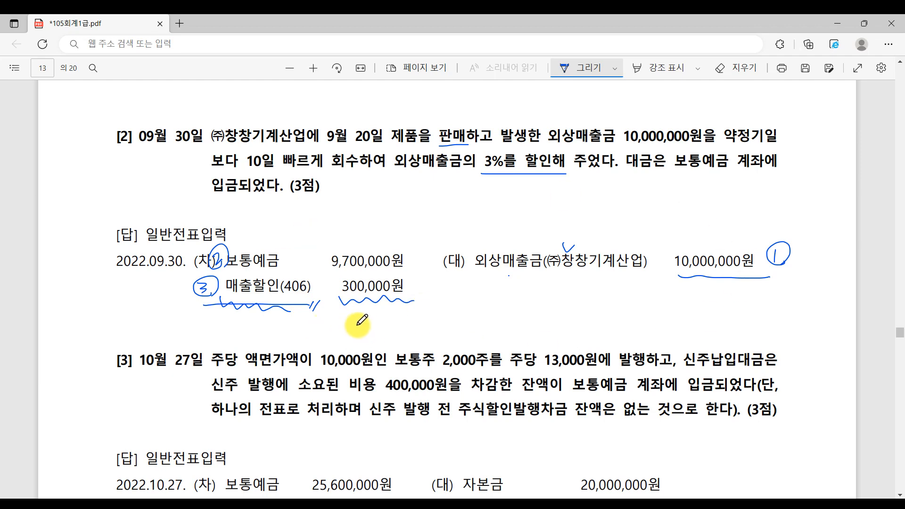
- Switch to KcLep and set the voucher date in 일반전표입력 to 09월 30일
{"action": "left_click", "coordinate": [639, 506]}
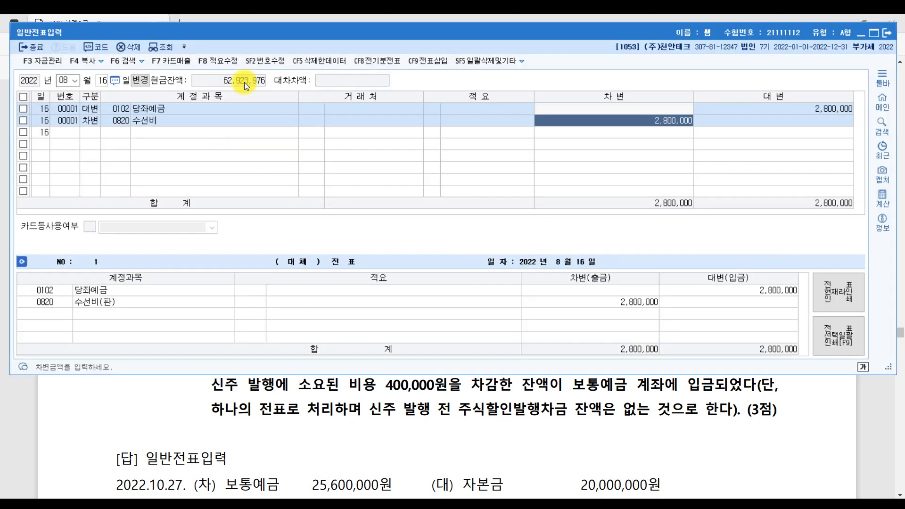
{"action": "left_click", "coordinate": [66, 82]}
{"action": "key", "text": "Return"}
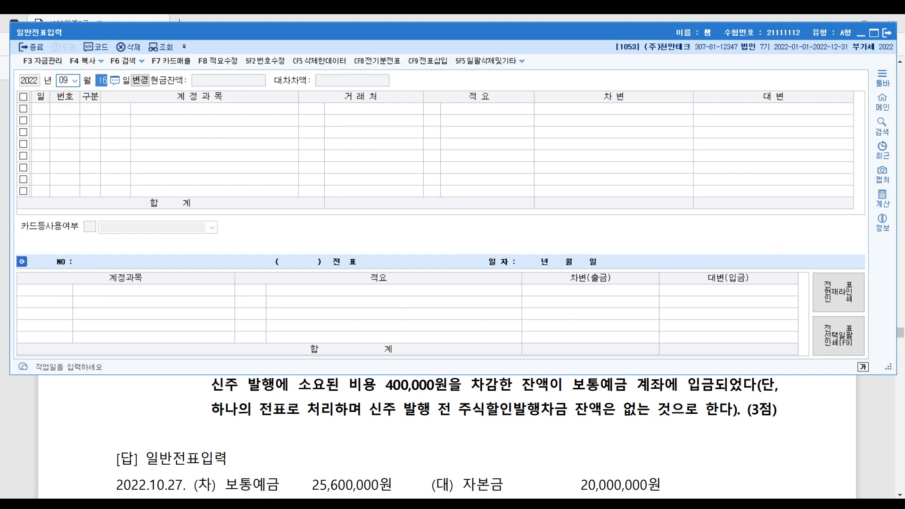
{"action": "type", "text": "30"}
{"action": "key", "text": "Return"}
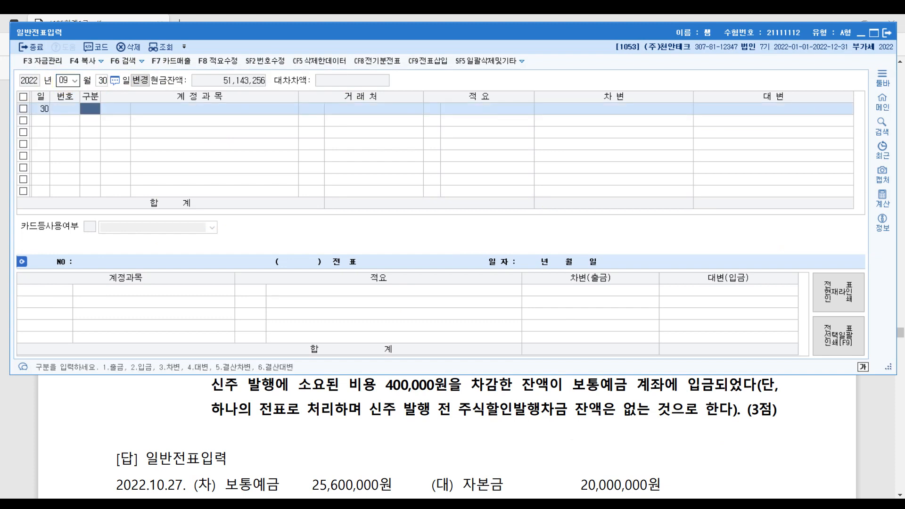
- Enter a 대변 line for 외상매출금 with 거래처 (주)창창기계산업 and an amount of 10,000,000
{"action": "type", "text": "4"}
{"action": "key", "text": "Return"}
{"action": "type", "text": "외상"}
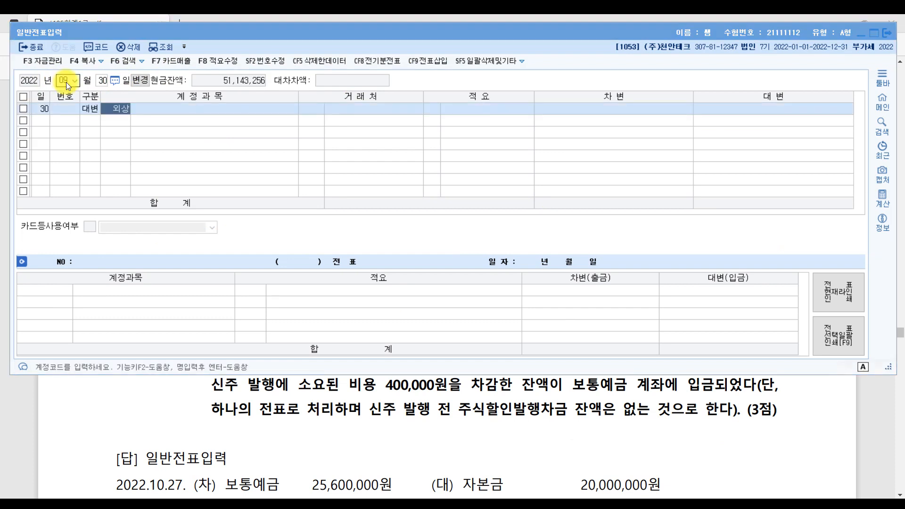
{"action": "key", "text": "Return"}
{"action": "key", "text": "Return"}
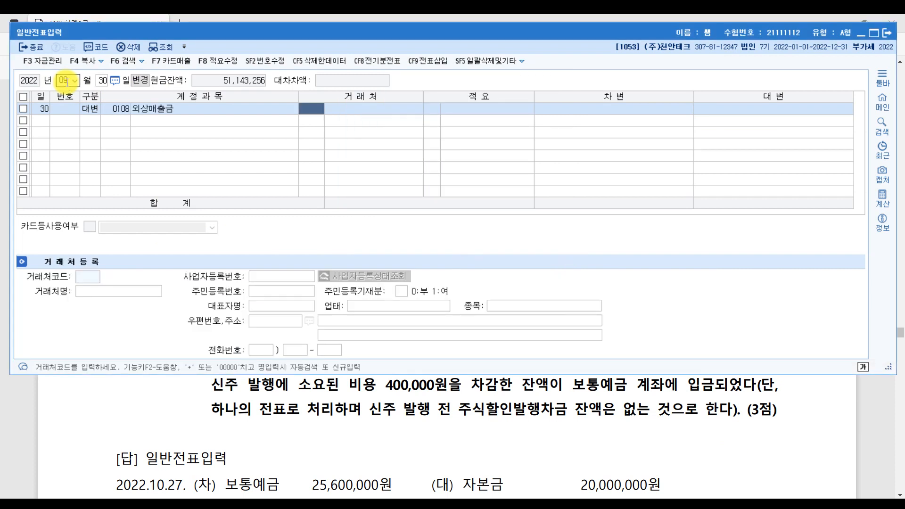
{"action": "type", "text": "창창"}
{"action": "key", "text": "Return"}
{"action": "key", "text": "Return"}
{"action": "key", "text": "Return"}
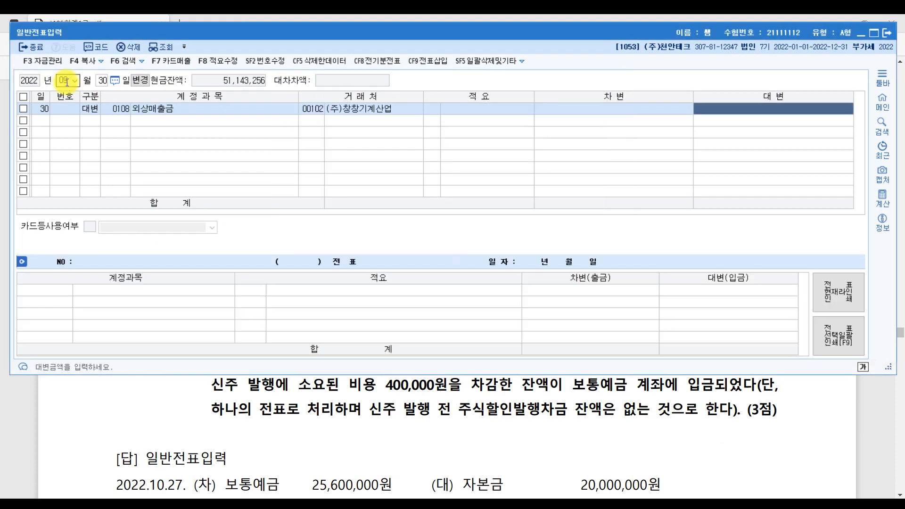
{"action": "type", "text": "10,000,000"}
{"action": "key", "text": "Return"}
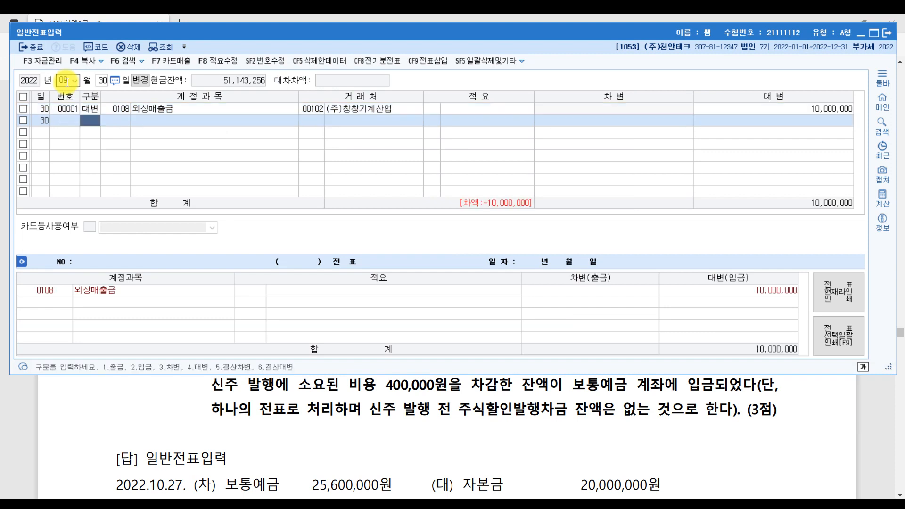
- Add a 차변 line for 보통예금 with an amount of 9,700,000
{"action": "type", "text": "3"}
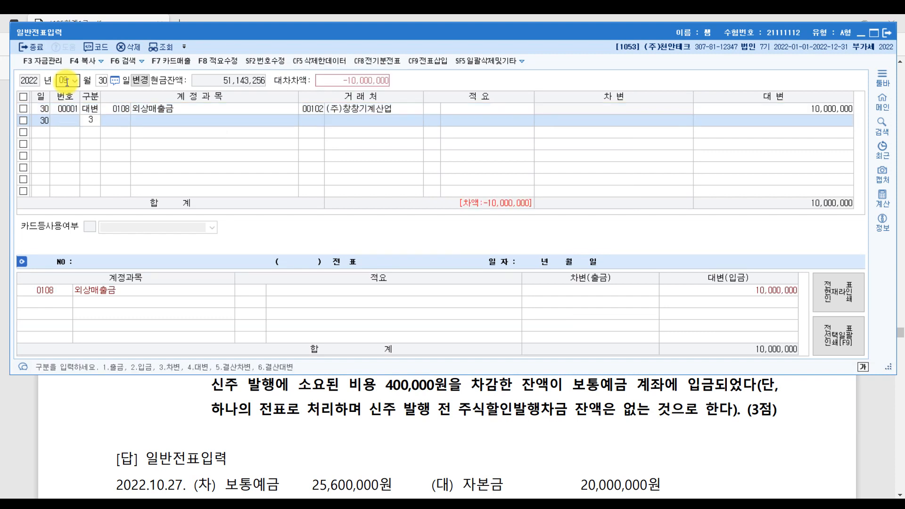
{"action": "key", "text": "Return"}
{"action": "type", "text": "보통"}
{"action": "key", "text": "Return"}
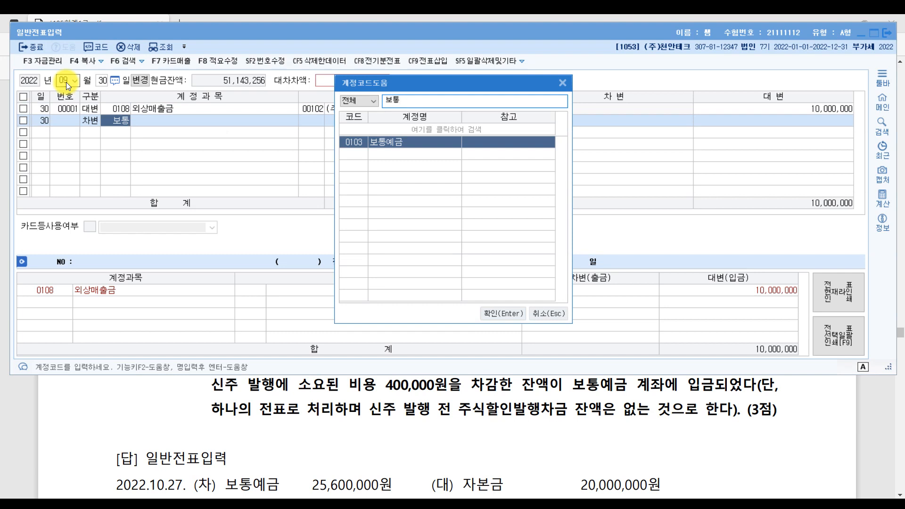
{"action": "key", "text": "Return"}
{"action": "key", "text": "Return"}
{"action": "key", "text": "Return"}
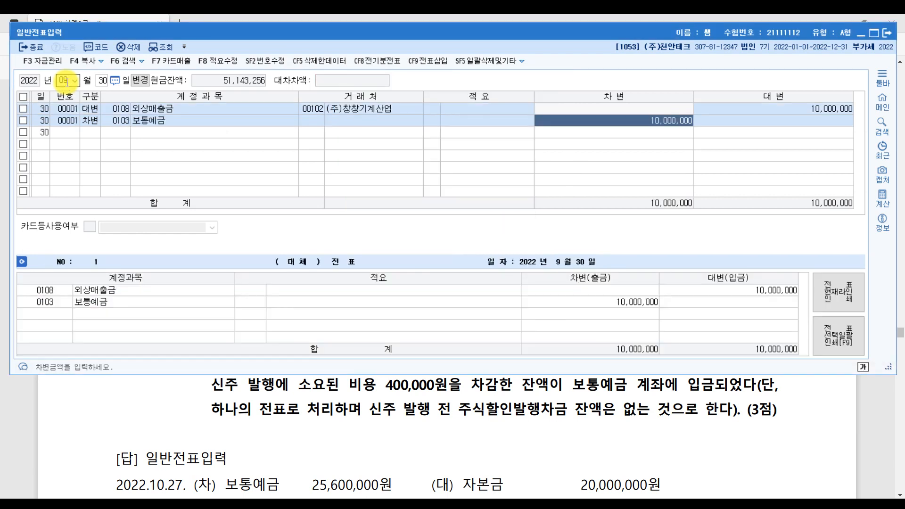
{"action": "type", "text": "9,700,000"}
{"action": "key", "text": "Return"}
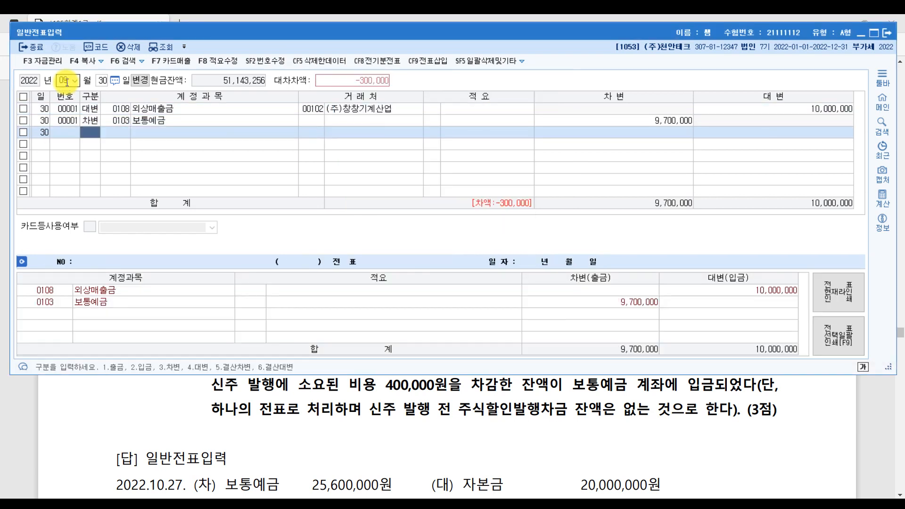
- Start another 차변 line and search the account codes for 매출할
{"action": "type", "text": "3"}
{"action": "key", "text": "Return"}
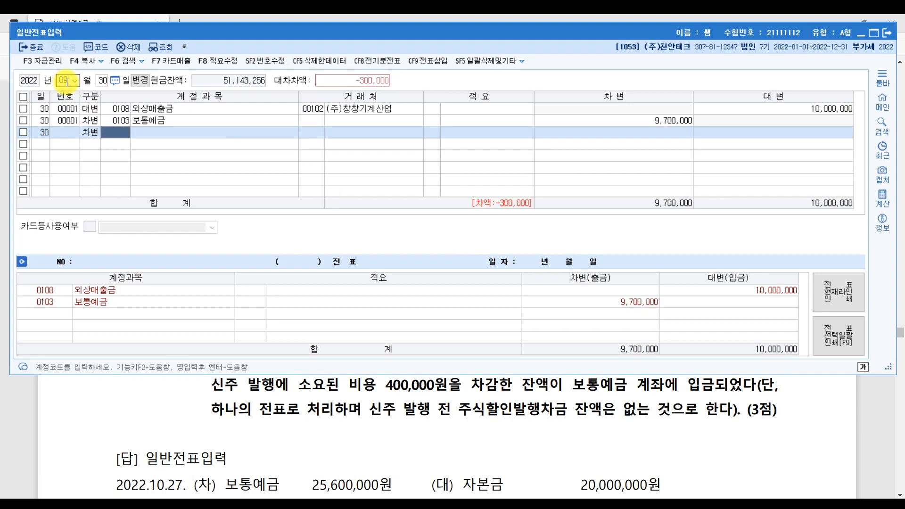
{"action": "type", "text": "매출"}
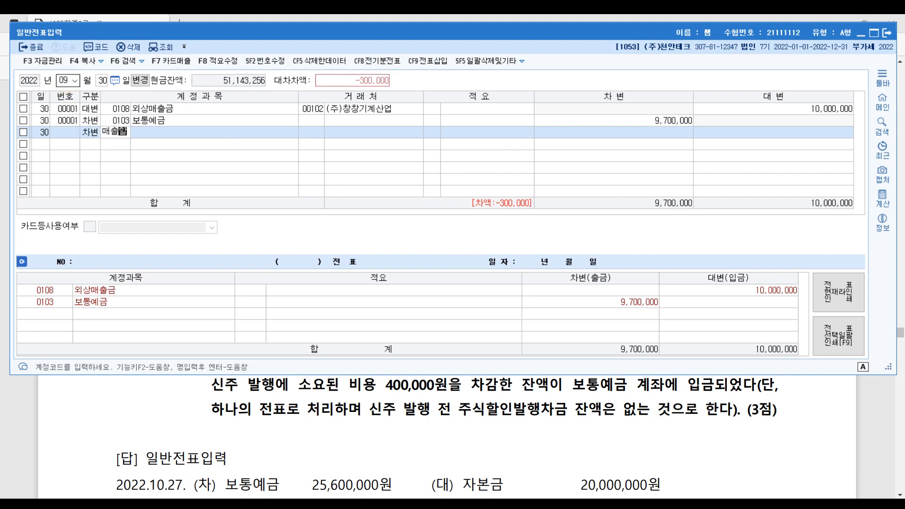
{"action": "type", "text": "할"}
{"action": "key", "text": "Return"}
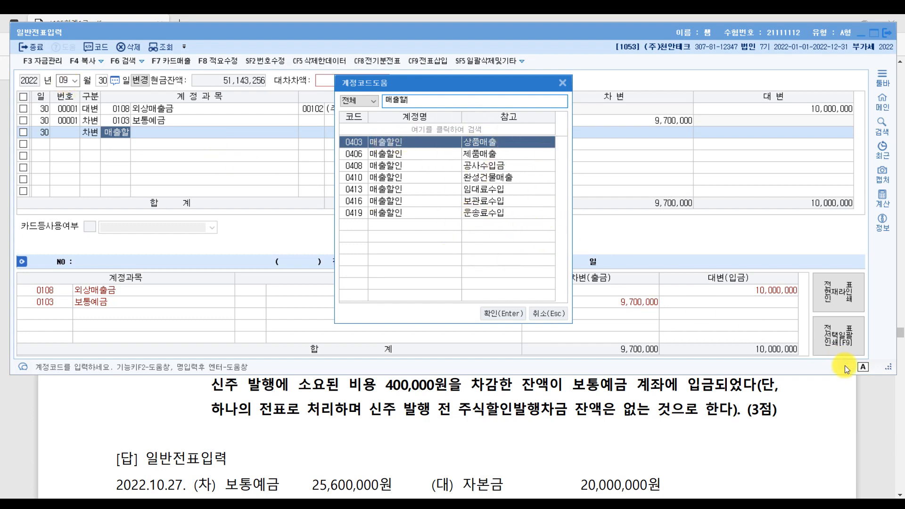
- Switch to the exam PDF, circle 제품 in question [2], and return to the account code search in KcLep
{"action": "key", "text": "alt+Tab"}
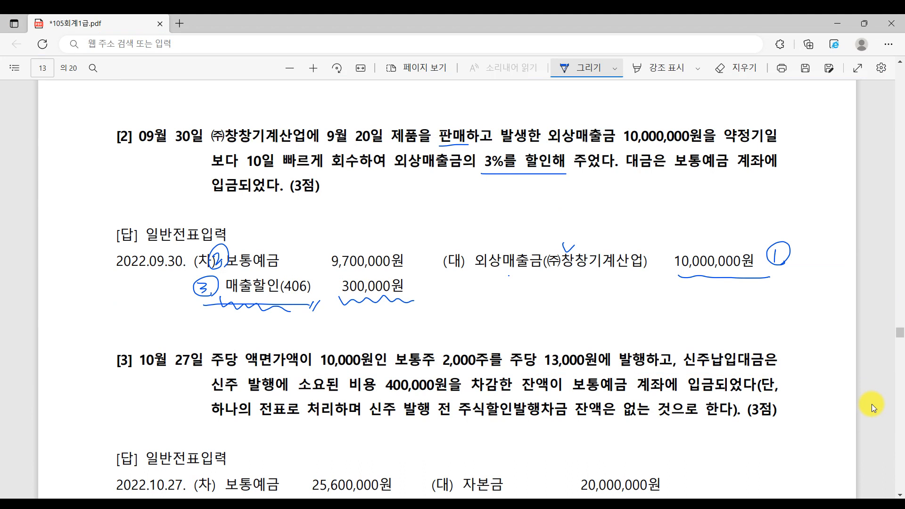
{"action": "mouse_move", "coordinate": [424, 149]}
{"action": "left_mouse_down"}
{"action": "mouse_move", "coordinate": [382, 136]}
{"action": "mouse_move", "coordinate": [424, 142]}
{"action": "left_mouse_up"}
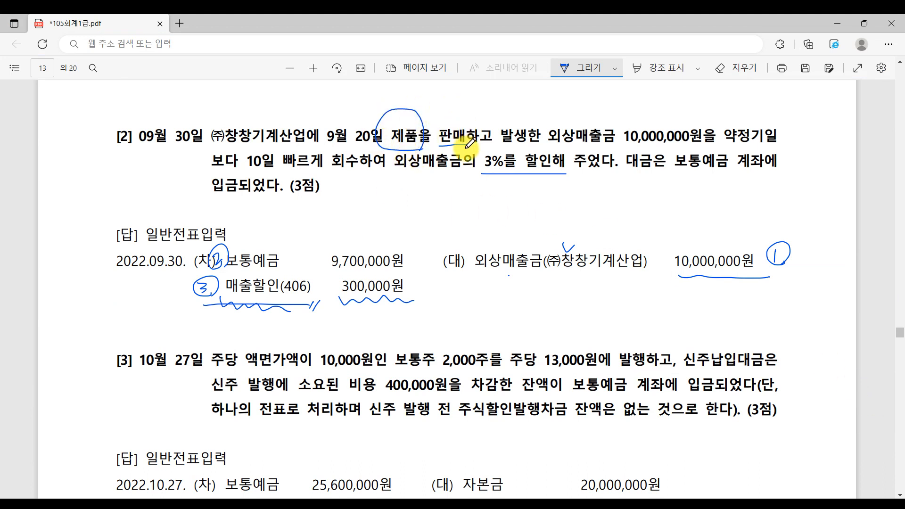
{"action": "key", "text": "alt+Tab"}
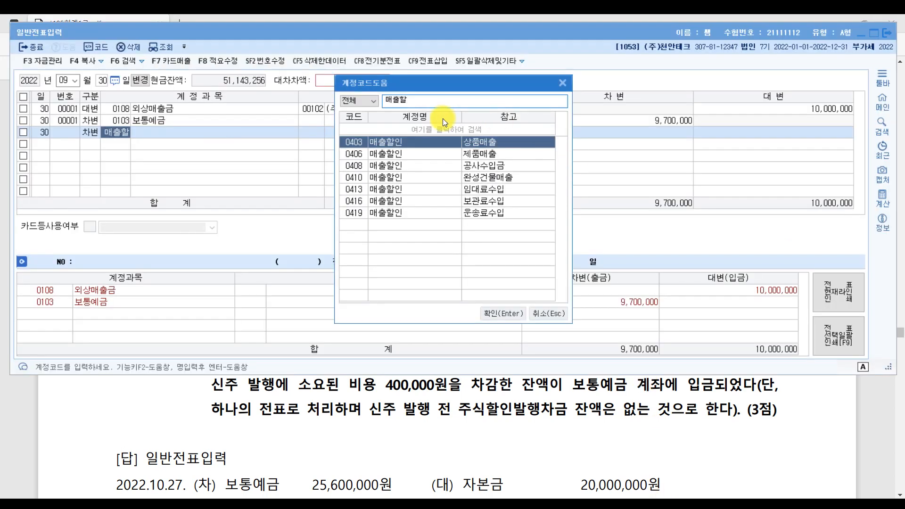
- Choose account 0406 매출할인 (제품매출) for the 차변 line, with an amount of 300,000
{"action": "left_click", "coordinate": [480, 156]}
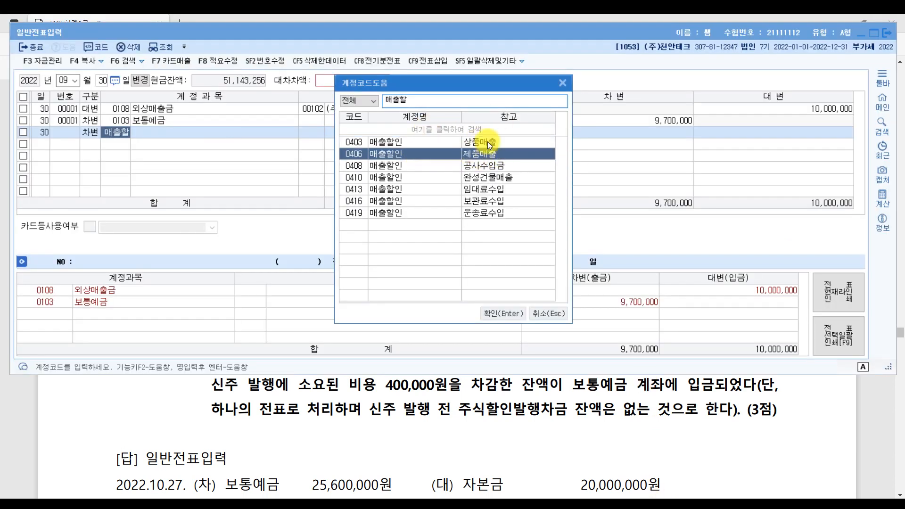
{"action": "double_click", "coordinate": [352, 154]}
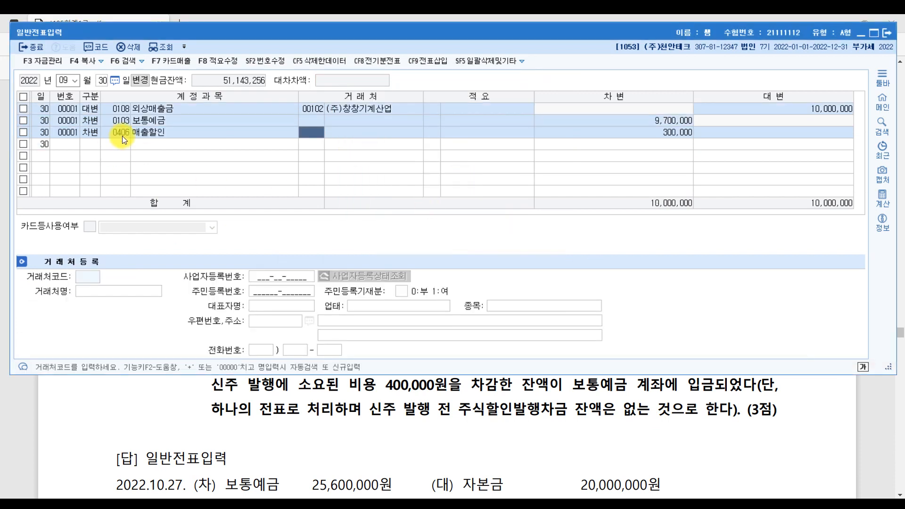
{"action": "left_click", "coordinate": [669, 134]}
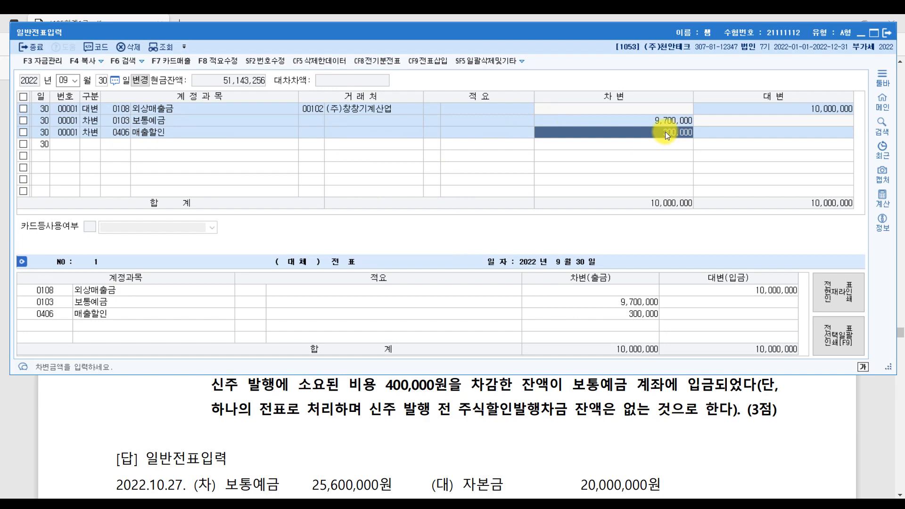
- Switch to the exam PDF and, in question [3], underline the condition starting at 신주 발행 전 and cross out 주식할인발행차금
{"action": "left_click", "coordinate": [870, 418]}
{"action": "scroll", "coordinate": [335, 373], "scroll_direction": "down", "scroll_amount": 3}
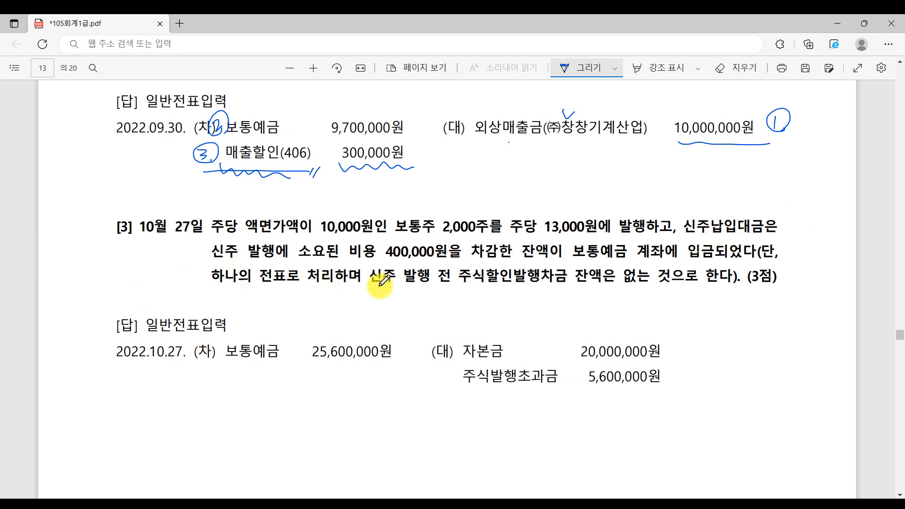
{"action": "left_click_drag", "start_coordinate": [380, 285], "coordinate": [751, 283]}
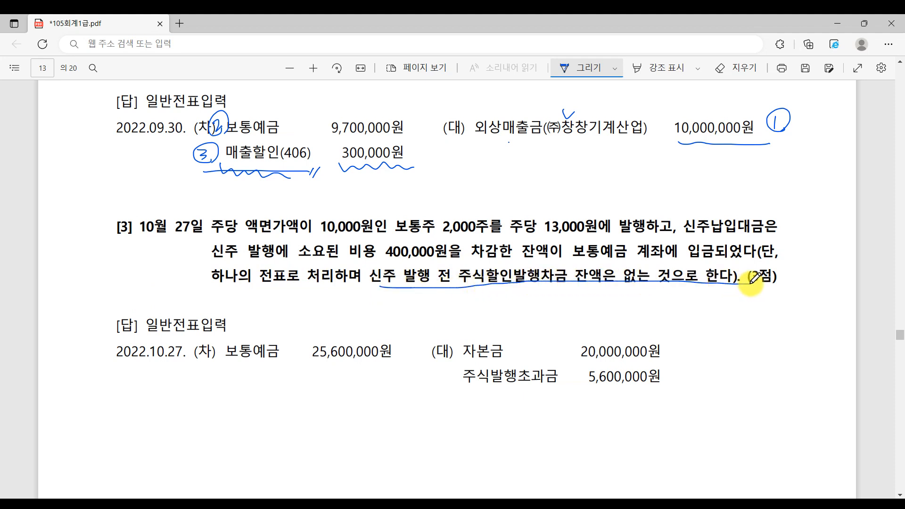
{"action": "mouse_move", "coordinate": [540, 257]}
{"action": "left_mouse_down"}
{"action": "mouse_move", "coordinate": [521, 291]}
{"action": "mouse_move", "coordinate": [546, 286]}
{"action": "left_mouse_up"}
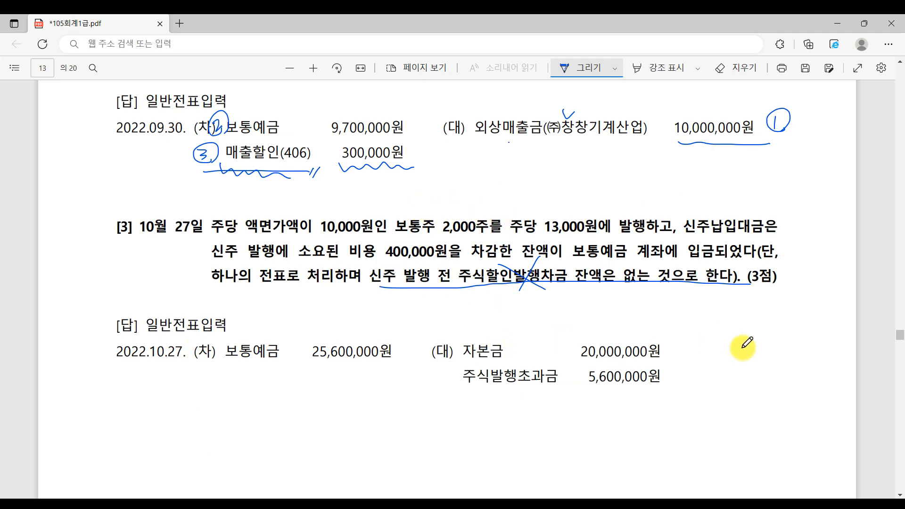
- In question [3], mark 자본금 as ①, number the 보통예금 entry, underline 10,000원, 2,000주 and 보통예금, and circle 13,000원
{"action": "mouse_move", "coordinate": [683, 343]}
{"action": "left_mouse_down"}
{"action": "mouse_move", "coordinate": [682, 353]}
{"action": "mouse_move", "coordinate": [678, 344]}
{"action": "left_mouse_up"}
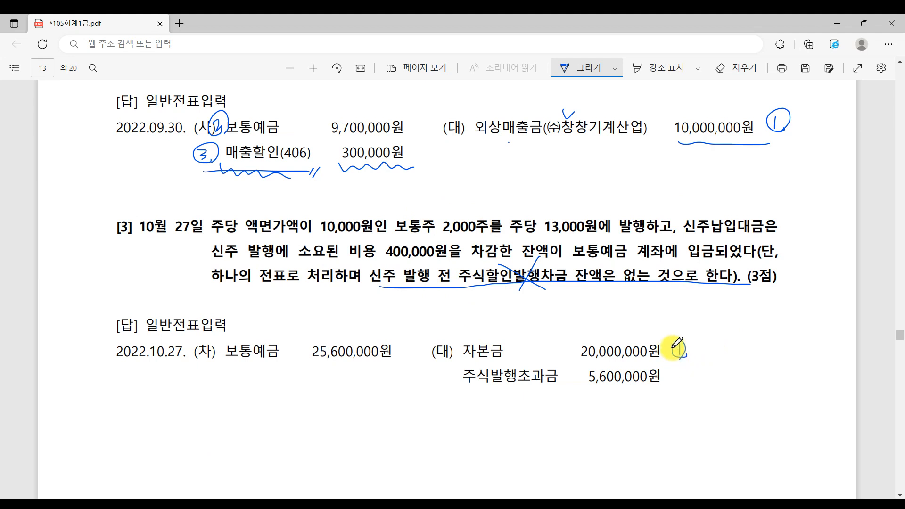
{"action": "left_click_drag", "start_coordinate": [322, 234], "coordinate": [375, 232]}
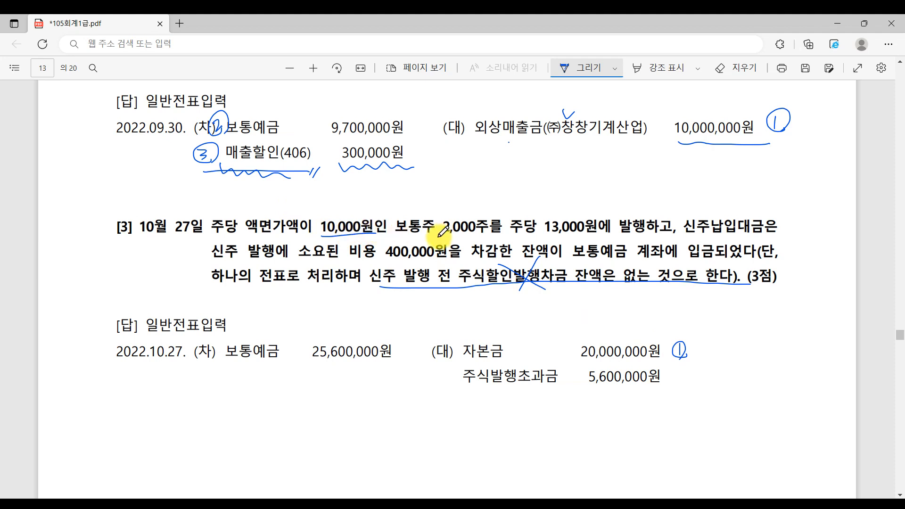
{"action": "left_click_drag", "start_coordinate": [440, 236], "coordinate": [486, 236]}
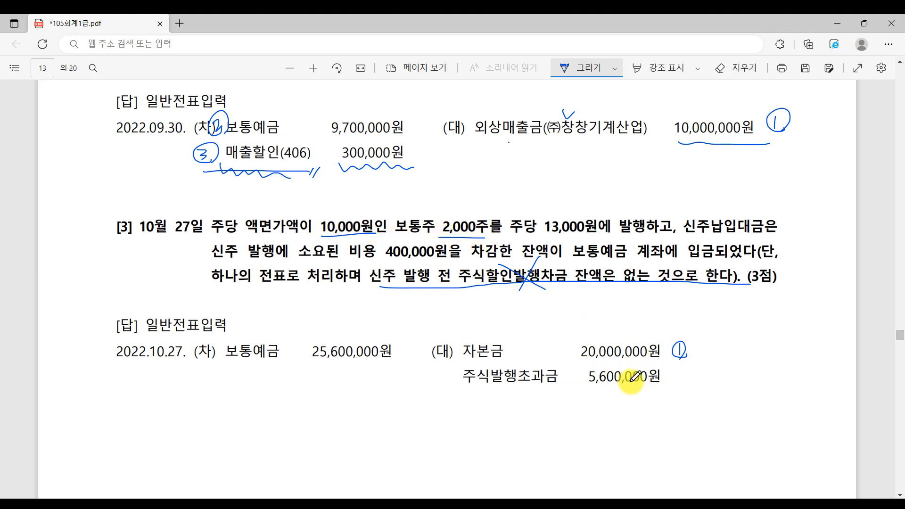
{"action": "left_click_drag", "start_coordinate": [576, 259], "coordinate": [623, 260]}
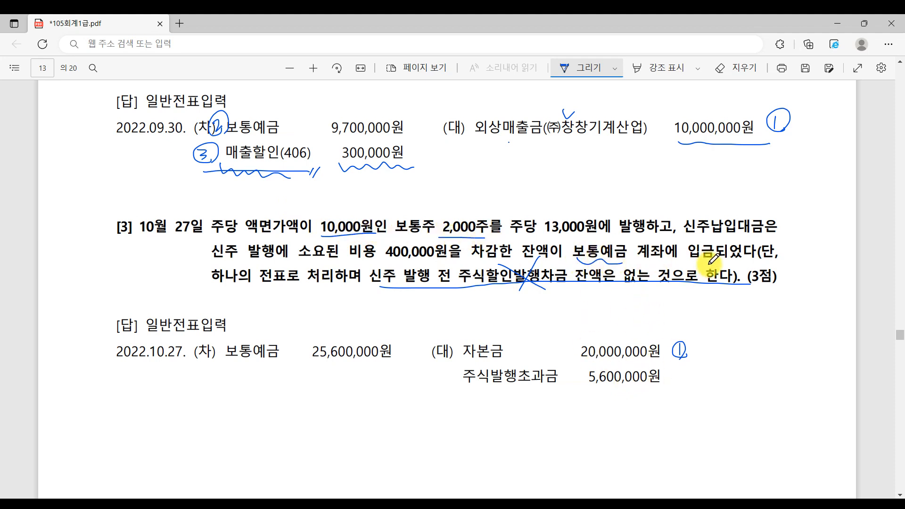
{"action": "mouse_move", "coordinate": [188, 336]}
{"action": "left_mouse_down"}
{"action": "mouse_move", "coordinate": [202, 346]}
{"action": "mouse_move", "coordinate": [194, 328]}
{"action": "mouse_move", "coordinate": [195, 354]}
{"action": "left_mouse_up"}
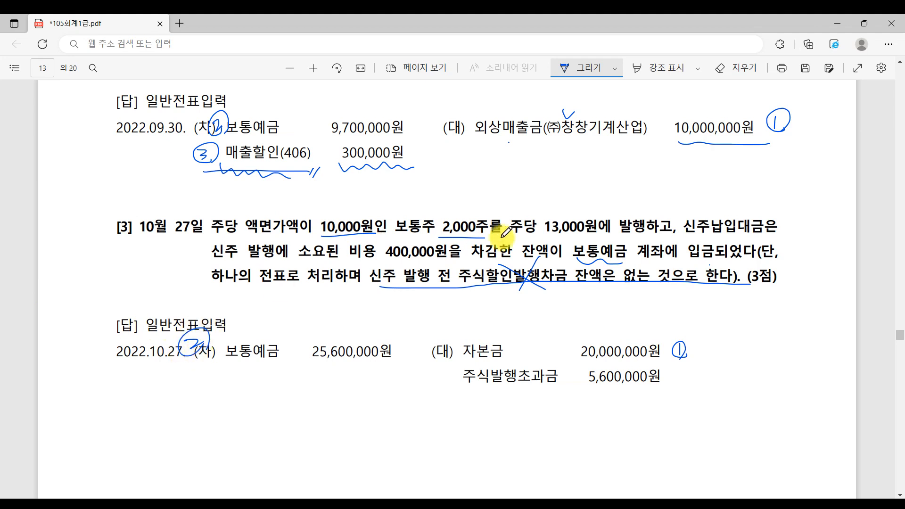
{"action": "mouse_move", "coordinate": [536, 232]}
{"action": "left_mouse_down"}
{"action": "mouse_move", "coordinate": [597, 211]}
{"action": "mouse_move", "coordinate": [538, 226]}
{"action": "left_mouse_up"}
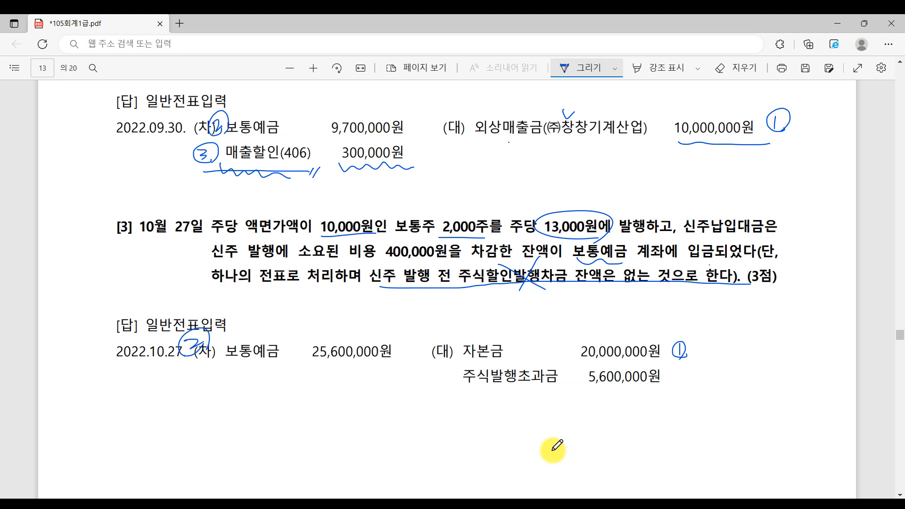
- In question [3], circle 2,000주, link it to 13,000원 with a multiplication mark, write 26,000,000, and wavy-underline that figure and 25,600,000원
{"action": "mouse_move", "coordinate": [439, 226]}
{"action": "left_mouse_down"}
{"action": "mouse_move", "coordinate": [505, 196]}
{"action": "mouse_move", "coordinate": [578, 208]}
{"action": "mouse_move", "coordinate": [580, 193]}
{"action": "left_mouse_up"}
{"action": "mouse_move", "coordinate": [581, 179]}
{"action": "left_mouse_down"}
{"action": "mouse_move", "coordinate": [570, 193]}
{"action": "mouse_move", "coordinate": [633, 190]}
{"action": "mouse_move", "coordinate": [638, 181]}
{"action": "left_mouse_up"}
{"action": "mouse_move", "coordinate": [647, 183]}
{"action": "left_mouse_down"}
{"action": "mouse_move", "coordinate": [697, 166]}
{"action": "mouse_move", "coordinate": [751, 168]}
{"action": "left_mouse_up"}
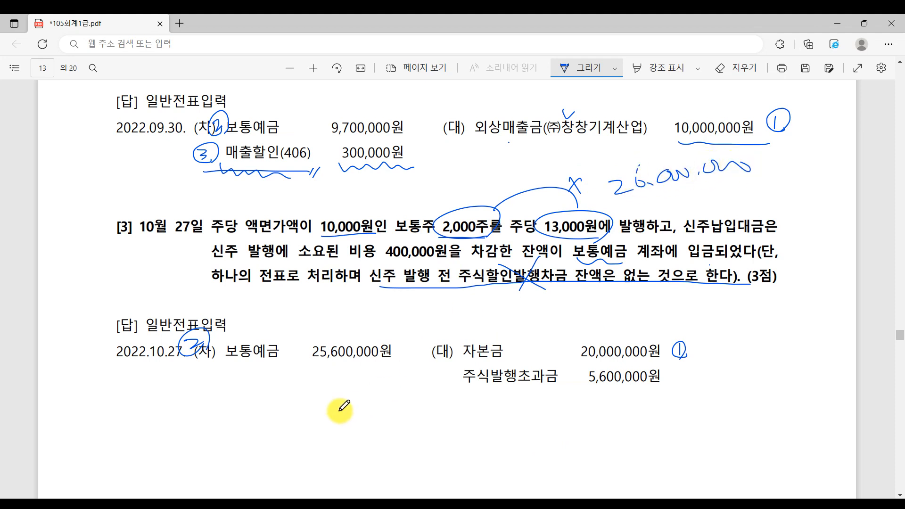
{"action": "left_click_drag", "start_coordinate": [304, 365], "coordinate": [390, 374]}
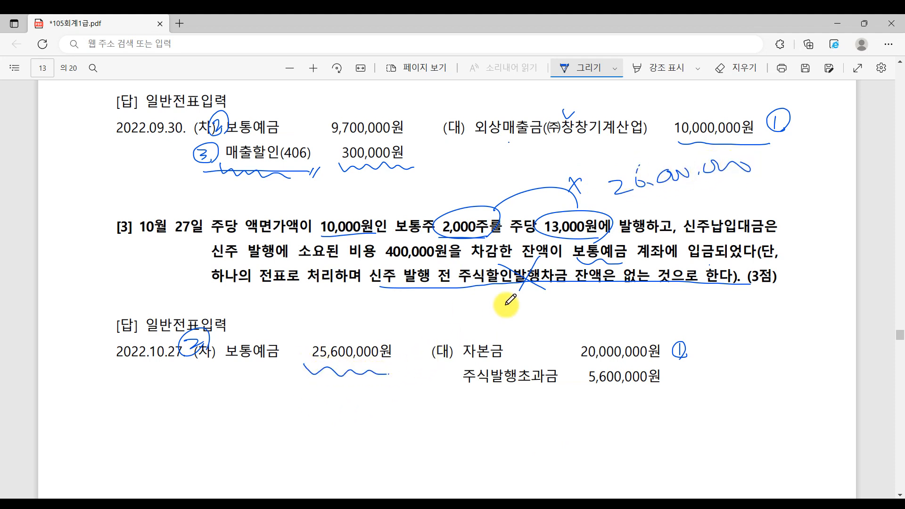
{"action": "left_click_drag", "start_coordinate": [607, 200], "coordinate": [741, 194]}
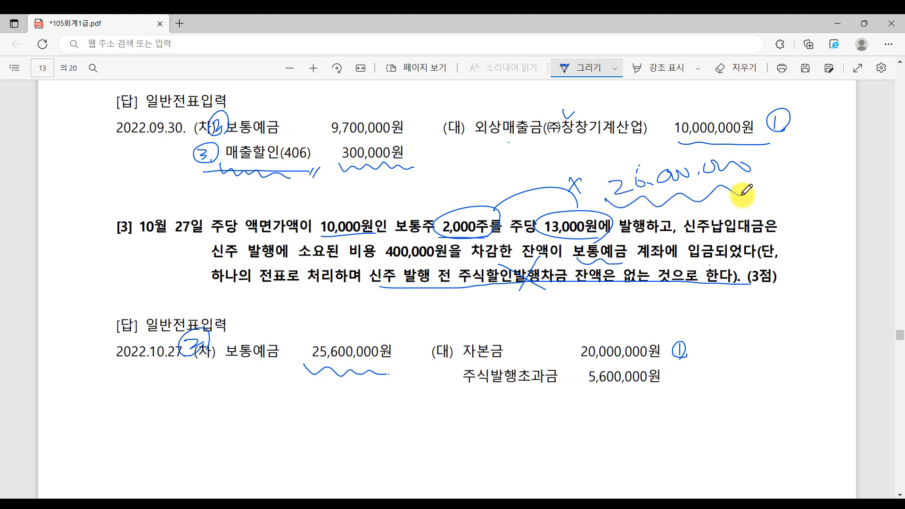
- In question [3], underline the issue cost phrase, circle 400,000원, underline 25,600,000원 again, and underline 주식발행초과금 and mark it ③
{"action": "mouse_move", "coordinate": [212, 258]}
{"action": "left_mouse_down"}
{"action": "mouse_move", "coordinate": [371, 268]}
{"action": "mouse_move", "coordinate": [415, 254]}
{"action": "mouse_move", "coordinate": [422, 262]}
{"action": "left_mouse_up"}
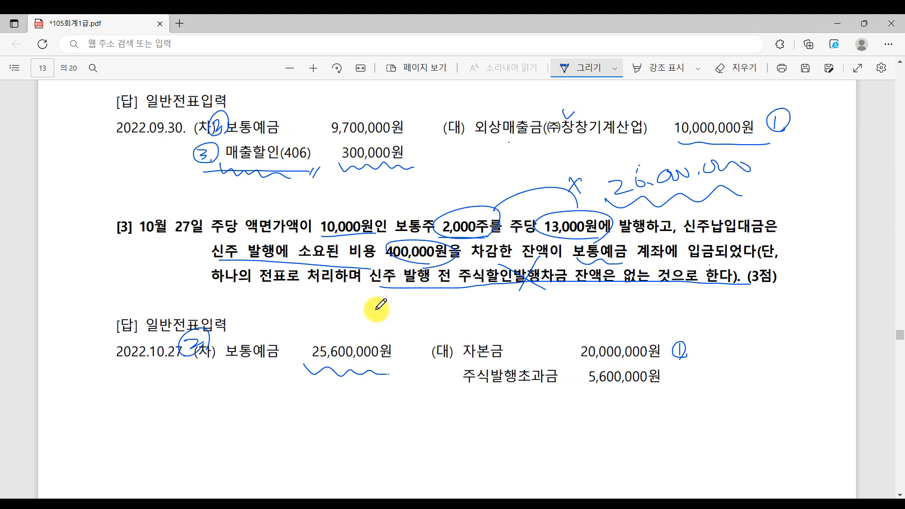
{"action": "left_click_drag", "start_coordinate": [305, 366], "coordinate": [397, 366]}
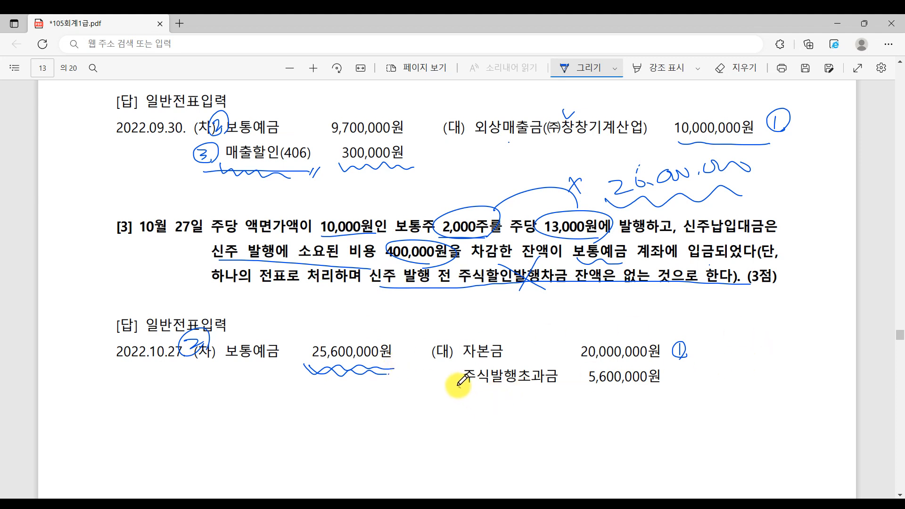
{"action": "left_click_drag", "start_coordinate": [459, 387], "coordinate": [580, 390]}
{"action": "mouse_move", "coordinate": [681, 372]}
{"action": "left_mouse_down"}
{"action": "mouse_move", "coordinate": [690, 380]}
{"action": "mouse_move", "coordinate": [684, 390]}
{"action": "mouse_move", "coordinate": [707, 358]}
{"action": "mouse_move", "coordinate": [696, 400]}
{"action": "left_mouse_up"}
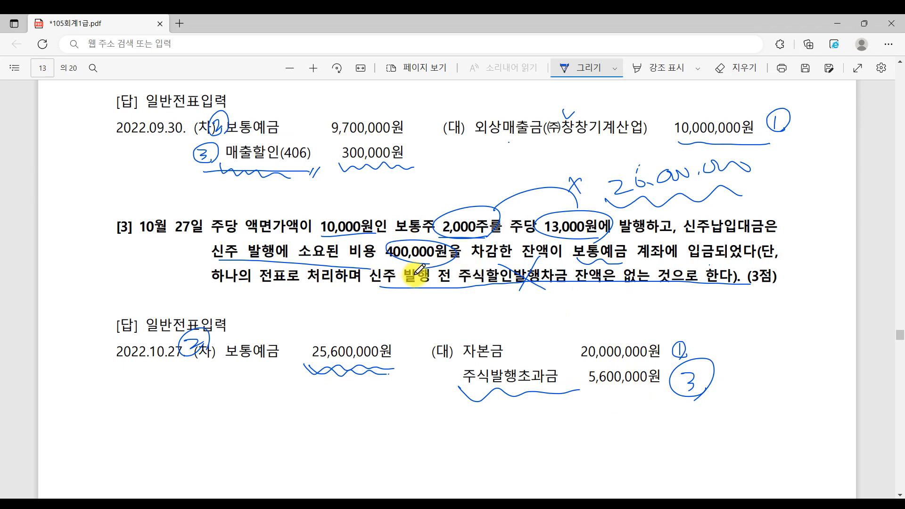
- Switch to 일반전표입력 in KcLep and set the voucher date to 10월 27일
{"action": "left_click", "coordinate": [640, 504]}
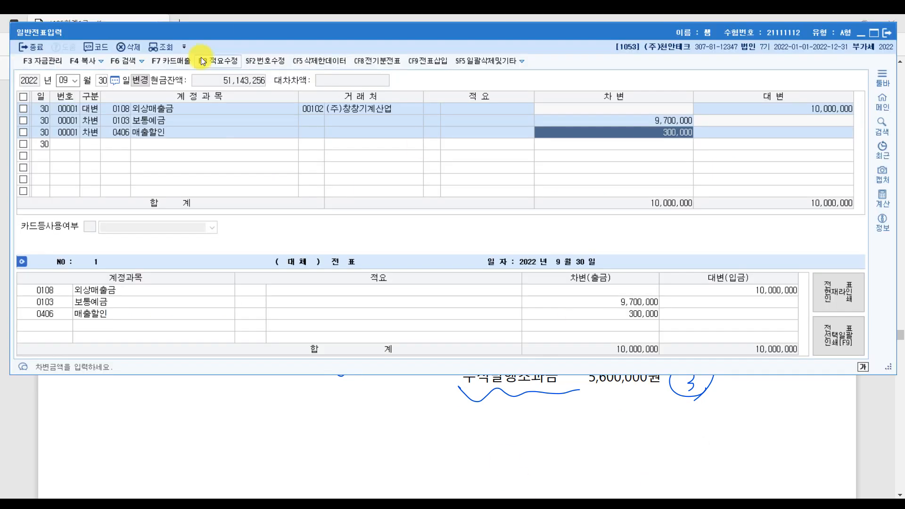
{"action": "left_click", "coordinate": [70, 80]}
{"action": "type", "text": "10"}
{"action": "key", "text": "Return"}
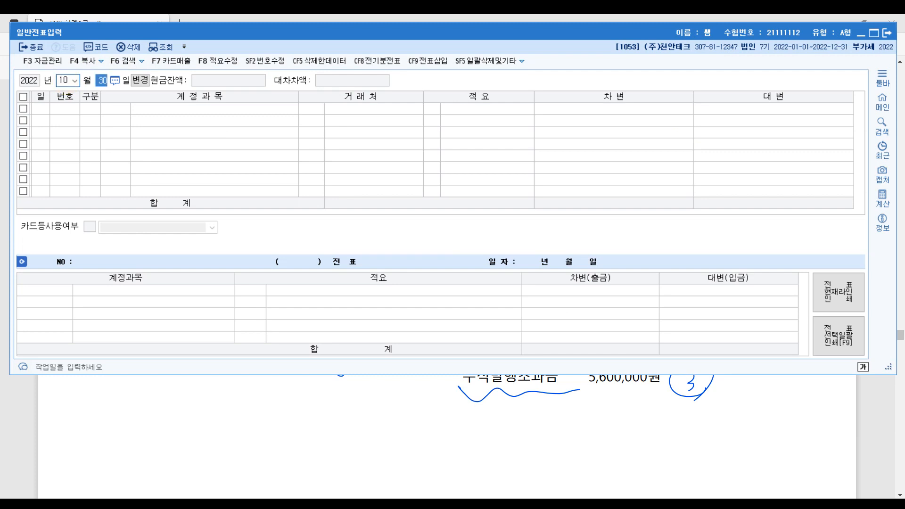
{"action": "type", "text": "27"}
{"action": "key", "text": "Return"}
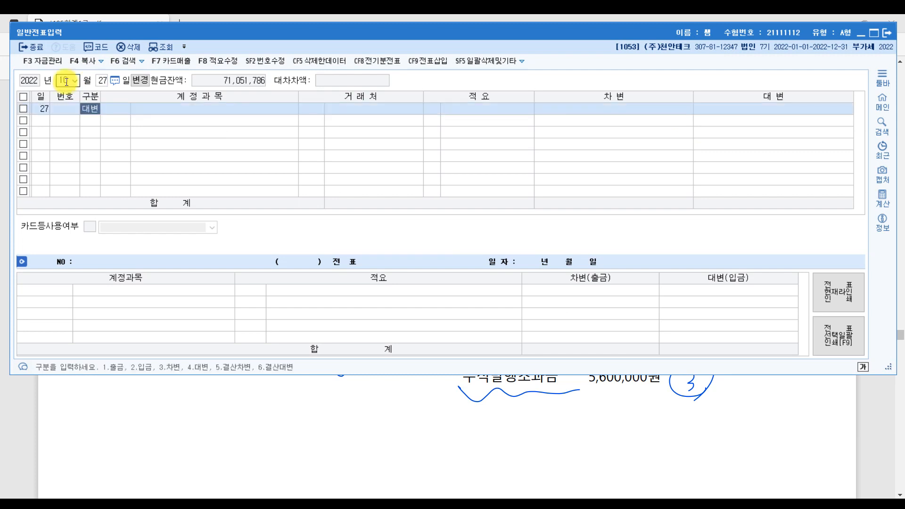
- Enter a 대변 line for account 0331 자본금 with an amount of 20,000,000
{"action": "key", "text": "Return"}
{"action": "type", "text": "자본"}
{"action": "key", "text": "Return"}
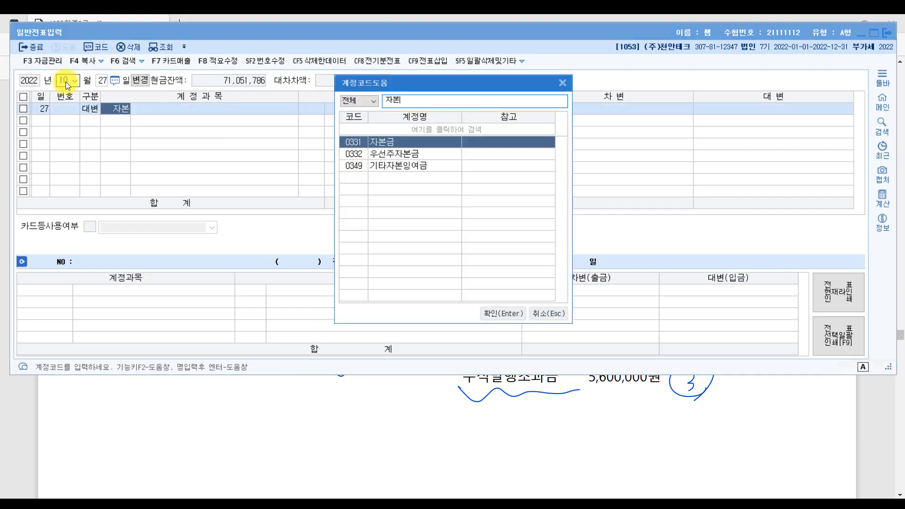
{"action": "key", "text": "Return"}
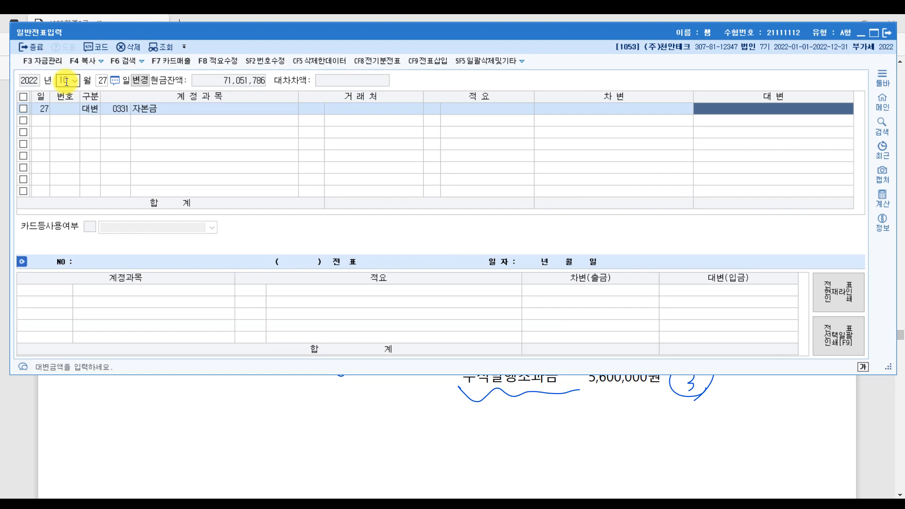
{"action": "type", "text": "20000000"}
{"action": "key", "text": "Return"}
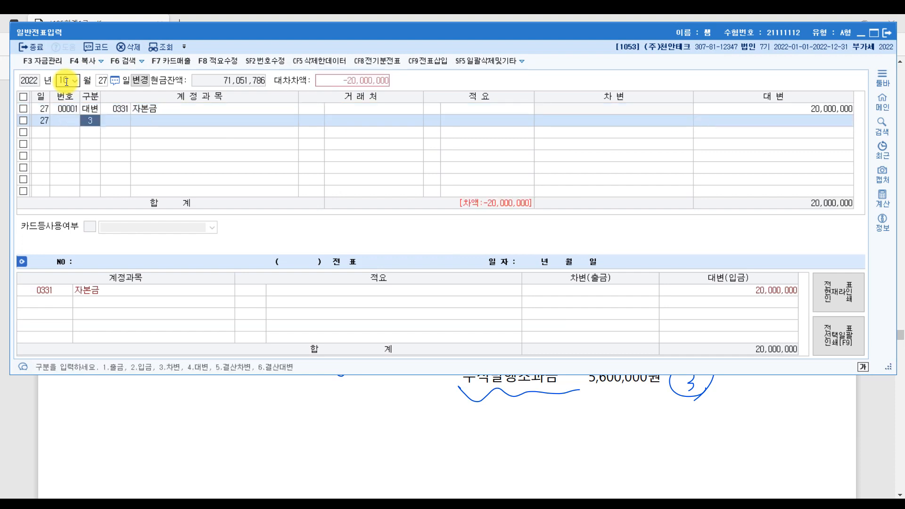
- Add a 차변 line for account 0103 보통예금 and set its amount to 25,600,000
{"action": "key", "text": "Return"}
{"action": "type", "text": "103"}
{"action": "key", "text": "Return"}
{"action": "key", "text": "Return"}
{"action": "key", "text": "Return"}
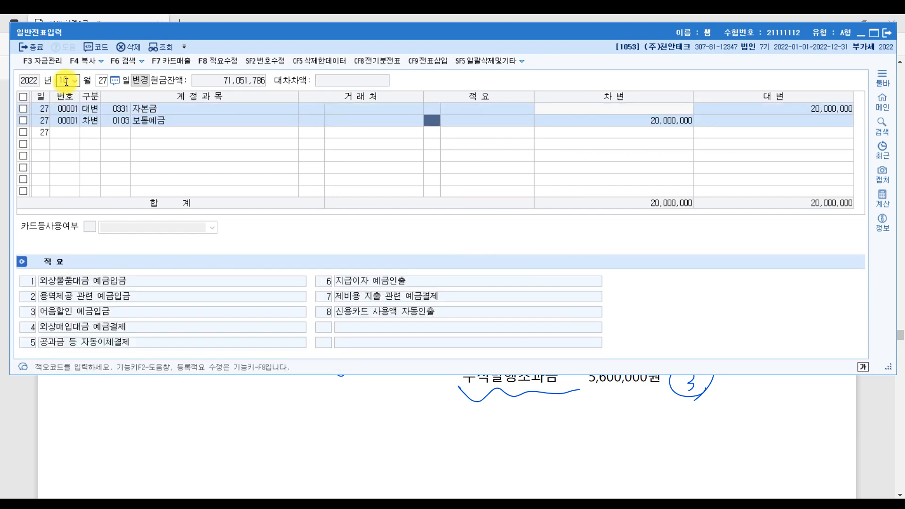
{"action": "key", "text": "Return"}
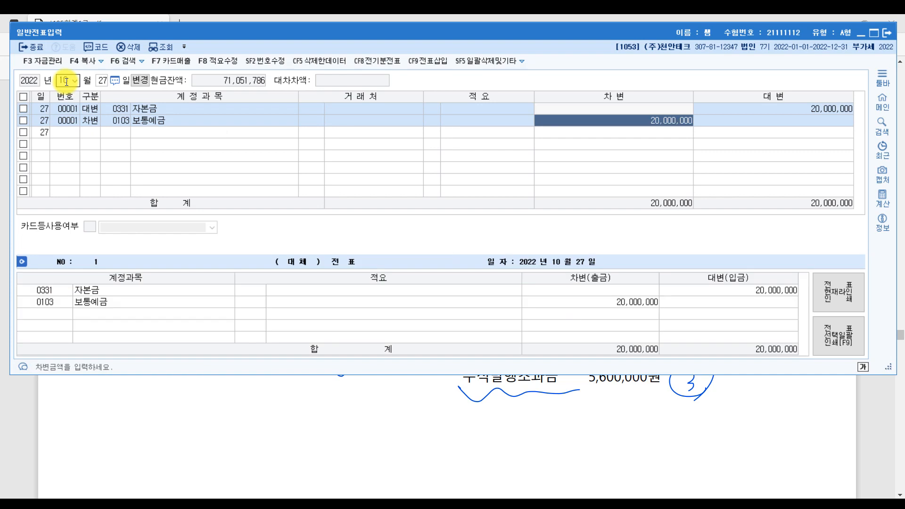
{"action": "type", "text": "256"}
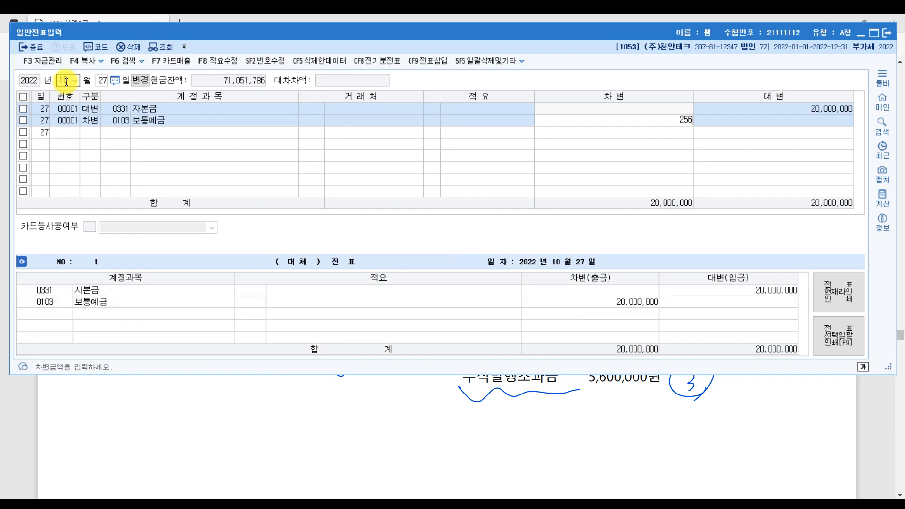
{"action": "key", "text": "Return"}
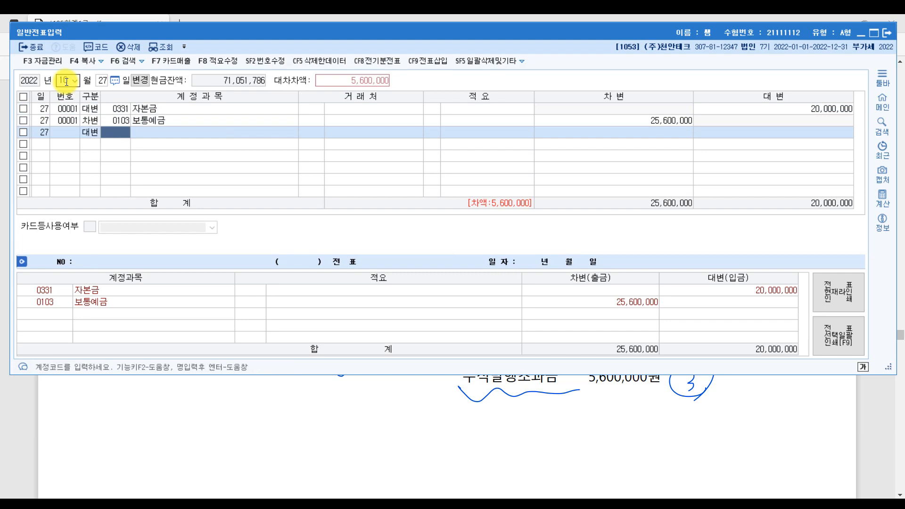
- Add a 대변 line for account 0341 주식발행초과금 with an amount of 5,600,000
{"action": "type", "text": "주식"}
{"action": "key", "text": "Return"}
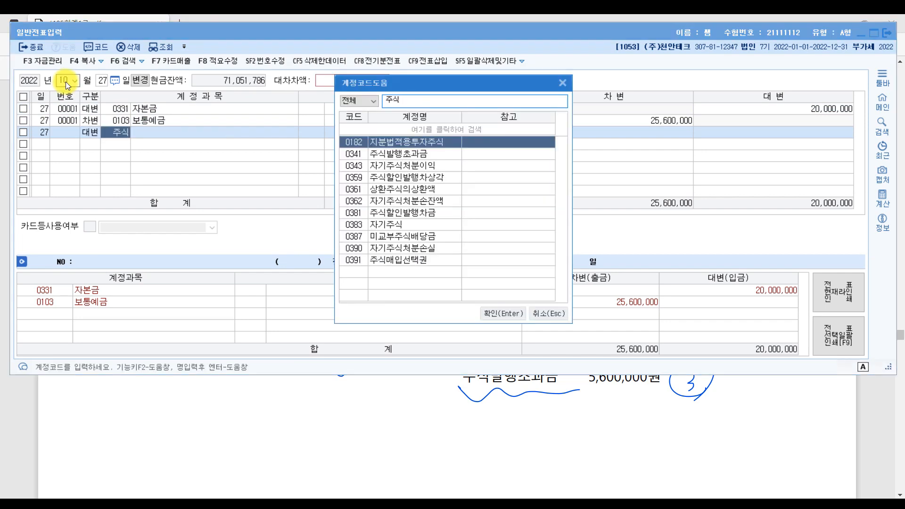
{"action": "key", "text": "Down"}
{"action": "key", "text": "Return"}
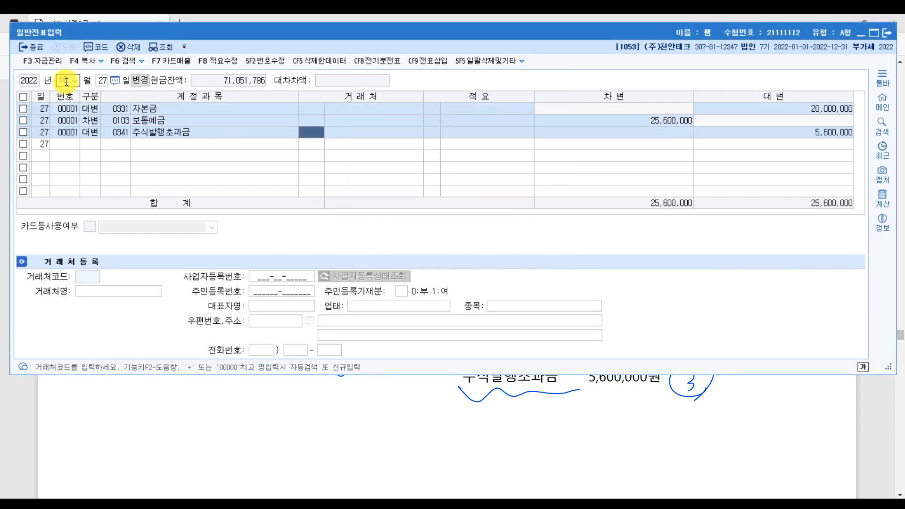
{"action": "key", "text": "Return"}
{"action": "key", "text": "Return"}
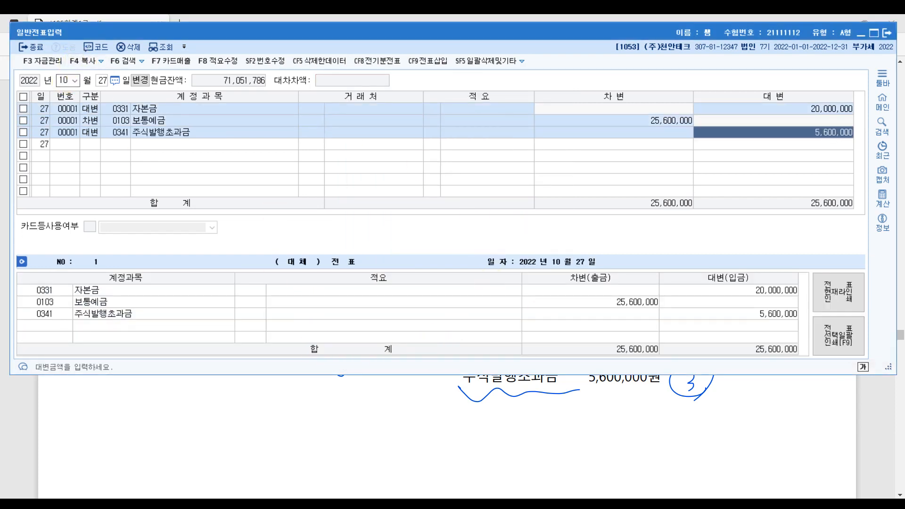
- Switch to question [4] in the exam PDF, star its number, underline 1,500,000원 and 500,000원 with 보통예금, and join the two amounts with an arc
{"action": "left_click", "coordinate": [884, 412]}
{"action": "scroll", "coordinate": [520, 343], "scroll_direction": "down", "scroll_amount": 10}
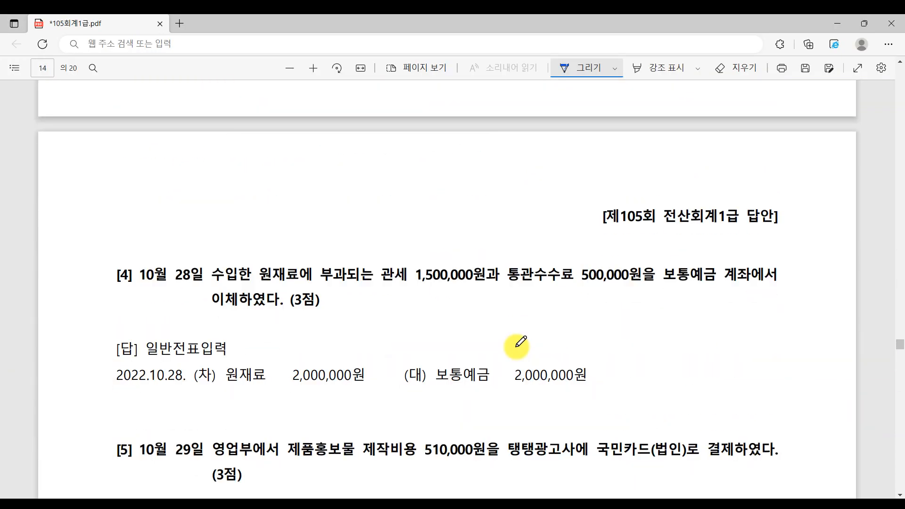
{"action": "scroll", "coordinate": [520, 344], "scroll_direction": "down", "scroll_amount": 2}
{"action": "scroll", "coordinate": [518, 347], "scroll_direction": "up", "scroll_amount": 1}
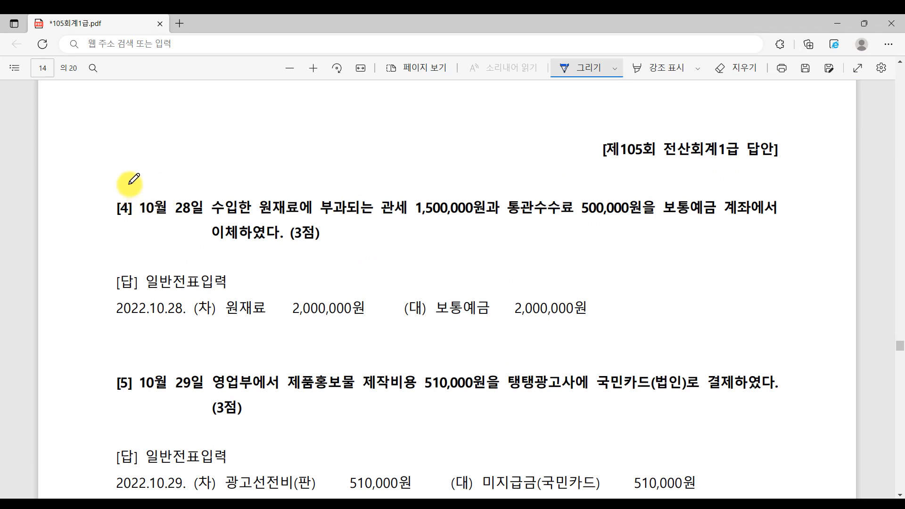
{"action": "mouse_move", "coordinate": [131, 183]}
{"action": "left_mouse_down"}
{"action": "mouse_move", "coordinate": [99, 218]}
{"action": "mouse_move", "coordinate": [117, 233]}
{"action": "mouse_move", "coordinate": [136, 174]}
{"action": "left_mouse_up"}
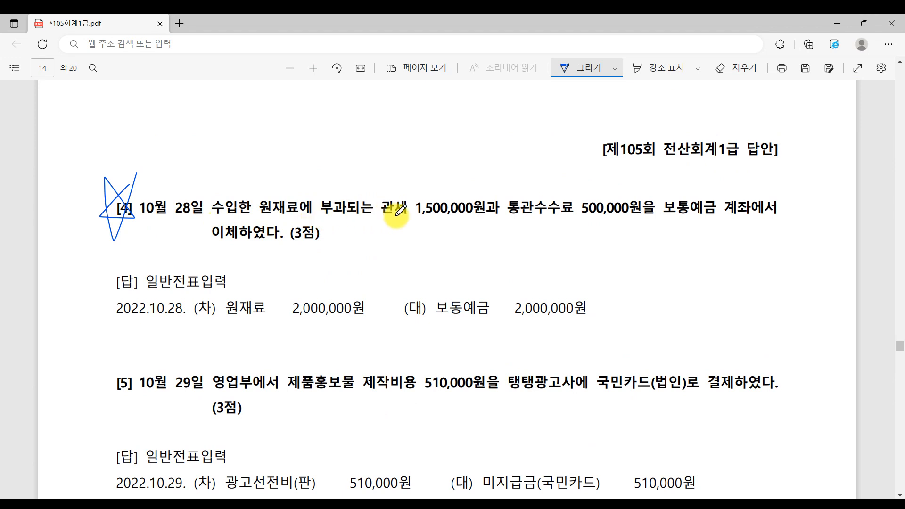
{"action": "left_click_drag", "start_coordinate": [414, 218], "coordinate": [491, 221]}
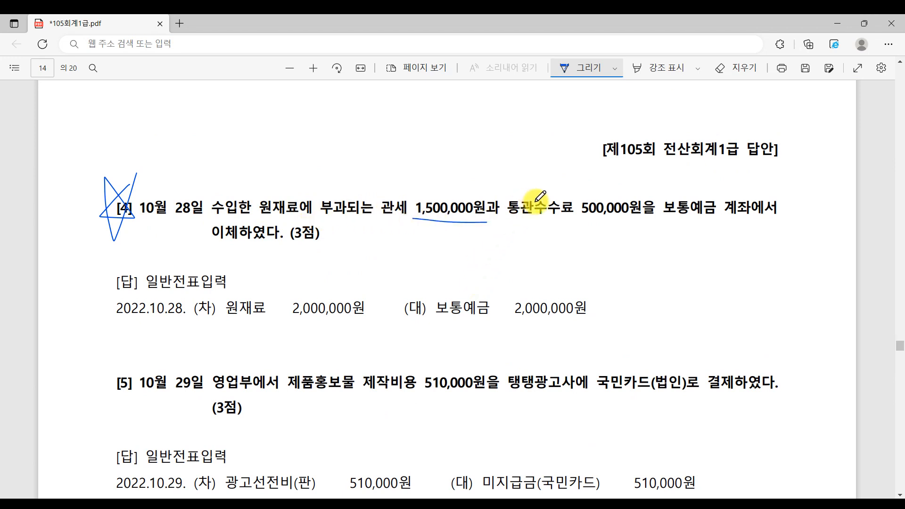
{"action": "left_click_drag", "start_coordinate": [575, 222], "coordinate": [697, 222]}
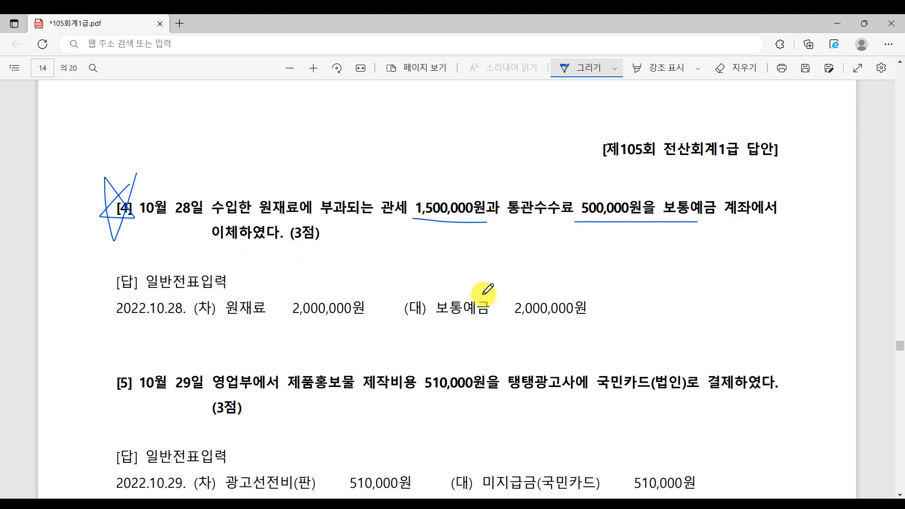
{"action": "left_click_drag", "start_coordinate": [436, 192], "coordinate": [586, 194]}
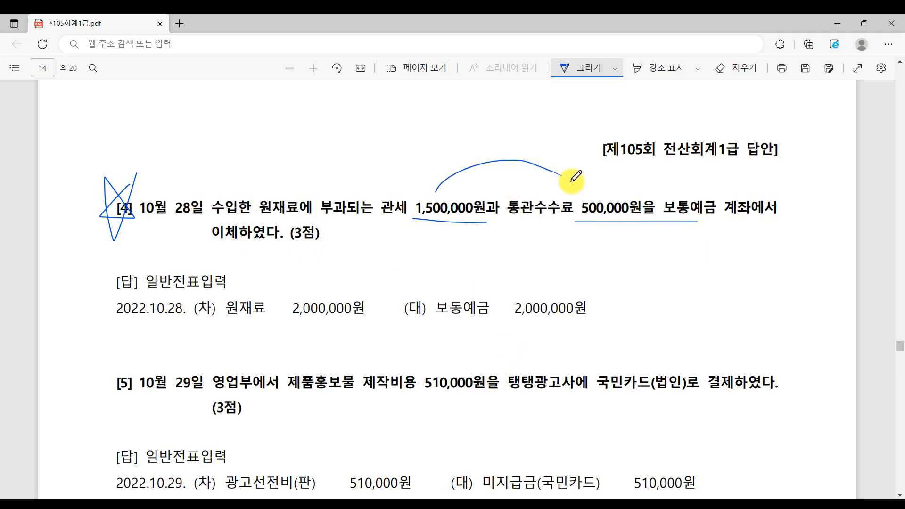
- In question [4], underline the 보통예금 2,000,000원 entry, and circle 원재료 in the answer and 수입 in the question
{"action": "left_click_drag", "start_coordinate": [430, 325], "coordinate": [597, 322]}
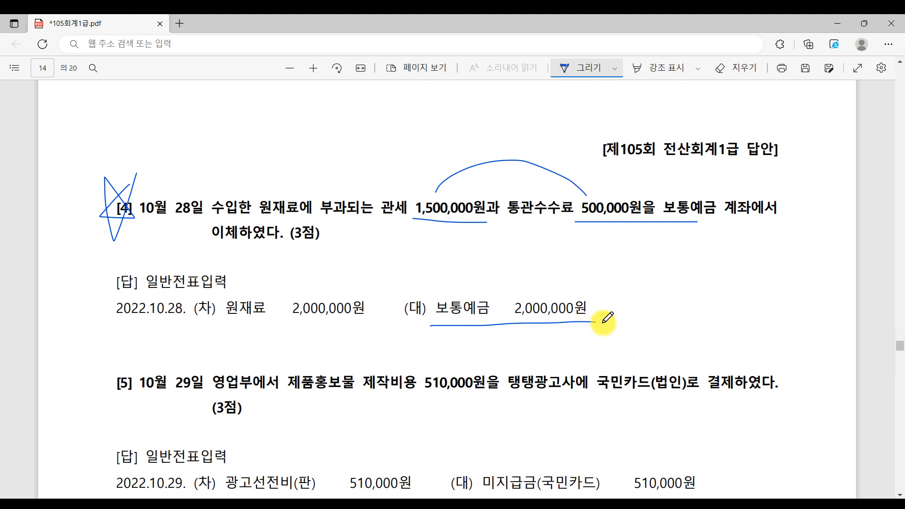
{"action": "mouse_move", "coordinate": [281, 319]}
{"action": "left_mouse_down"}
{"action": "mouse_move", "coordinate": [258, 304]}
{"action": "mouse_move", "coordinate": [259, 326]}
{"action": "left_mouse_up"}
{"action": "left_click_drag", "start_coordinate": [233, 216], "coordinate": [240, 220]}
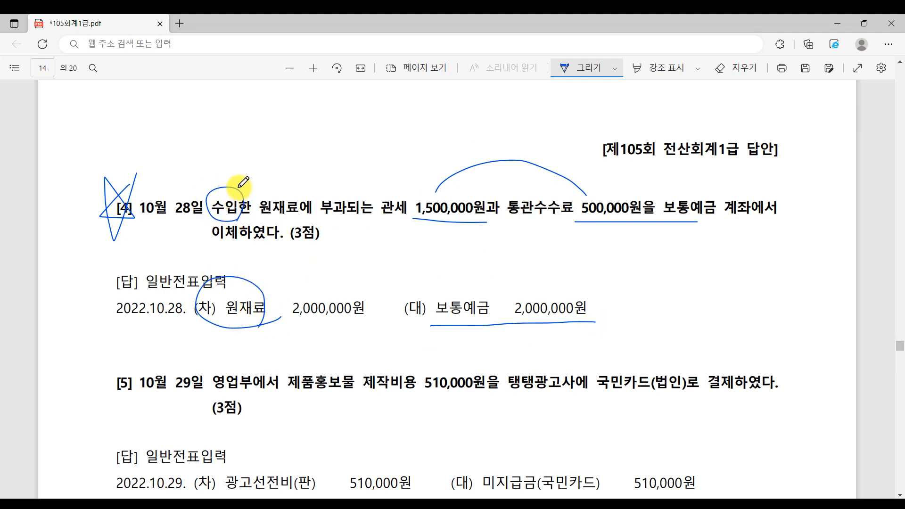
- Draw lines from 수입 to a handwritten 취득 note, and circle 관세 and 통관수수료 in question [4]
{"action": "mouse_move", "coordinate": [239, 188]}
{"action": "left_mouse_down"}
{"action": "mouse_move", "coordinate": [273, 167]}
{"action": "mouse_move", "coordinate": [293, 173]}
{"action": "left_mouse_up"}
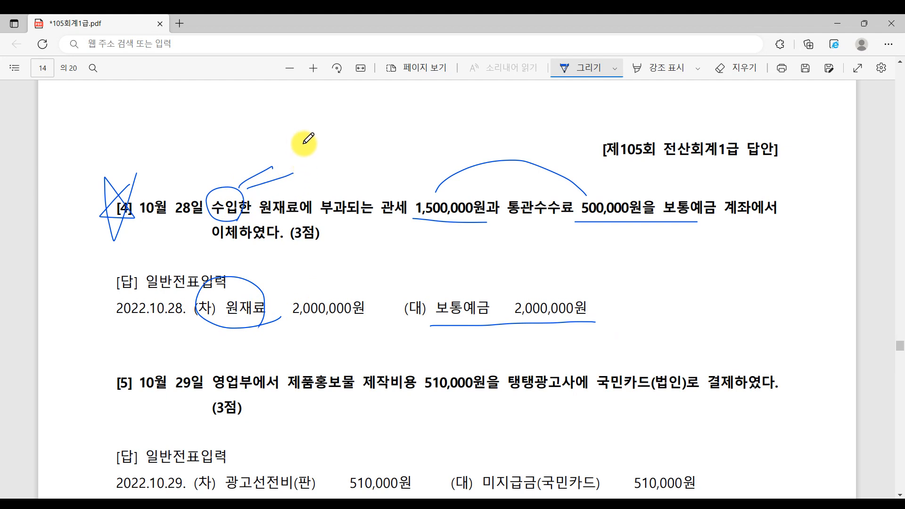
{"action": "mouse_move", "coordinate": [305, 155]}
{"action": "left_mouse_down"}
{"action": "mouse_move", "coordinate": [324, 142]}
{"action": "mouse_move", "coordinate": [344, 163]}
{"action": "mouse_move", "coordinate": [396, 116]}
{"action": "mouse_move", "coordinate": [441, 115]}
{"action": "left_mouse_up"}
{"action": "left_click_drag", "start_coordinate": [398, 184], "coordinate": [421, 227]}
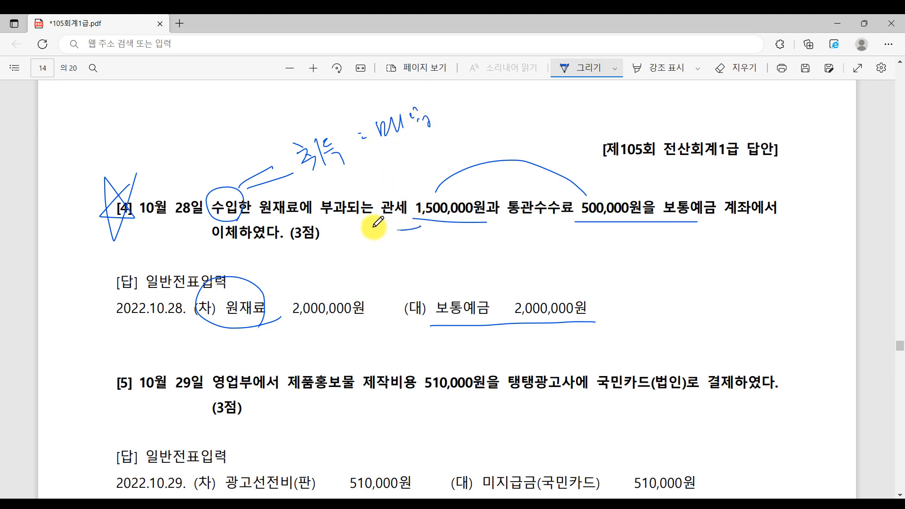
{"action": "left_click_drag", "start_coordinate": [582, 217], "coordinate": [565, 229]}
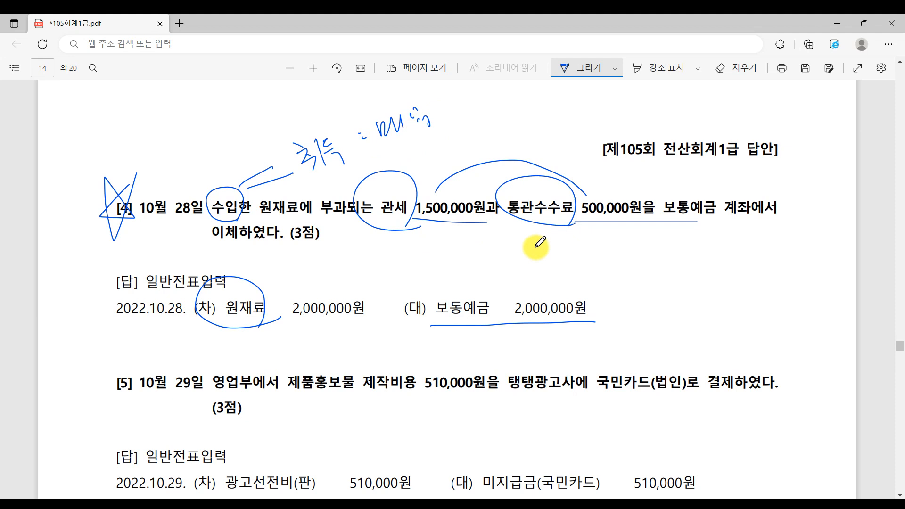
- Switch to KcLep, set the voucher date to 10월 28일, and start a 대변 line
{"action": "left_click", "coordinate": [618, 504]}
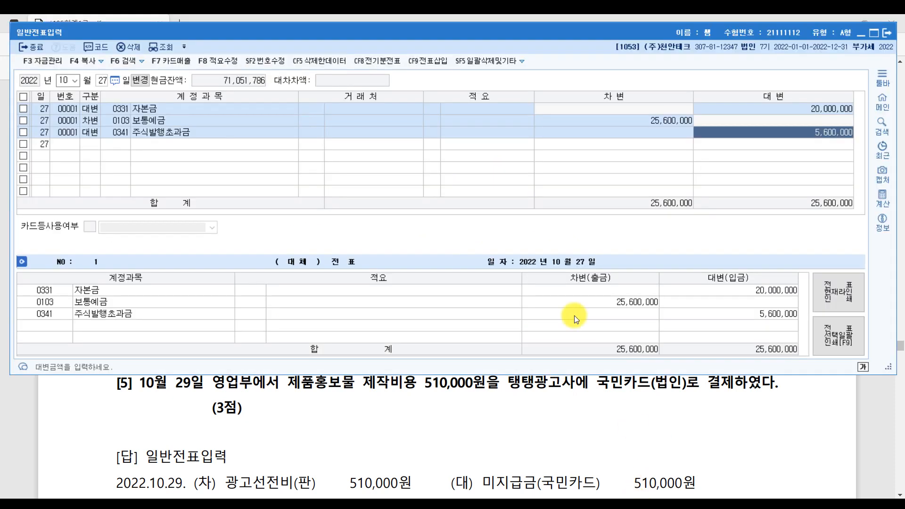
{"action": "left_click", "coordinate": [106, 82]}
{"action": "type", "text": "2"}
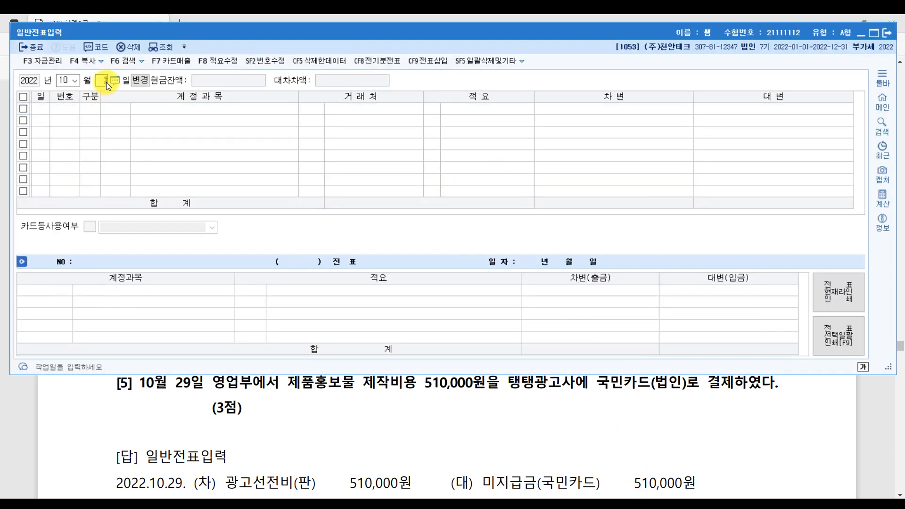
{"action": "type", "text": "8"}
{"action": "key", "text": "Return"}
{"action": "type", "text": "4"}
{"action": "key", "text": "Return"}
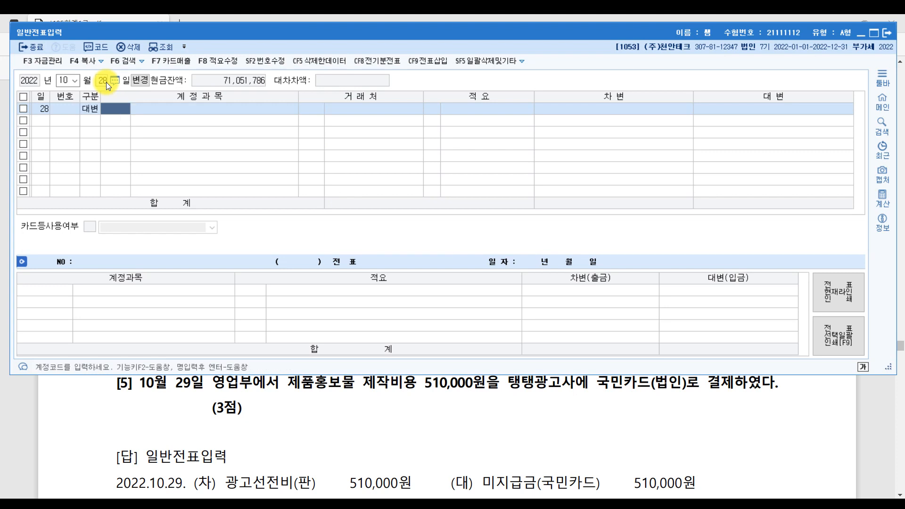
- Enter 보통예금 (0103) as the 대변 account with an amount of 2,000,000
{"action": "type", "text": "보통"}
{"action": "key", "text": "Return"}
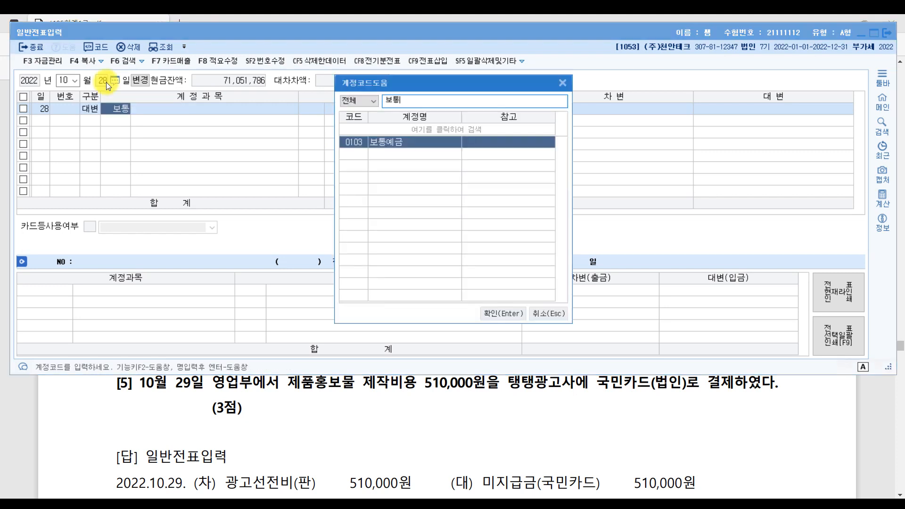
{"action": "key", "text": "Return"}
{"action": "key", "text": "Return"}
{"action": "key", "text": "Return"}
{"action": "type", "text": "2000000"}
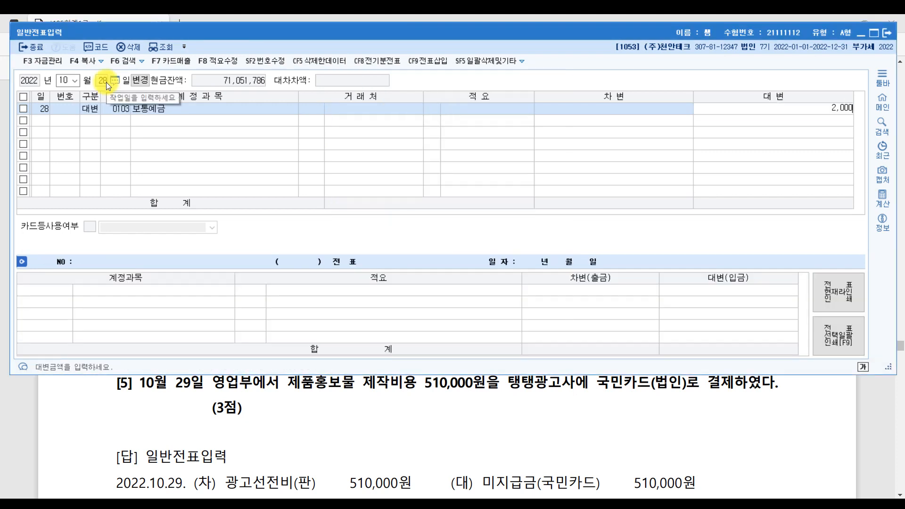
{"action": "key", "text": "Return"}
- Add a 차변 line for 원재료 (0153) with 2,000,000 to balance the 10월 28일 voucher
{"action": "type", "text": "3"}
{"action": "key", "text": "Return"}
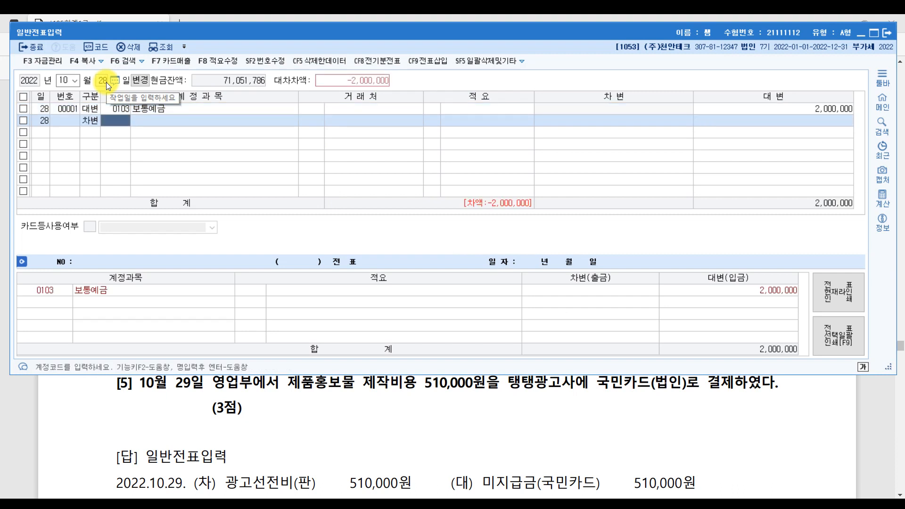
{"action": "type", "text": "153"}
{"action": "key", "text": "Return"}
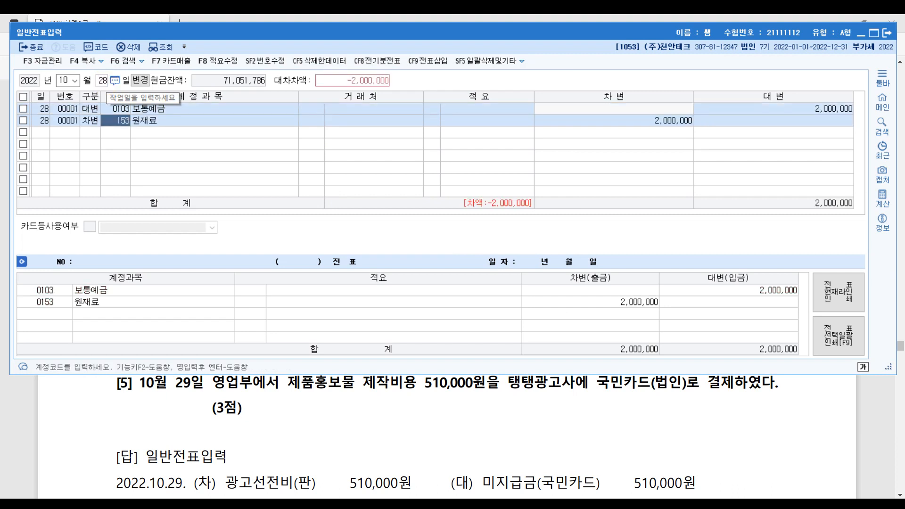
{"action": "key", "text": "Return"}
{"action": "key", "text": "Return"}
{"action": "key", "text": "Return"}
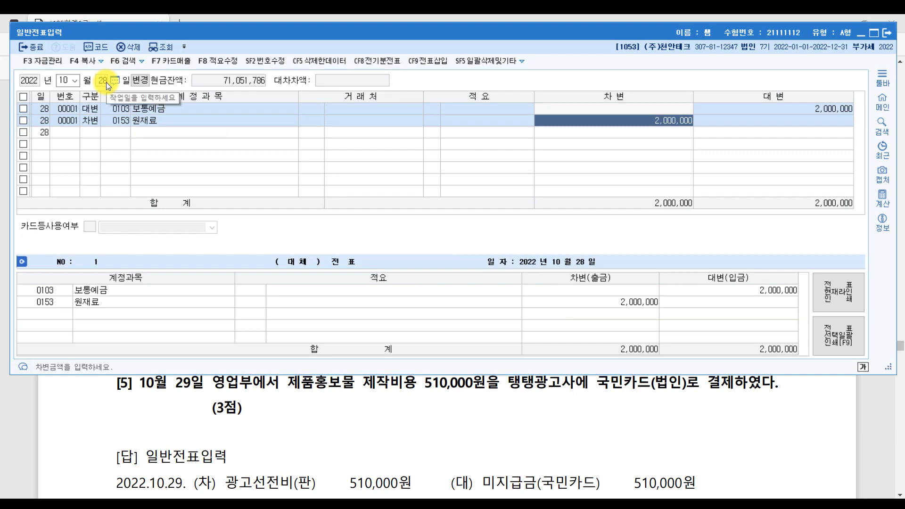
- Switch to question [5] in the exam PDF and underline 영업부에서 in the question and 광고선전비(판) in the answer
{"action": "left_click", "coordinate": [867, 440]}
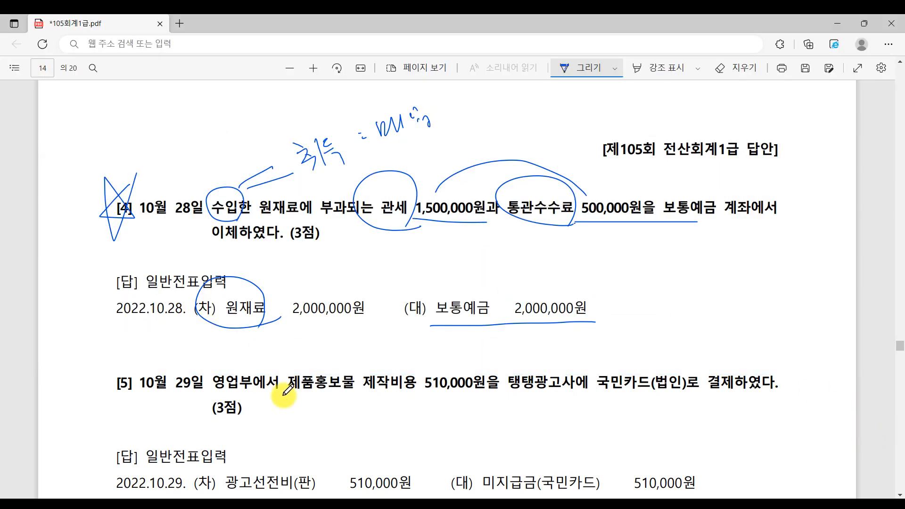
{"action": "scroll", "coordinate": [429, 406], "scroll_direction": "down", "scroll_amount": 3}
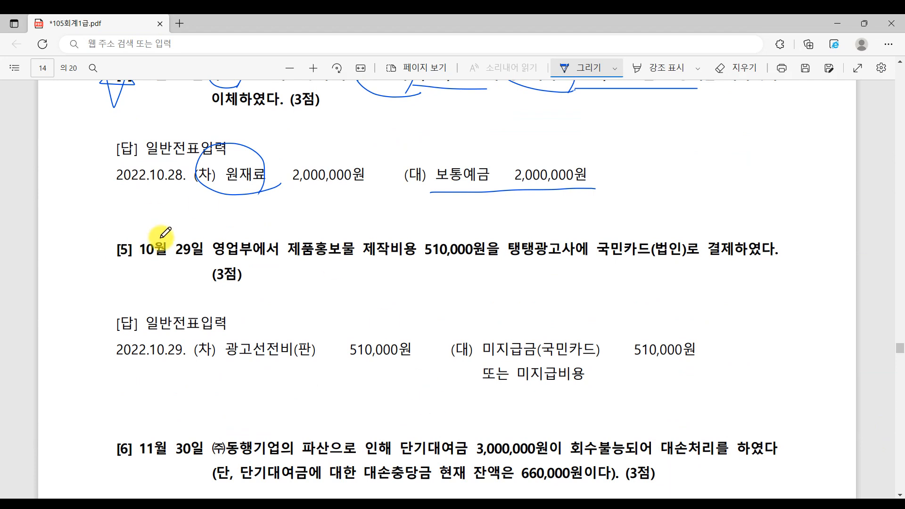
{"action": "scroll", "coordinate": [160, 238], "scroll_direction": "down", "scroll_amount": 2}
{"action": "left_click_drag", "start_coordinate": [215, 190], "coordinate": [295, 190]}
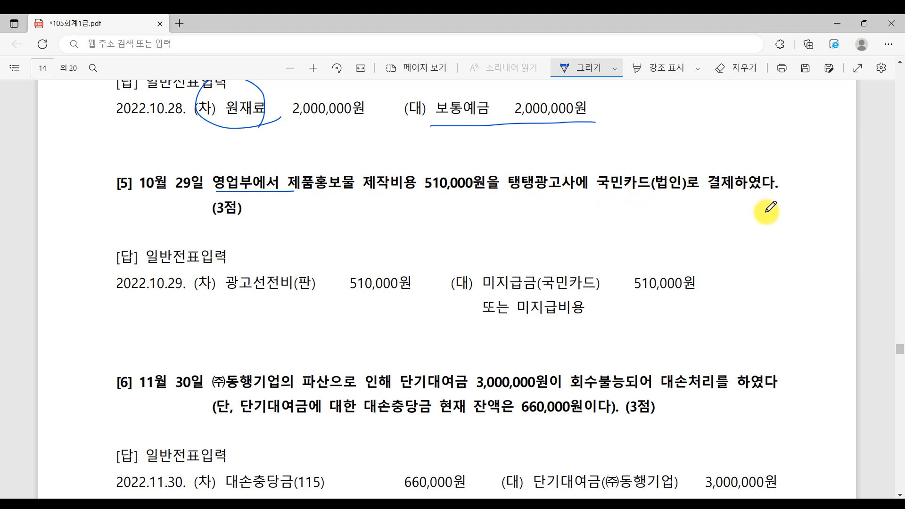
{"action": "left_click_drag", "start_coordinate": [215, 299], "coordinate": [303, 294]}
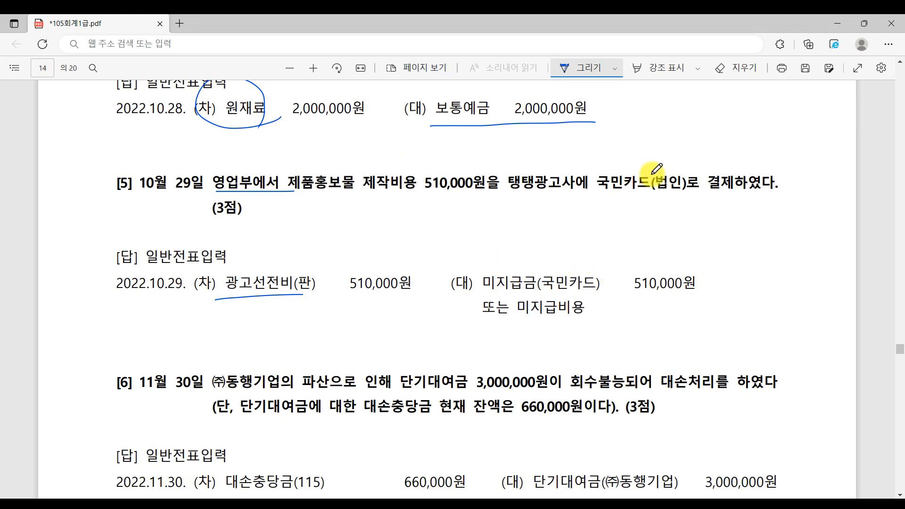
- In question [5], loop around 카드(법인) and underline 국민카드 and 510,000원 in the answer's credit entry
{"action": "mouse_move", "coordinate": [650, 182]}
{"action": "left_mouse_down"}
{"action": "mouse_move", "coordinate": [640, 150]}
{"action": "mouse_move", "coordinate": [668, 200]}
{"action": "left_mouse_up"}
{"action": "left_click_drag", "start_coordinate": [627, 298], "coordinate": [687, 297]}
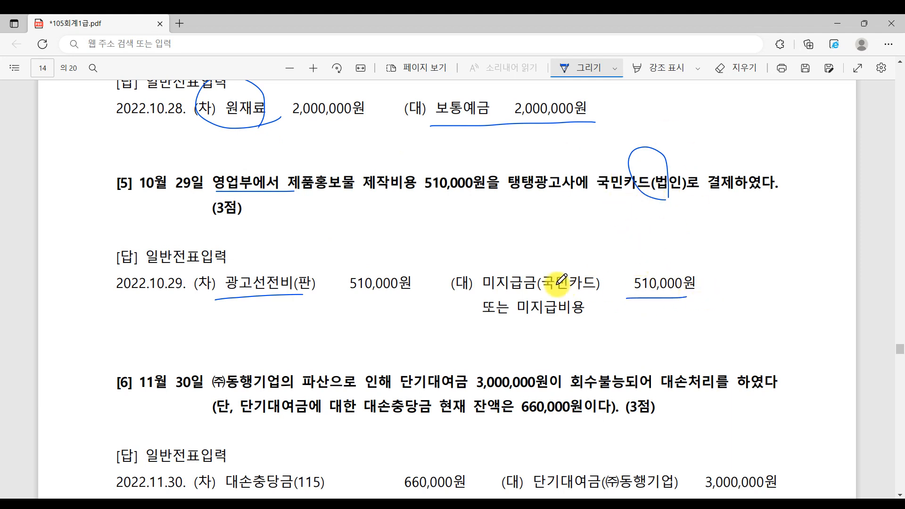
{"action": "left_click_drag", "start_coordinate": [543, 296], "coordinate": [628, 295]}
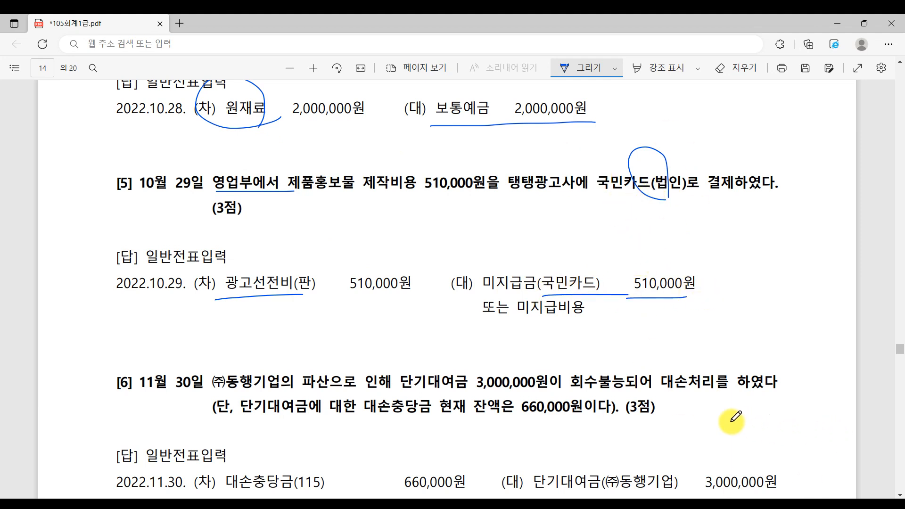
- Switch to KcLep and set the voucher date to 10월 29일
{"action": "left_click", "coordinate": [608, 507]}
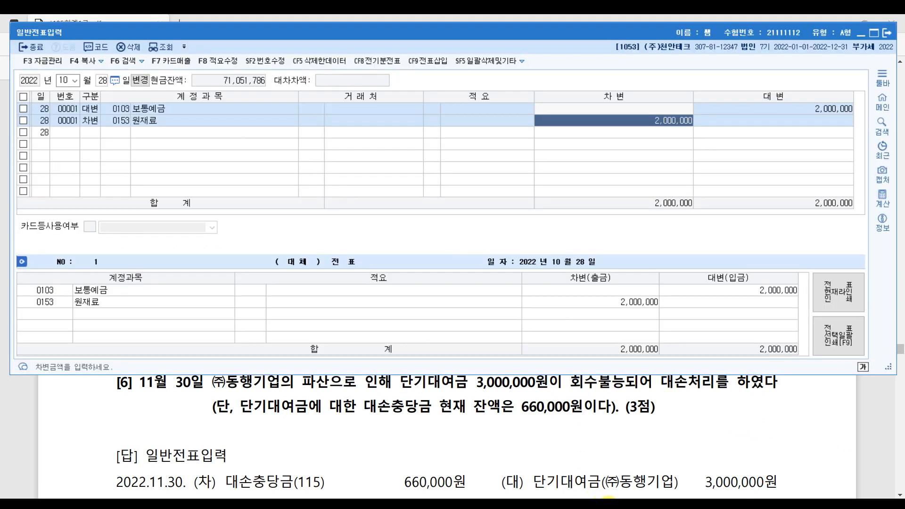
{"action": "left_click", "coordinate": [105, 80]}
{"action": "type", "text": "29"}
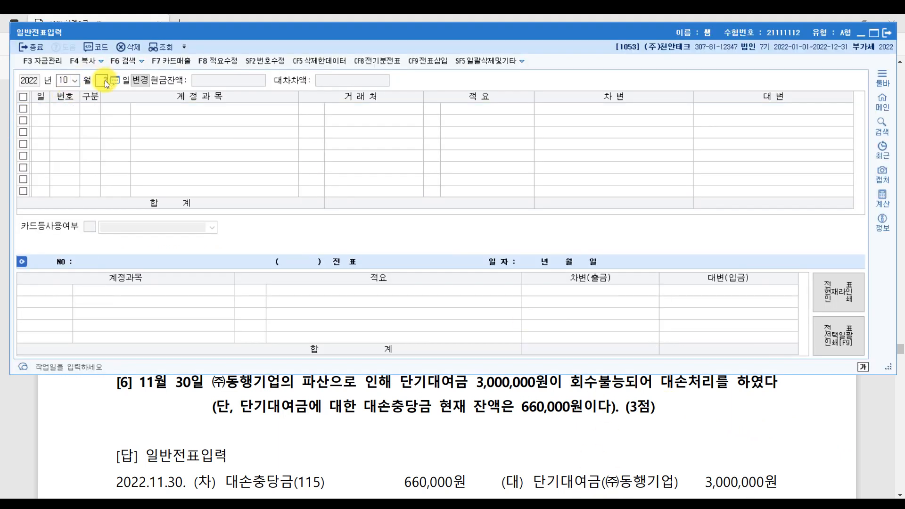
{"action": "key", "text": "Return"}
- Enter a 차변 line for 광고선전비 (0833, 판매관리비) with an amount of 510,000
{"action": "type", "text": "광고"}
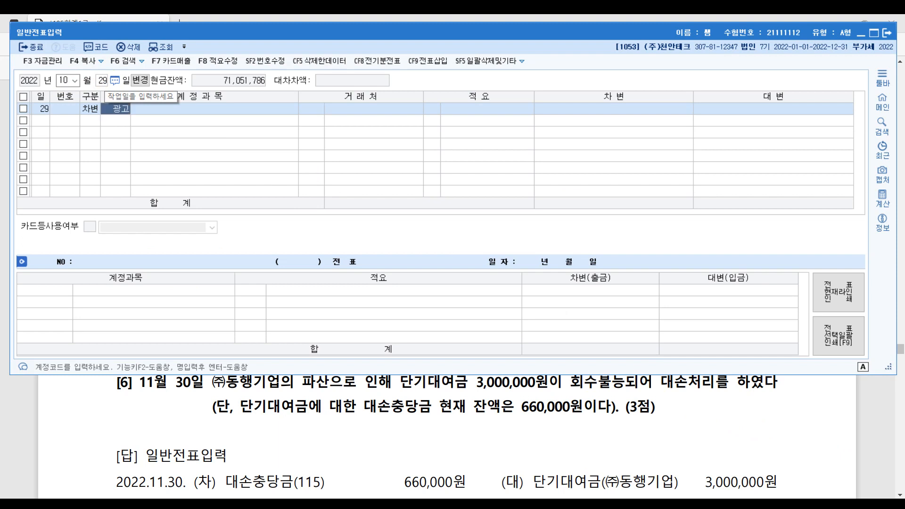
{"action": "key", "text": "Return"}
{"action": "key", "text": "Down"}
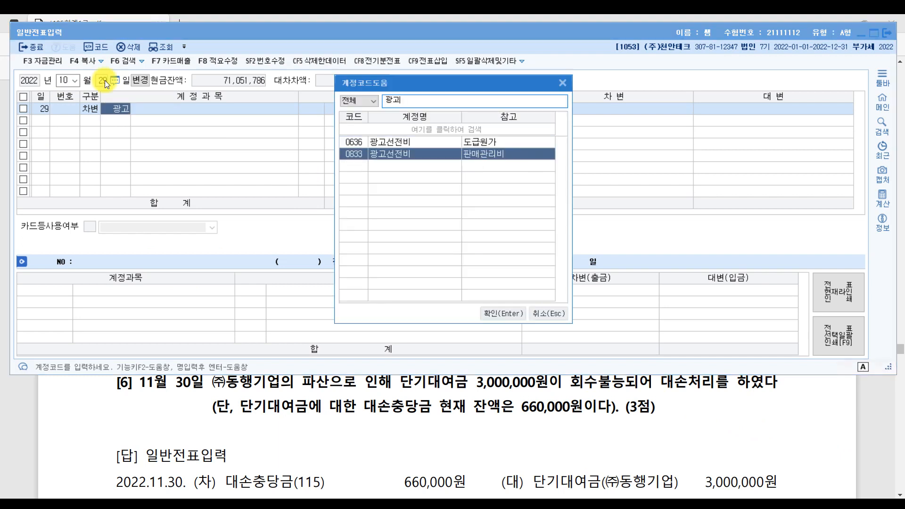
{"action": "key", "text": "Return"}
{"action": "key", "text": "Return"}
{"action": "key", "text": "Return"}
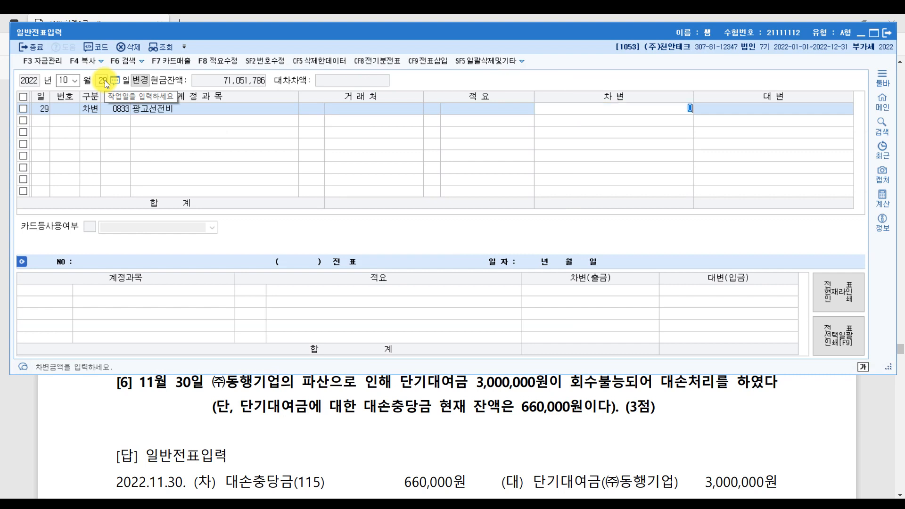
{"action": "type", "text": "5100000"}
{"action": "key", "text": "Return"}
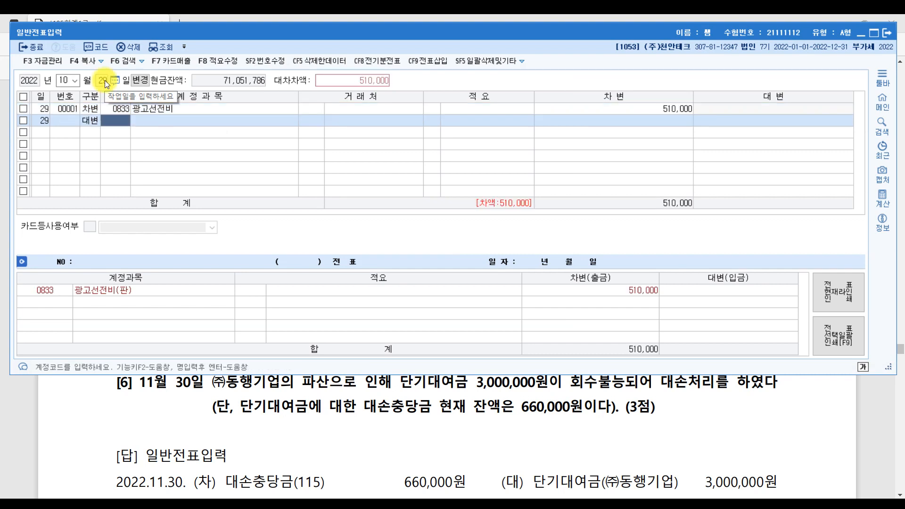
- Enter a 대변 line for 미지급금 (0253) of 510,000 with 국민카드(법인) as the 거래처
{"action": "type", "text": "미지"}
{"action": "key", "text": "Return"}
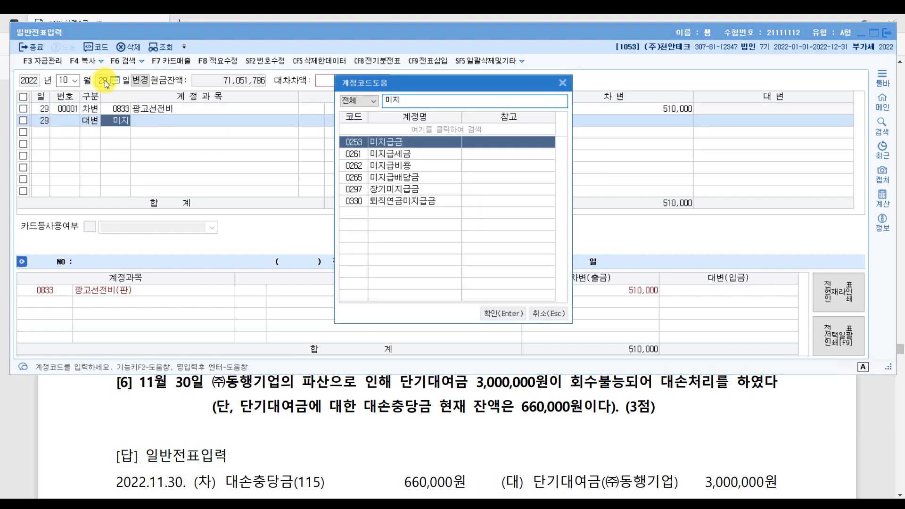
{"action": "key", "text": "Return"}
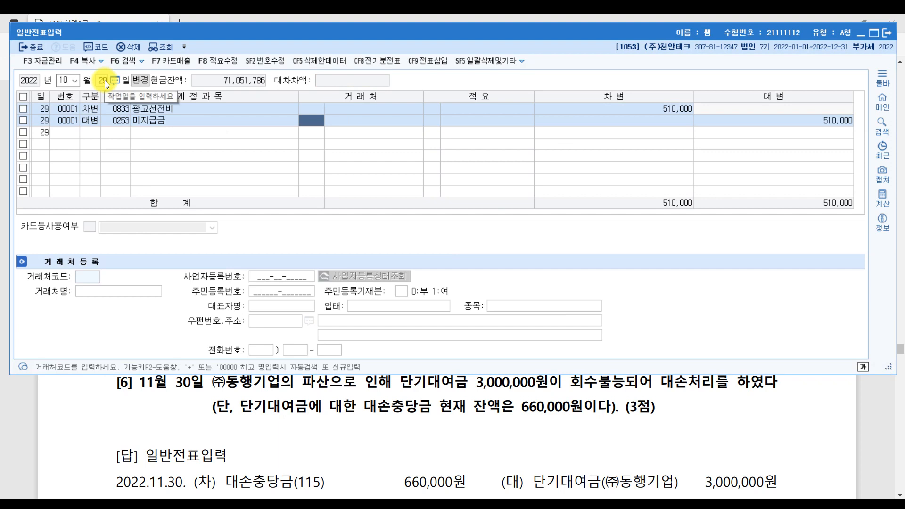
{"action": "type", "text": "국민"}
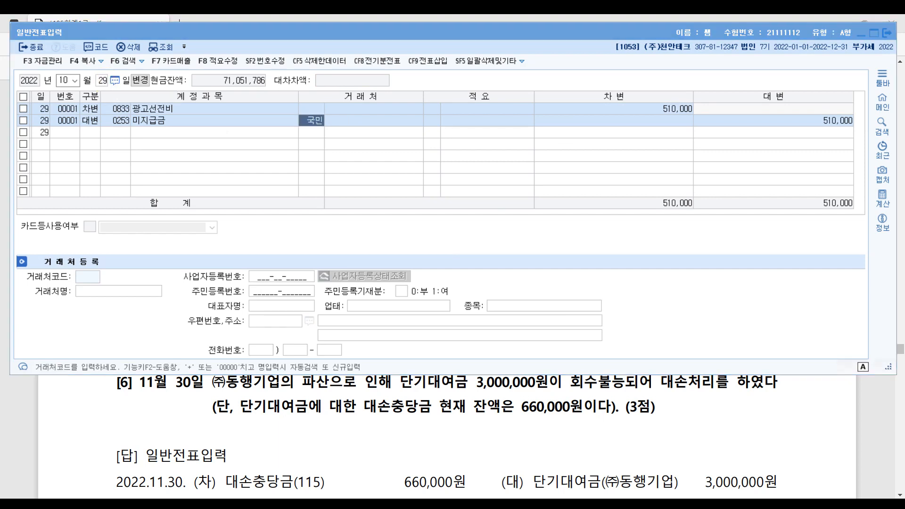
{"action": "key", "text": "Return"}
{"action": "key", "text": "Down"}
{"action": "key", "text": "Return"}
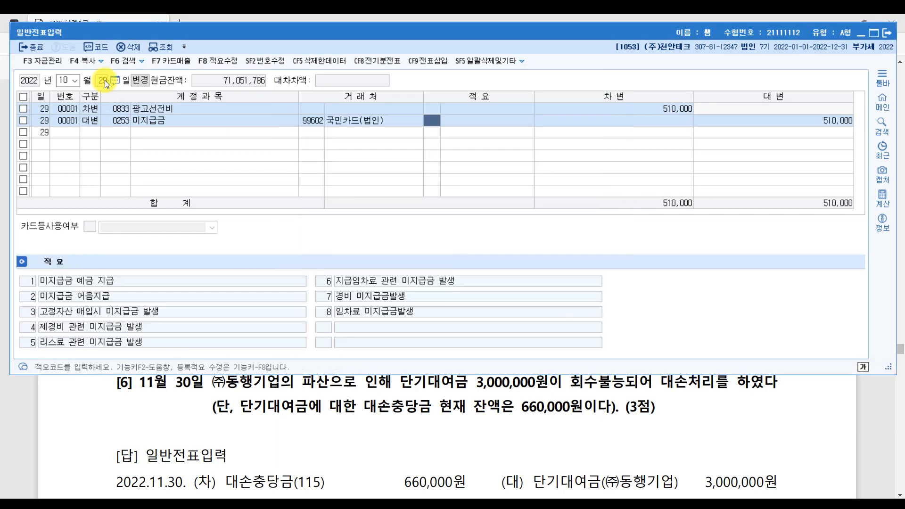
{"action": "key", "text": "Return"}
{"action": "key", "text": "Return"}
{"action": "key", "text": "Up"}
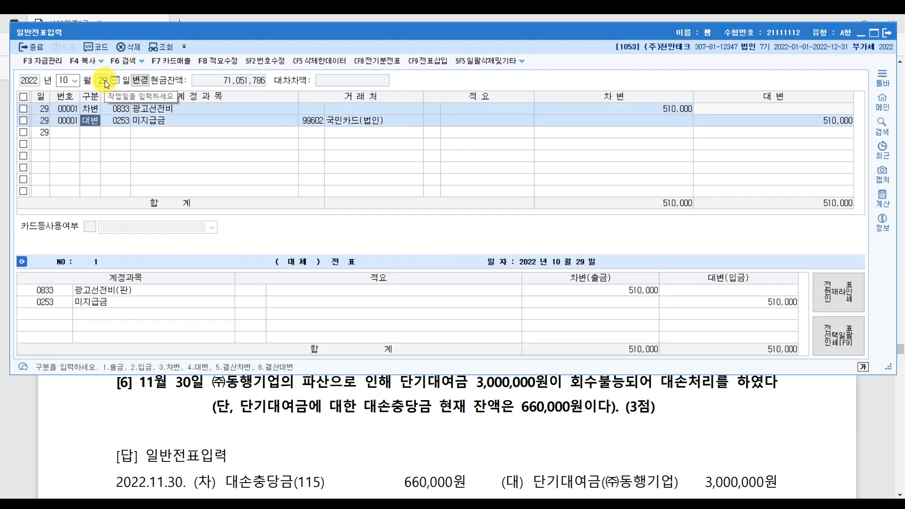
- Switch to question [6] in the exam PDF, star its number, and underline 단기대여금, 대손처리를 하였다, and the 대손충당금 balance condition
{"action": "left_click", "coordinate": [887, 437]}
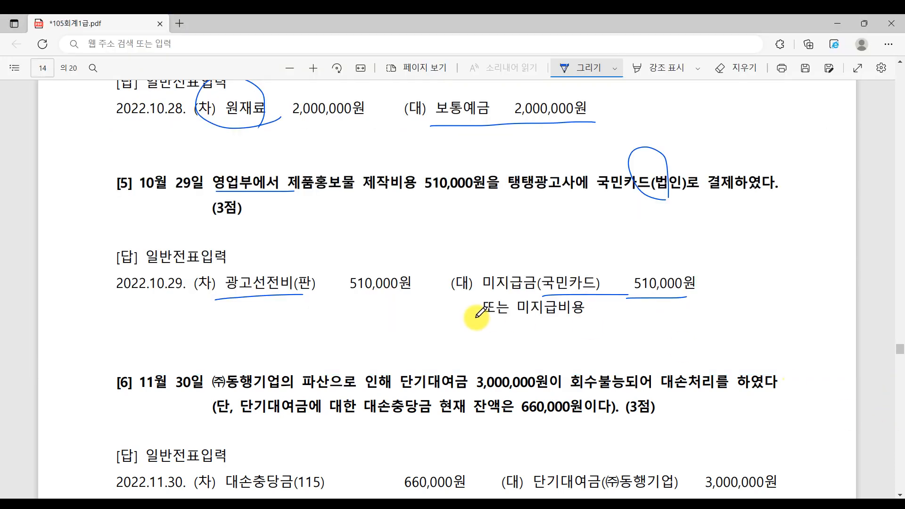
{"action": "scroll", "coordinate": [477, 316], "scroll_direction": "down", "scroll_amount": 4}
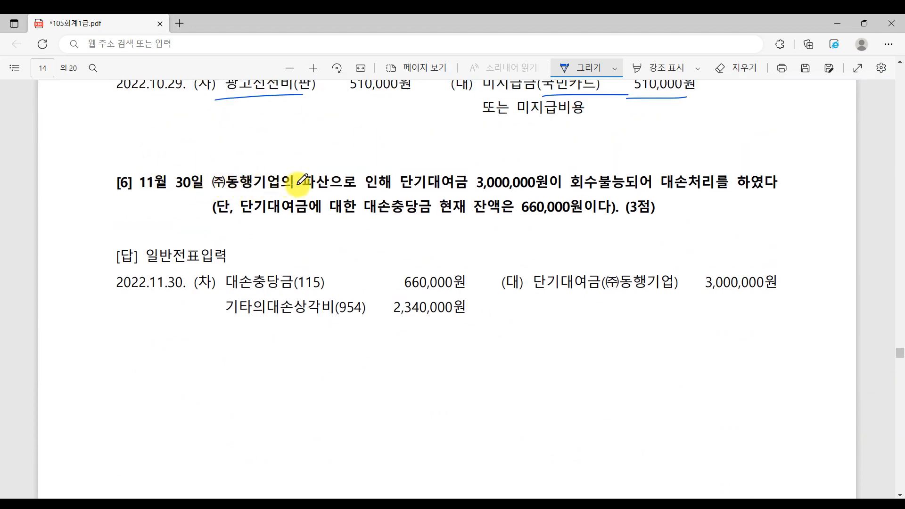
{"action": "left_click_drag", "start_coordinate": [405, 192], "coordinate": [466, 192]}
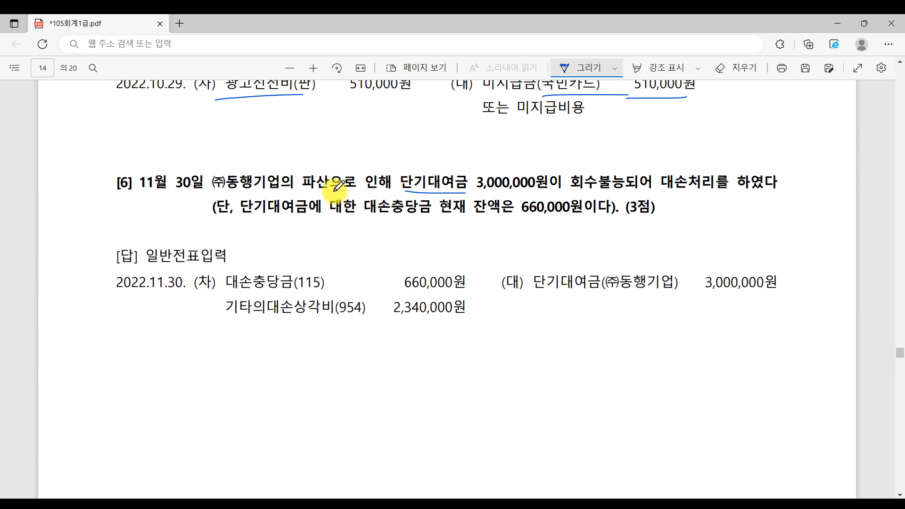
{"action": "mouse_move", "coordinate": [141, 163]}
{"action": "left_mouse_down"}
{"action": "mouse_move", "coordinate": [118, 178]}
{"action": "mouse_move", "coordinate": [105, 202]}
{"action": "mouse_move", "coordinate": [142, 149]}
{"action": "left_mouse_up"}
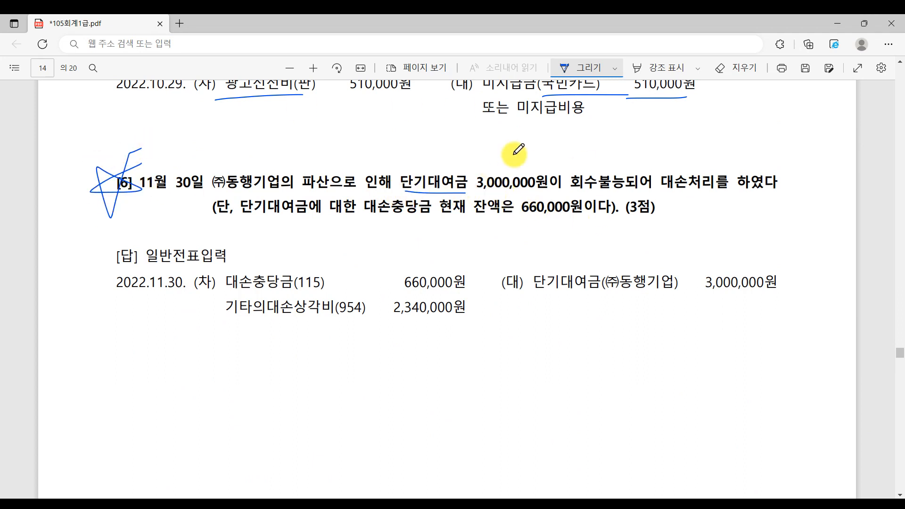
{"action": "left_click_drag", "start_coordinate": [674, 189], "coordinate": [786, 192]}
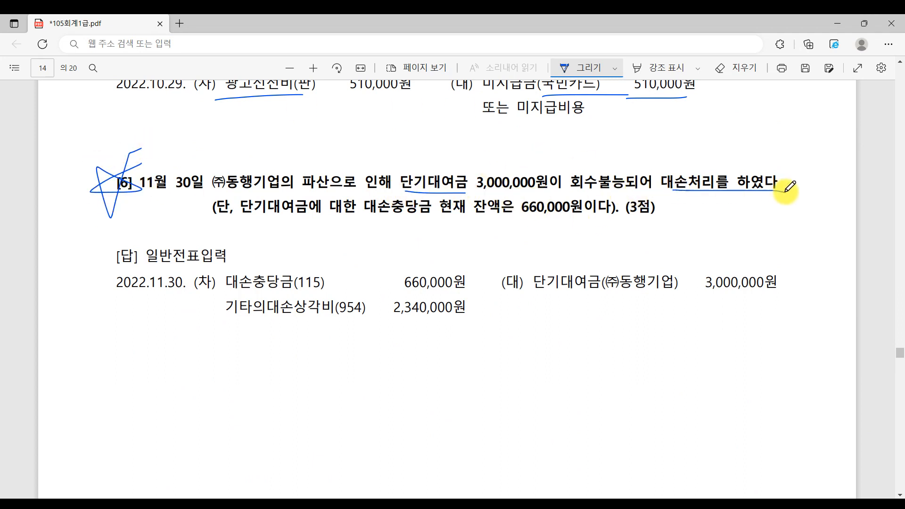
{"action": "left_click_drag", "start_coordinate": [239, 215], "coordinate": [528, 228]}
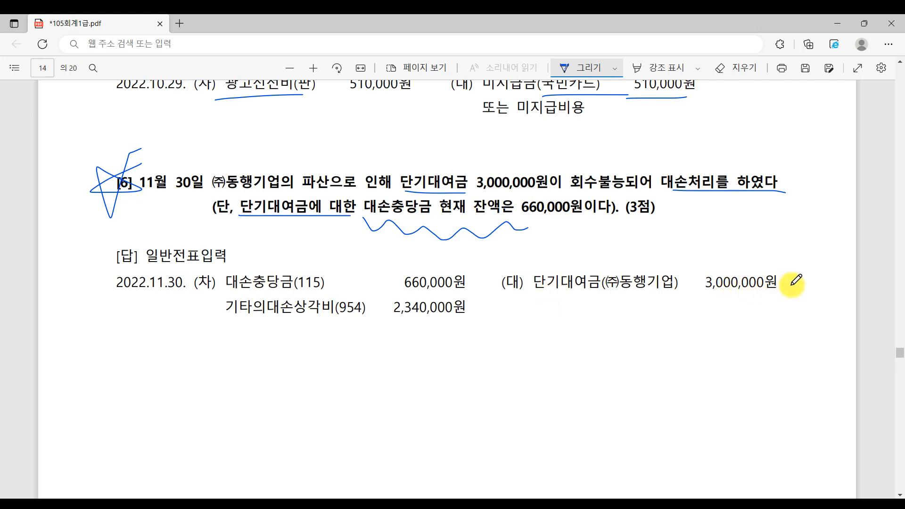
- In the answer to [6], write a circled 1 beside 3,000,000원, underline both debit accounts, and circle and star 기타의
{"action": "mouse_move", "coordinate": [806, 268]}
{"action": "left_mouse_down"}
{"action": "mouse_move", "coordinate": [808, 287]}
{"action": "mouse_move", "coordinate": [797, 289]}
{"action": "mouse_move", "coordinate": [808, 298]}
{"action": "left_mouse_up"}
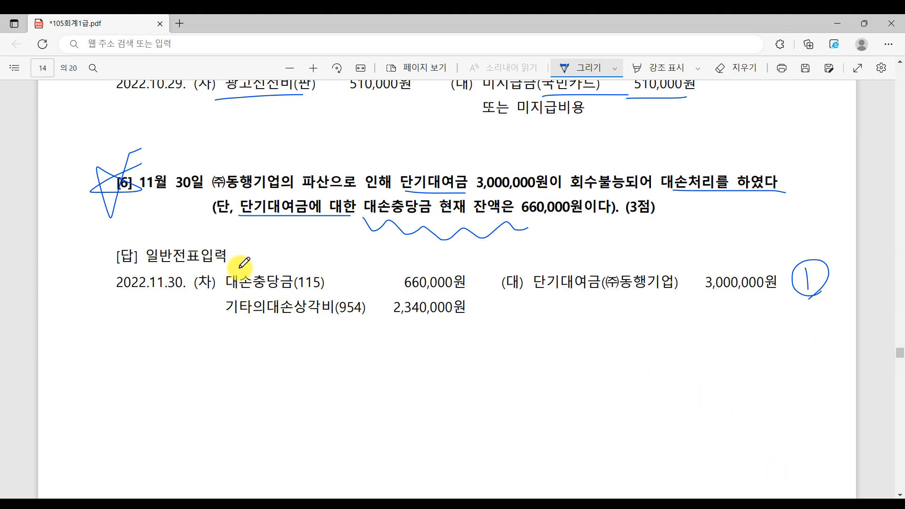
{"action": "left_click_drag", "start_coordinate": [227, 291], "coordinate": [306, 291]}
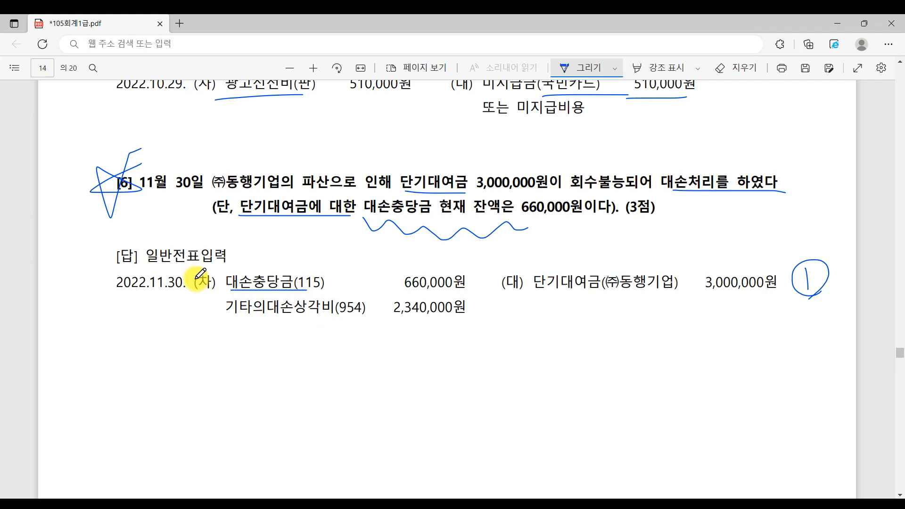
{"action": "left_click_drag", "start_coordinate": [230, 323], "coordinate": [344, 329]}
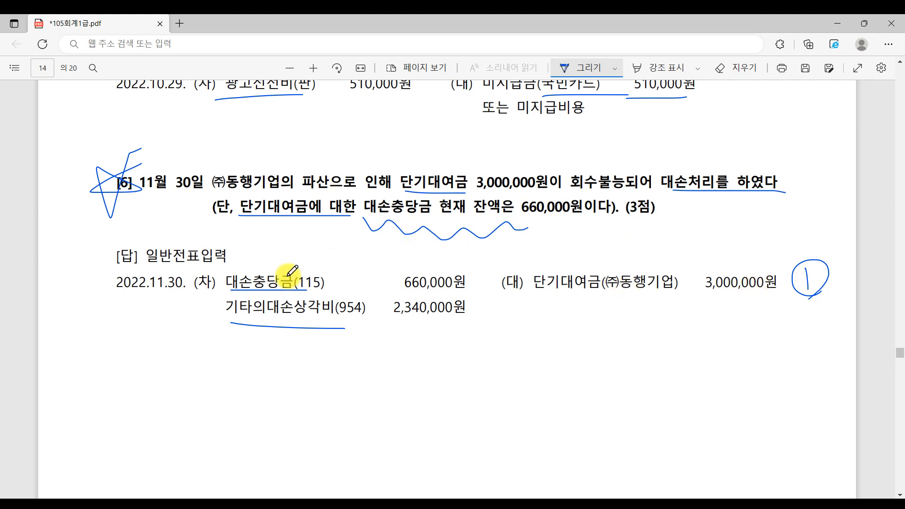
{"action": "mouse_move", "coordinate": [268, 315]}
{"action": "left_mouse_down"}
{"action": "mouse_move", "coordinate": [242, 322]}
{"action": "mouse_move", "coordinate": [227, 304]}
{"action": "mouse_move", "coordinate": [261, 291]}
{"action": "mouse_move", "coordinate": [268, 321]}
{"action": "left_mouse_up"}
{"action": "left_click_drag", "start_coordinate": [198, 319], "coordinate": [212, 301]}
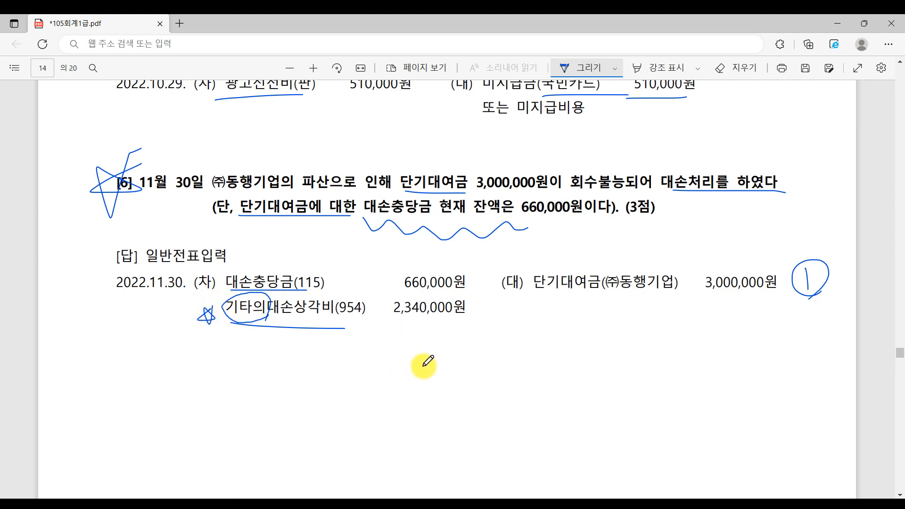
- Below the answer to [6], handwrite a circled two-line note of 외상 and 받어, equated to 대손상각비(판)
{"action": "left_click_drag", "start_coordinate": [412, 368], "coordinate": [433, 392]}
{"action": "left_click", "coordinate": [439, 384]}
{"action": "left_click_drag", "start_coordinate": [450, 362], "coordinate": [469, 378]}
{"action": "left_click_drag", "start_coordinate": [423, 409], "coordinate": [452, 441]}
{"action": "left_click", "coordinate": [467, 422]}
{"action": "left_click_drag", "start_coordinate": [486, 415], "coordinate": [487, 443]}
{"action": "mouse_move", "coordinate": [522, 450]}
{"action": "left_mouse_down"}
{"action": "mouse_move", "coordinate": [434, 455]}
{"action": "mouse_move", "coordinate": [527, 400]}
{"action": "mouse_move", "coordinate": [485, 453]}
{"action": "left_mouse_up"}
{"action": "left_click_drag", "start_coordinate": [545, 386], "coordinate": [567, 393]}
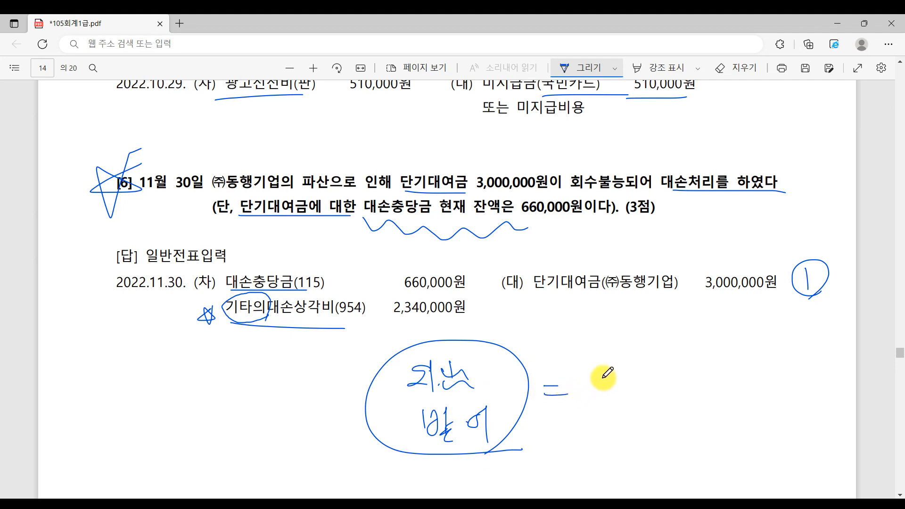
{"action": "mouse_move", "coordinate": [595, 379]}
{"action": "left_mouse_down"}
{"action": "mouse_move", "coordinate": [643, 366]}
{"action": "mouse_move", "coordinate": [655, 369]}
{"action": "mouse_move", "coordinate": [658, 399]}
{"action": "mouse_move", "coordinate": [675, 378]}
{"action": "mouse_move", "coordinate": [701, 374]}
{"action": "mouse_move", "coordinate": [735, 401]}
{"action": "mouse_move", "coordinate": [801, 378]}
{"action": "mouse_move", "coordinate": [811, 401]}
{"action": "left_mouse_up"}
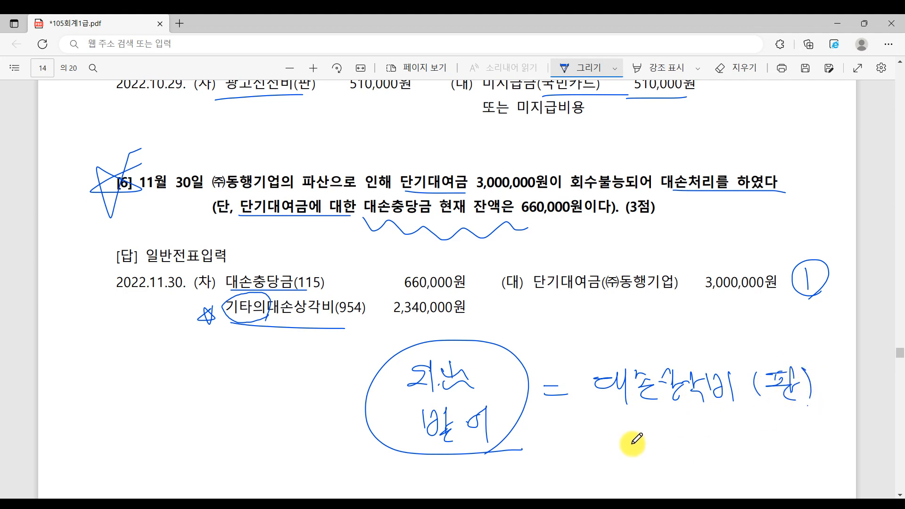
- In the answer to [6], underline the credit account 단기대여금, write 미수금 below it, circle both, and add a wavy underline beneath 기타의대손상각비
{"action": "left_click_drag", "start_coordinate": [530, 294], "coordinate": [606, 307]}
{"action": "mouse_move", "coordinate": [548, 311]}
{"action": "left_mouse_down"}
{"action": "mouse_move", "coordinate": [561, 332]}
{"action": "mouse_move", "coordinate": [581, 319]}
{"action": "mouse_move", "coordinate": [608, 334]}
{"action": "left_mouse_up"}
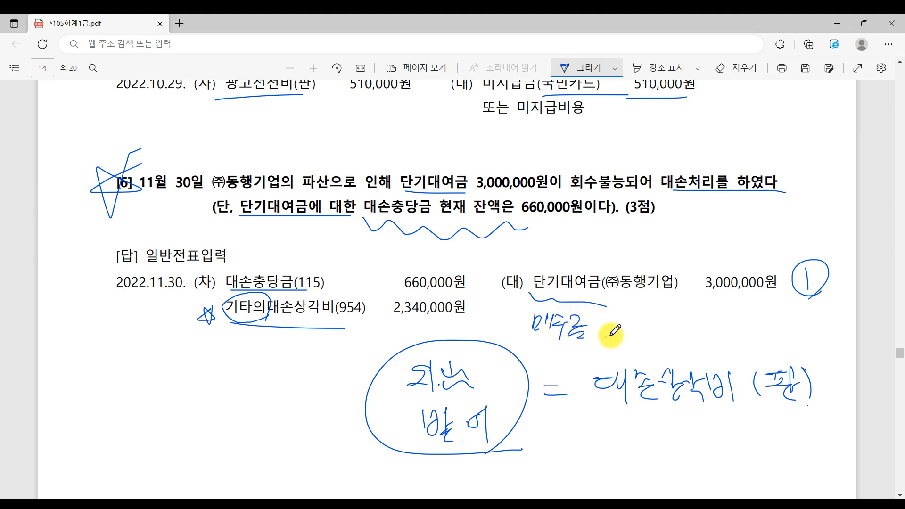
{"action": "mouse_move", "coordinate": [590, 335]}
{"action": "left_mouse_down"}
{"action": "mouse_move", "coordinate": [545, 263]}
{"action": "mouse_move", "coordinate": [592, 336]}
{"action": "left_mouse_up"}
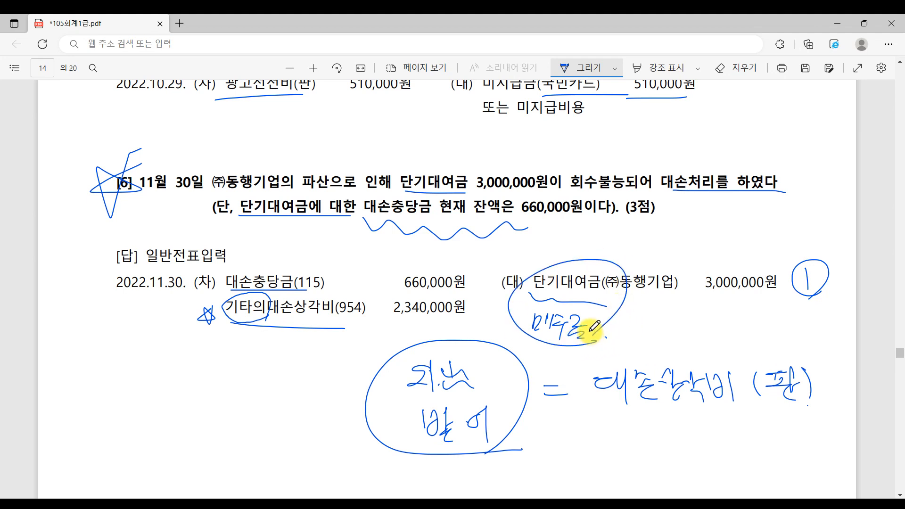
{"action": "left_click_drag", "start_coordinate": [228, 323], "coordinate": [321, 324]}
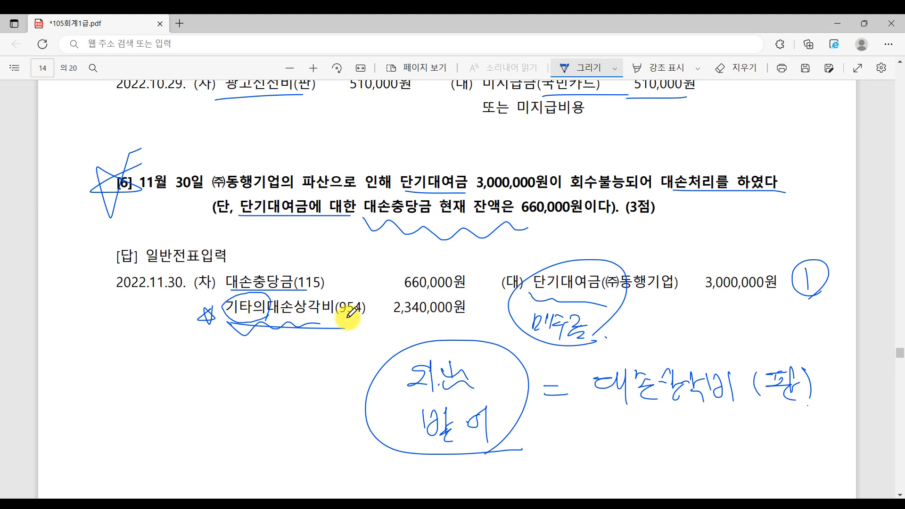
- Switch to 일반전표입력 in KcLep and set the voucher date to November 30
{"action": "left_click", "coordinate": [635, 504]}
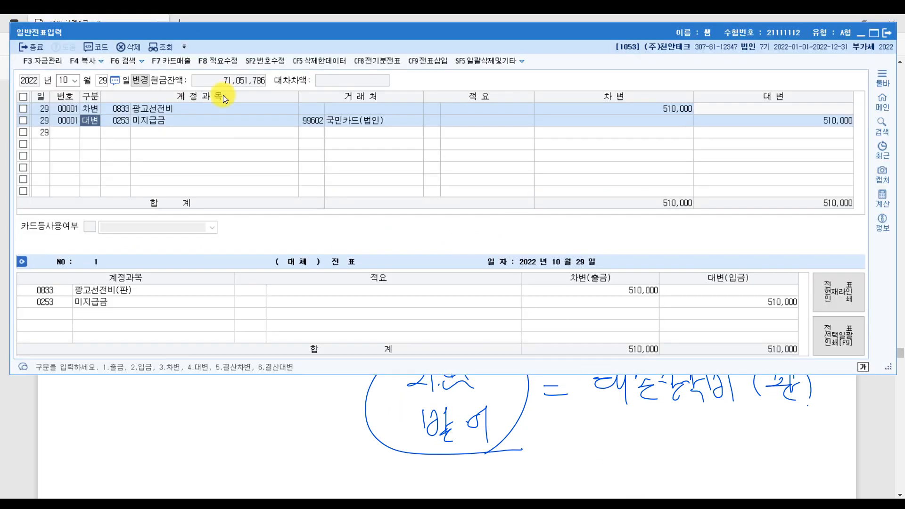
{"action": "left_click", "coordinate": [68, 79]}
{"action": "key", "text": "Return"}
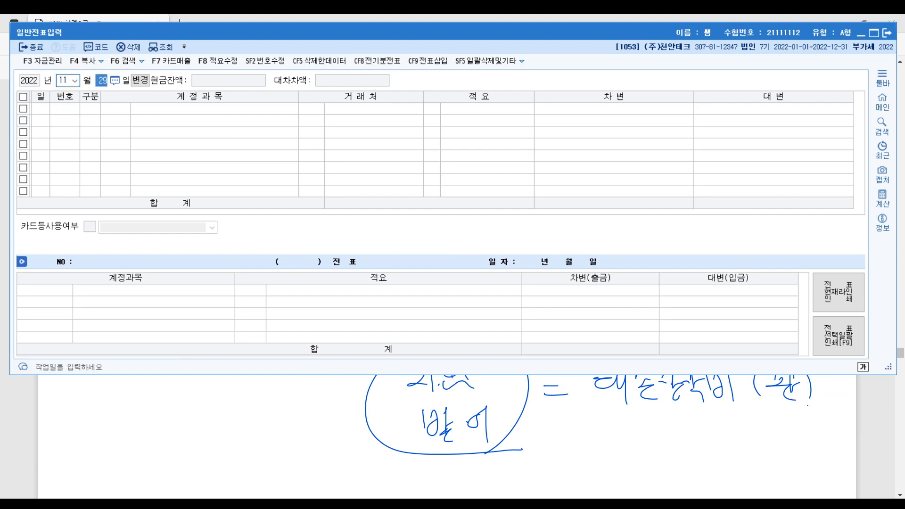
{"action": "type", "text": "30"}
{"action": "key", "text": "Return"}
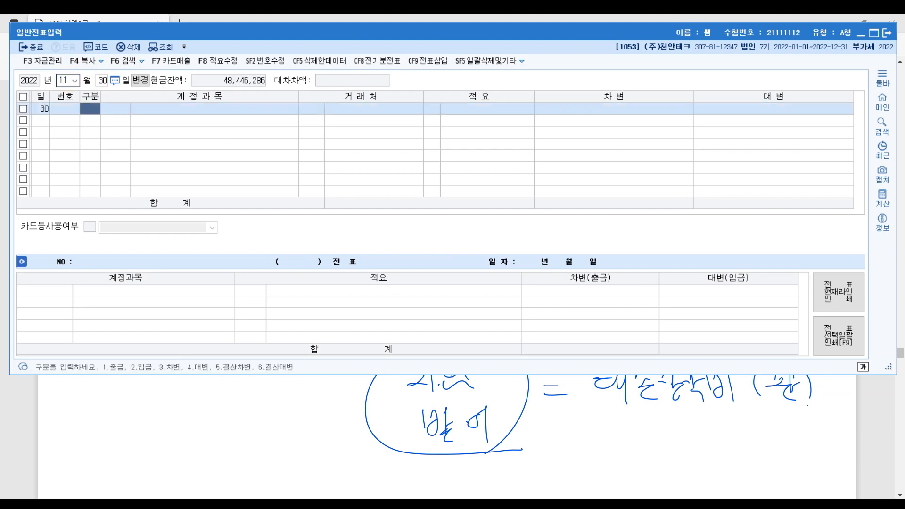
- Enter a 대변 line for 단기대여금 (0114) of 3,000,000 with (주)동행기업 as the 거래처
{"action": "type", "text": "4"}
{"action": "type", "text": "단기"}
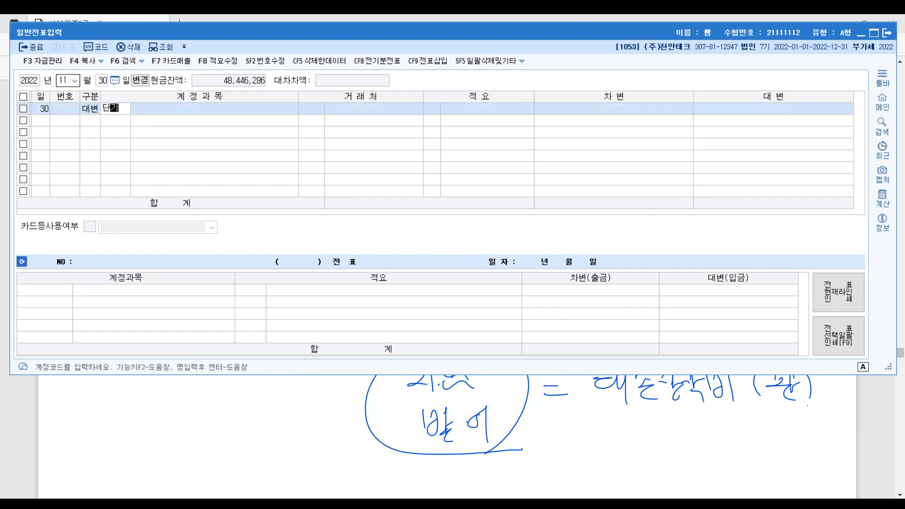
{"action": "key", "text": "Return"}
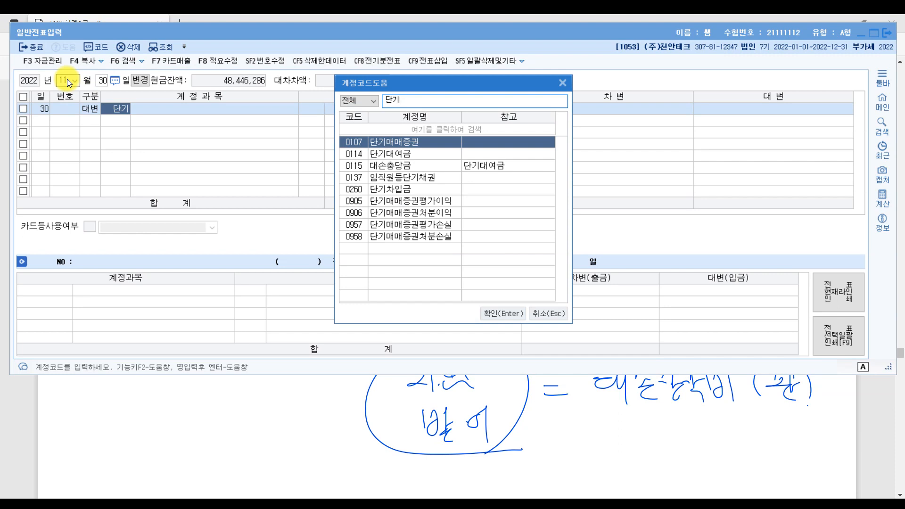
{"action": "key", "text": "Down"}
{"action": "key", "text": "Return"}
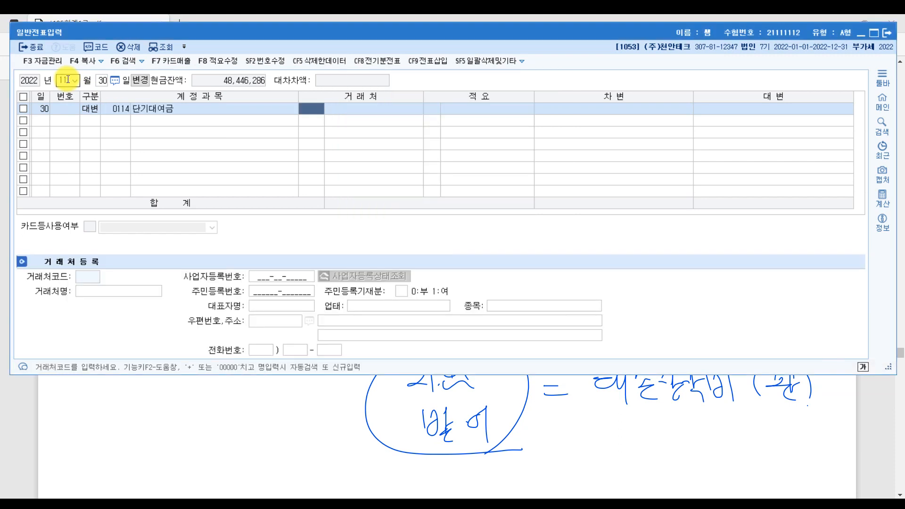
{"action": "type", "text": "동행"}
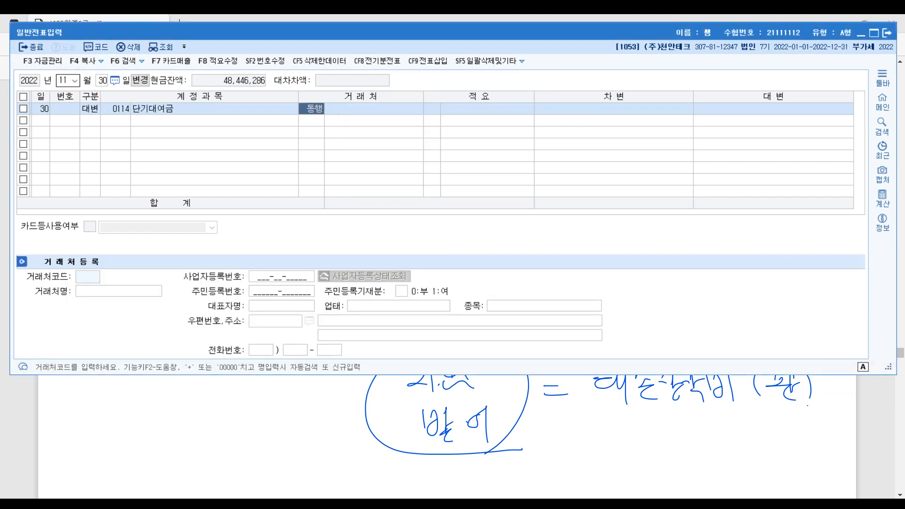
{"action": "key", "text": "Return"}
{"action": "key", "text": "Return"}
{"action": "key", "text": "Return"}
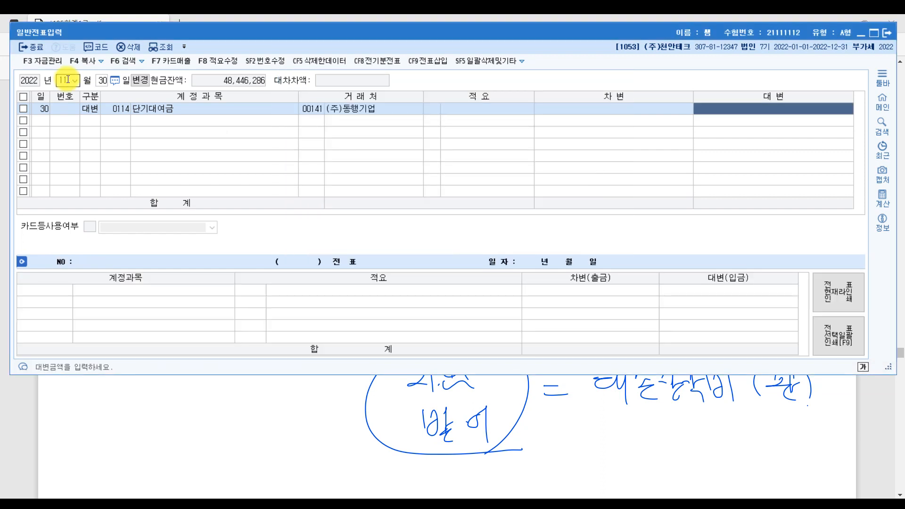
{"action": "type", "text": "3000000"}
{"action": "key", "text": "Return"}
- Enter a 차변 line of 660,000 for 대손충당금 (0115), the allowance account for 단기대여금
{"action": "type", "text": "3"}
{"action": "key", "text": "Return"}
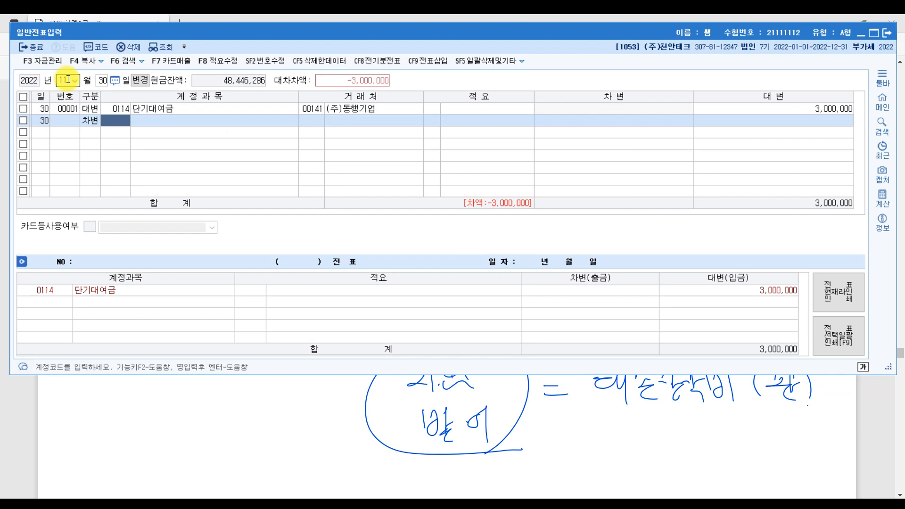
{"action": "type", "text": "대손"}
{"action": "key", "text": "Return"}
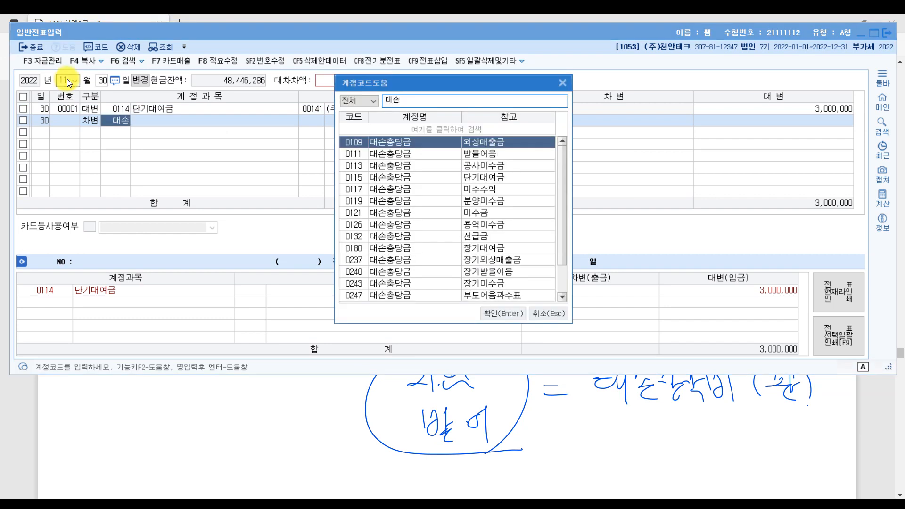
{"action": "key", "text": "Down"}
{"action": "key", "text": "Down"}
{"action": "key", "text": "Down"}
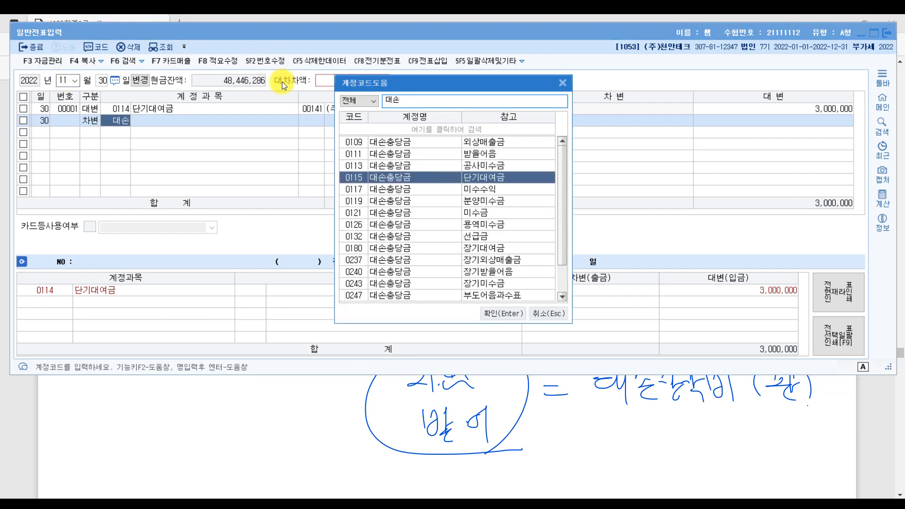
{"action": "double_click", "coordinate": [484, 180]}
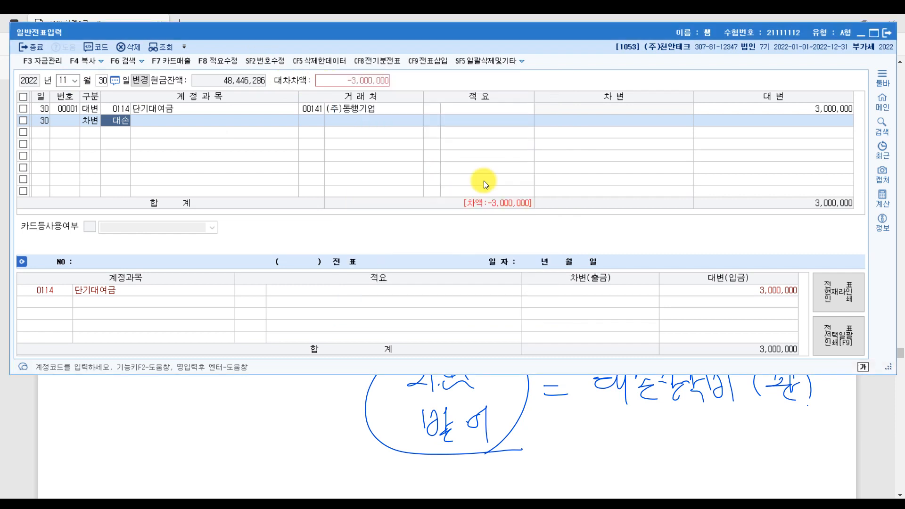
{"action": "key", "text": "Return"}
{"action": "key", "text": "Return"}
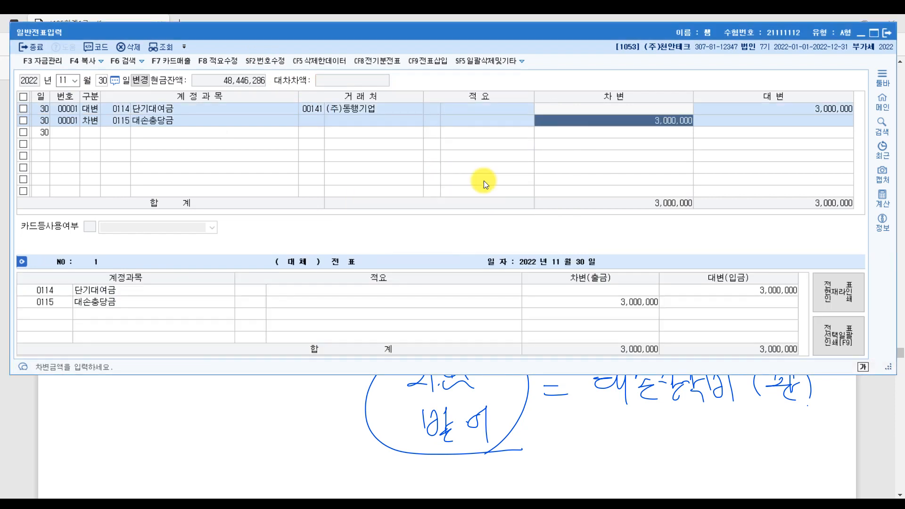
{"action": "type", "text": "660000"}
{"action": "key", "text": "Return"}
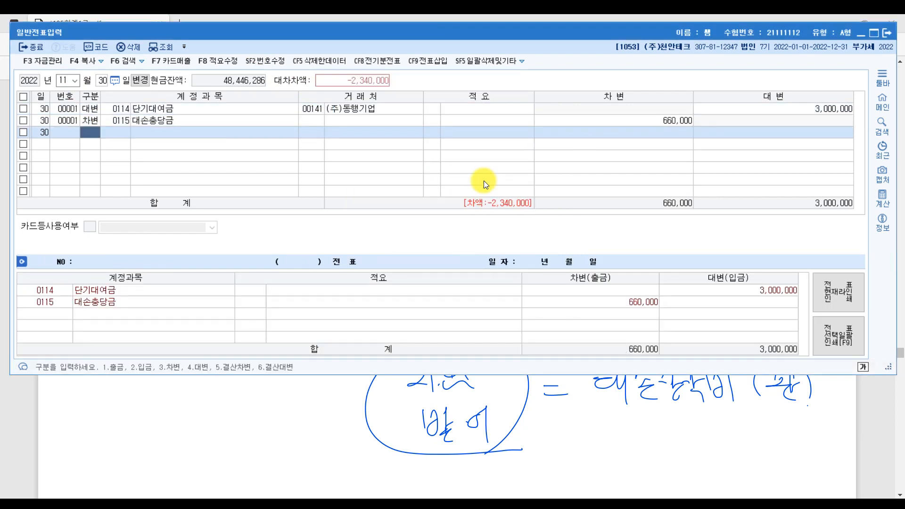
- Enter a 차변 line for 기타의대손상각비 (0954) of 2,340,000
{"action": "type", "text": "3"}
{"action": "key", "text": "Return"}
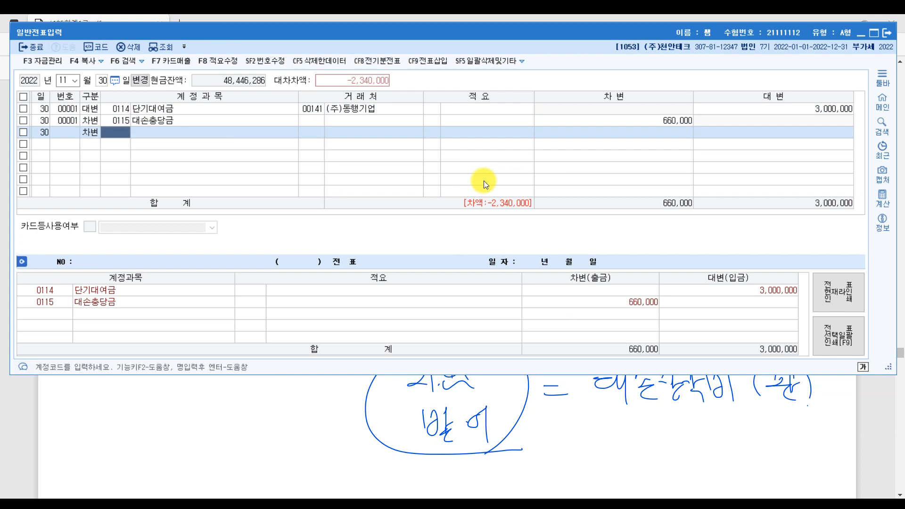
{"action": "type", "text": "대손"}
{"action": "key", "text": "Return"}
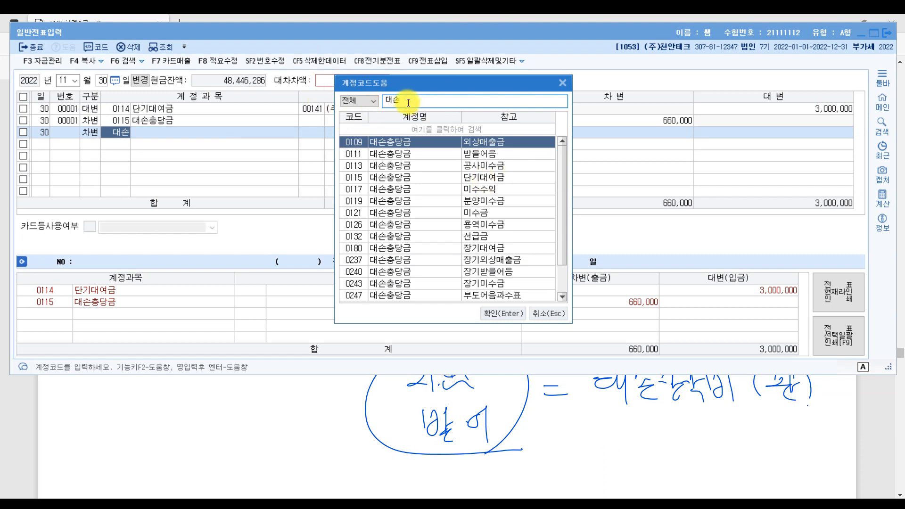
{"action": "type", "text": "상각비"}
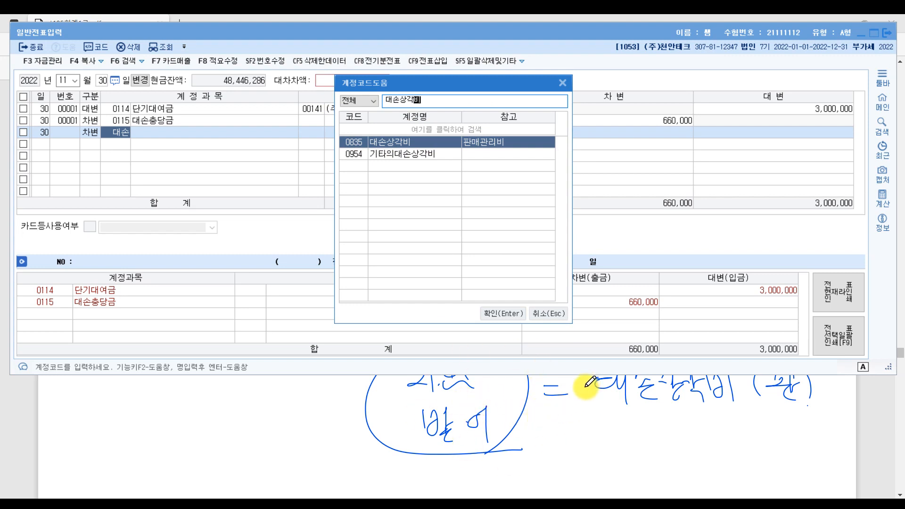
{"action": "left_click", "coordinate": [409, 154]}
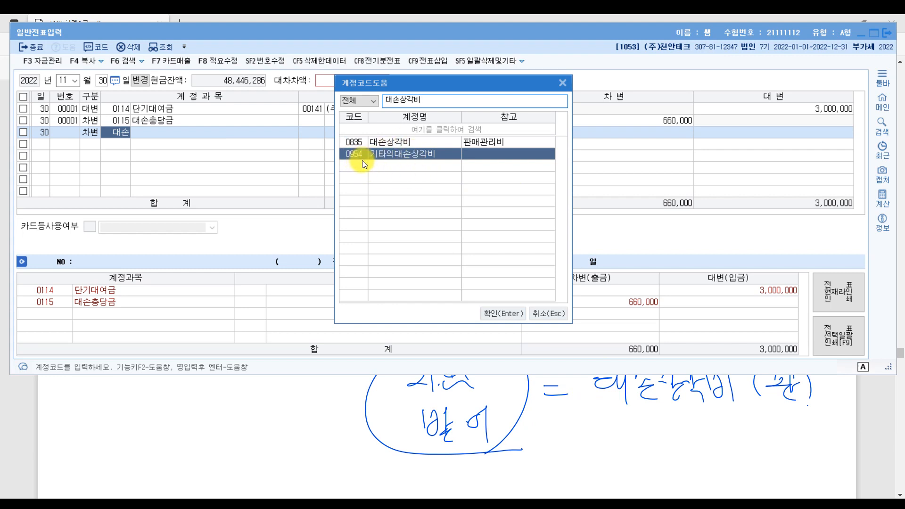
{"action": "key", "text": "Return"}
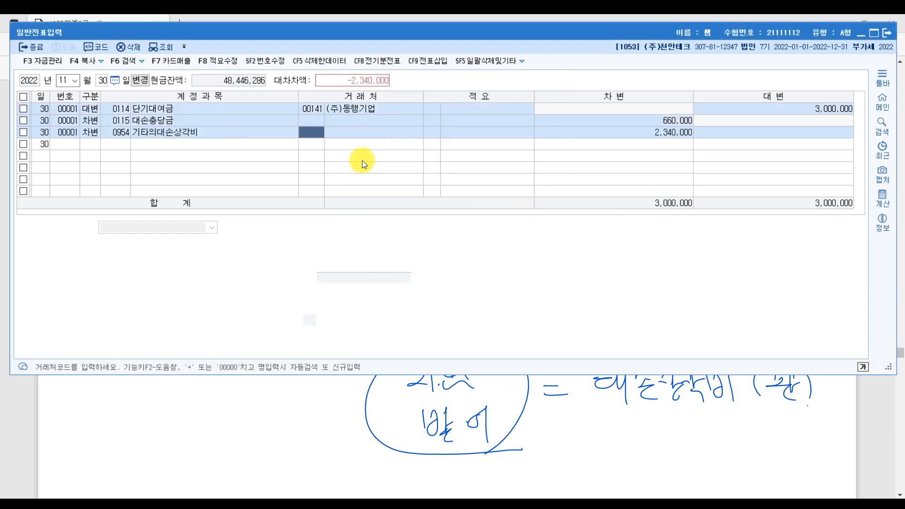
{"action": "key", "text": "Return"}
{"action": "key", "text": "Return"}
{"action": "key", "text": "Return"}
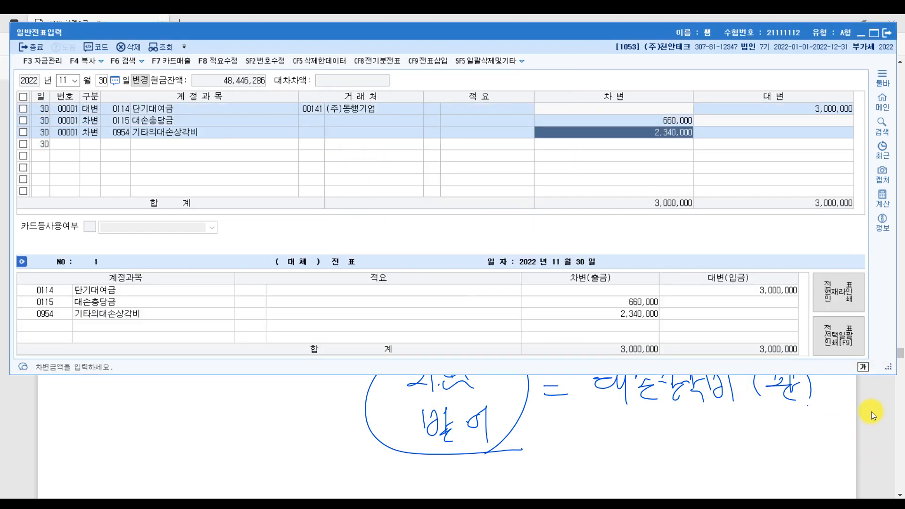
- Switch to the exam PDF, add a longer wavy underline beneath the 기타의대손상각비 line, and underline 현금영수증 in 문제3 question [1]
{"action": "key", "text": "alt+Tab"}
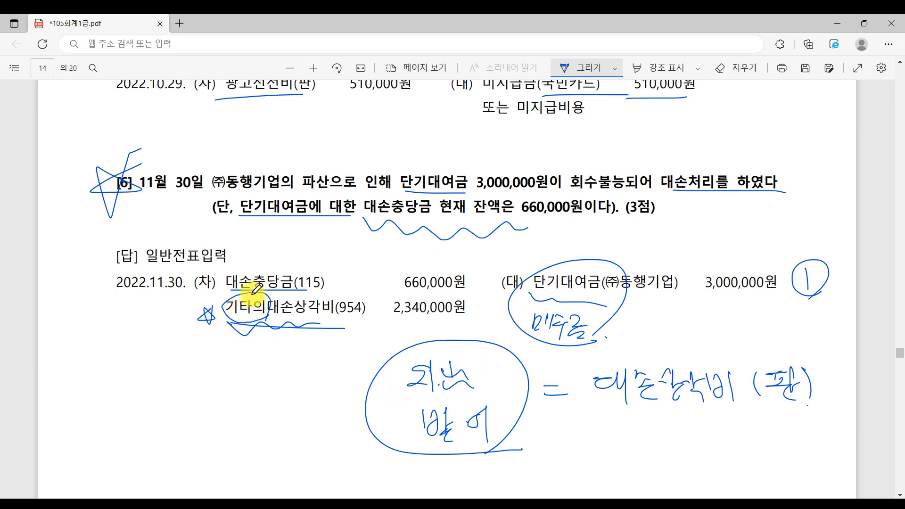
{"action": "mouse_move", "coordinate": [228, 323]}
{"action": "left_mouse_down"}
{"action": "mouse_move", "coordinate": [305, 335]}
{"action": "mouse_move", "coordinate": [467, 333]}
{"action": "left_mouse_up"}
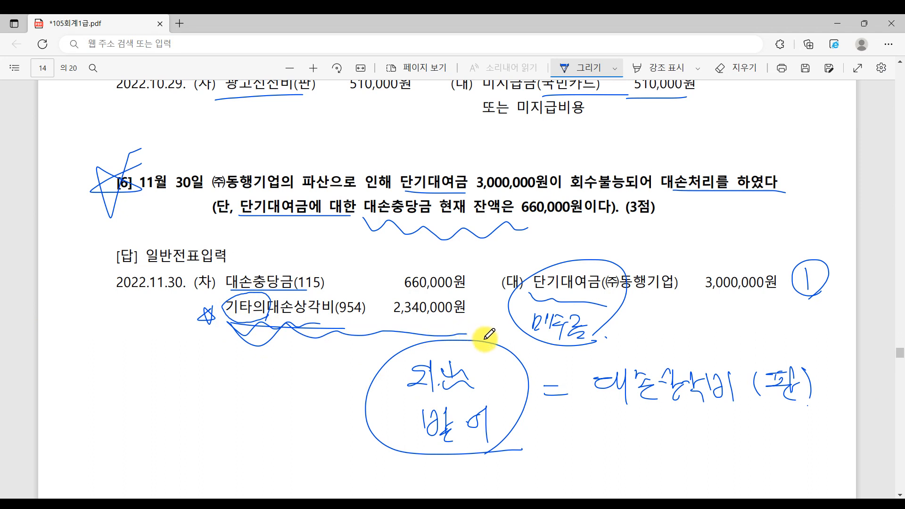
{"action": "scroll", "coordinate": [488, 335], "scroll_direction": "down", "scroll_amount": 15}
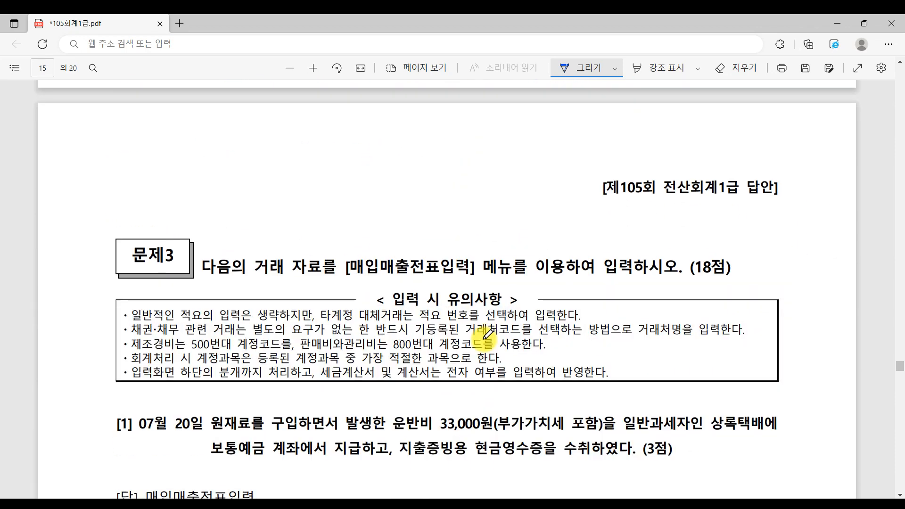
{"action": "scroll", "coordinate": [489, 335], "scroll_direction": "down", "scroll_amount": 3}
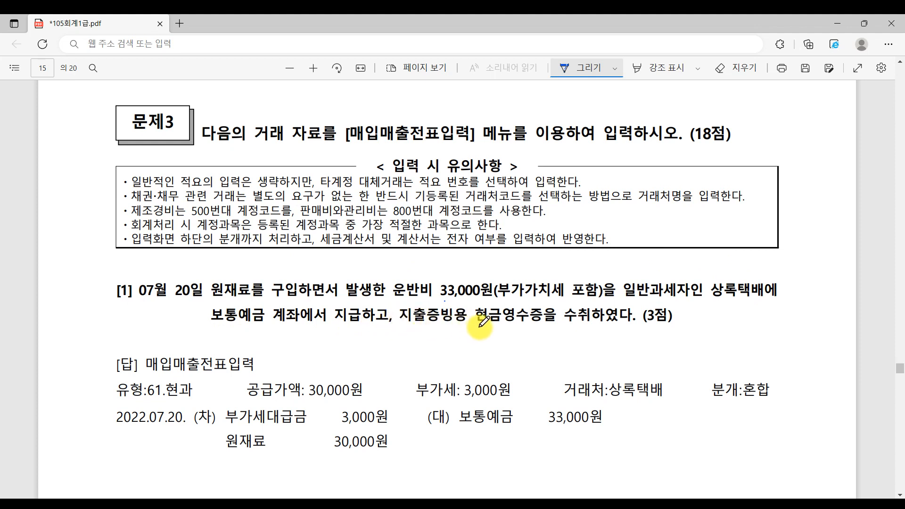
{"action": "left_click_drag", "start_coordinate": [480, 326], "coordinate": [551, 323]}
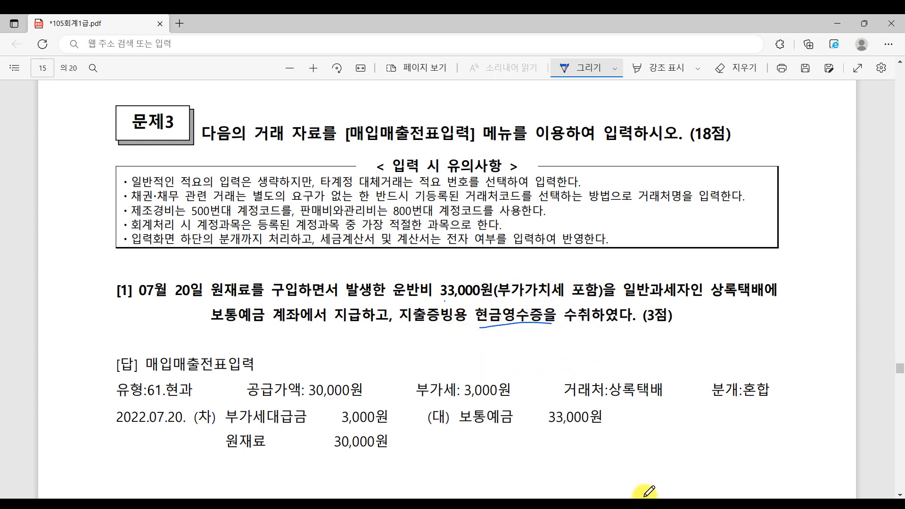
- Switch to 매입매출전표입력 in KcLep and enter a July 20 line of type 61.현과 for 운반비, with 33,000 as the VAT-inclusive amount
{"action": "left_click", "coordinate": [647, 480]}
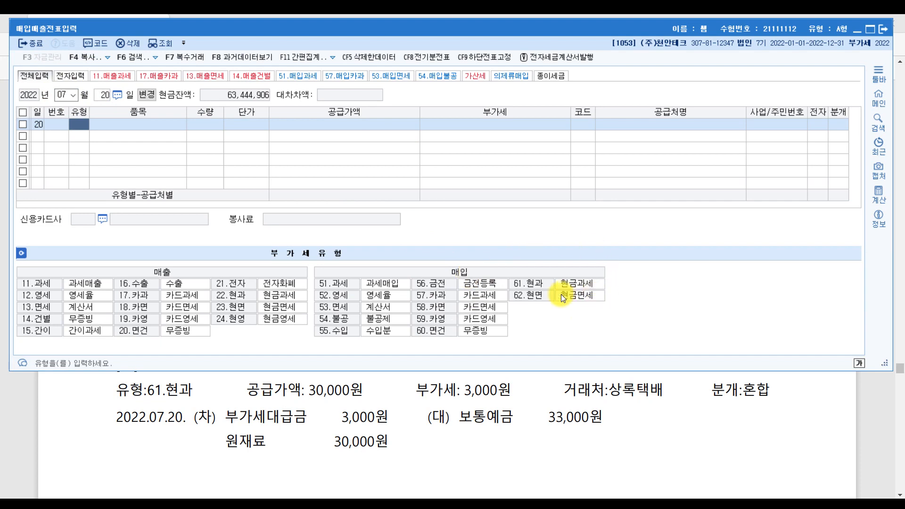
{"action": "left_click", "coordinate": [537, 284]}
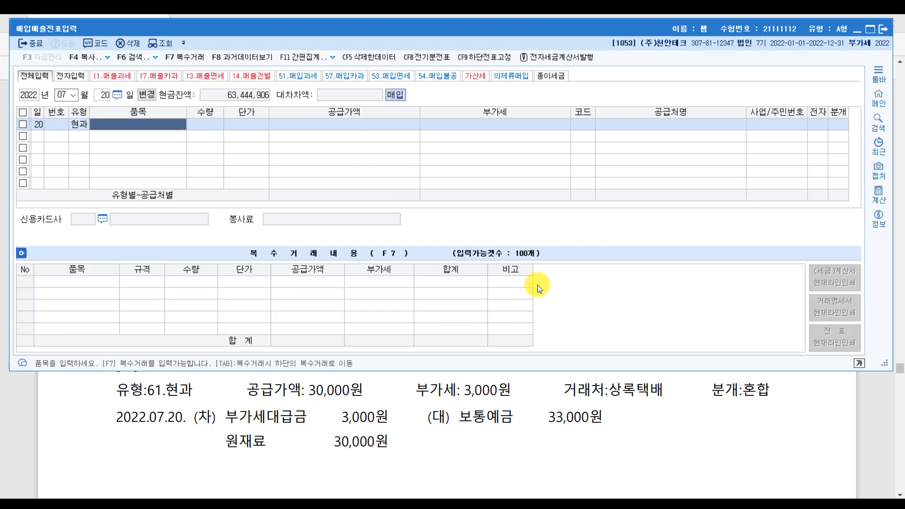
{"action": "type", "text": "운반비"}
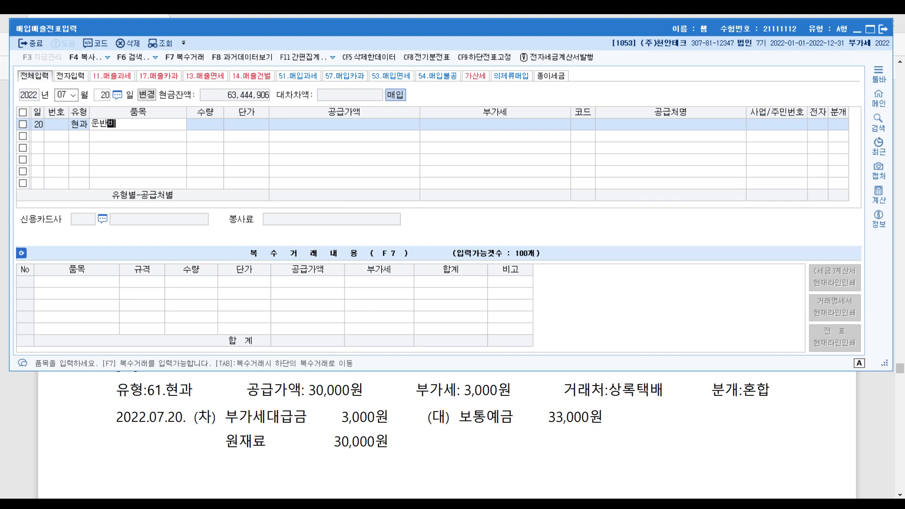
{"action": "key", "text": "Return"}
{"action": "key", "text": "Return"}
{"action": "key", "text": "Return"}
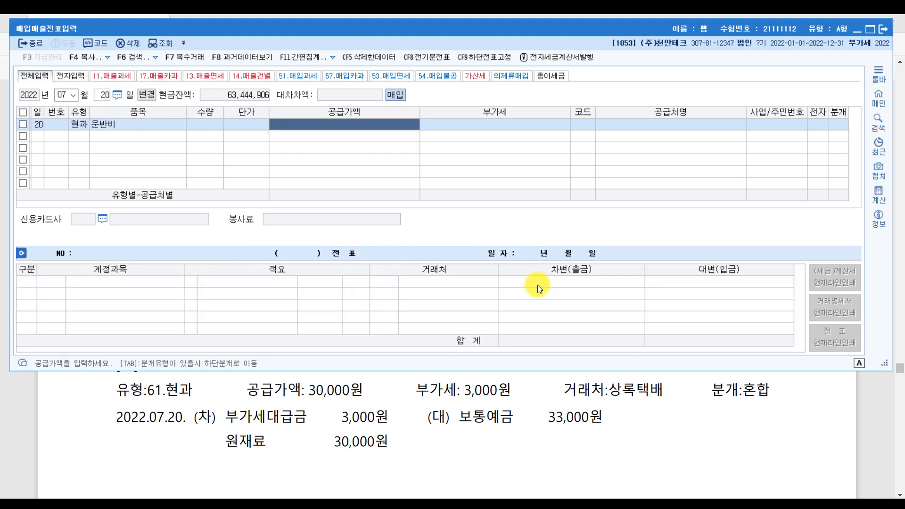
{"action": "type", "text": "330000"}
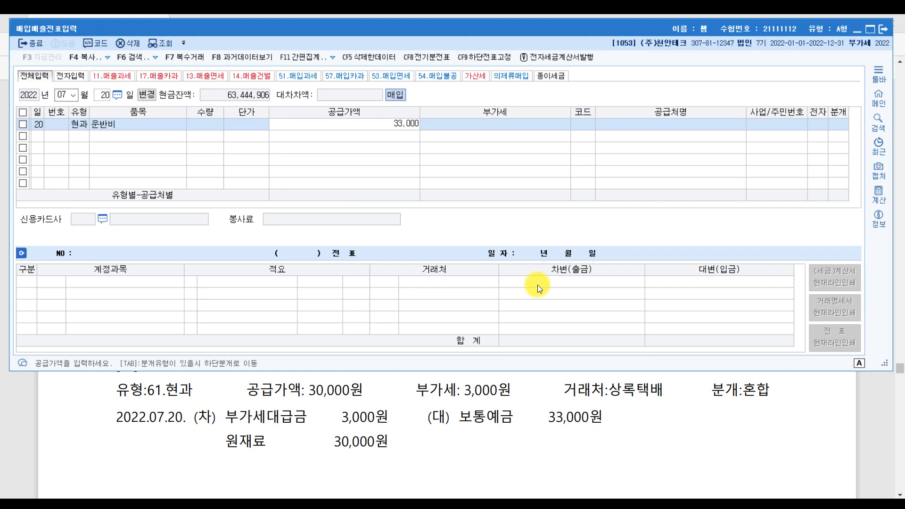
{"action": "key", "text": "Return"}
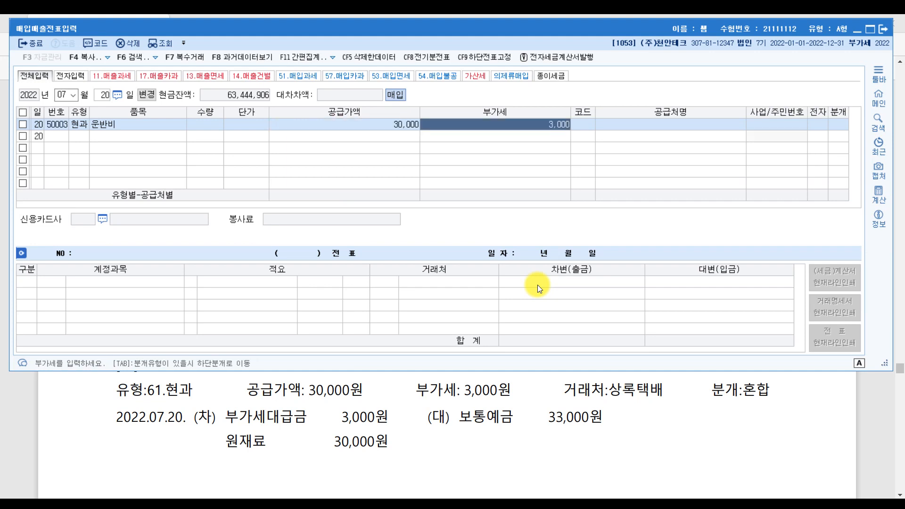
{"action": "key", "text": "Return"}
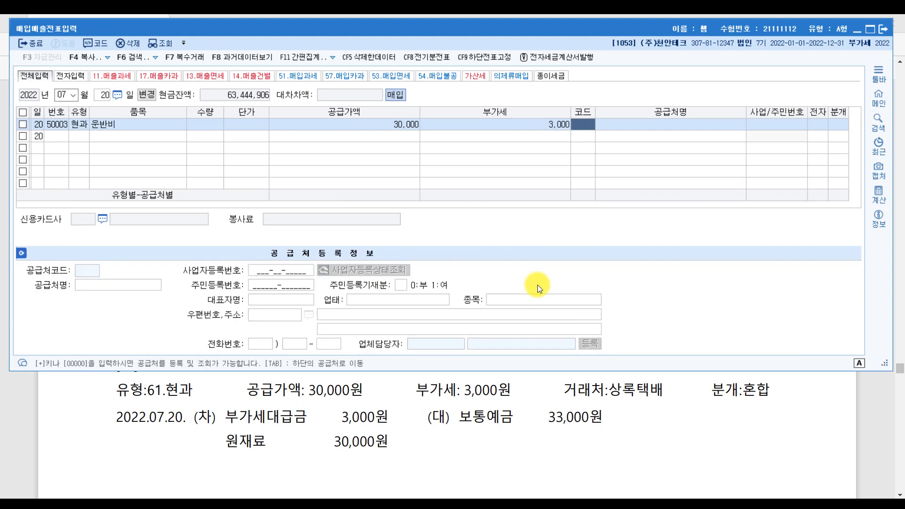
- Set the supplier of the July 20 운반비 line to 상록택배 and its 분개 type to 3.혼합
{"action": "type", "text": "상록"}
{"action": "key", "text": "Return"}
{"action": "key", "text": "Return"}
{"action": "key", "text": "Return"}
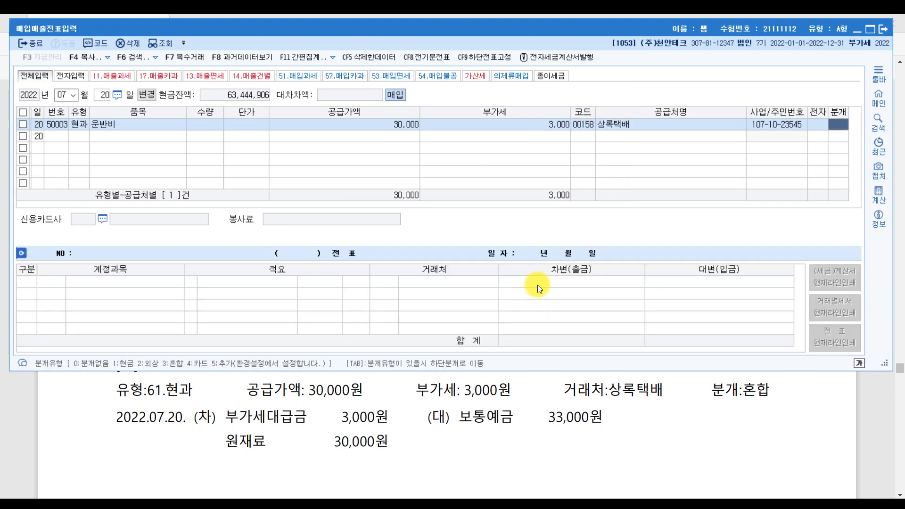
{"action": "type", "text": "3"}
{"action": "key", "text": "Return"}
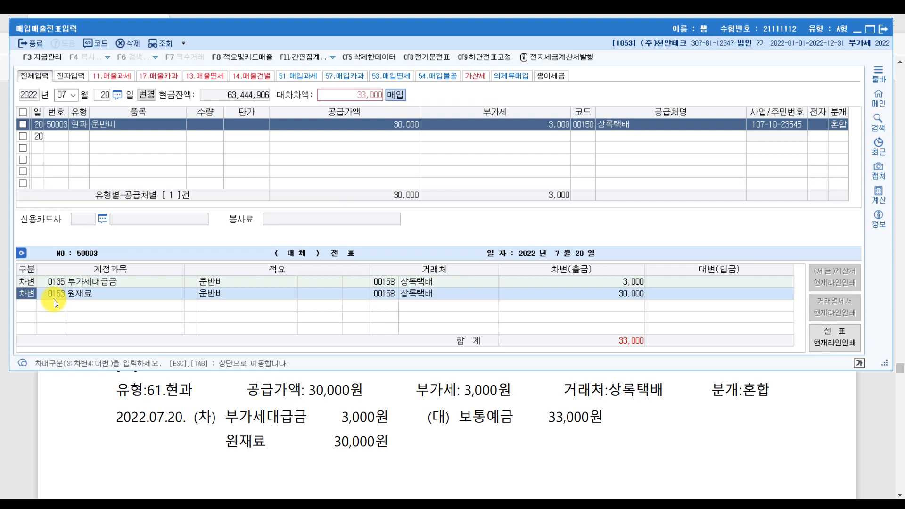
- Add a 대변 line for 보통예금 of 33,000 to the July 20 voucher
{"action": "key", "text": "Down"}
{"action": "type", "text": "4"}
{"action": "type", "text": "보토"}
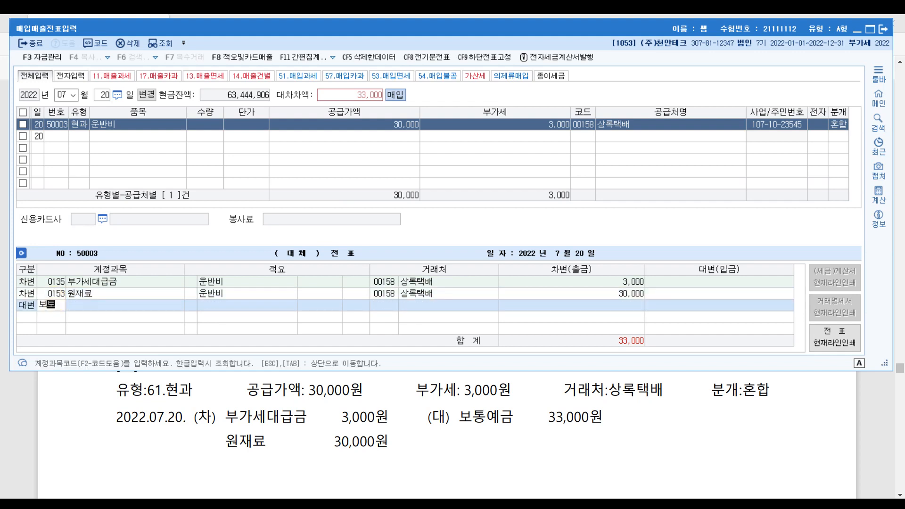
{"action": "type", "text": "ㅇ"}
{"action": "key", "text": "Return"}
{"action": "key", "text": "Return"}
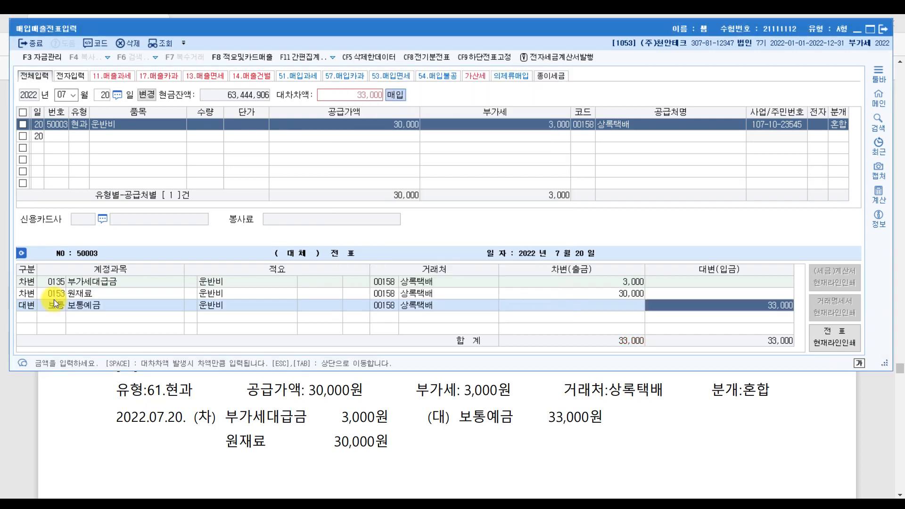
- Switch to the exam PDF, circle 판매하고 and underline 전자세금계산서를 in 문제3 question [2]
{"action": "left_click", "coordinate": [868, 418]}
{"action": "scroll", "coordinate": [590, 373], "scroll_direction": "down", "scroll_amount": 5}
{"action": "scroll", "coordinate": [590, 373], "scroll_direction": "down", "scroll_amount": 8}
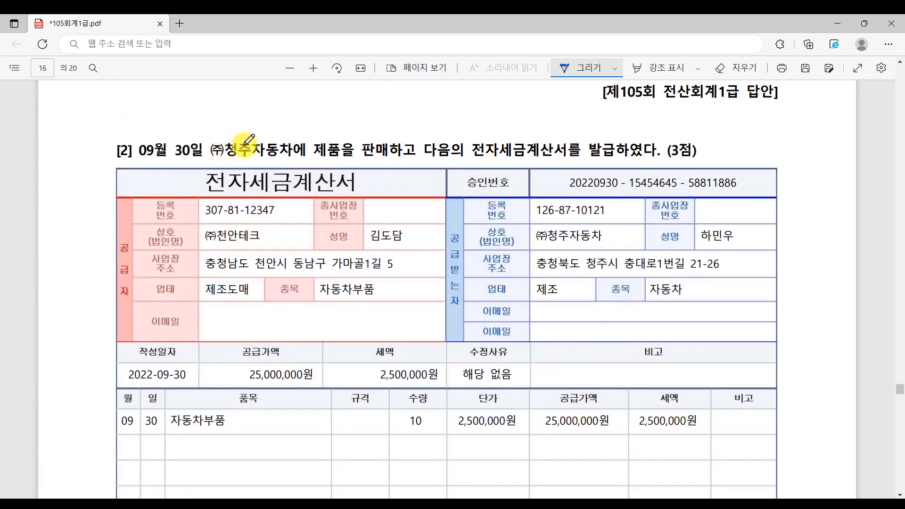
{"action": "mouse_move", "coordinate": [386, 152]}
{"action": "left_mouse_down"}
{"action": "mouse_move", "coordinate": [363, 155]}
{"action": "mouse_move", "coordinate": [386, 166]}
{"action": "left_mouse_up"}
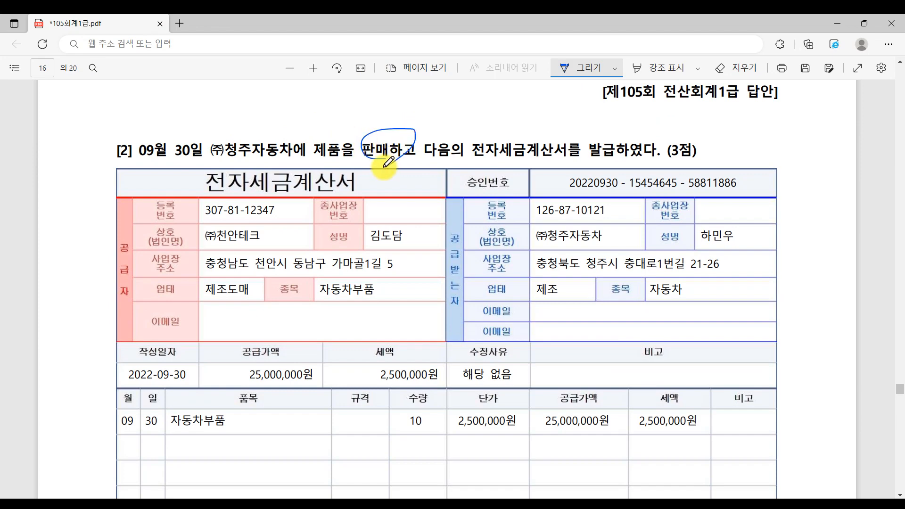
{"action": "left_click_drag", "start_coordinate": [464, 160], "coordinate": [589, 157]}
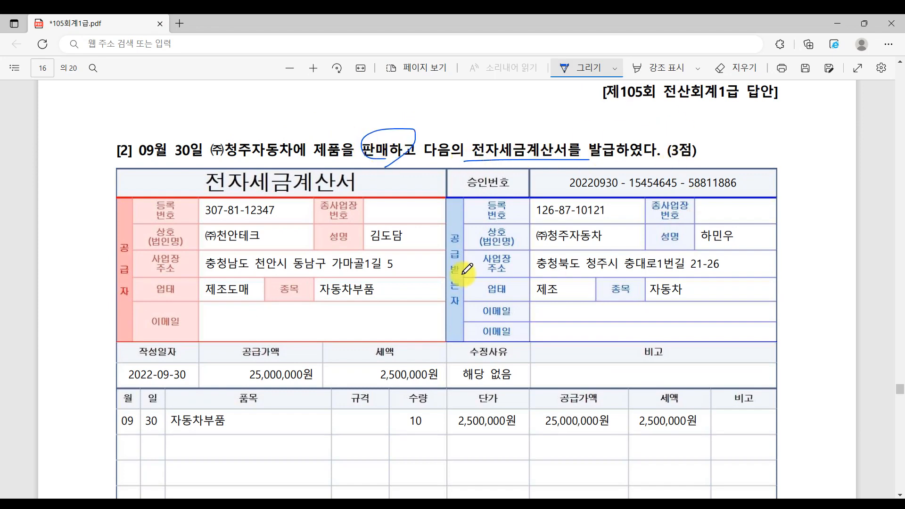
- Switch to 매입매출전표입력 in KcLep and start a September 30 line of type 11.과세
{"action": "key", "text": "alt+Tab"}
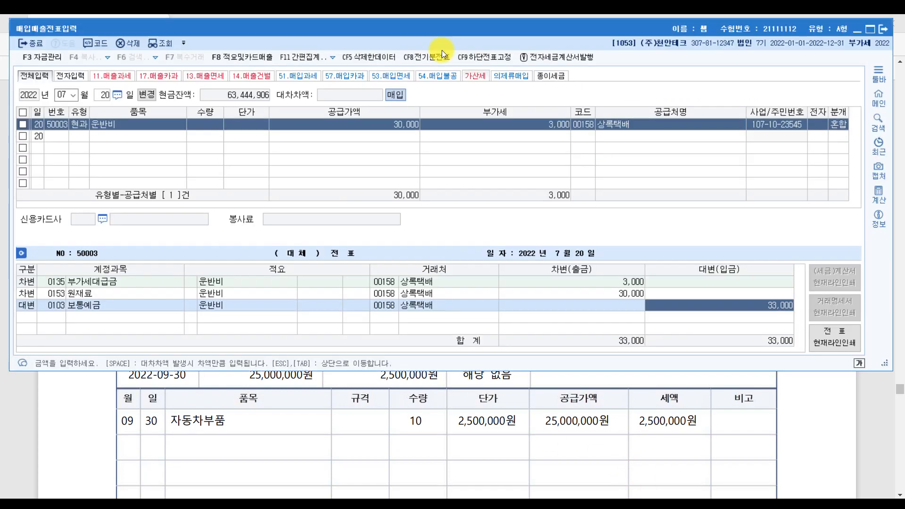
{"action": "left_click", "coordinate": [62, 94]}
{"action": "type", "text": "9"}
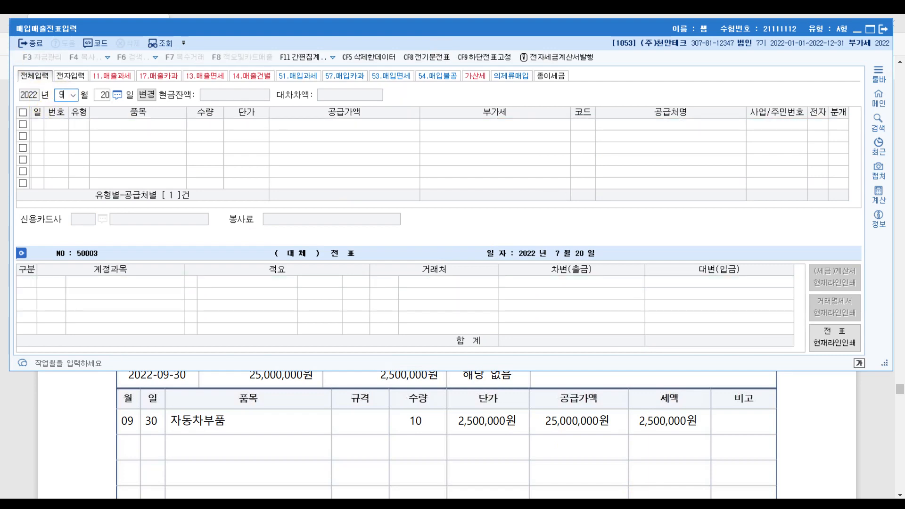
{"action": "key", "text": "Return"}
{"action": "type", "text": "30"}
{"action": "key", "text": "Return"}
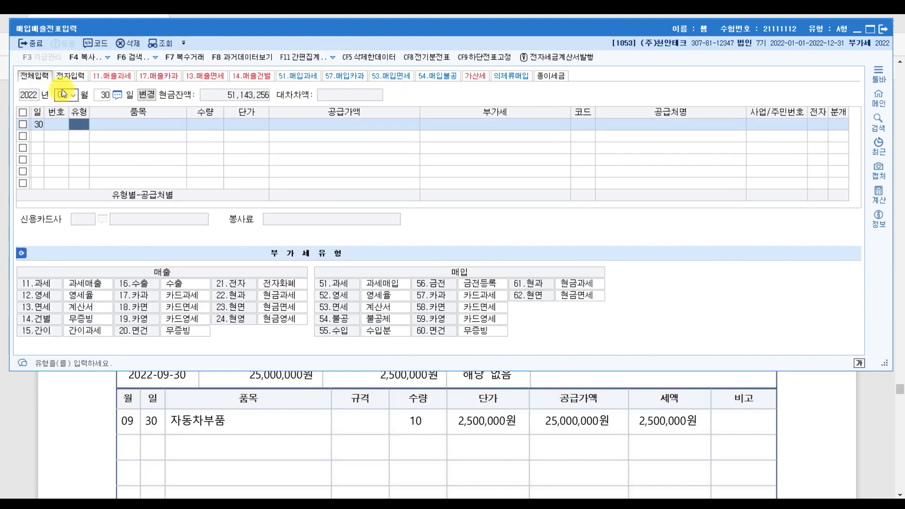
{"action": "type", "text": "11"}
{"action": "key", "text": "Return"}
- Switch to the exam PDF, review the question [2] tax invoice, then circle and underline 제품을 in its heading
{"action": "left_click", "coordinate": [870, 427]}
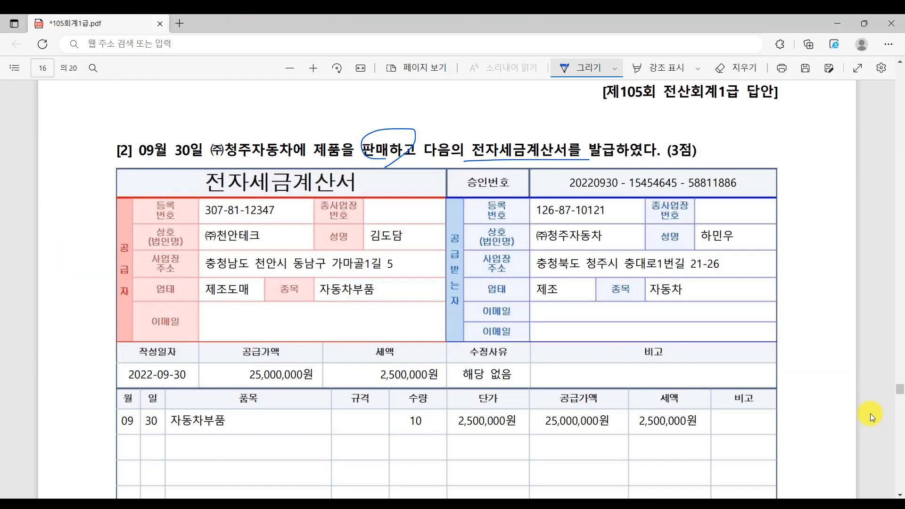
{"action": "scroll", "coordinate": [299, 235], "scroll_direction": "down", "scroll_amount": 3}
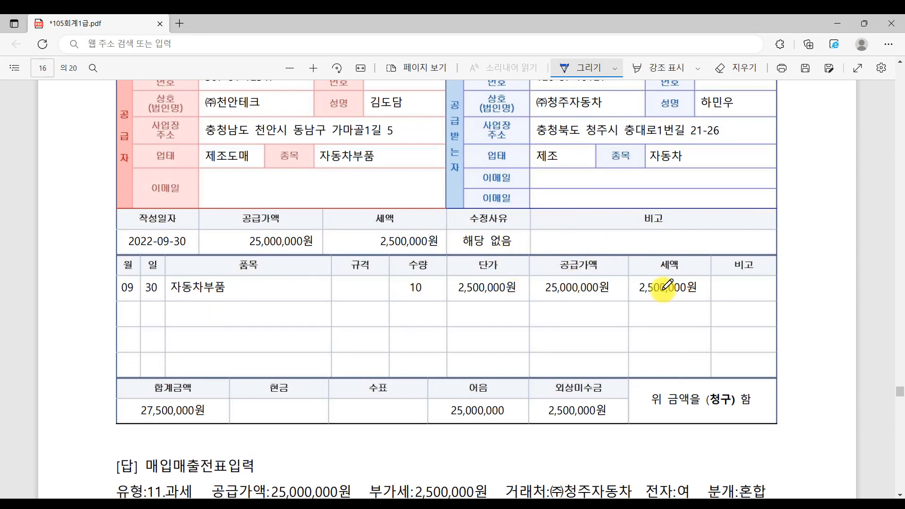
{"action": "scroll", "coordinate": [663, 287], "scroll_direction": "up", "scroll_amount": 4}
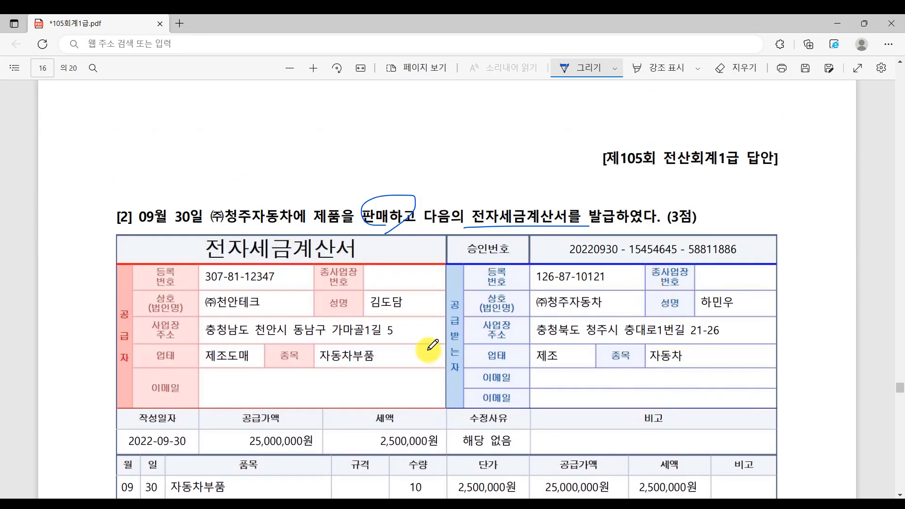
{"action": "scroll", "coordinate": [229, 424], "scroll_direction": "down", "scroll_amount": 1}
{"action": "scroll", "coordinate": [317, 396], "scroll_direction": "up", "scroll_amount": 1}
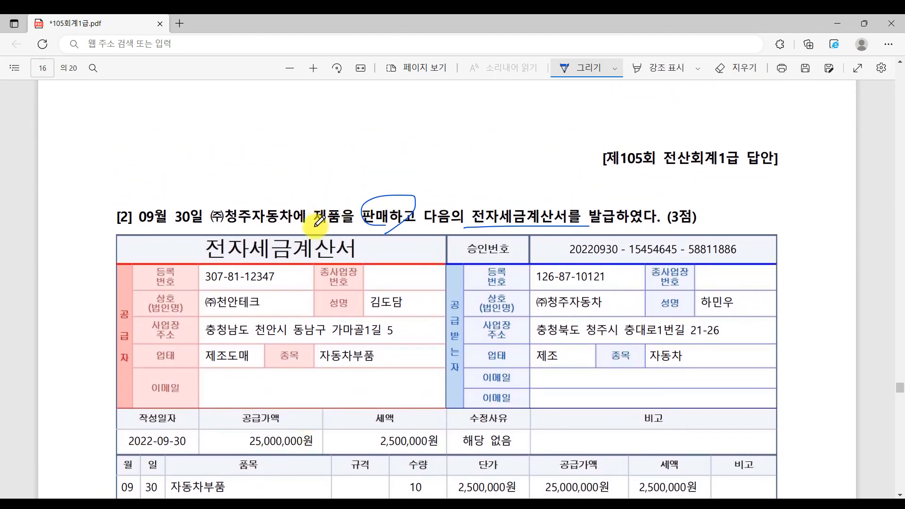
{"action": "mouse_move", "coordinate": [319, 222]}
{"action": "left_mouse_down"}
{"action": "mouse_move", "coordinate": [367, 230]}
{"action": "mouse_move", "coordinate": [358, 209]}
{"action": "mouse_move", "coordinate": [301, 221]}
{"action": "mouse_move", "coordinate": [358, 231]}
{"action": "left_mouse_up"}
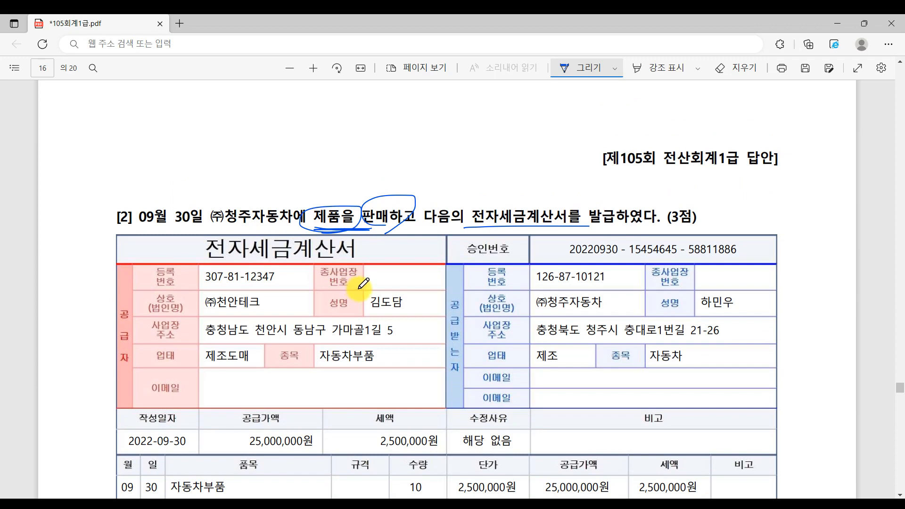
- Circle the totals row of the question [2] tax invoice, then circle its 어음 and 외상미수금 amounts
{"action": "scroll", "coordinate": [618, 398], "scroll_direction": "down", "scroll_amount": 3}
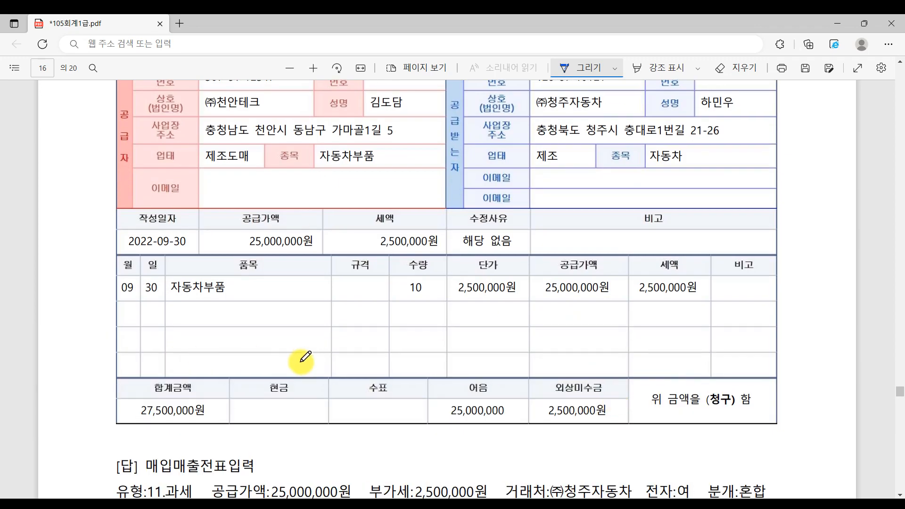
{"action": "scroll", "coordinate": [303, 358], "scroll_direction": "up", "scroll_amount": 3}
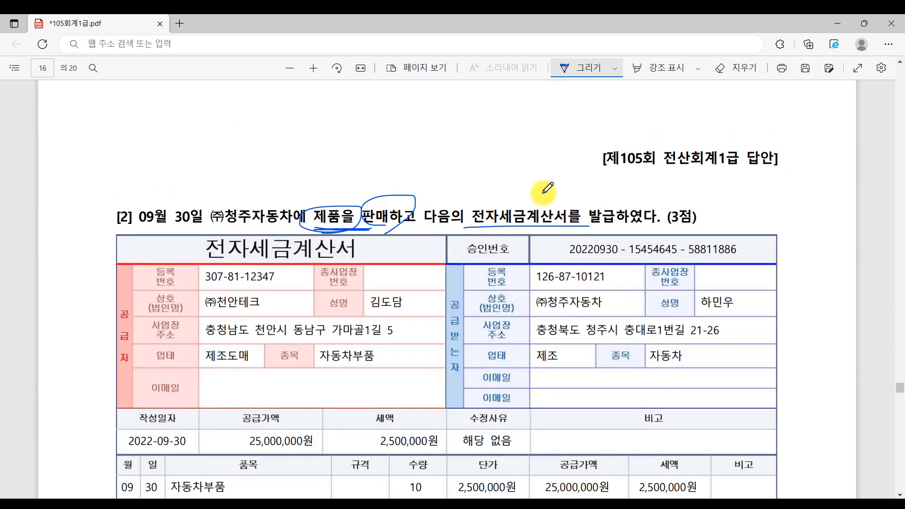
{"action": "scroll", "coordinate": [607, 394], "scroll_direction": "down", "scroll_amount": 3}
{"action": "mouse_move", "coordinate": [118, 363]}
{"action": "left_mouse_down"}
{"action": "mouse_move", "coordinate": [750, 371]}
{"action": "mouse_move", "coordinate": [325, 484]}
{"action": "left_mouse_up"}
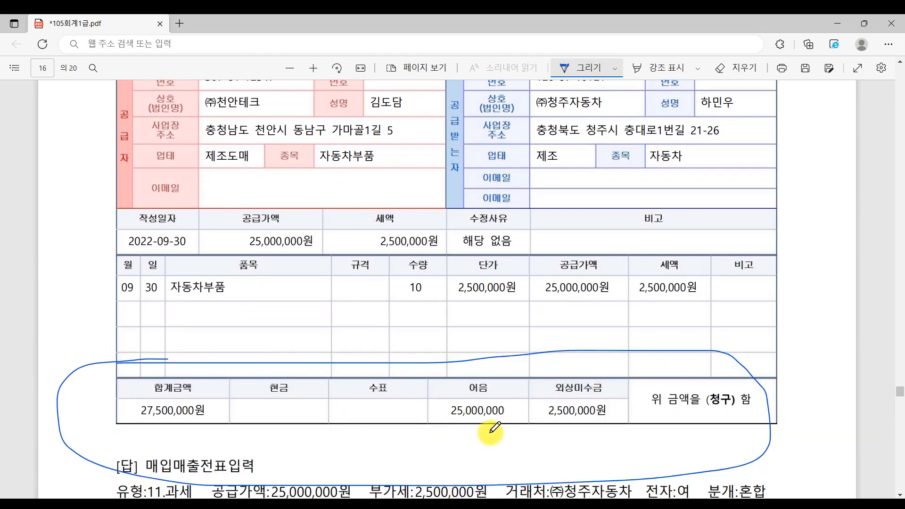
{"action": "mouse_move", "coordinate": [504, 430]}
{"action": "left_mouse_down"}
{"action": "mouse_move", "coordinate": [505, 377]}
{"action": "mouse_move", "coordinate": [509, 428]}
{"action": "left_mouse_up"}
{"action": "mouse_move", "coordinate": [590, 438]}
{"action": "left_mouse_down"}
{"action": "mouse_move", "coordinate": [590, 358]}
{"action": "mouse_move", "coordinate": [589, 445]}
{"action": "left_mouse_up"}
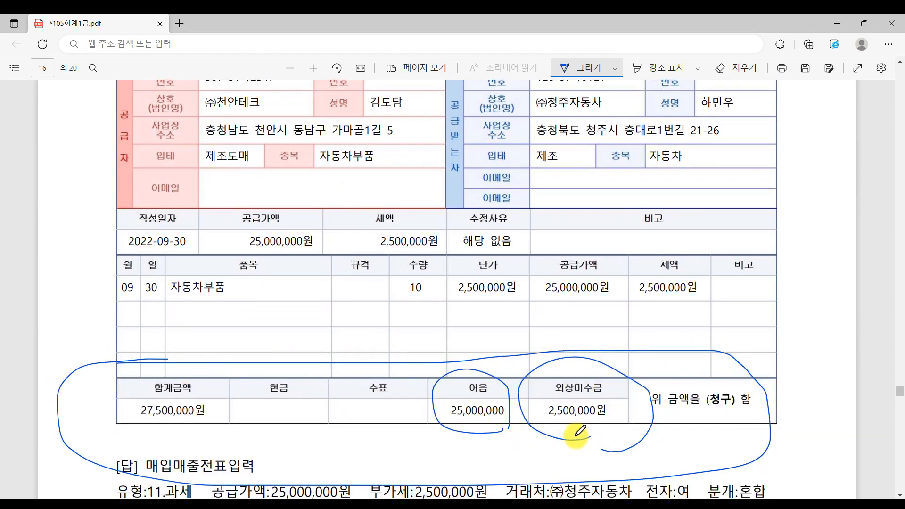
- Switch to KcLep and enter 자동차부품 on the September 30 line with quantity 10 and unit price 2,500,000
{"action": "key", "text": "alt+Tab"}
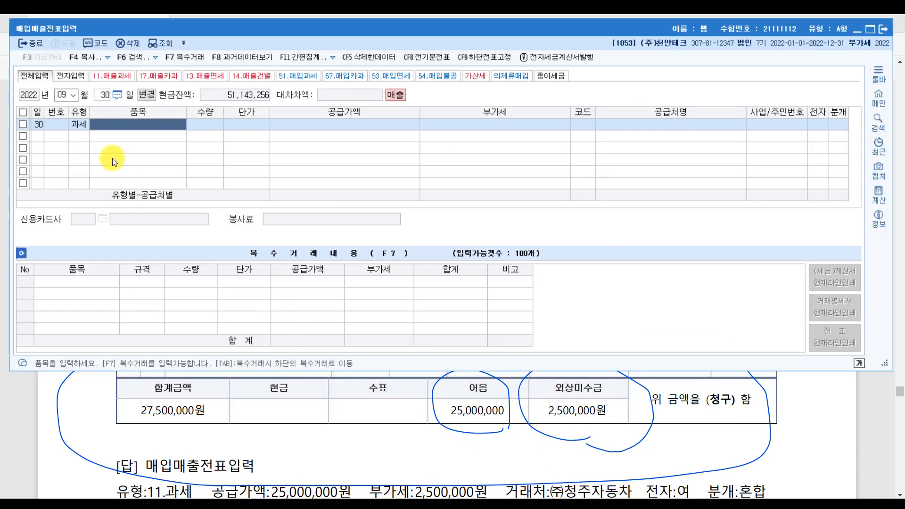
{"action": "type", "text": "자동차부"}
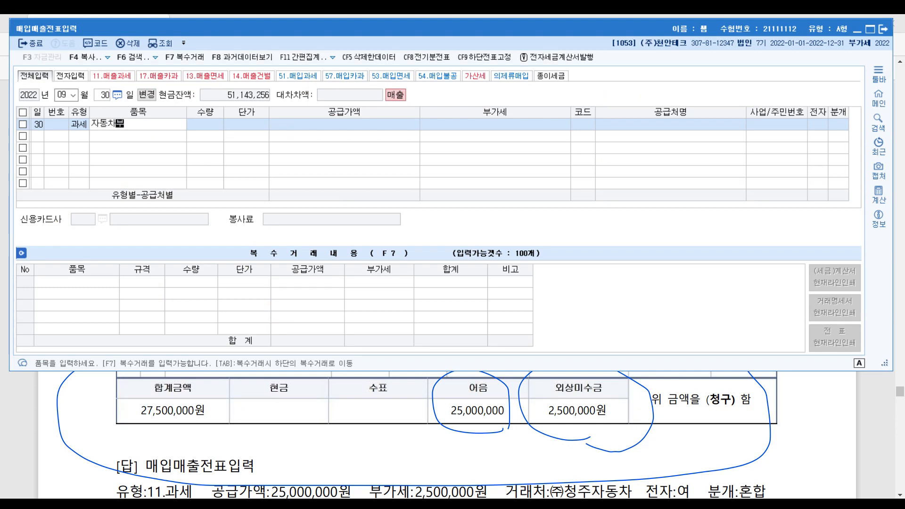
{"action": "type", "text": "품"}
{"action": "key", "text": "Return"}
{"action": "key", "text": "shift+Tab"}
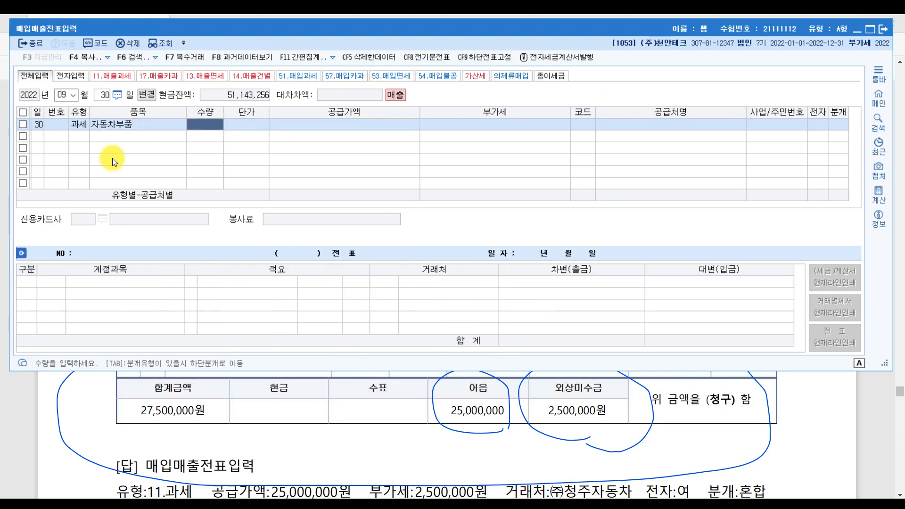
{"action": "type", "text": "10"}
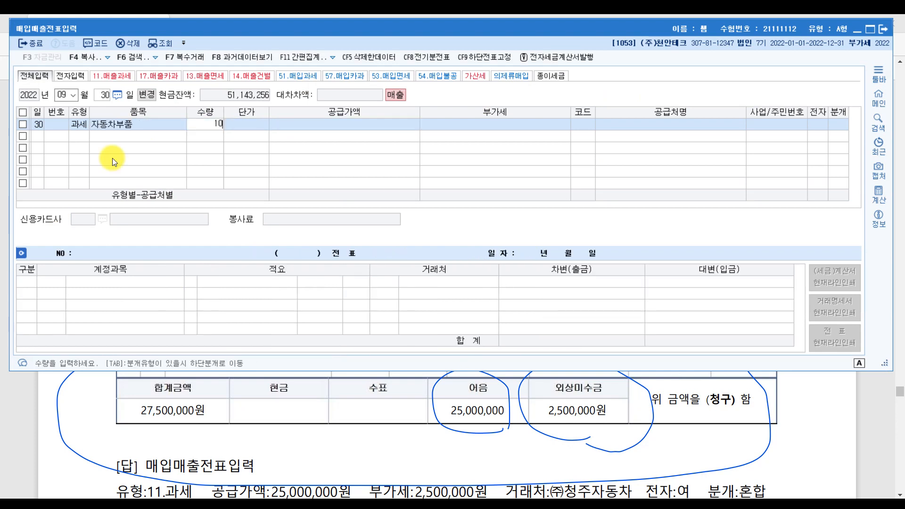
{"action": "key", "text": "Return"}
{"action": "type", "text": "2,500,000"}
{"action": "key", "text": "Return"}
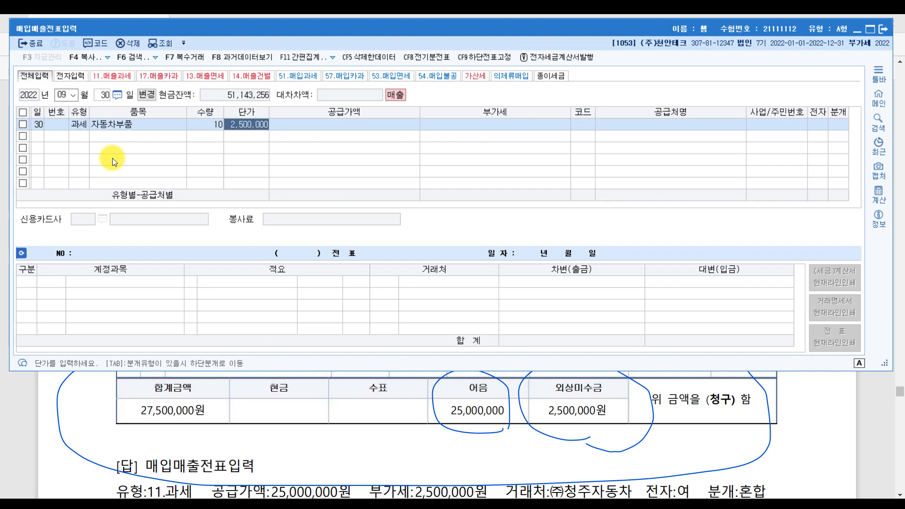
{"action": "key", "text": "Return"}
{"action": "key", "text": "Return"}
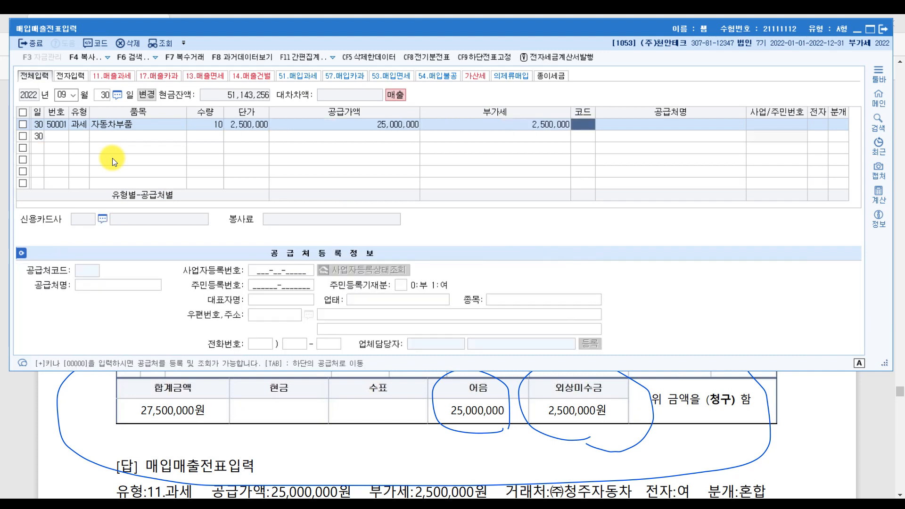
- Set the September 30 line's customer to (주)청주자동차, 전자 to 여, and the 분개 type to 3.혼합
{"action": "type", "text": "청주"}
{"action": "key", "text": "Return"}
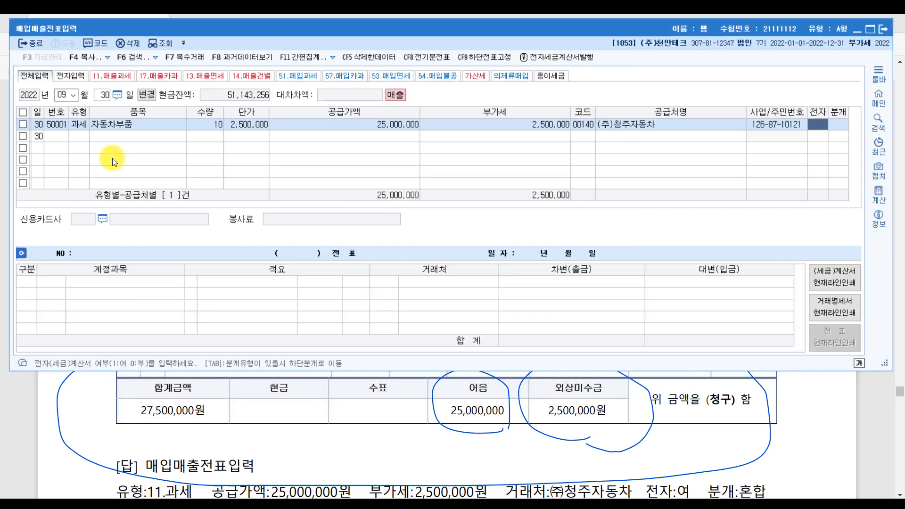
{"action": "type", "text": "1"}
{"action": "key", "text": "Return"}
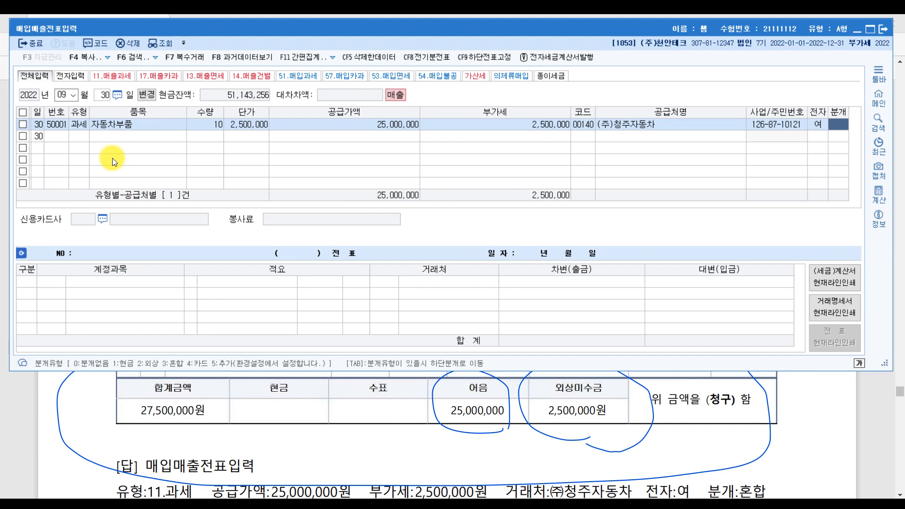
{"action": "type", "text": "3"}
{"action": "key", "text": "Return"}
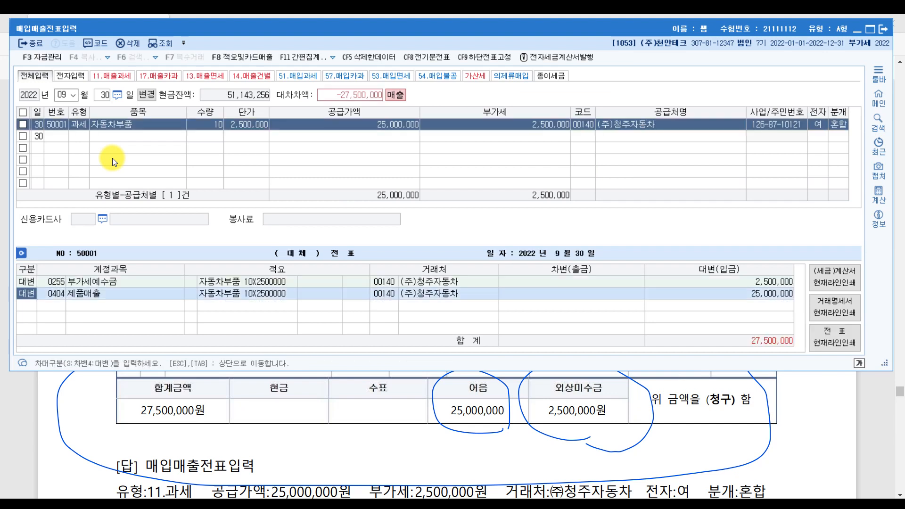
- Add a 차변 line for 받을어음 (0110) of 25,000,000 below the 제품매출 line
{"action": "key", "text": "Up"}
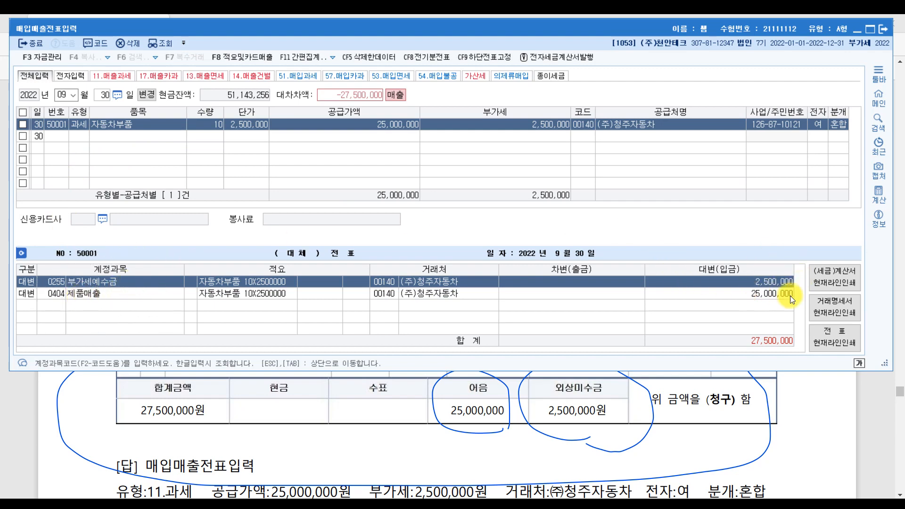
{"action": "left_click", "coordinate": [762, 293]}
{"action": "key", "text": "Return"}
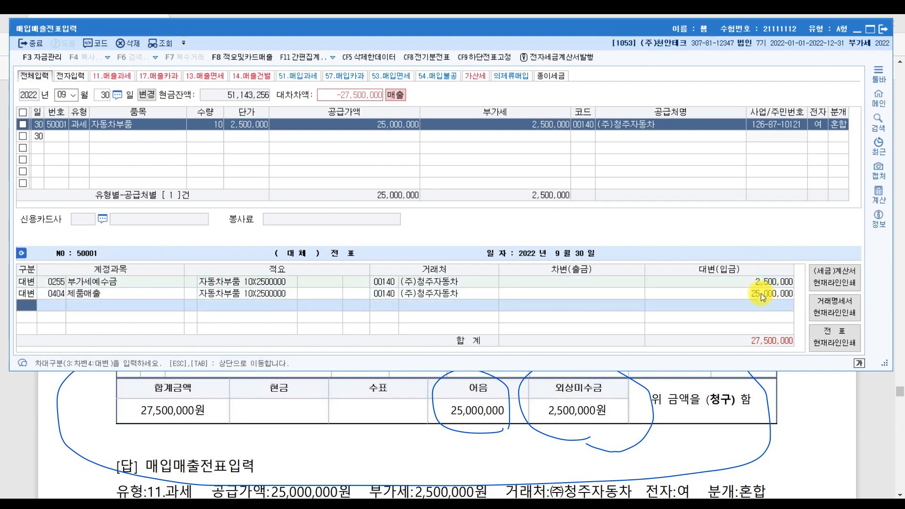
{"action": "type", "text": "3"}
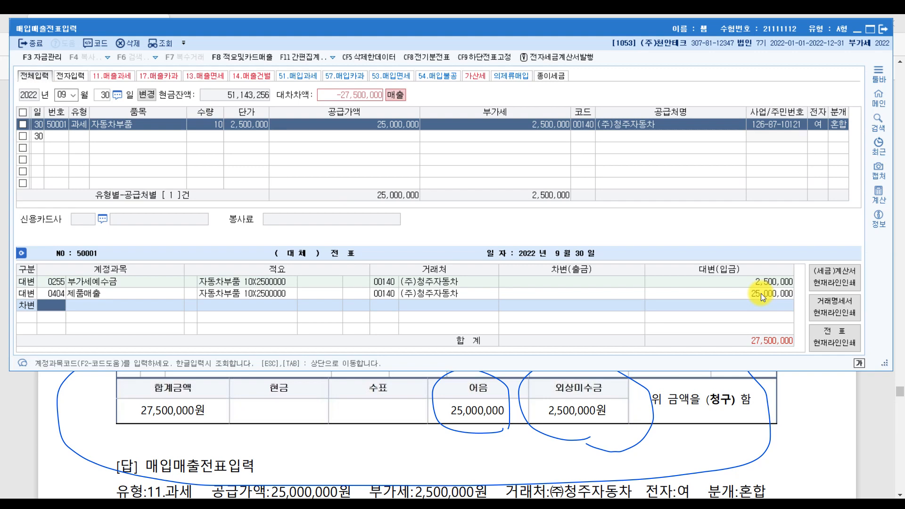
{"action": "type", "text": "받을"}
{"action": "key", "text": "Return"}
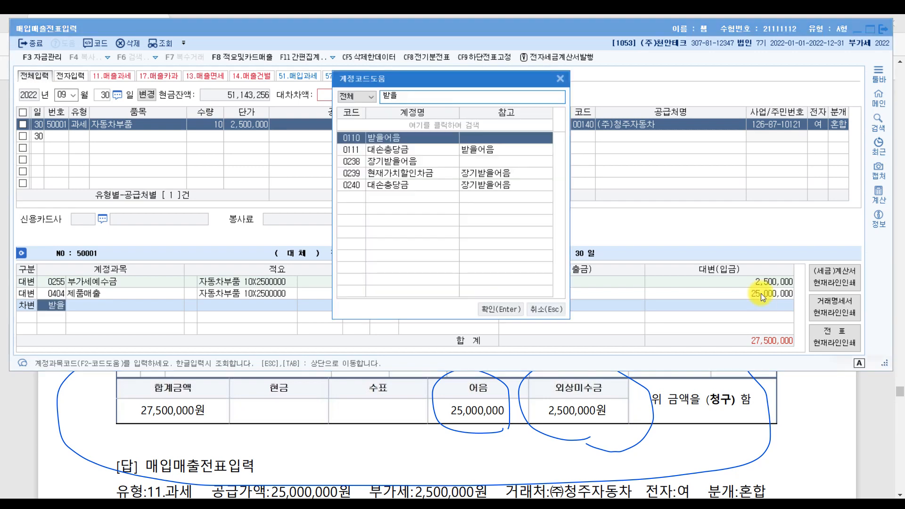
{"action": "key", "text": "Return"}
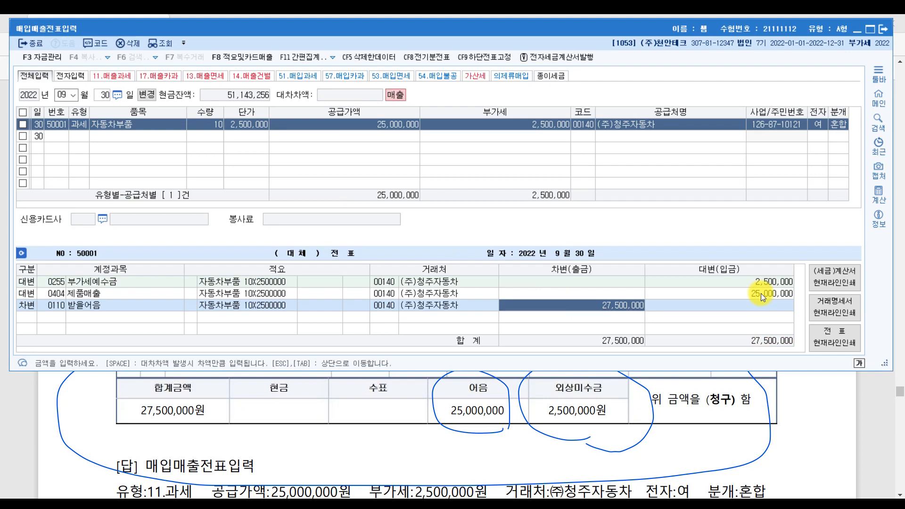
{"action": "type", "text": "25000000"}
{"action": "key", "text": "Return"}
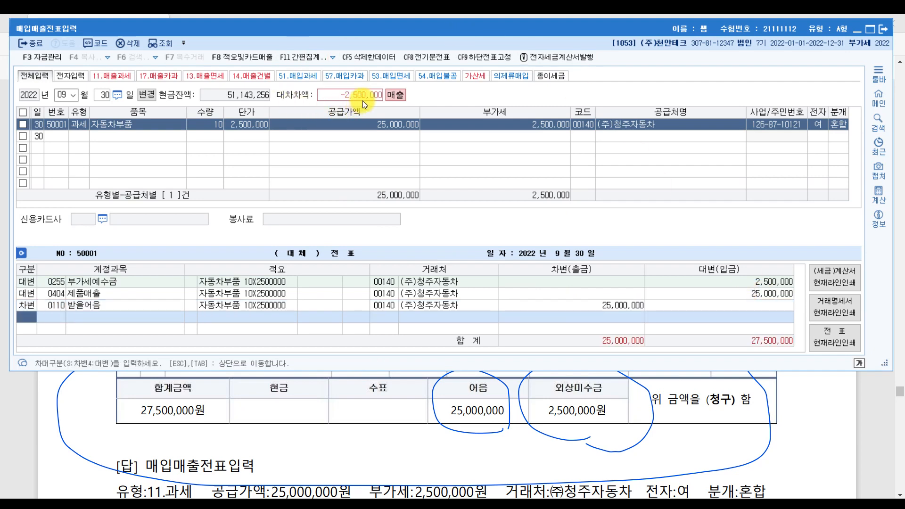
- Add a 차변 line for 외상매출금 (0108) of 2,500,000 below the 받을어음 line
{"action": "type", "text": "3"}
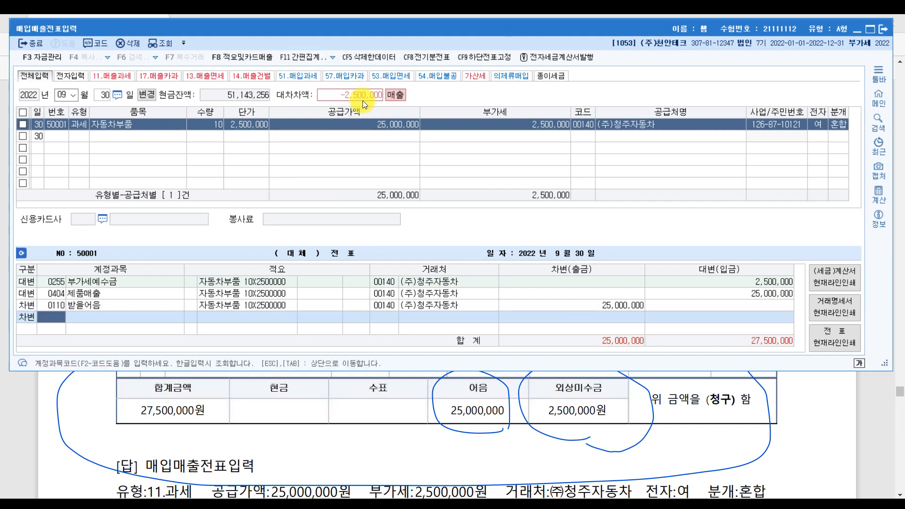
{"action": "type", "text": "외상"}
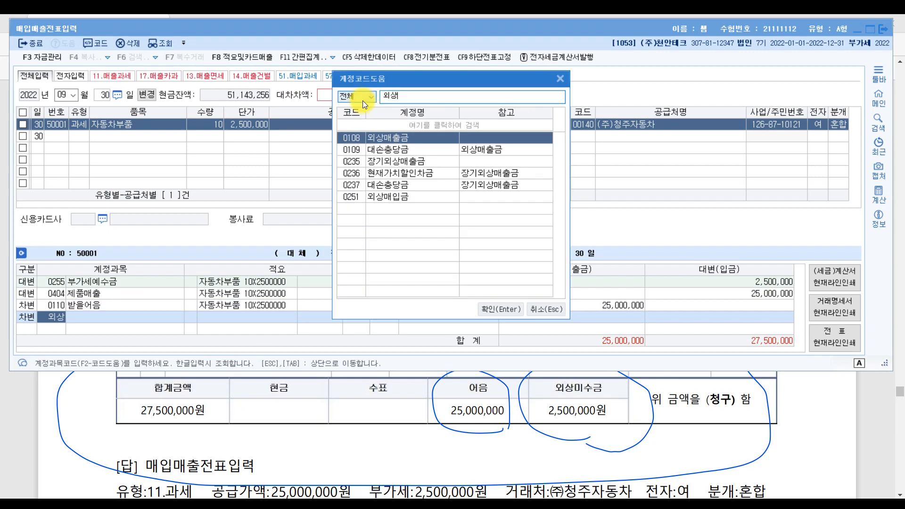
{"action": "key", "text": "Return"}
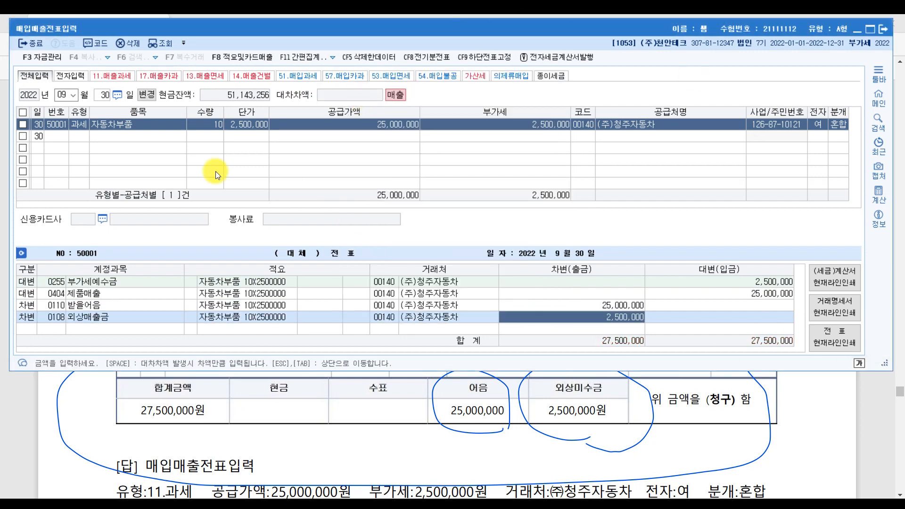
{"action": "left_click", "coordinate": [390, 318]}
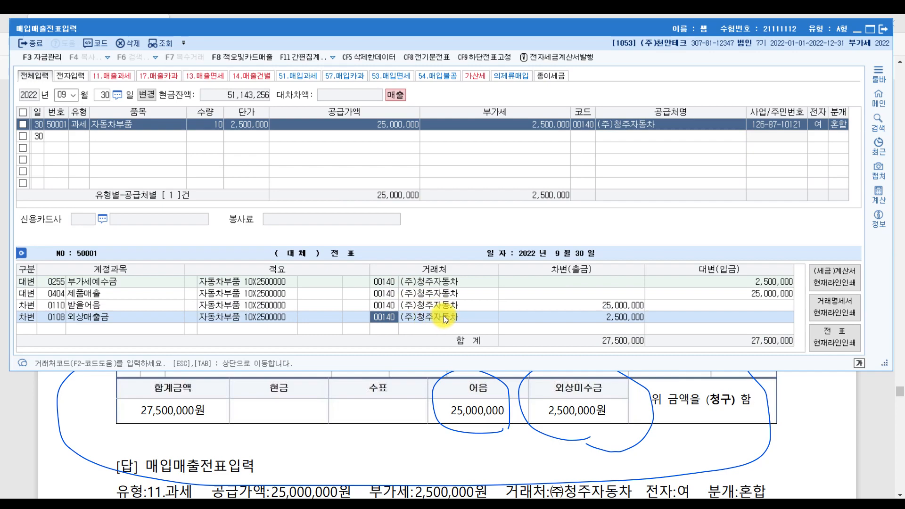
- Switch to the PDF and mark $42,000, 직수출, 선적을 and 완료하였다 in question [3]
{"action": "left_click", "coordinate": [875, 410]}
{"action": "scroll", "coordinate": [330, 324], "scroll_direction": "down", "scroll_amount": 8}
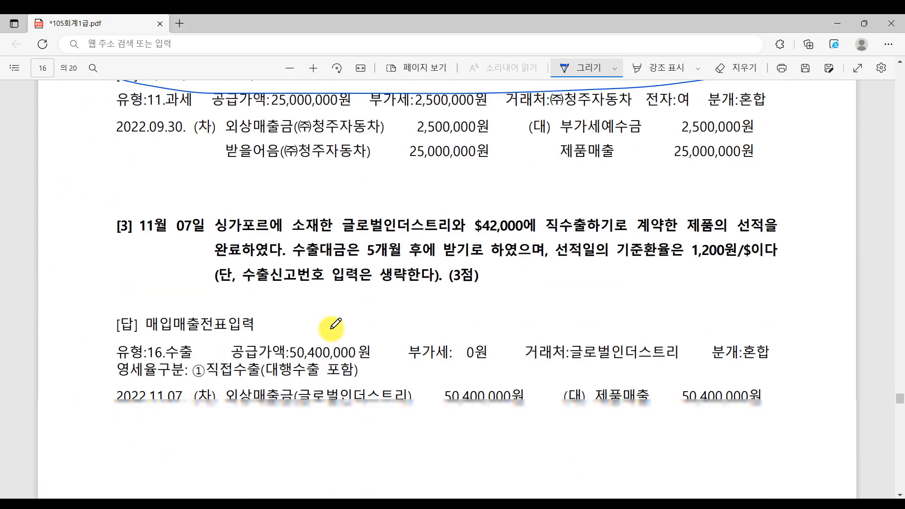
{"action": "scroll", "coordinate": [335, 324], "scroll_direction": "down", "scroll_amount": 2}
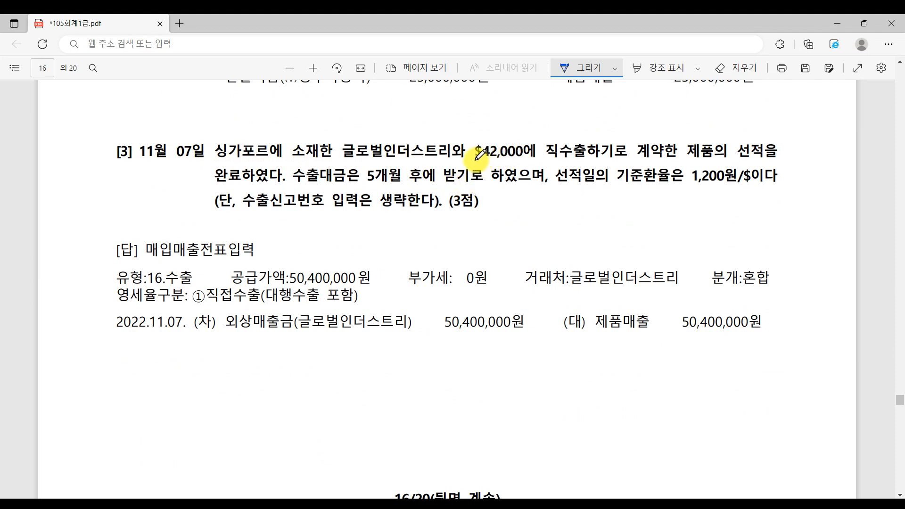
{"action": "mouse_move", "coordinate": [477, 159]}
{"action": "left_mouse_down"}
{"action": "mouse_move", "coordinate": [561, 161]}
{"action": "mouse_move", "coordinate": [592, 125]}
{"action": "mouse_move", "coordinate": [576, 159]}
{"action": "mouse_move", "coordinate": [584, 157]}
{"action": "left_mouse_up"}
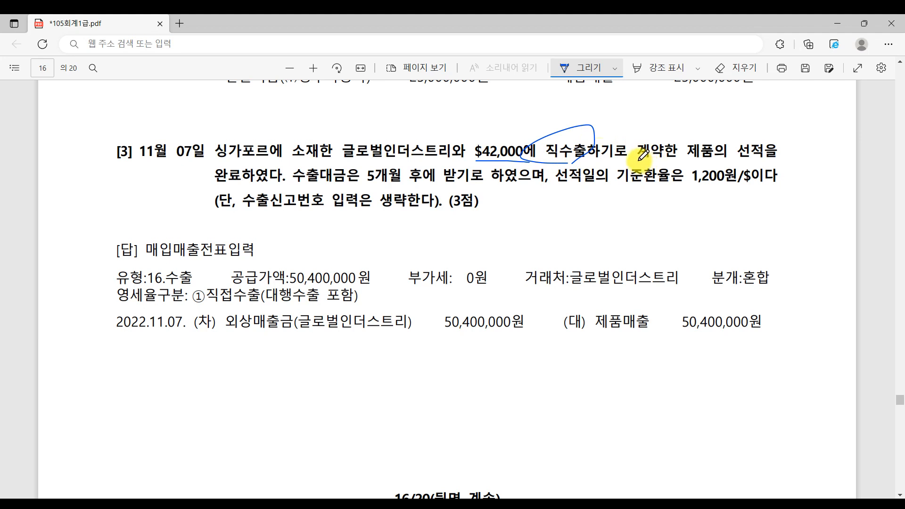
{"action": "left_click_drag", "start_coordinate": [195, 179], "coordinate": [286, 181]}
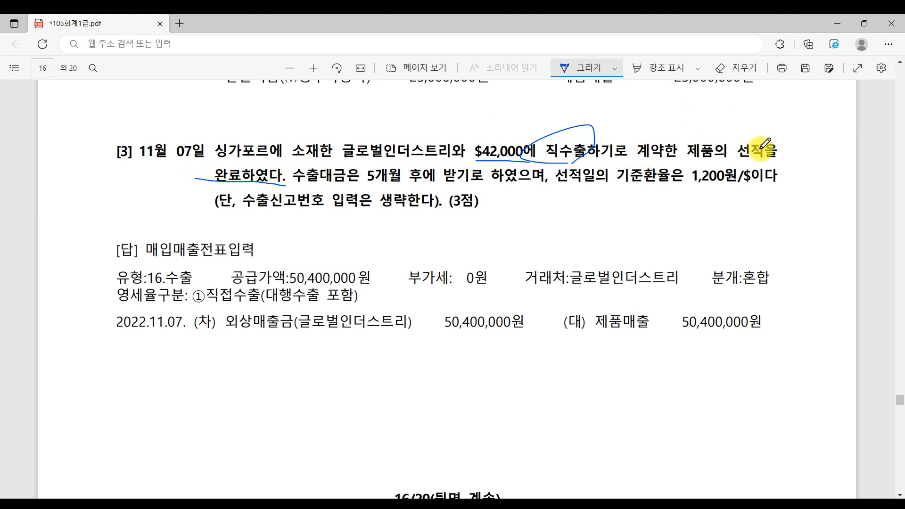
{"action": "left_click_drag", "start_coordinate": [740, 159], "coordinate": [802, 162]}
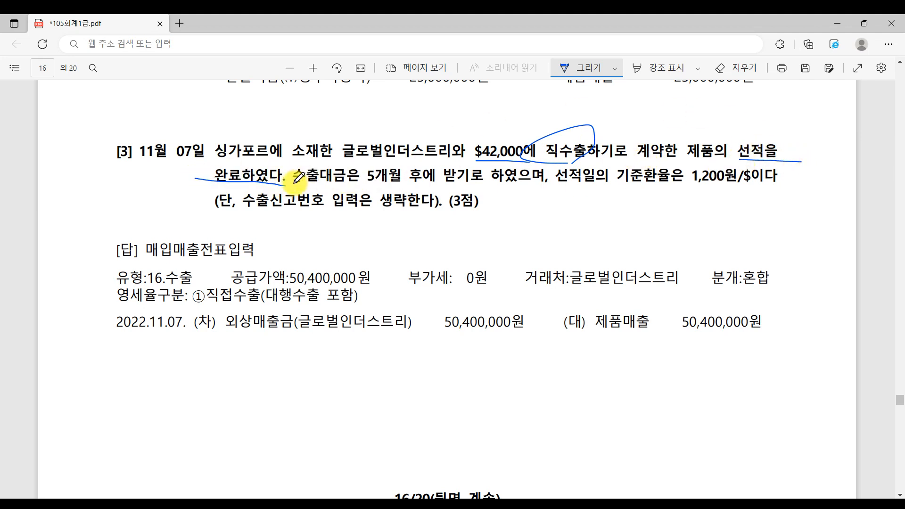
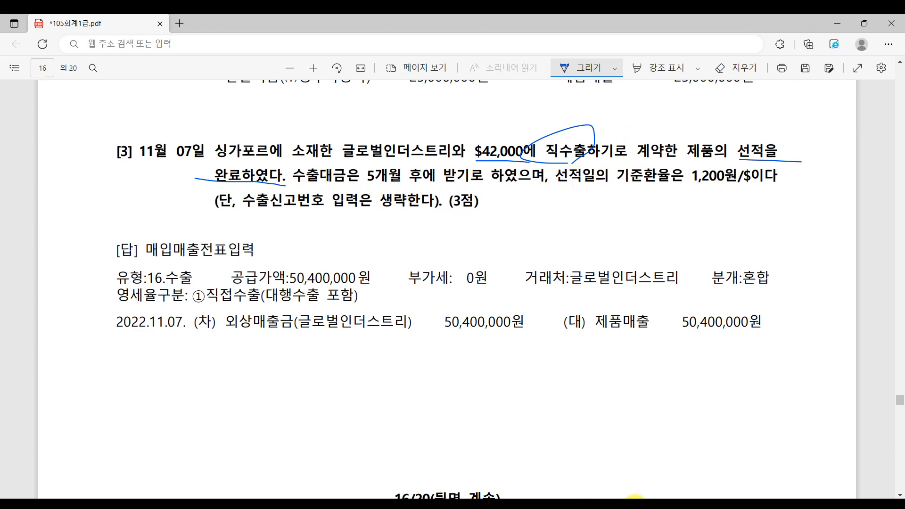
- Switch to KcLep, open the entries for November 7, and set the new line's 유형 to 16.수출
{"action": "key", "text": "alt+Tab"}
{"action": "left_click", "coordinate": [63, 96]}
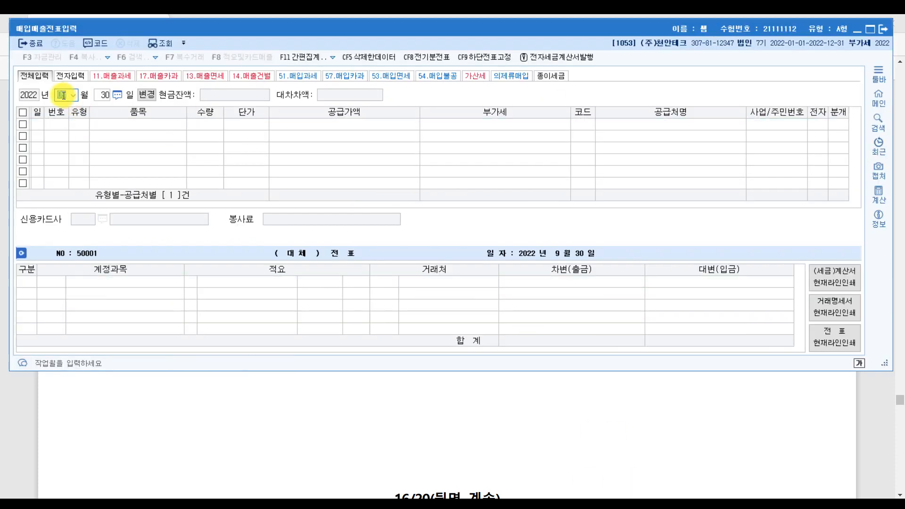
{"action": "type", "text": "11"}
{"action": "key", "text": "Return"}
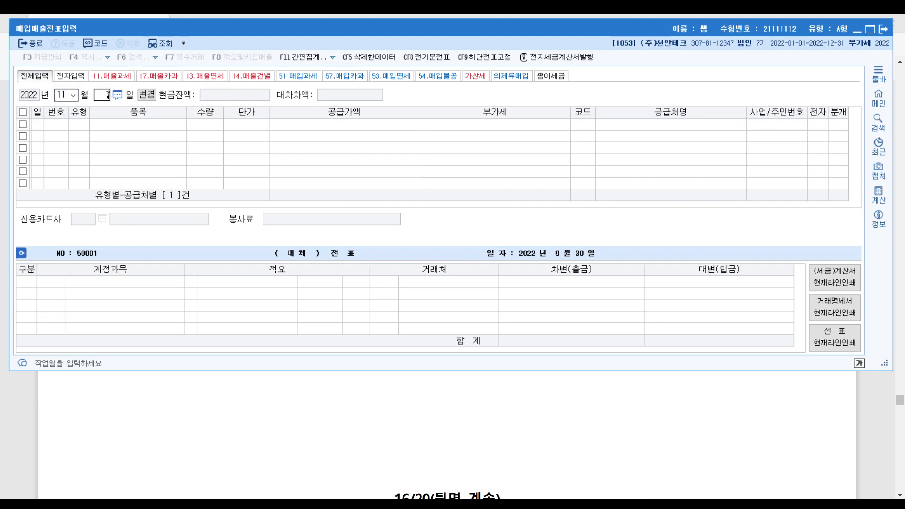
{"action": "type", "text": "7"}
{"action": "key", "text": "Return"}
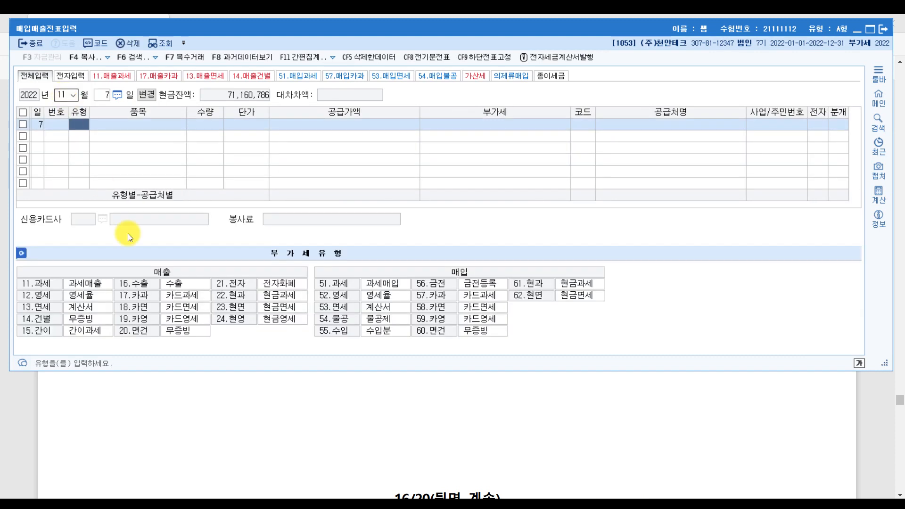
{"action": "type", "text": "16"}
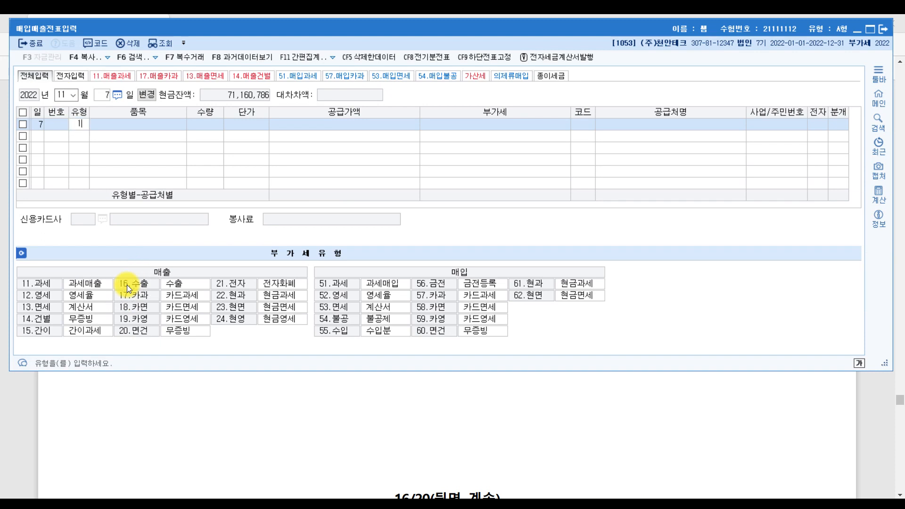
{"action": "key", "text": "Return"}
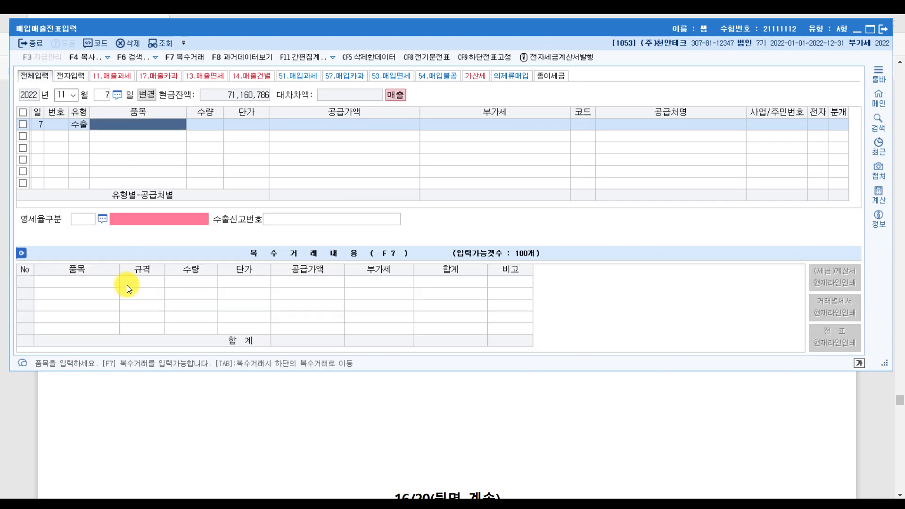
- Enter 제품 on the November 7 line with quantity 42,000 and unit price 1,200
{"action": "type", "text": "제품"}
{"action": "key", "text": "Return"}
{"action": "key", "text": "Return"}
{"action": "key", "text": "Return"}
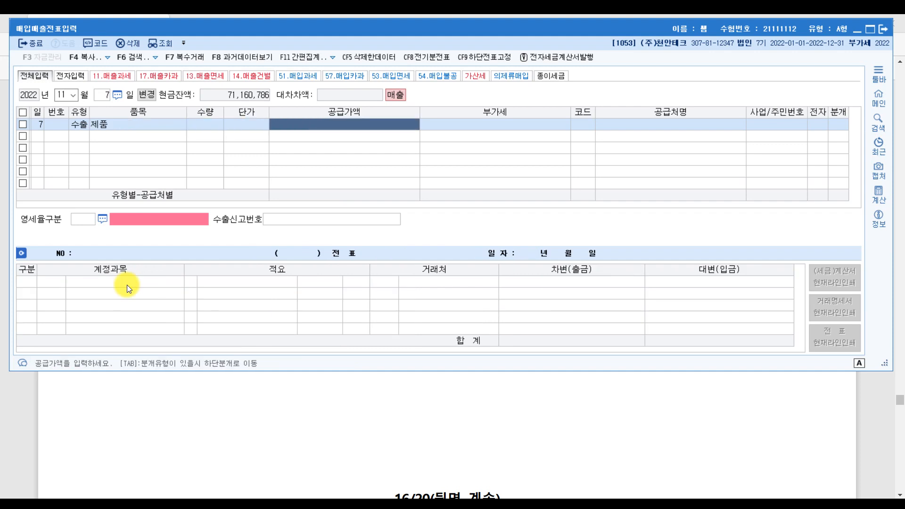
{"action": "key", "text": "Left"}
{"action": "key", "text": "Left"}
{"action": "type", "text": "4"}
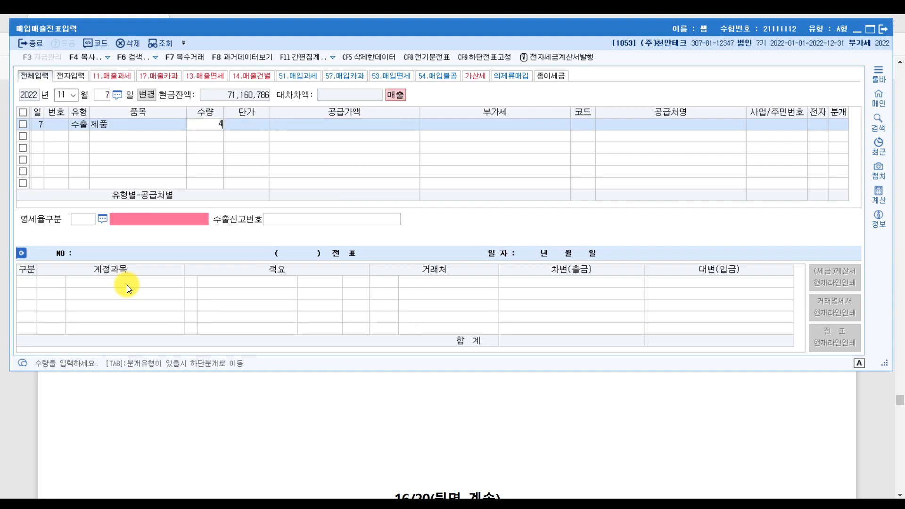
{"action": "type", "text": "2,000"}
{"action": "key", "text": "Return"}
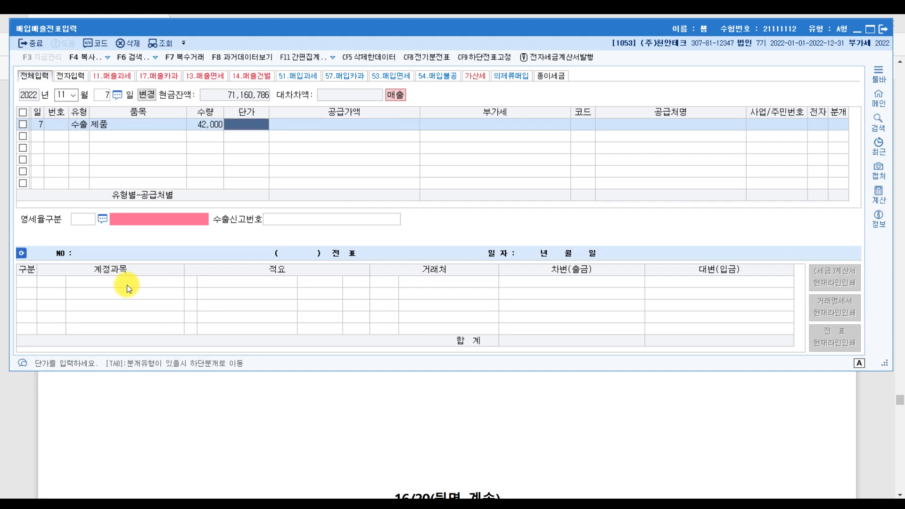
{"action": "type", "text": "1200"}
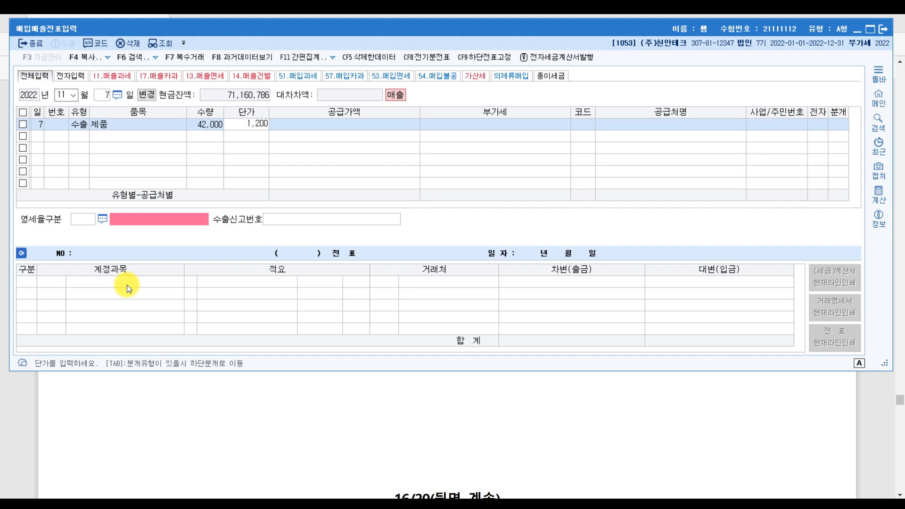
{"action": "key", "text": "Return"}
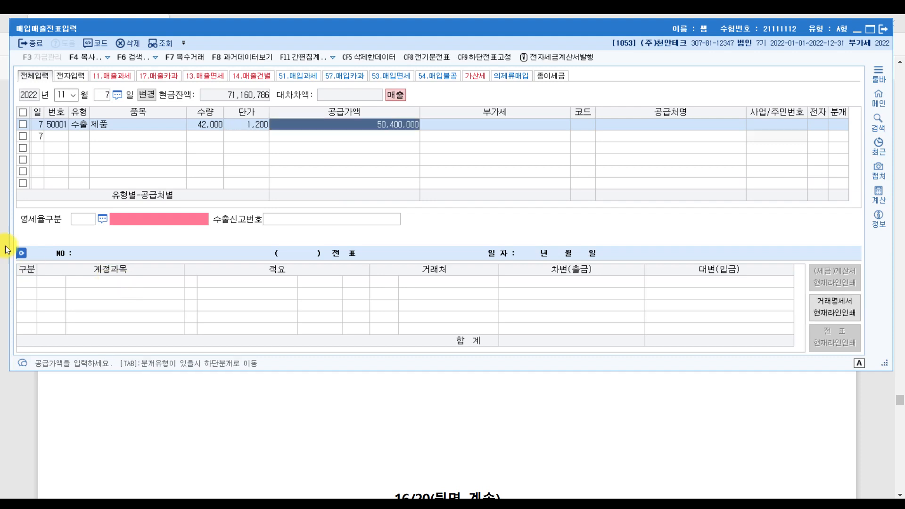
- Clear the quantity and unit price of the November 7 line, keeping its 공급가액
{"action": "left_click", "coordinate": [208, 126]}
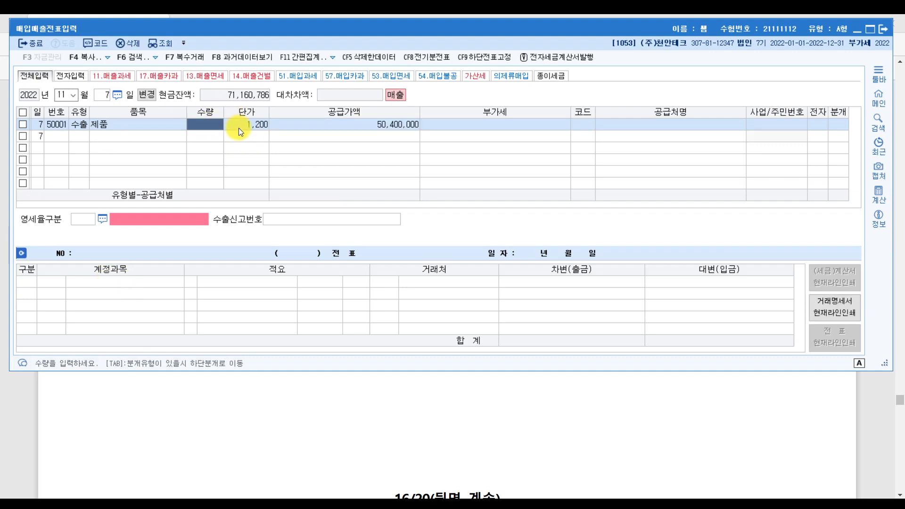
{"action": "type", "text": "0"}
{"action": "key", "text": "Return"}
{"action": "type", "text": "0"}
{"action": "key", "text": "Return"}
{"action": "key", "text": "Return"}
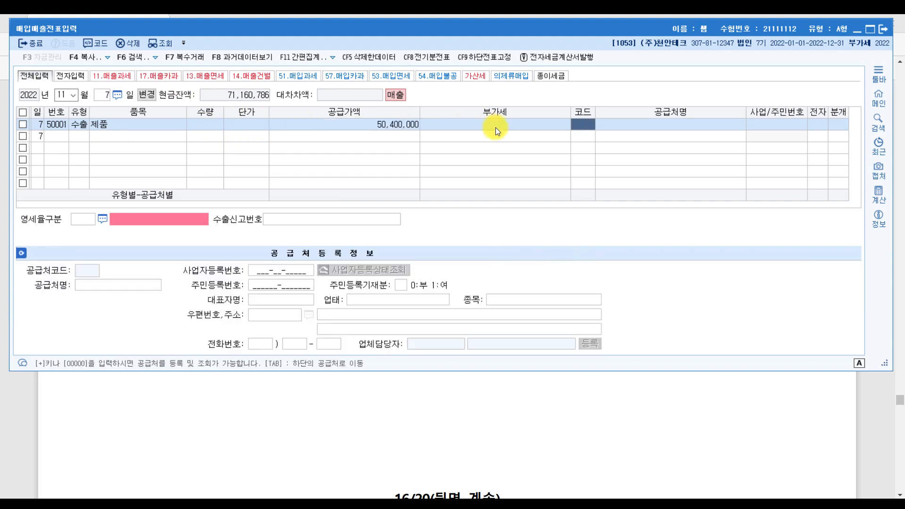
- Set the November 7 line's customer to 글로벌인더스트리
{"action": "key", "text": "Return"}
{"action": "key", "text": "Left"}
{"action": "type", "text": "글로"}
{"action": "key", "text": "Return"}
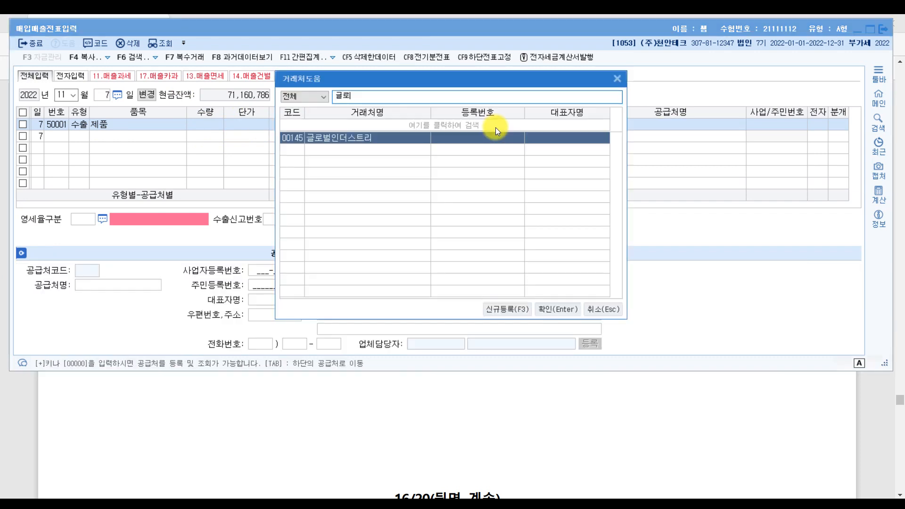
{"action": "key", "text": "Return"}
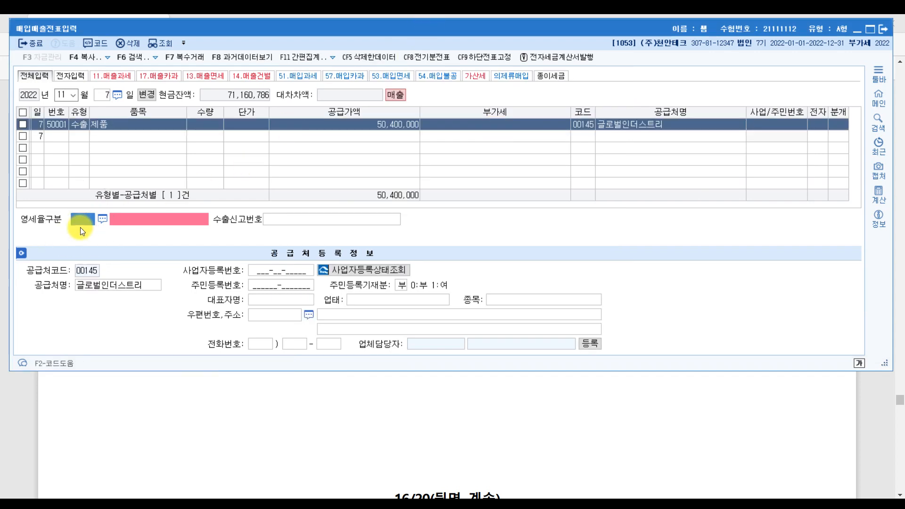
- Set 영세율구분 to 1 직접수출(대행수출 포함), leave 수출신고번호 blank, and set the 분개 type to 2.외상
{"action": "key", "text": "F2"}
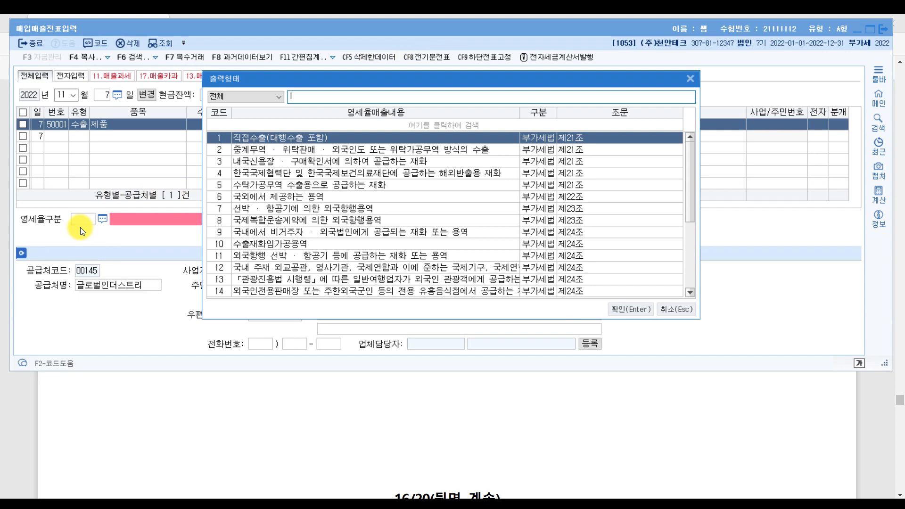
{"action": "double_click", "coordinate": [319, 140]}
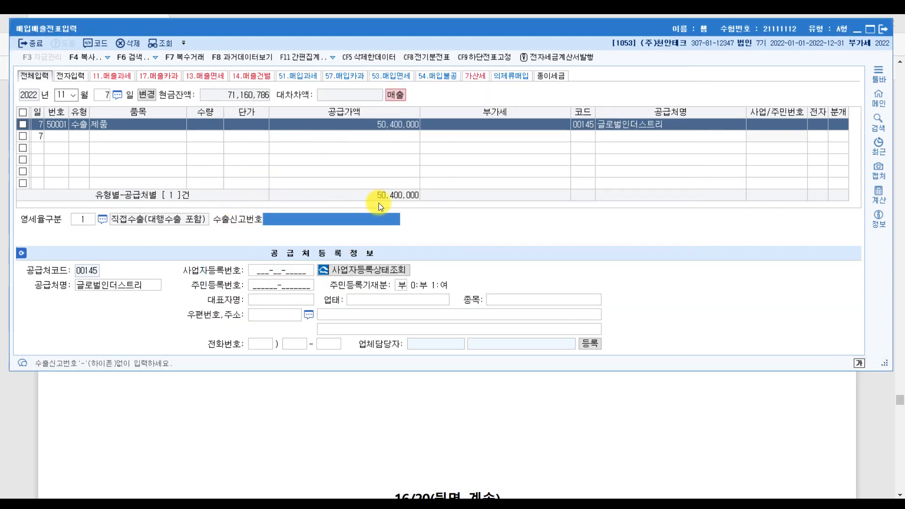
{"action": "key", "text": "Return"}
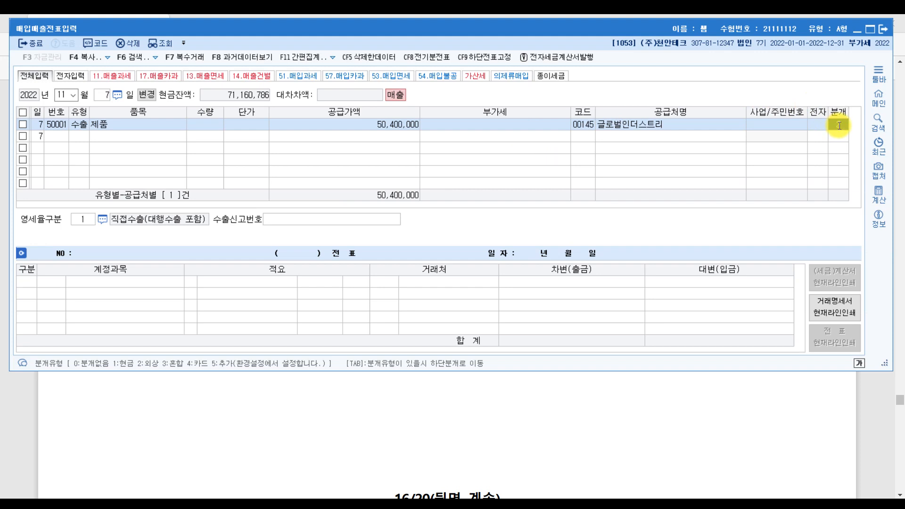
{"action": "type", "text": "2"}
{"action": "key", "text": "Return"}
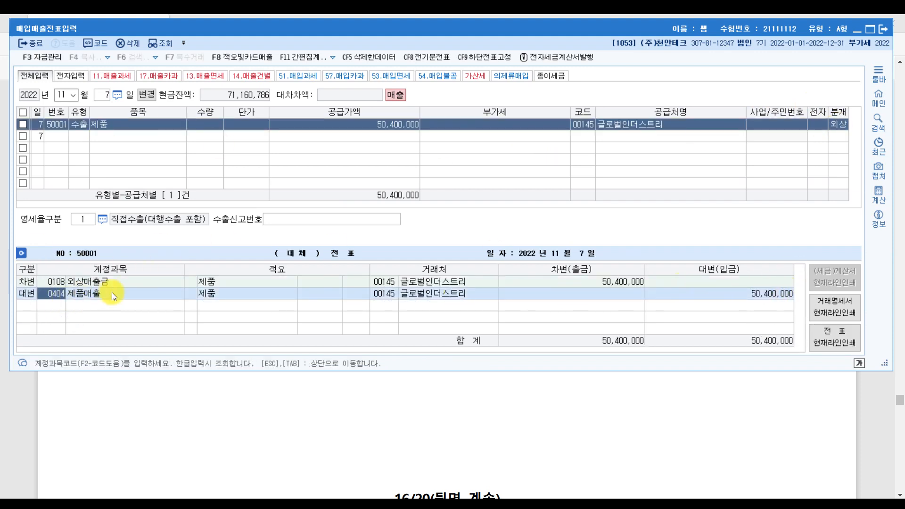
- Switch to the PDF, underline question [4]'s 포함, cash receipt and non-issuance wording, circle 판매, and cross out 현금영수증
{"action": "left_click", "coordinate": [870, 441]}
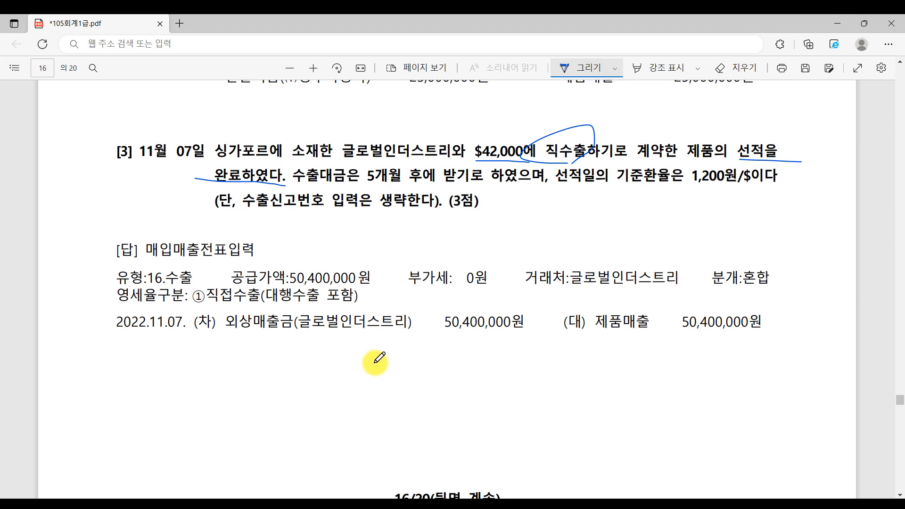
{"action": "scroll", "coordinate": [376, 361], "scroll_direction": "down", "scroll_amount": 10}
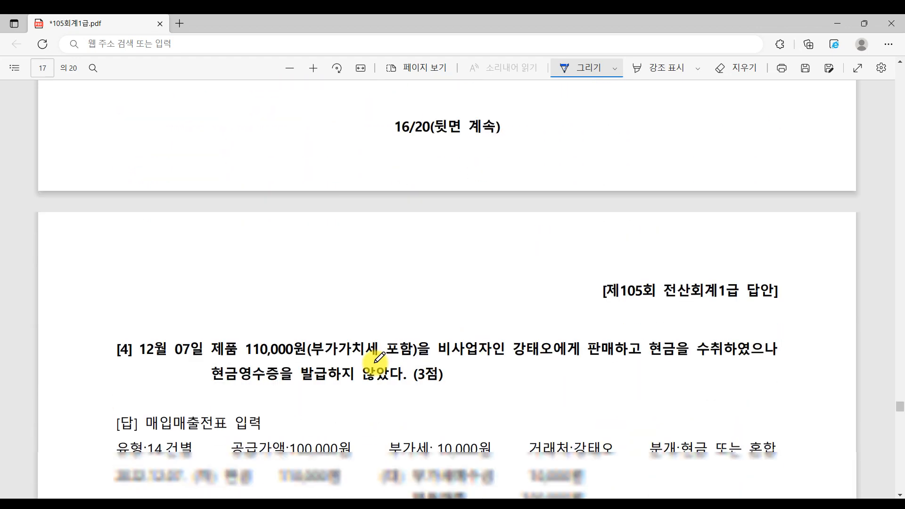
{"action": "scroll", "coordinate": [376, 361], "scroll_direction": "down", "scroll_amount": 2}
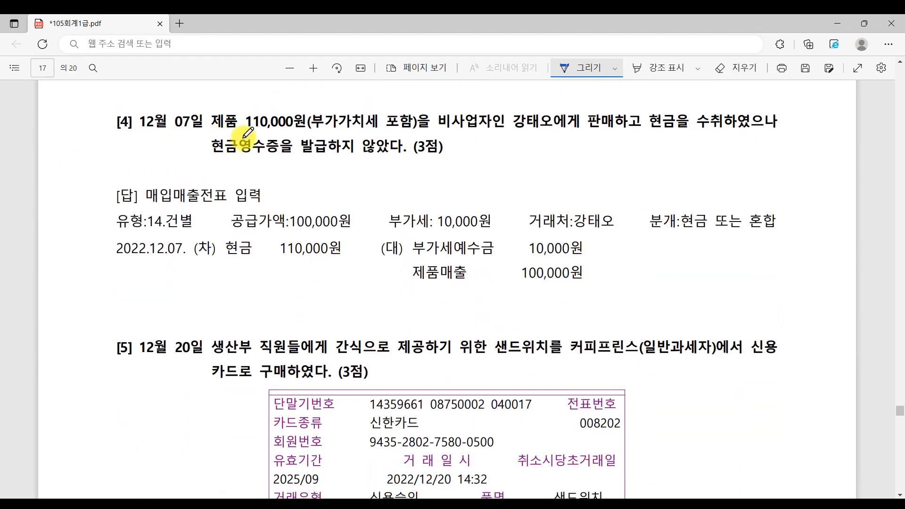
{"action": "left_click_drag", "start_coordinate": [388, 133], "coordinate": [411, 132]}
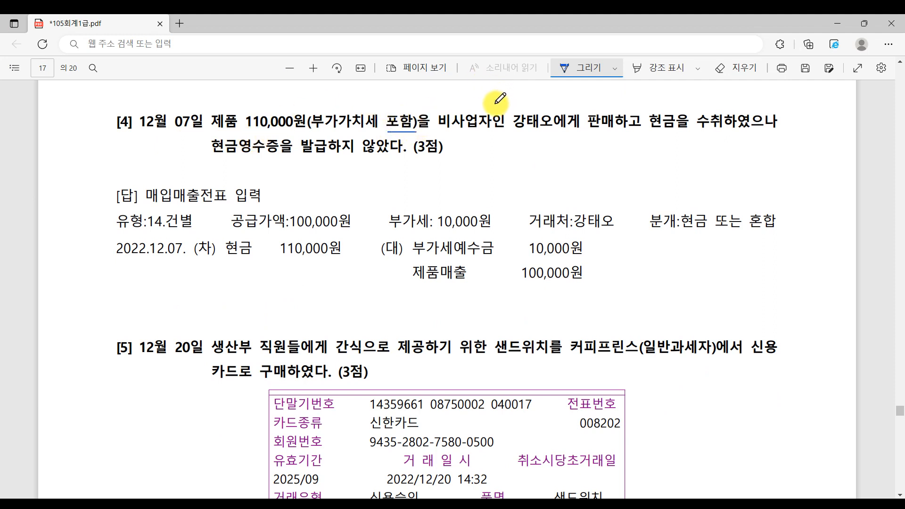
{"action": "mouse_move", "coordinate": [616, 135]}
{"action": "left_mouse_down"}
{"action": "mouse_move", "coordinate": [583, 130]}
{"action": "mouse_move", "coordinate": [793, 134]}
{"action": "left_mouse_up"}
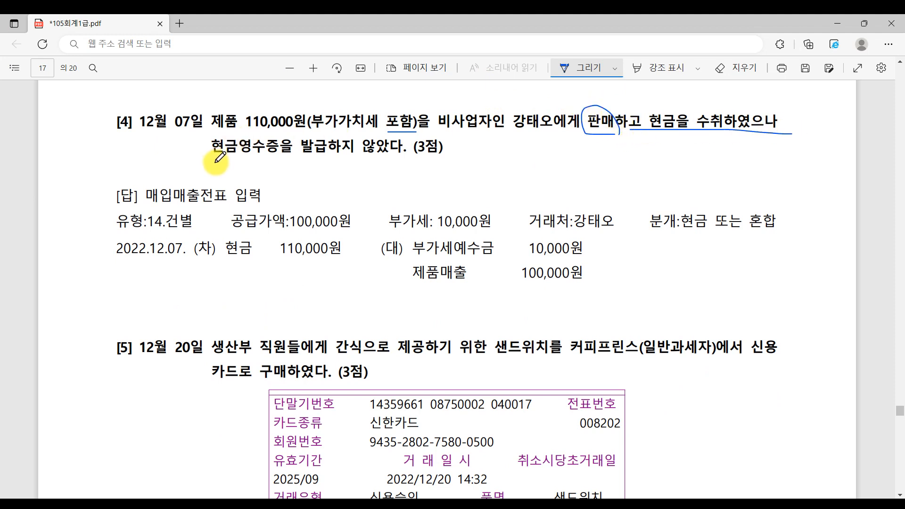
{"action": "left_click_drag", "start_coordinate": [207, 158], "coordinate": [285, 161]}
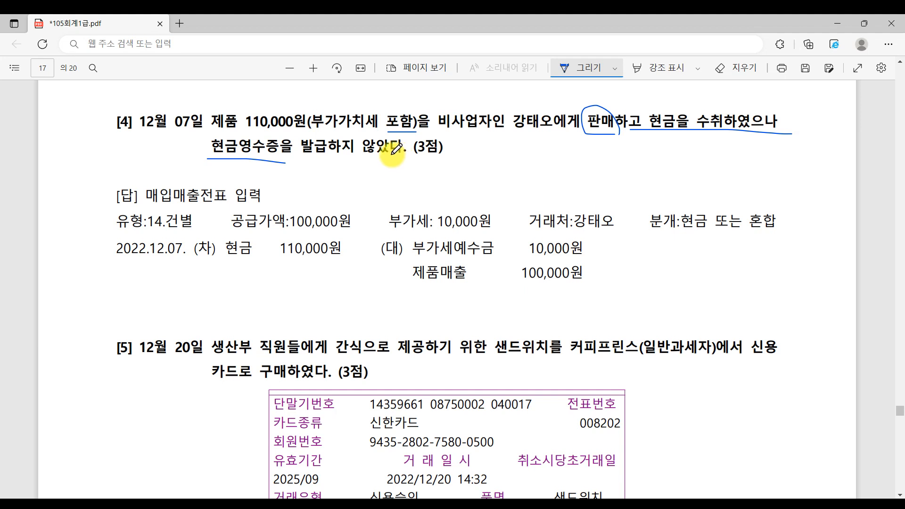
{"action": "left_click_drag", "start_coordinate": [308, 154], "coordinate": [458, 157]}
{"action": "mouse_move", "coordinate": [264, 132]}
{"action": "left_mouse_down"}
{"action": "mouse_move", "coordinate": [246, 173]}
{"action": "mouse_move", "coordinate": [262, 174]}
{"action": "left_mouse_up"}
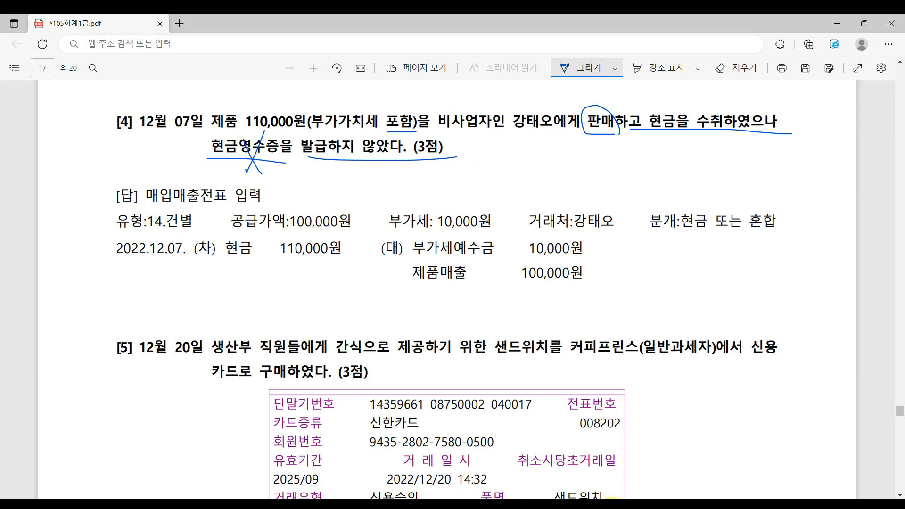
- Switch to the 매입매출전표입력 window and start a December 7 entry with VAT type 14 건별
{"action": "left_click", "coordinate": [612, 507]}
{"action": "left_click", "coordinate": [61, 92]}
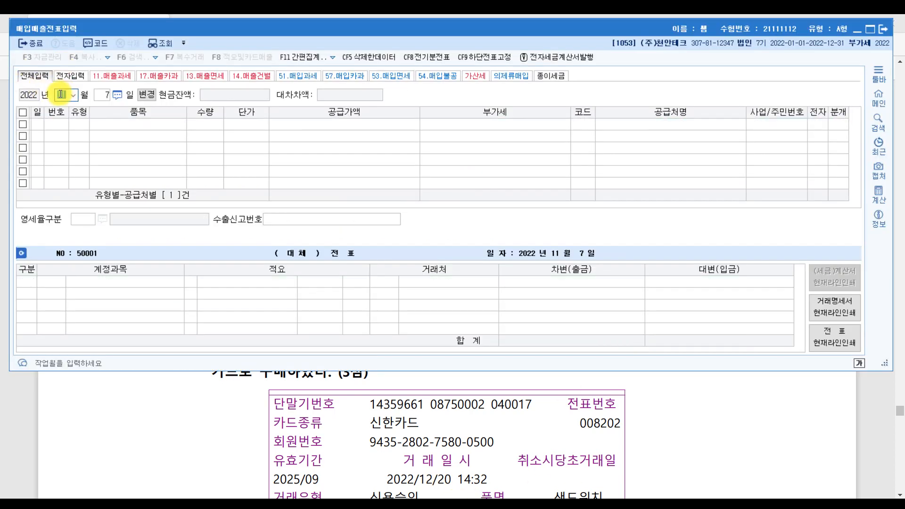
{"action": "type", "text": "12"}
{"action": "key", "text": "Return"}
{"action": "key", "text": "Return"}
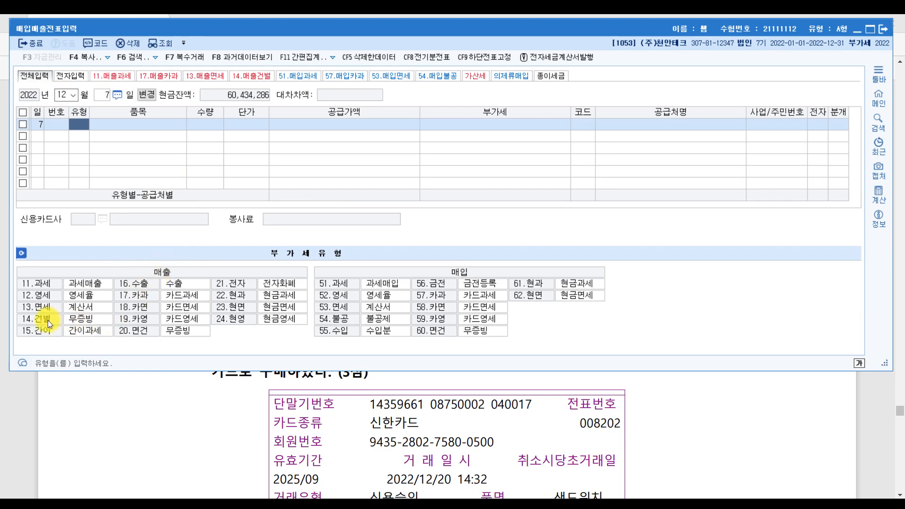
{"action": "type", "text": "14"}
{"action": "key", "text": "Return"}
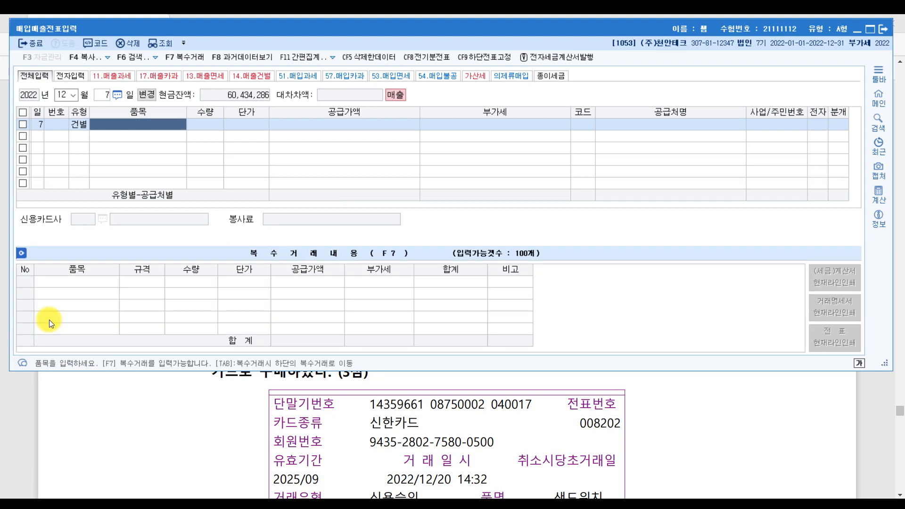
- Enter 제품 as the item and the VAT-inclusive amount 110,000 as the supply value, leaving quantity and unit price blank
{"action": "type", "text": "제품"}
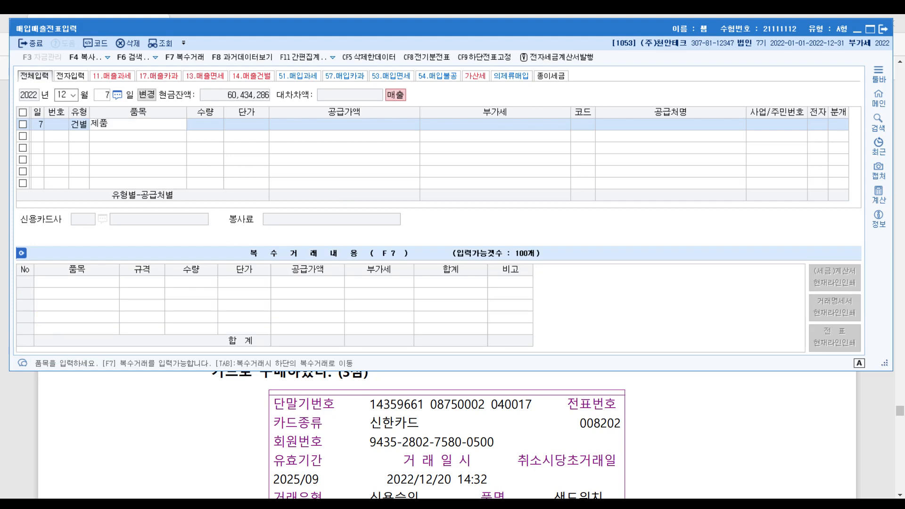
{"action": "key", "text": "Return"}
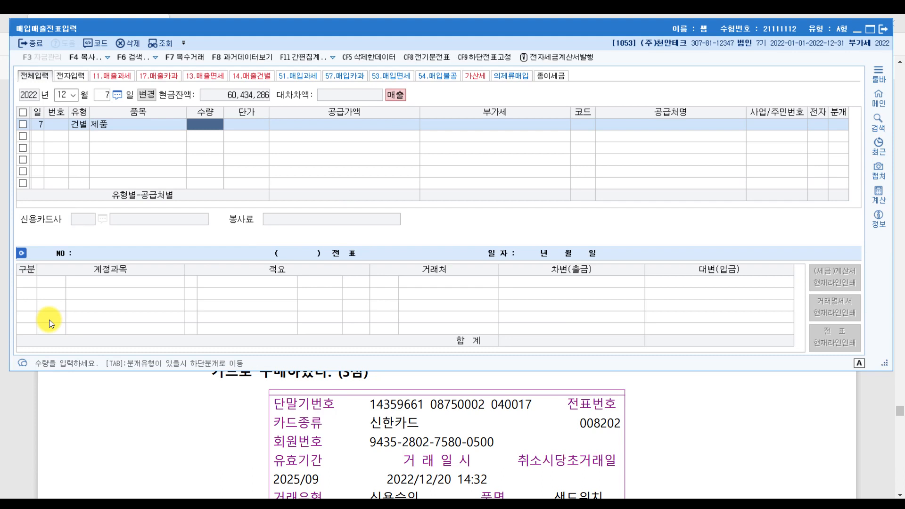
{"action": "key", "text": "Return"}
{"action": "key", "text": "Return"}
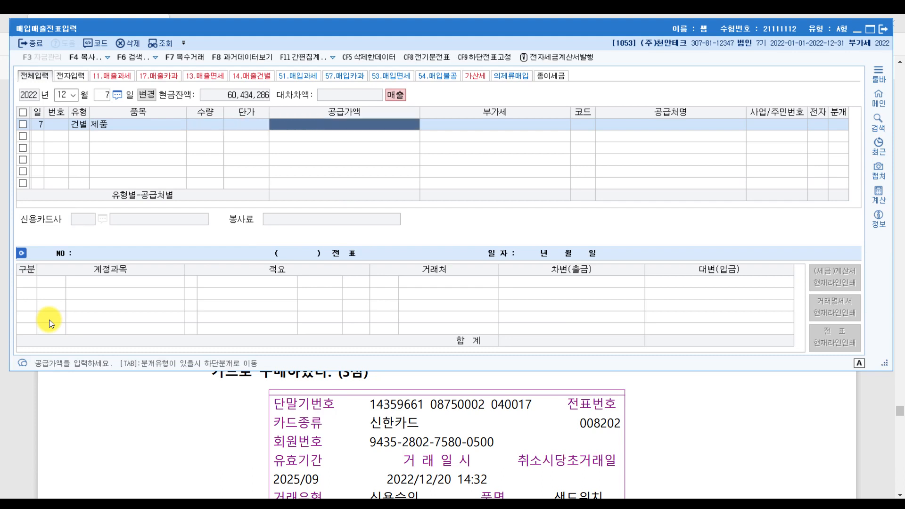
{"action": "type", "text": "100000"}
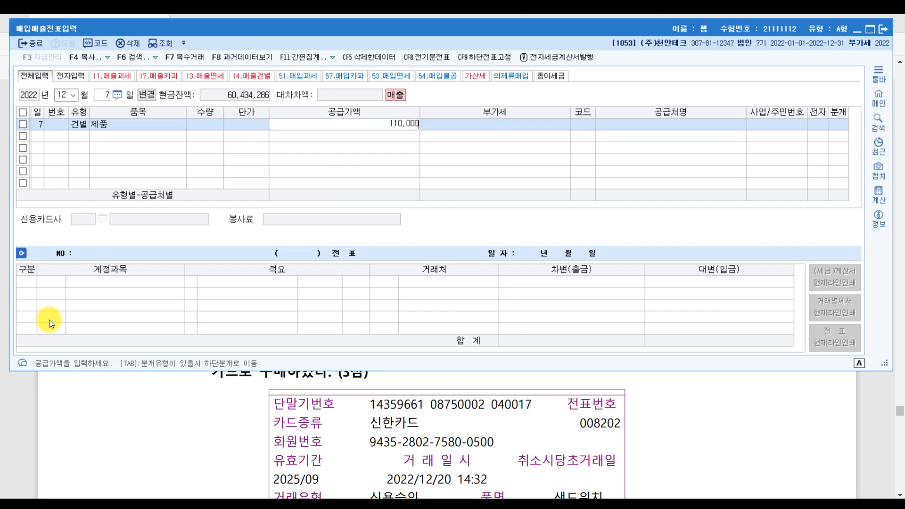
{"action": "key", "text": "Return"}
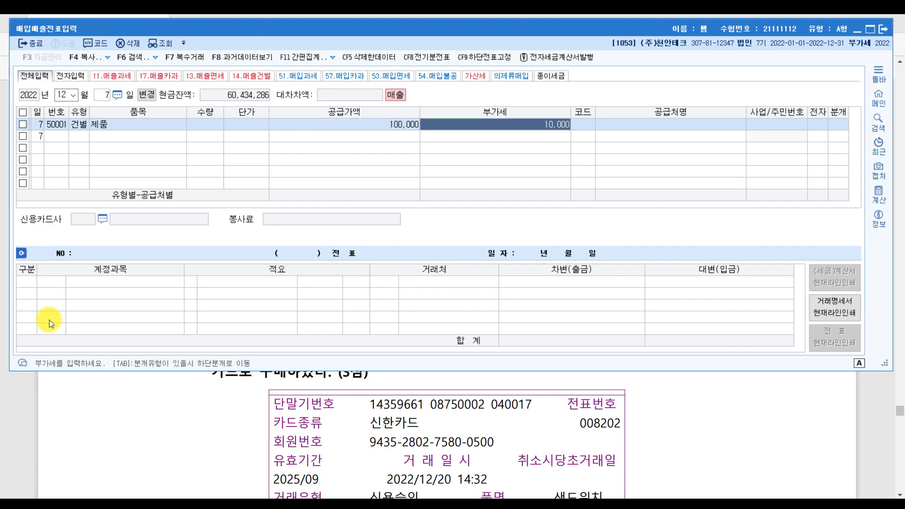
- Assign the individual customer from question 4 to the sale and set its journal type to 1 현금
{"action": "key", "text": "Return"}
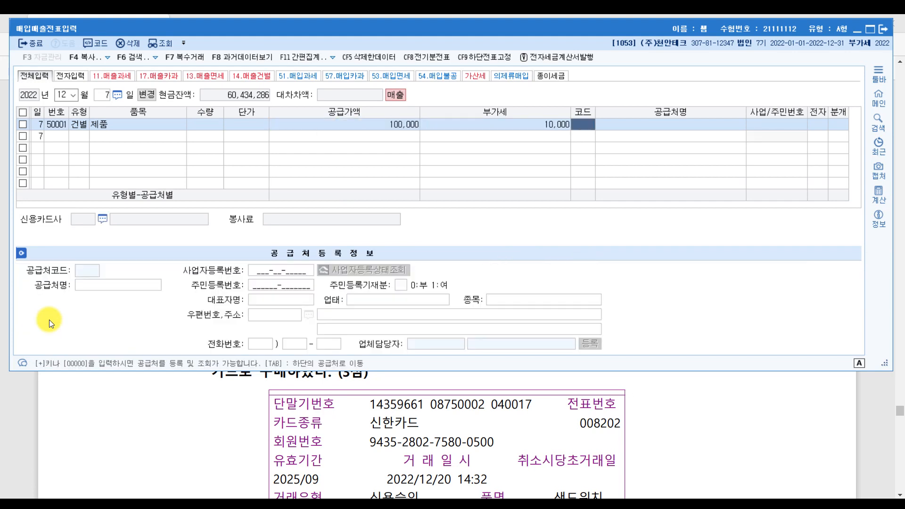
{"action": "type", "text": "강태"}
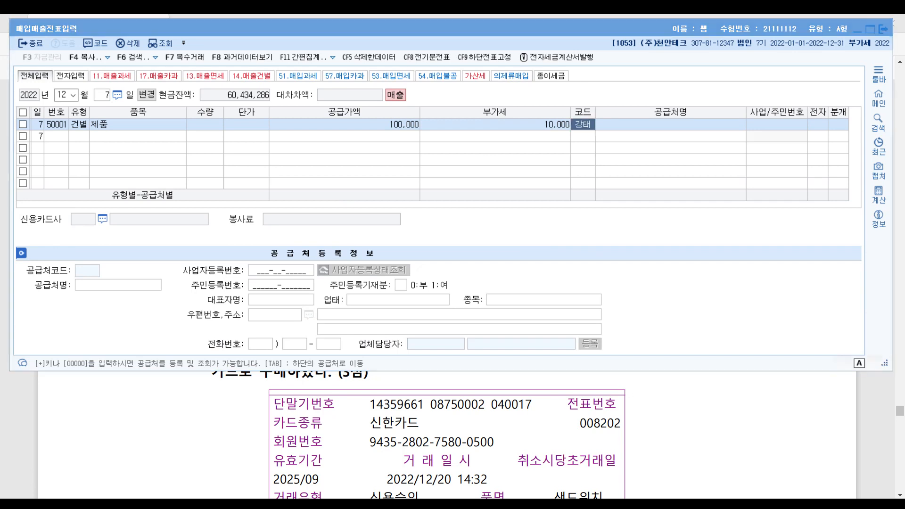
{"action": "key", "text": "Return"}
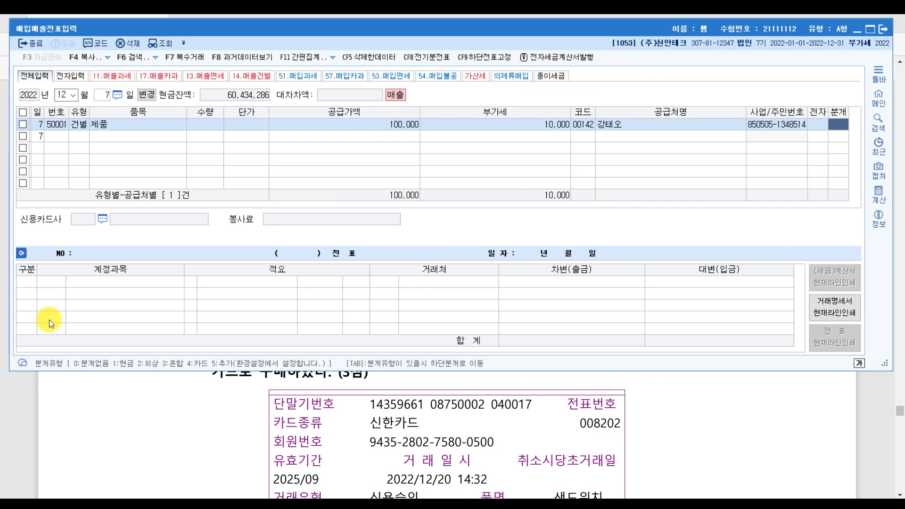
{"action": "type", "text": "1"}
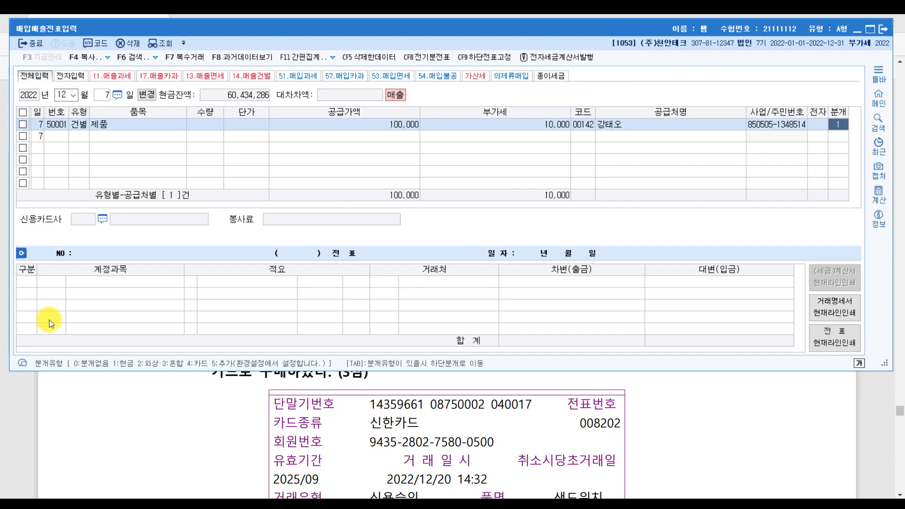
{"action": "key", "text": "Return"}
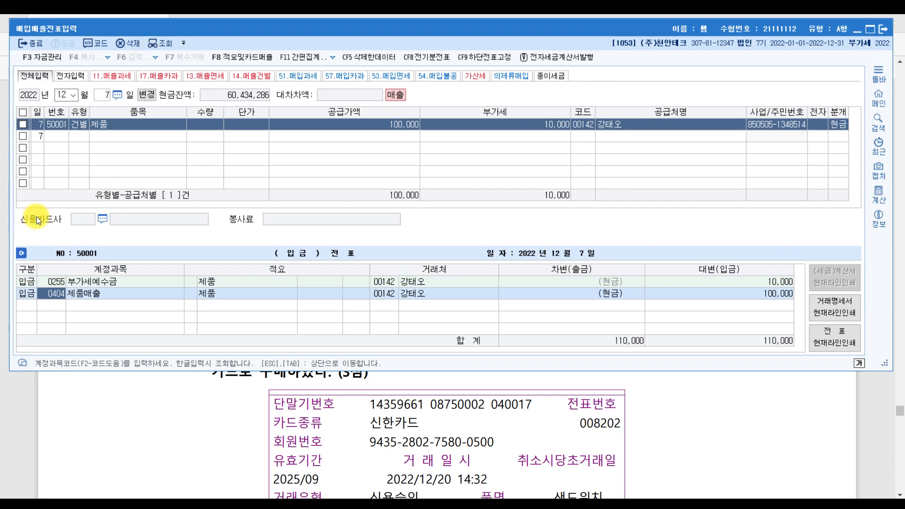
{"action": "left_click", "coordinate": [106, 293]}
- Switch to the exam PDF and, in question 5, circle the purchase word 구매 and underline 신용카드
{"action": "left_click", "coordinate": [864, 404]}
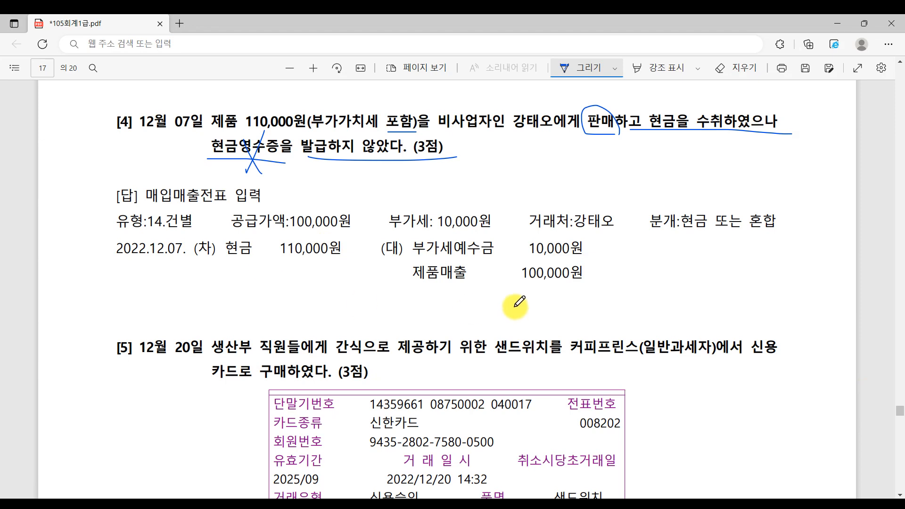
{"action": "scroll", "coordinate": [518, 301], "scroll_direction": "down", "scroll_amount": 4}
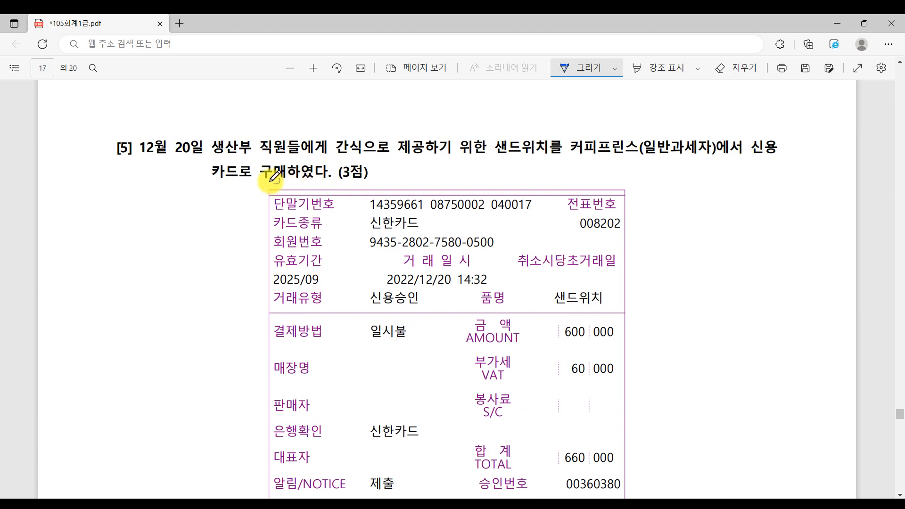
{"action": "left_click_drag", "start_coordinate": [273, 179], "coordinate": [285, 186]}
{"action": "left_click_drag", "start_coordinate": [212, 183], "coordinate": [234, 181]}
{"action": "left_click_drag", "start_coordinate": [740, 154], "coordinate": [777, 157]}
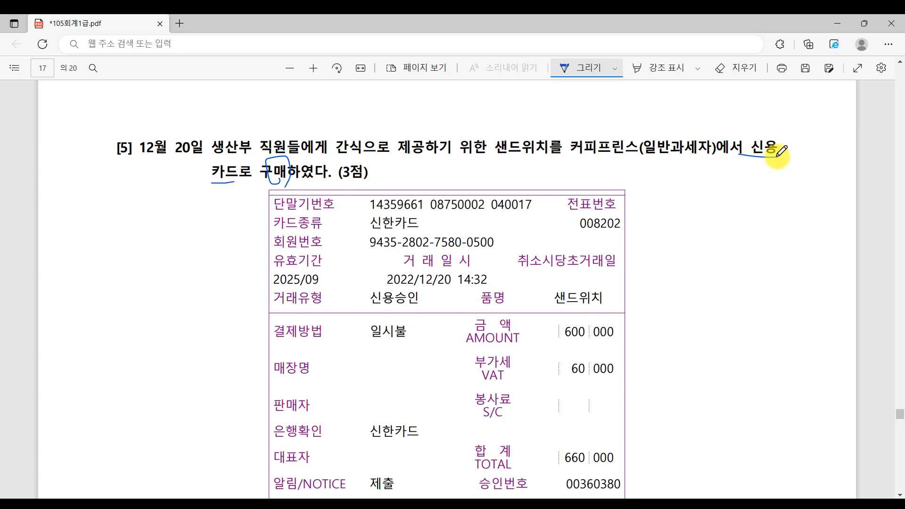
- Switch to the voucher entry window and start a December 20 entry with VAT type 57 카과
{"action": "key", "text": "alt+Tab"}
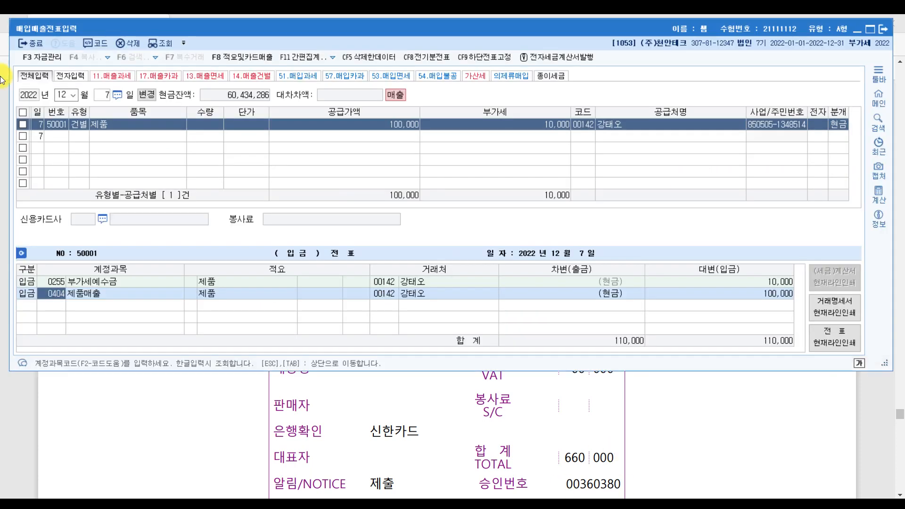
{"action": "left_click", "coordinate": [106, 100]}
{"action": "type", "text": "20"}
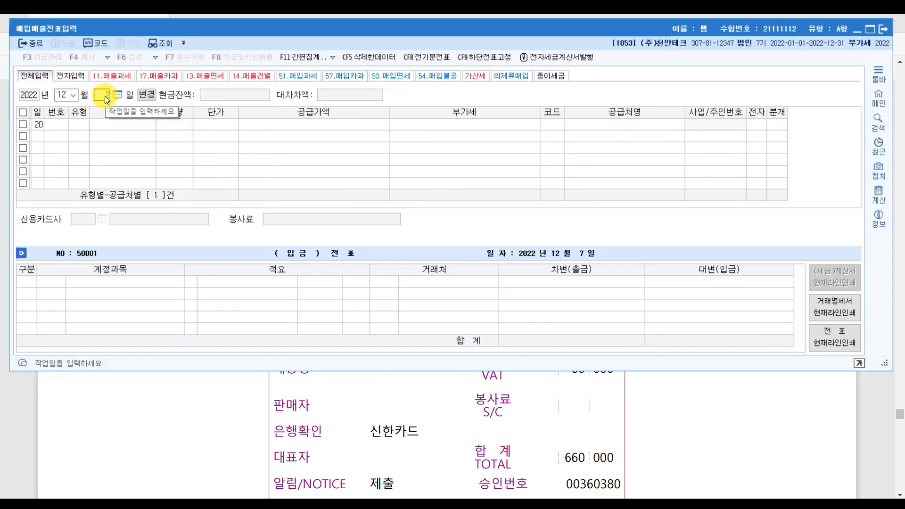
{"action": "key", "text": "Return"}
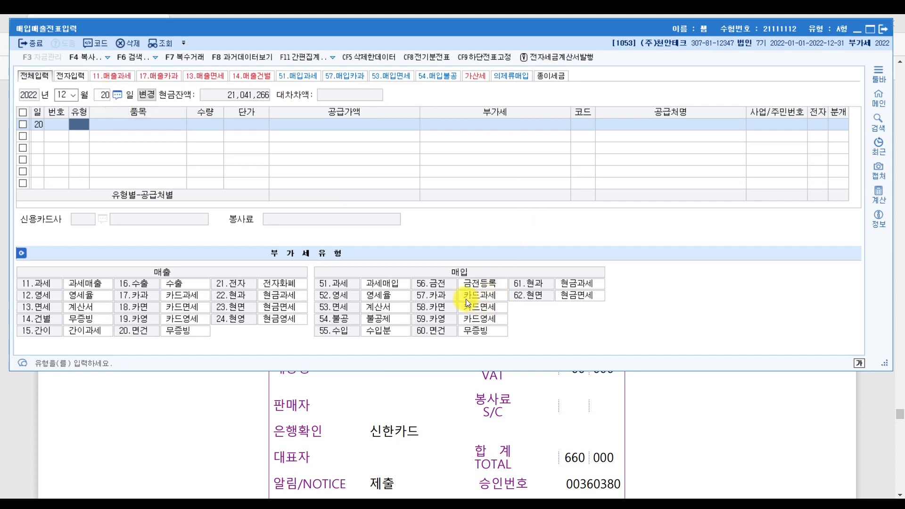
{"action": "left_click", "coordinate": [428, 295]}
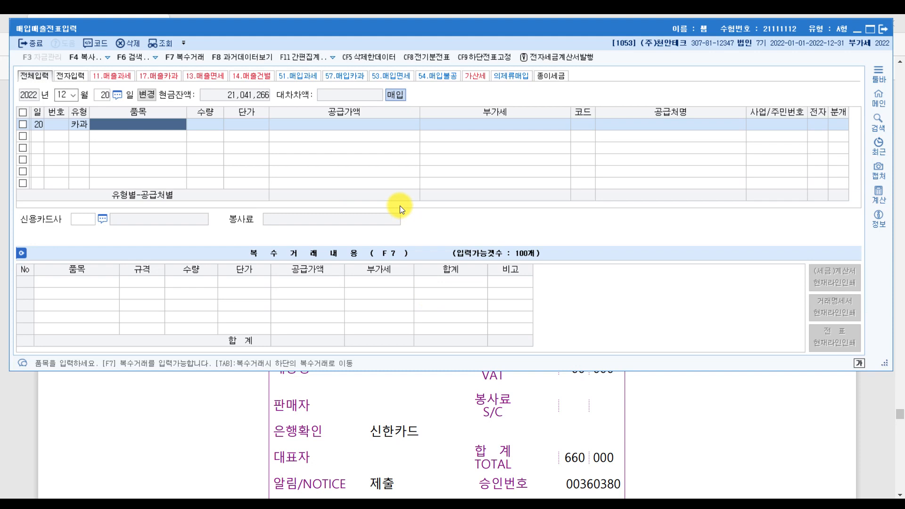
- Enter 간식 as the item of the December 20 purchase, leaving quantity and unit price blank
{"action": "type", "text": "간식"}
{"action": "key", "text": "Return"}
{"action": "key", "text": "Return"}
{"action": "key", "text": "Return"}
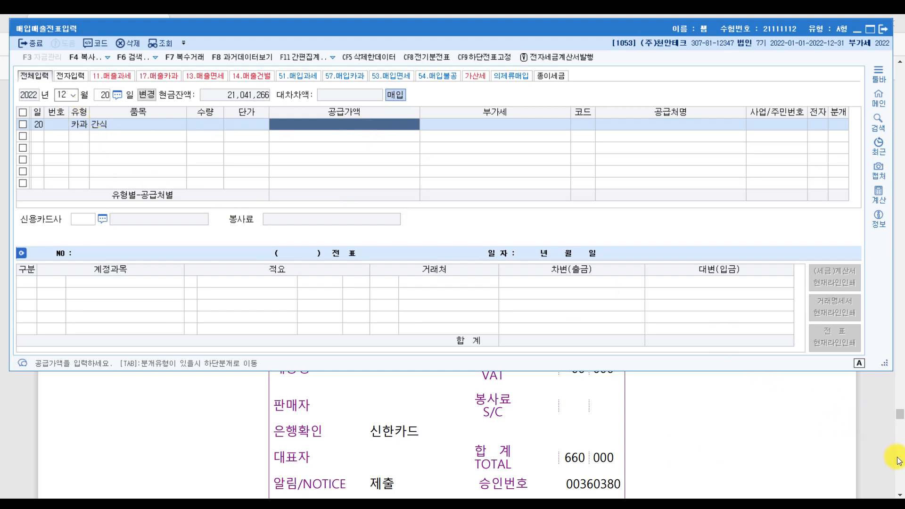
- In the exam PDF's question 5 receipt, underline the amount 600,000 and VAT 60,000, and circle the total 660,000
{"action": "left_click", "coordinate": [879, 436]}
{"action": "scroll", "coordinate": [583, 390], "scroll_direction": "down", "scroll_amount": 1}
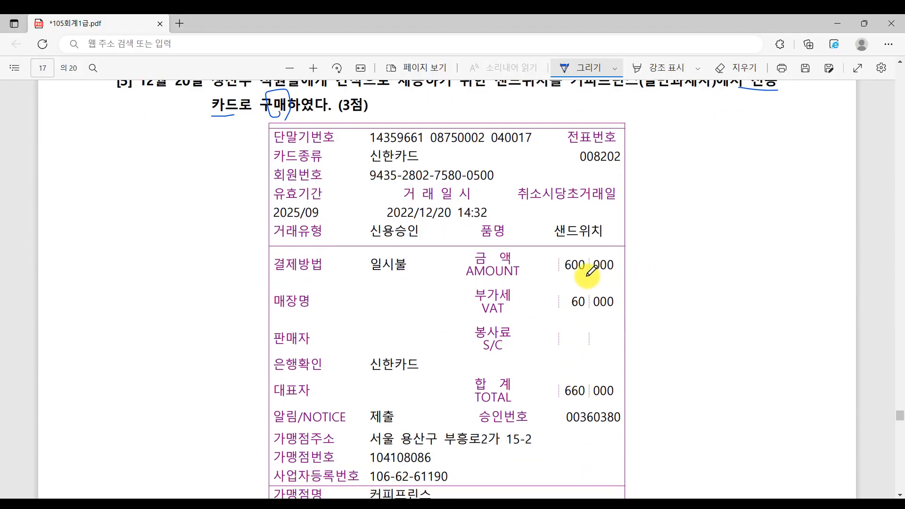
{"action": "left_click_drag", "start_coordinate": [554, 278], "coordinate": [625, 279]}
{"action": "left_click_drag", "start_coordinate": [543, 314], "coordinate": [626, 311]}
{"action": "left_click_drag", "start_coordinate": [551, 400], "coordinate": [599, 405]}
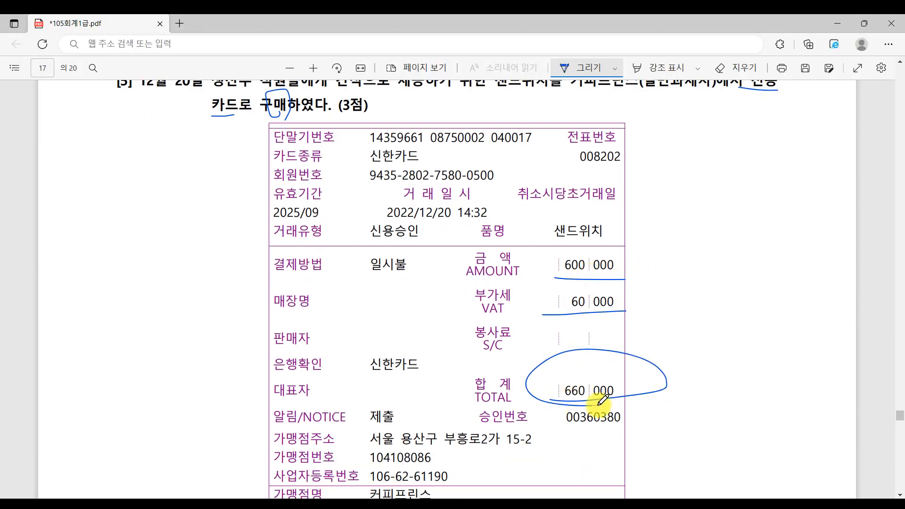
- Back in the voucher entry, set the purchase's supply value to 600,000 and the supplier to 커피프린스
{"action": "left_click", "coordinate": [628, 506]}
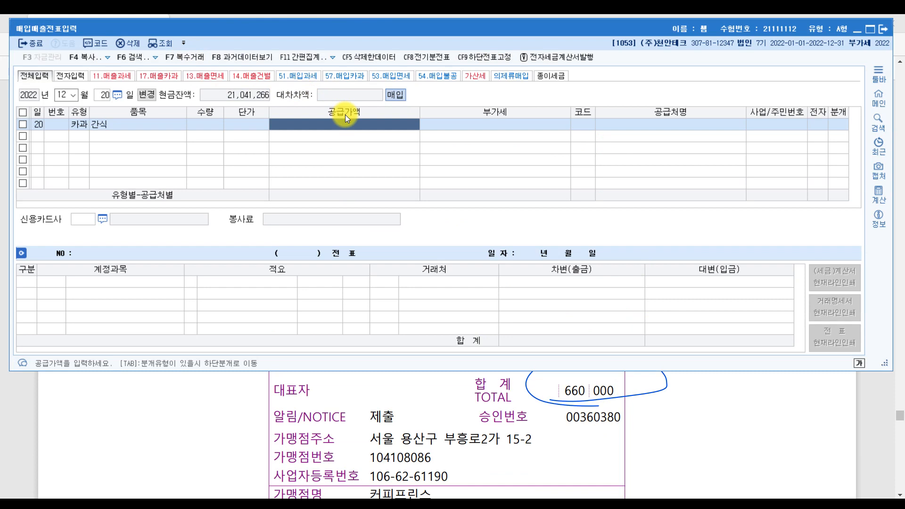
{"action": "type", "text": "600000"}
{"action": "key", "text": "Return"}
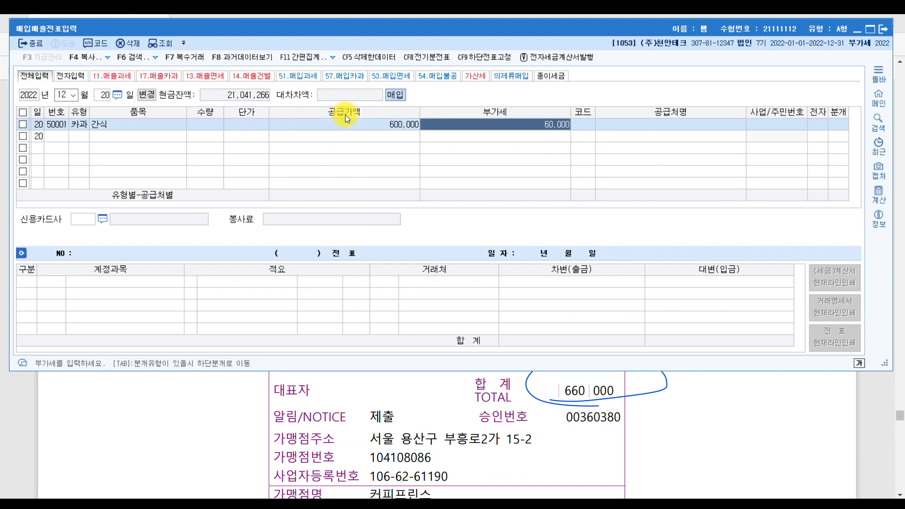
{"action": "left_click", "coordinate": [584, 124]}
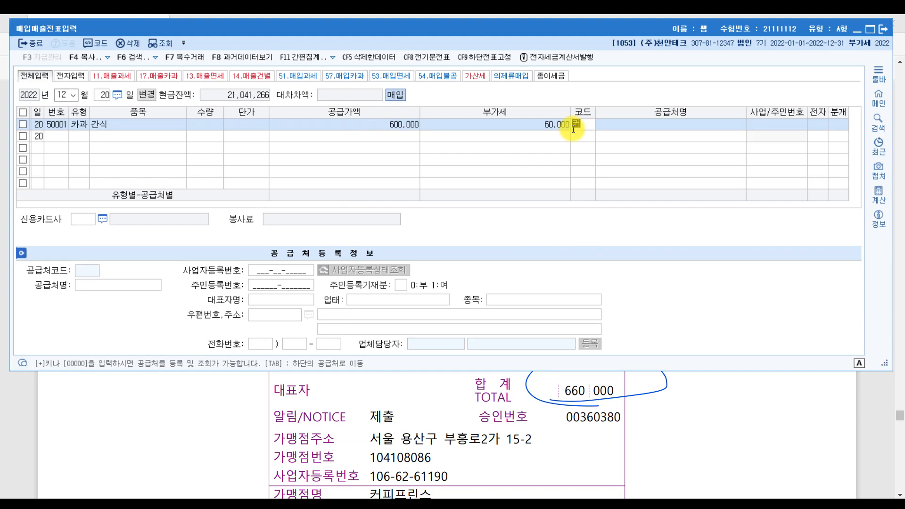
{"action": "type", "text": "커피"}
{"action": "key", "text": "Return"}
{"action": "key", "text": "Return"}
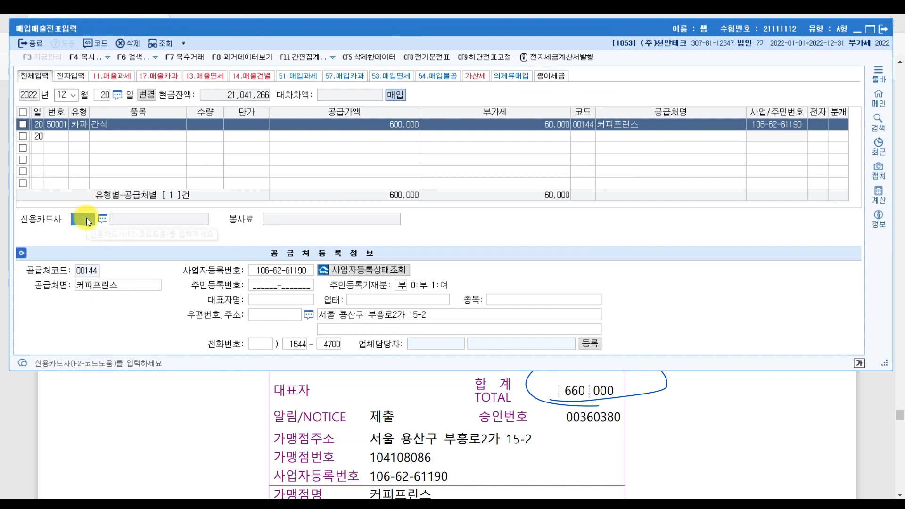
- Underline the card type on the PDF receipt and set the voucher's credit card company to 신한카드
{"action": "key", "text": "F2"}
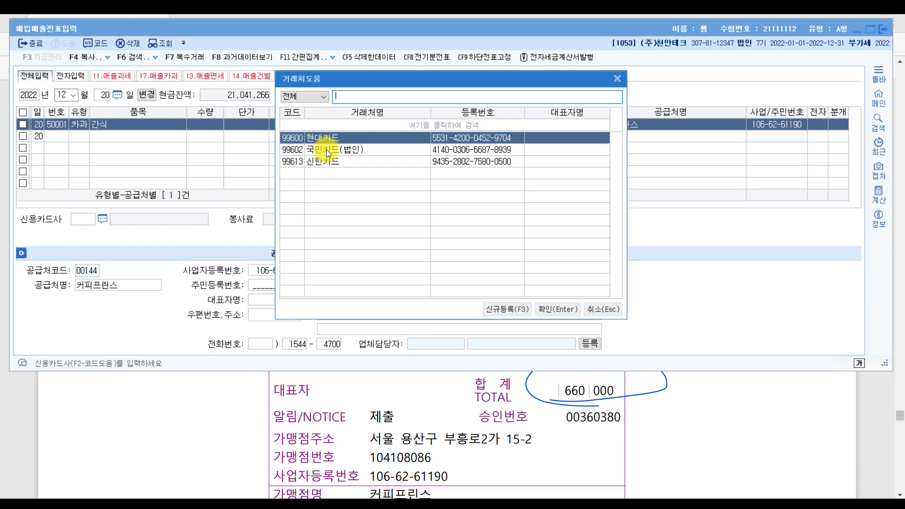
{"action": "left_click", "coordinate": [865, 431]}
{"action": "mouse_move", "coordinate": [379, 168]}
{"action": "left_mouse_down"}
{"action": "mouse_move", "coordinate": [354, 152]}
{"action": "mouse_move", "coordinate": [420, 169]}
{"action": "left_mouse_up"}
{"action": "left_click", "coordinate": [639, 503]}
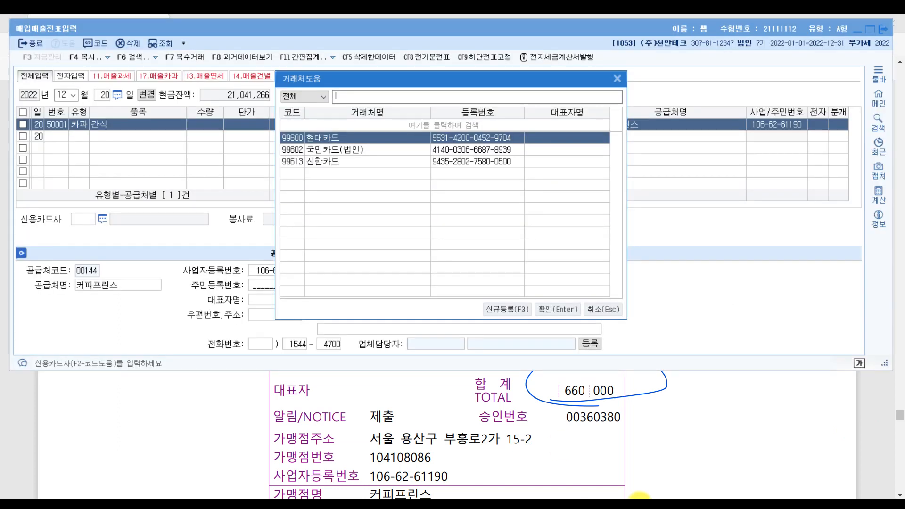
{"action": "double_click", "coordinate": [349, 163]}
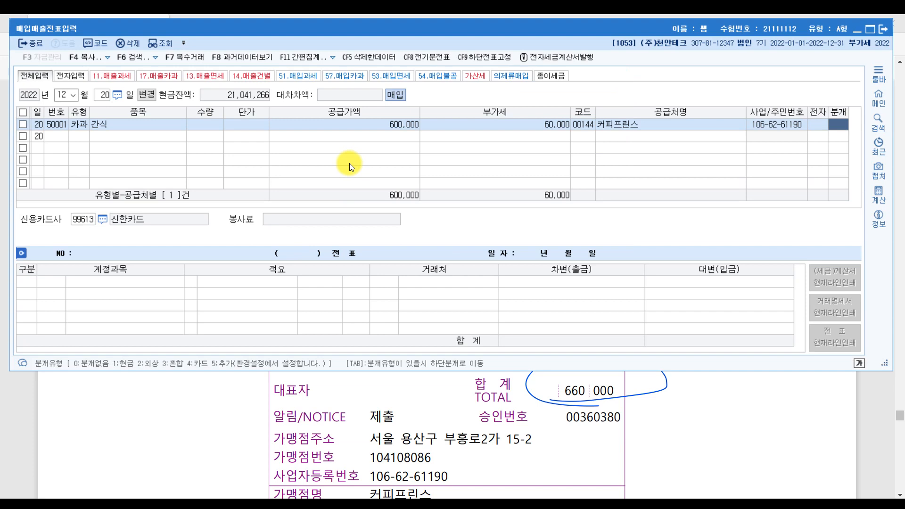
- Set the journal type to 4 카드 and change the 원재료 debit line's account to 0511 복리후생비 (제조원가)
{"action": "key", "text": "4"}
{"action": "key", "text": "Return"}
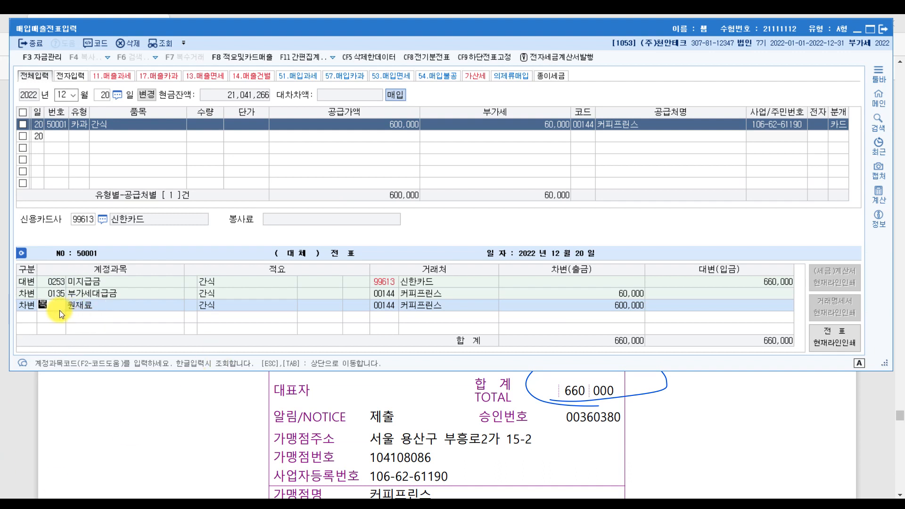
{"action": "type", "text": "복리"}
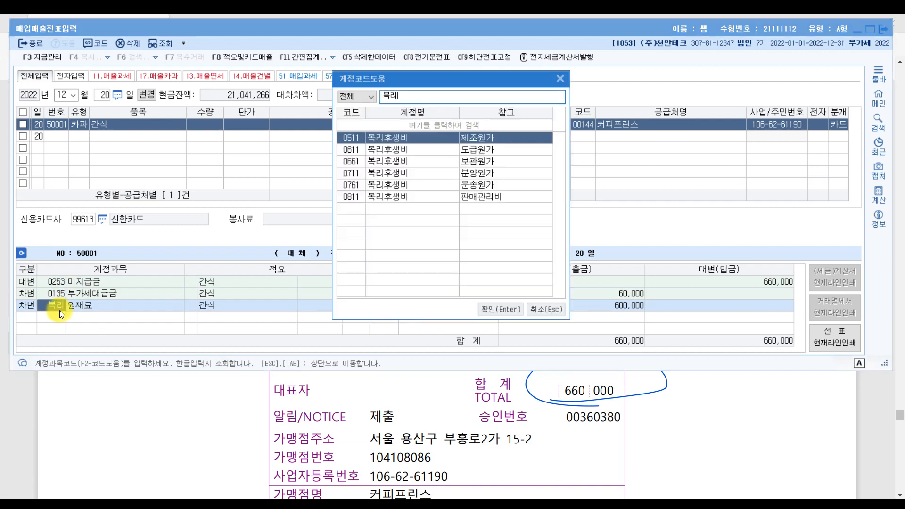
{"action": "key", "text": "Return"}
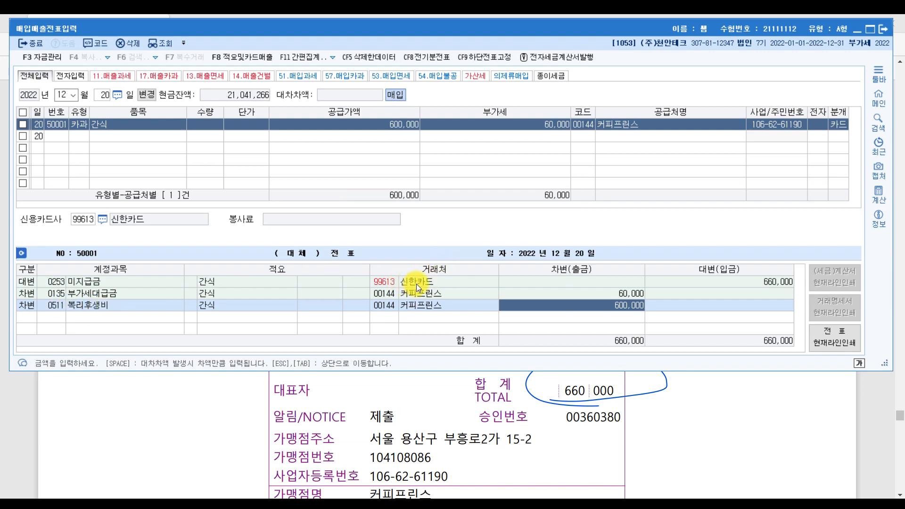
{"action": "left_click", "coordinate": [62, 278]}
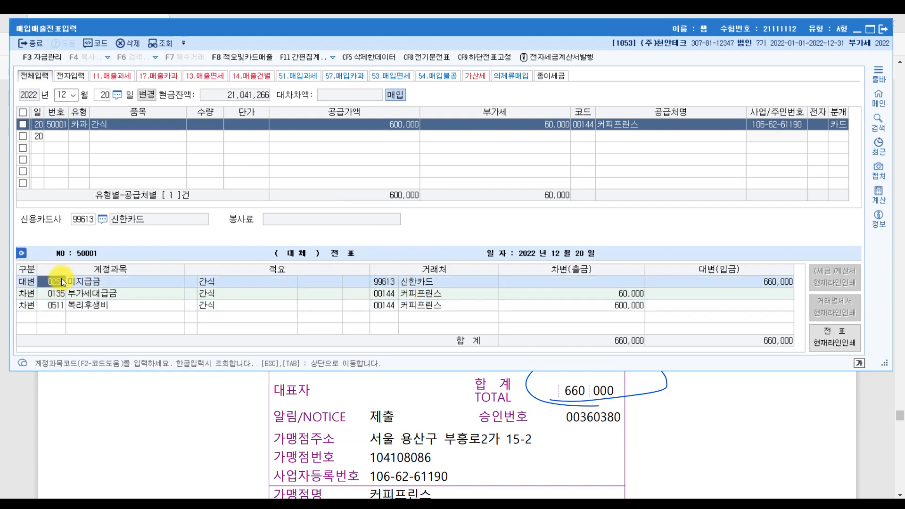
{"action": "left_click", "coordinate": [434, 281]}
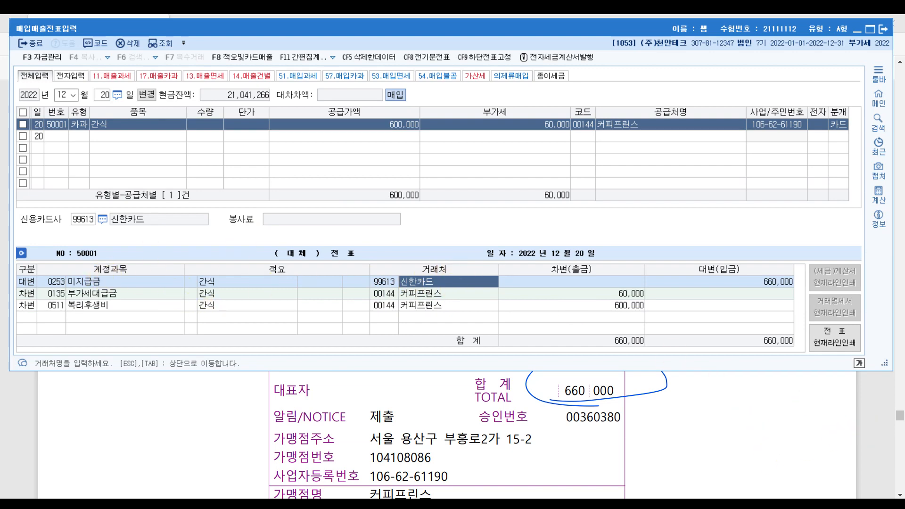
- In the exam PDF's question 6, underline 2,200,000원(부가가치세 포함) and 전자세금계산서, and circle 구입
{"action": "left_click", "coordinate": [866, 389]}
{"action": "scroll", "coordinate": [331, 273], "scroll_direction": "down", "scroll_amount": 10}
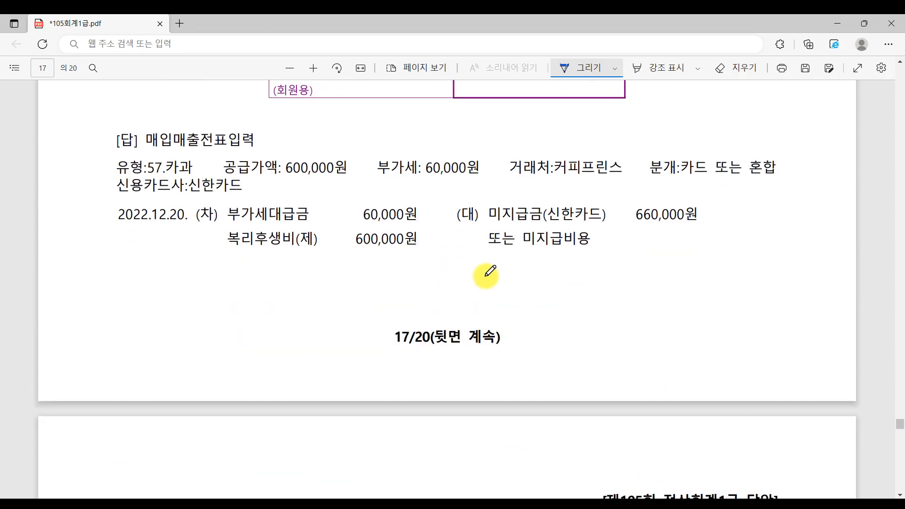
{"action": "scroll", "coordinate": [486, 273], "scroll_direction": "down", "scroll_amount": 5}
{"action": "scroll", "coordinate": [485, 273], "scroll_direction": "down", "scroll_amount": 3}
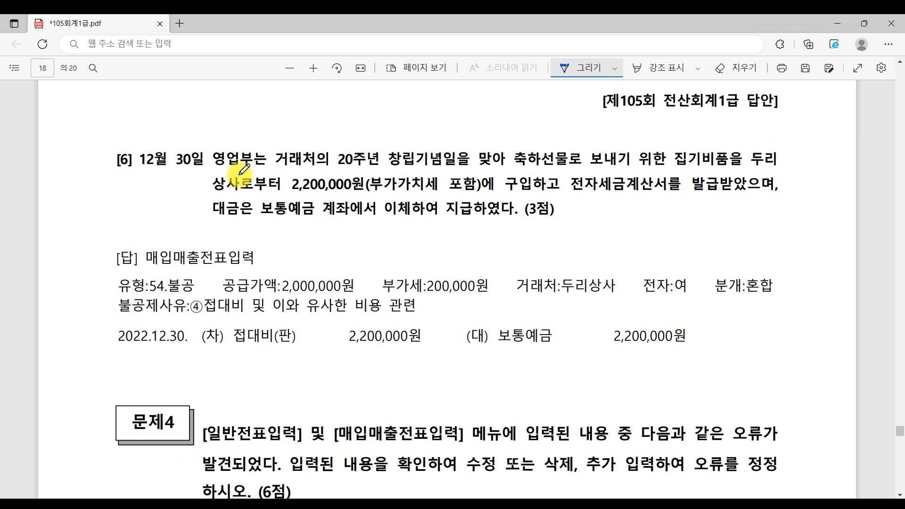
{"action": "mouse_move", "coordinate": [300, 185]}
{"action": "left_mouse_down"}
{"action": "mouse_move", "coordinate": [542, 184]}
{"action": "mouse_move", "coordinate": [538, 194]}
{"action": "mouse_move", "coordinate": [682, 198]}
{"action": "left_mouse_up"}
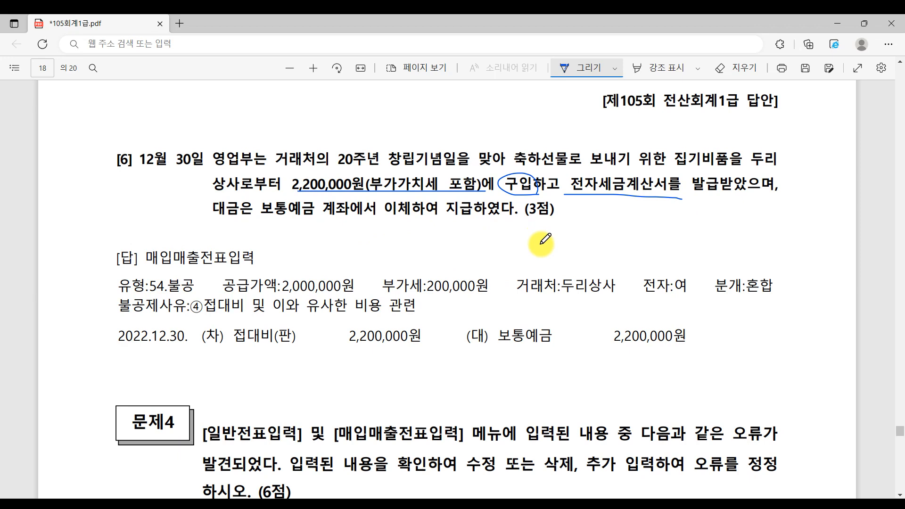
- Return to the purchase/sales voucher entry and set the voucher date to December 30
{"action": "left_click", "coordinate": [630, 505]}
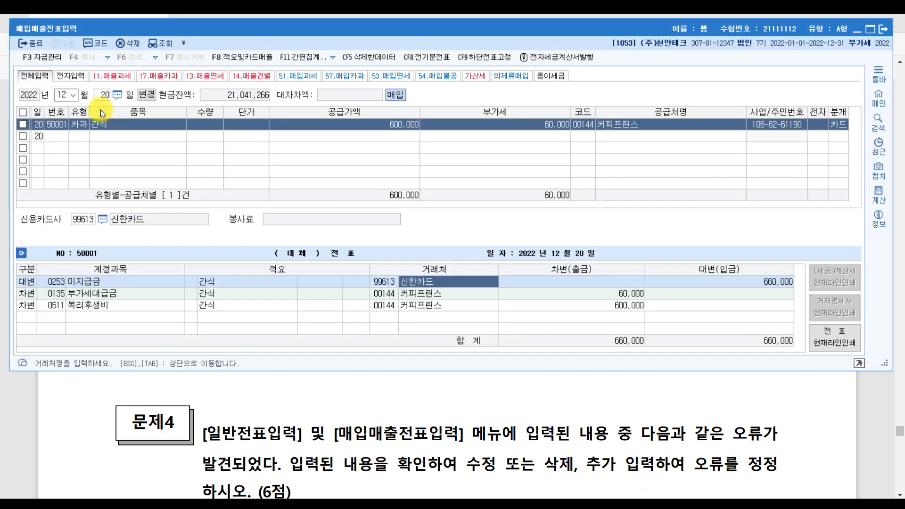
{"action": "left_click", "coordinate": [105, 97]}
{"action": "type", "text": "30"}
{"action": "key", "text": "Return"}
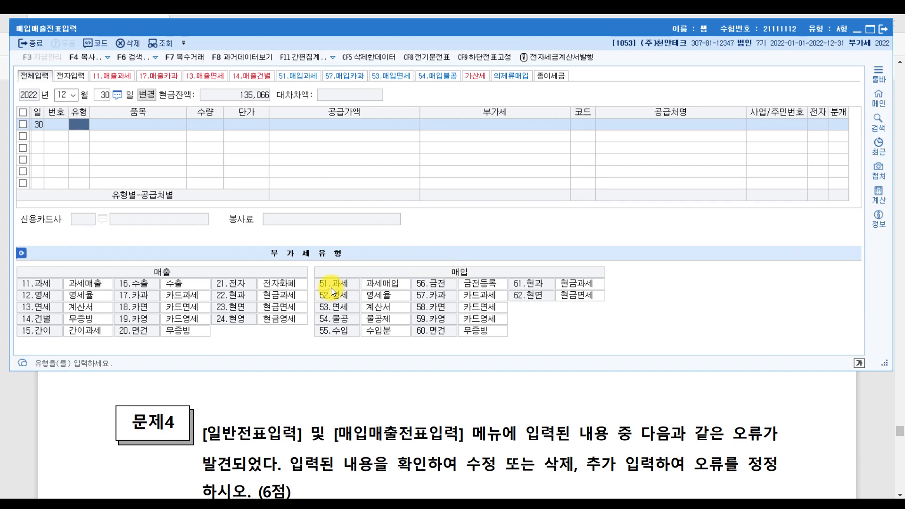
- In the exam PDF's question 6, underline the words 거래처 and 축하선물로
{"action": "left_click", "coordinate": [877, 401]}
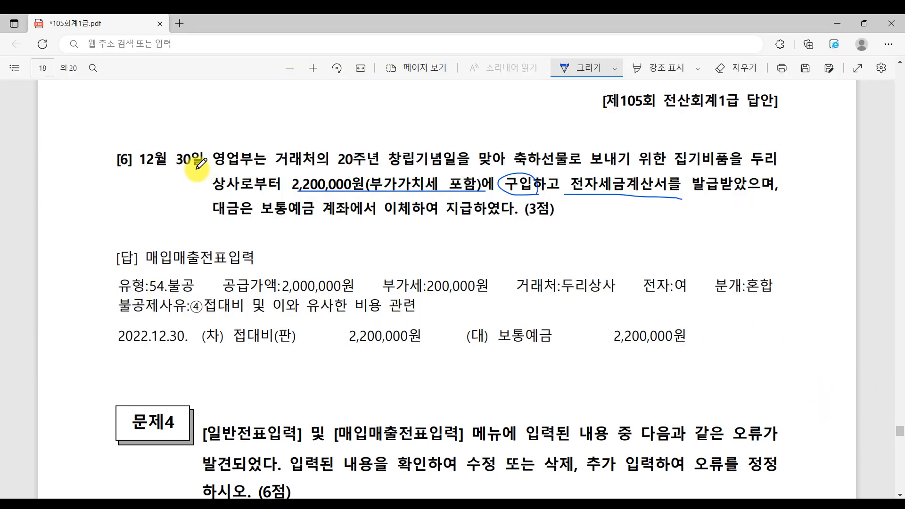
{"action": "left_click_drag", "start_coordinate": [276, 166], "coordinate": [319, 162]}
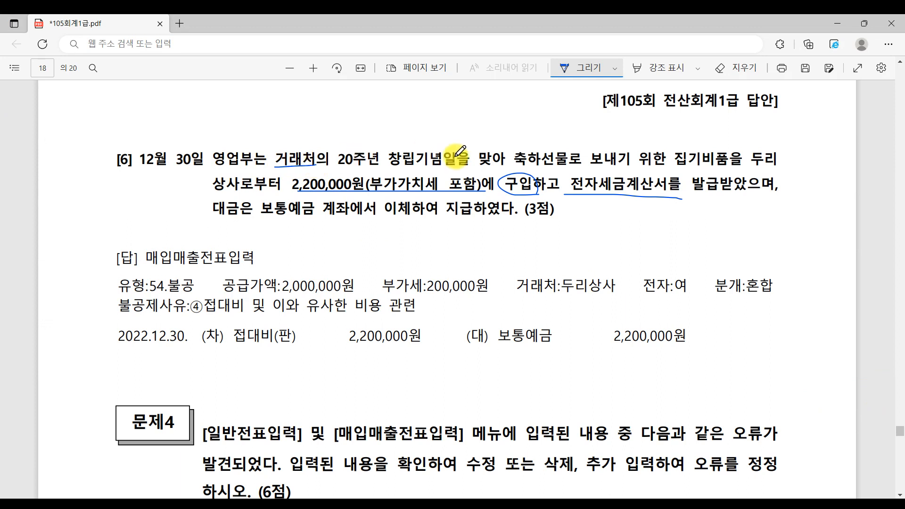
{"action": "left_click_drag", "start_coordinate": [511, 169], "coordinate": [581, 163]}
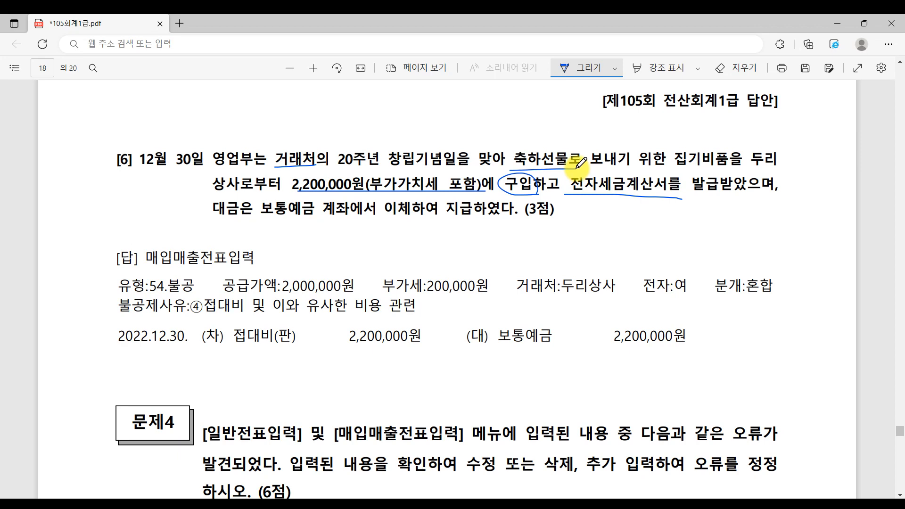
- In the December 30 voucher, set the type to 54 불공 and the item to 집기비품, leaving quantity and unit price blank
{"action": "left_click", "coordinate": [639, 507]}
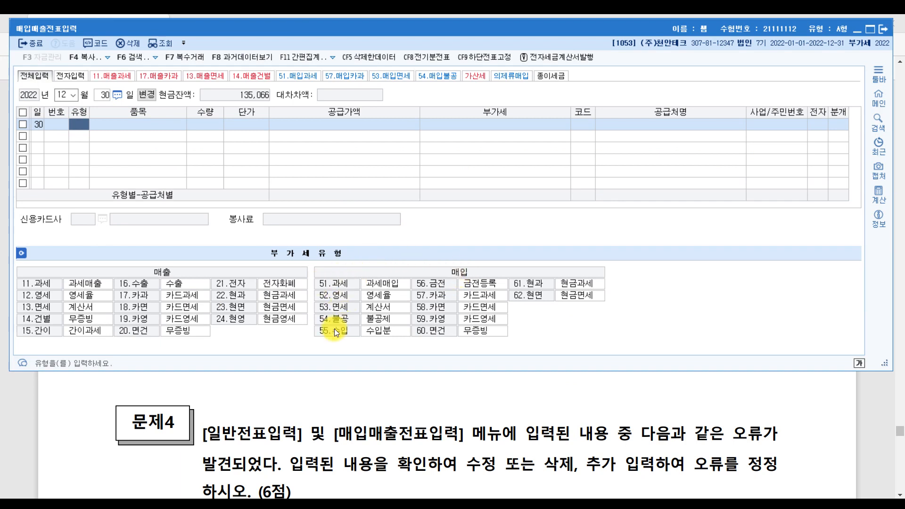
{"action": "type", "text": "54"}
{"action": "key", "text": "Return"}
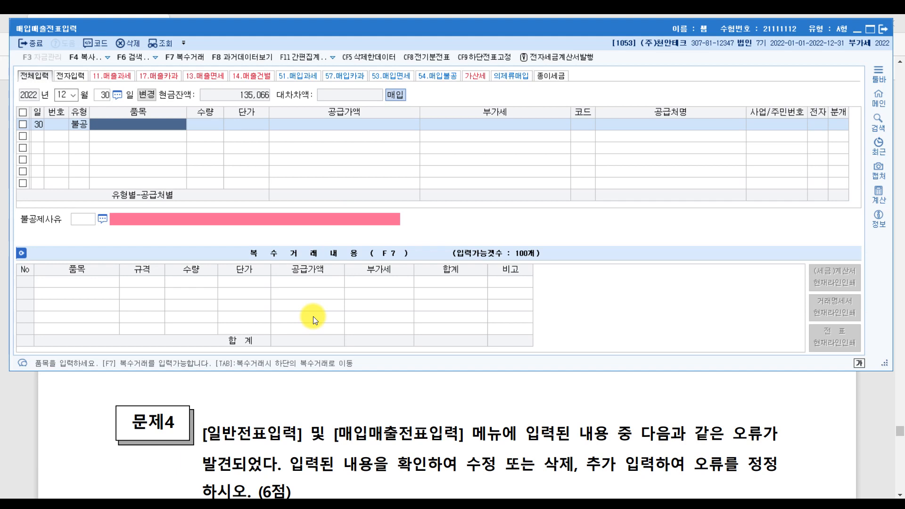
{"action": "type", "text": "집기비품"}
{"action": "key", "text": "Return"}
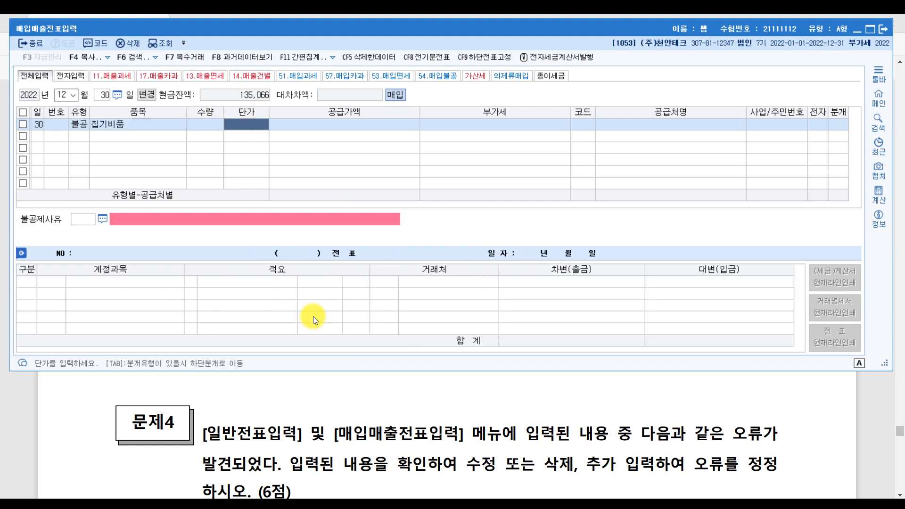
{"action": "key", "text": "Return"}
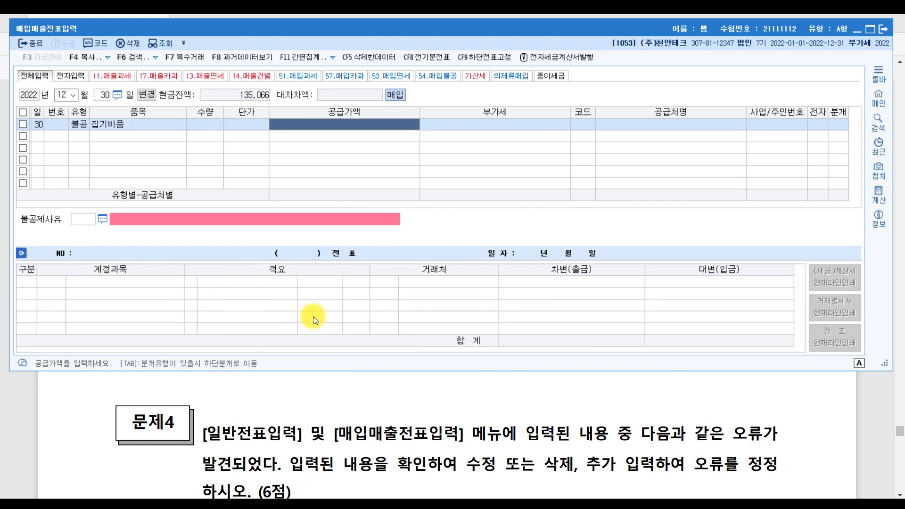
- On the exam PDF's question 6, circle 2,200,000원 and jot ÷1.1 above it
{"action": "left_click", "coordinate": [872, 394]}
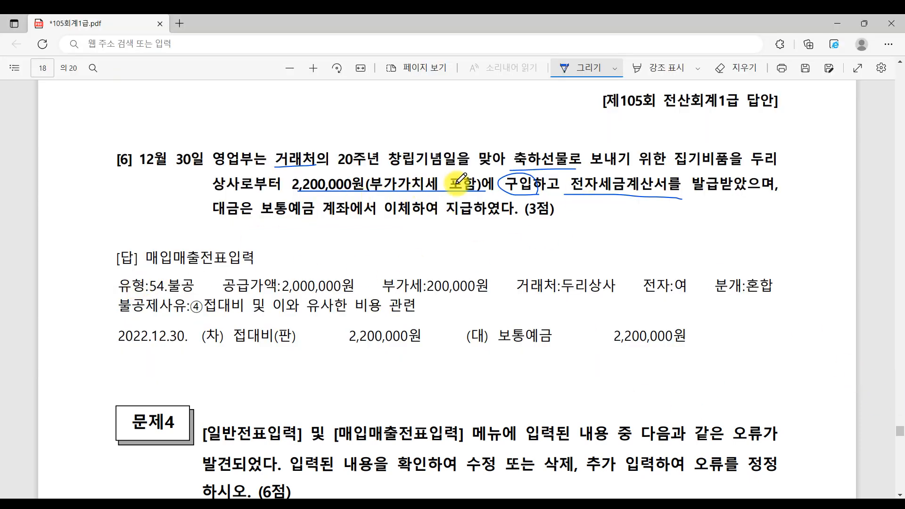
{"action": "mouse_move", "coordinate": [299, 186]}
{"action": "left_mouse_down"}
{"action": "mouse_move", "coordinate": [369, 177]}
{"action": "mouse_move", "coordinate": [333, 179]}
{"action": "mouse_move", "coordinate": [353, 132]}
{"action": "mouse_move", "coordinate": [412, 136]}
{"action": "left_mouse_up"}
{"action": "left_click", "coordinate": [393, 139]}
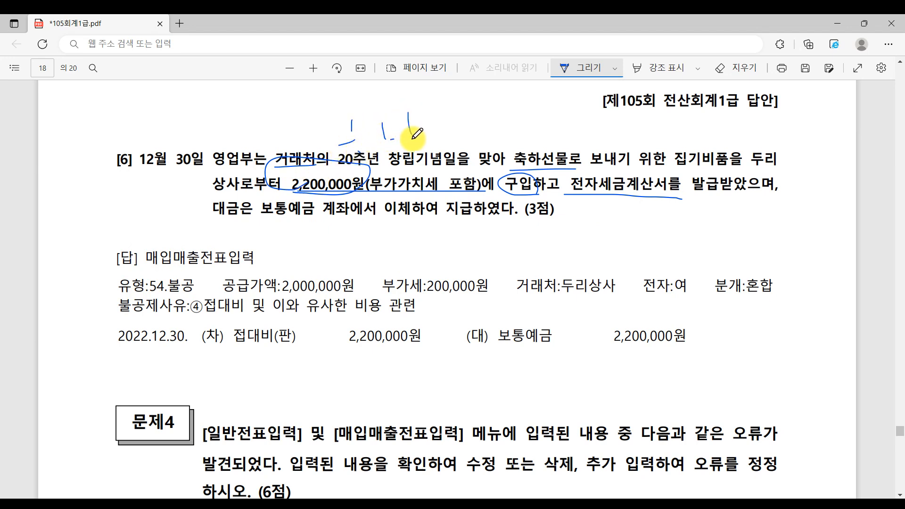
- Back in the voucher entry, set the 집기비품 purchase's supply value to 2,000,000 and accept the VAT amount
{"action": "key", "text": "alt+Tab"}
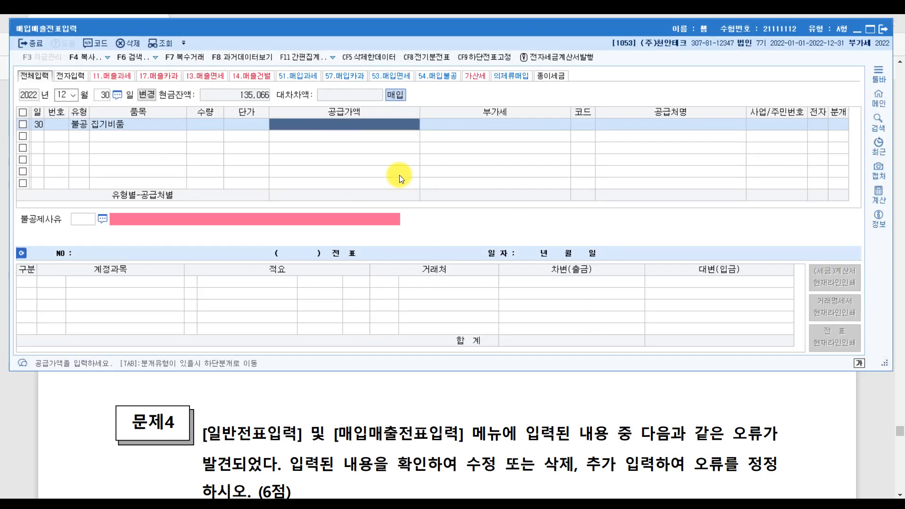
{"action": "type", "text": "2000000"}
{"action": "key", "text": "Return"}
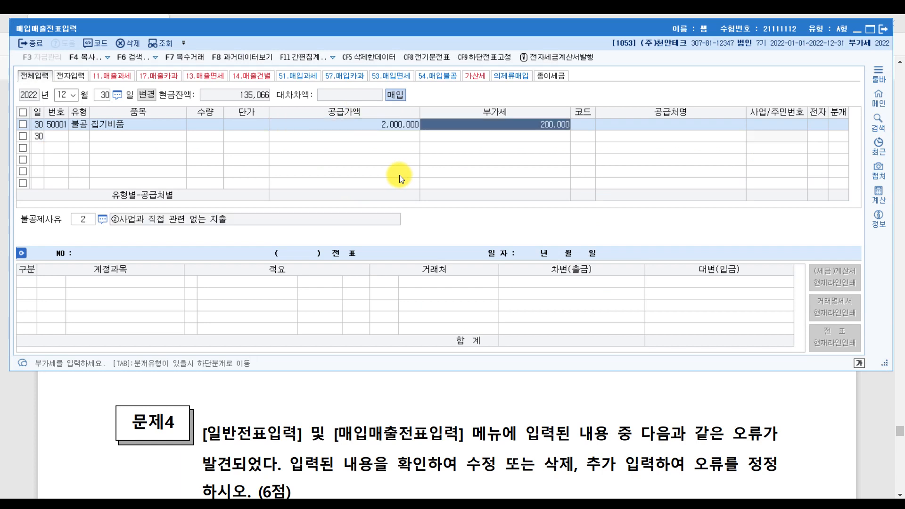
{"action": "key", "text": "Return"}
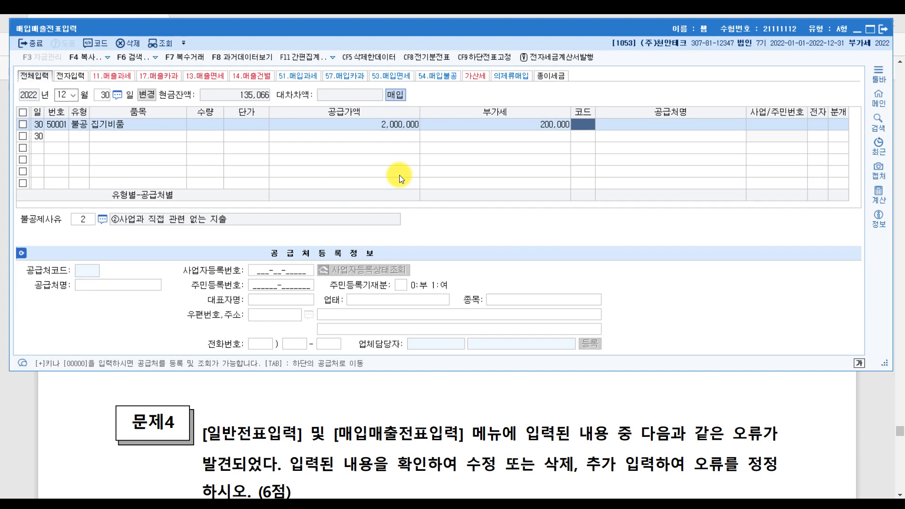
- Set the purchase's supplier to 두리상사 and mark the tax invoice as electronic (여)
{"action": "type", "text": "두리"}
{"action": "key", "text": "Return"}
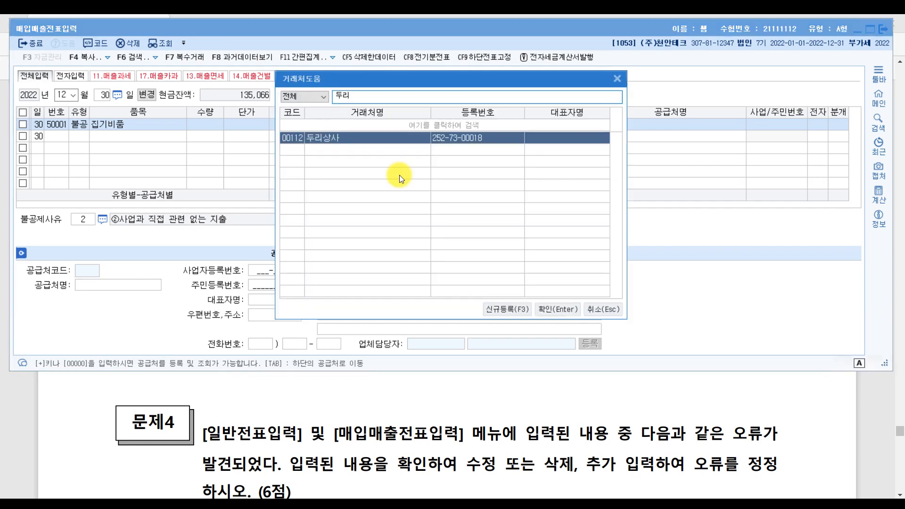
{"action": "key", "text": "Return"}
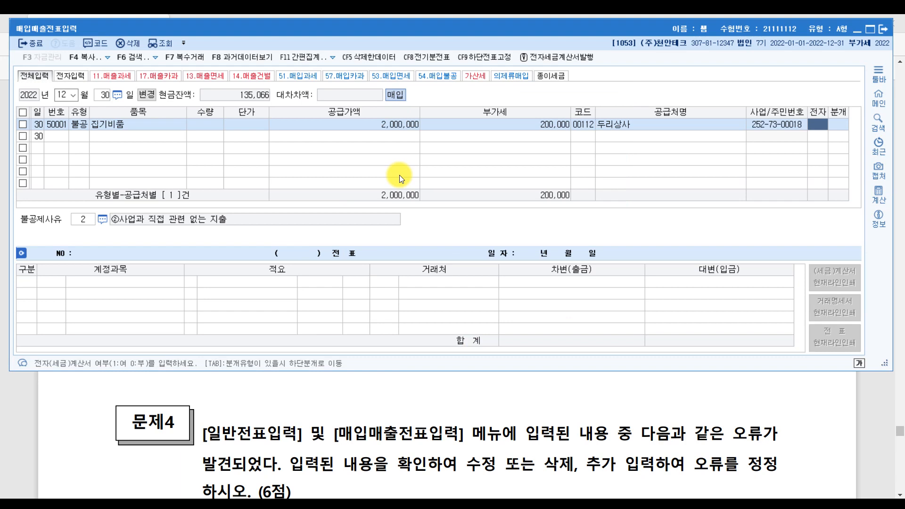
{"action": "type", "text": "1"}
{"action": "key", "text": "Return"}
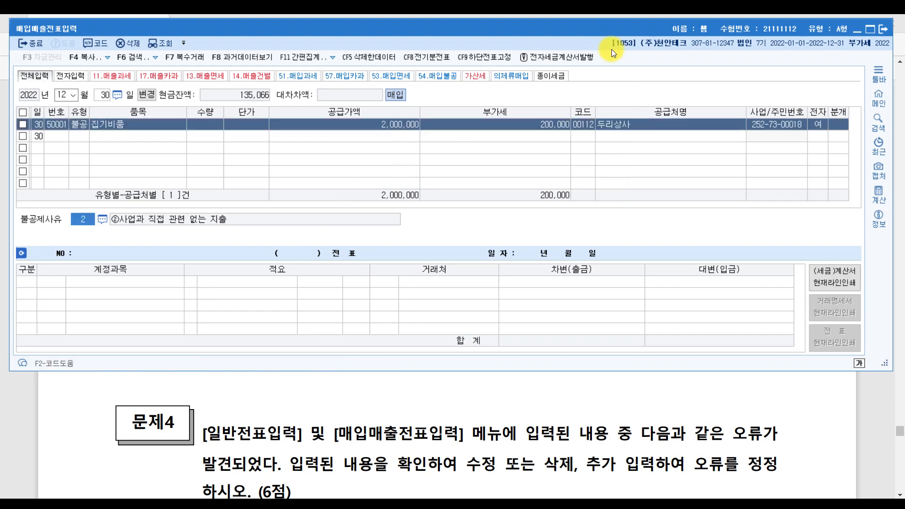
- Set the voucher's non-deduction reason (불공제사유) to ④접대비 및 이와 유사한 비용 관련
{"action": "left_click", "coordinate": [80, 226]}
{"action": "key", "text": "F2"}
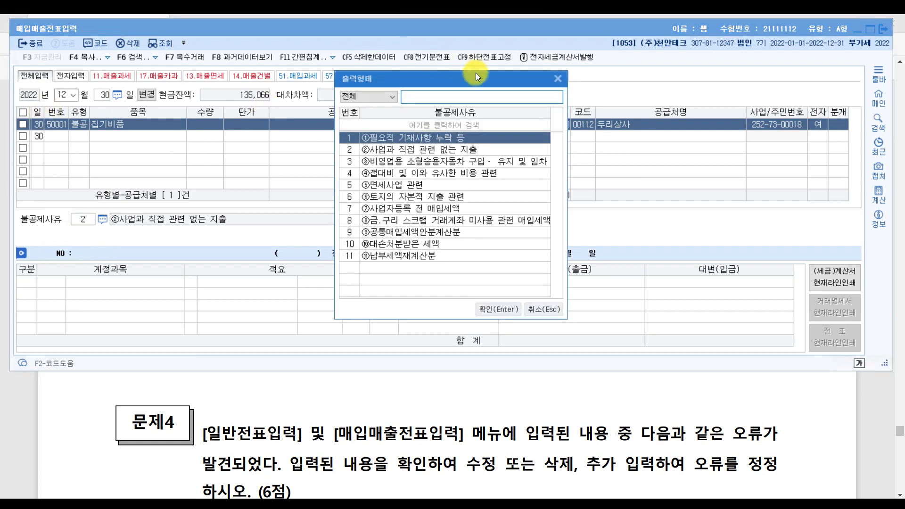
{"action": "left_click", "coordinate": [477, 170]}
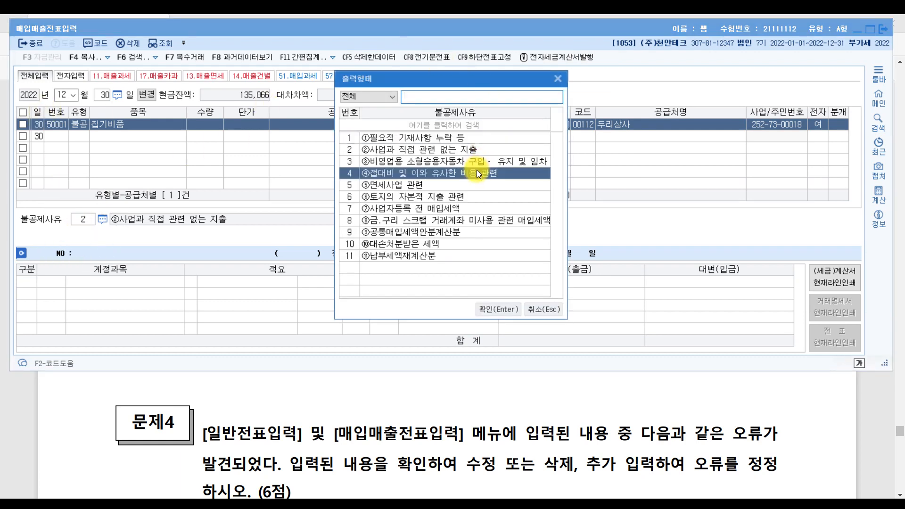
{"action": "key", "text": "Return"}
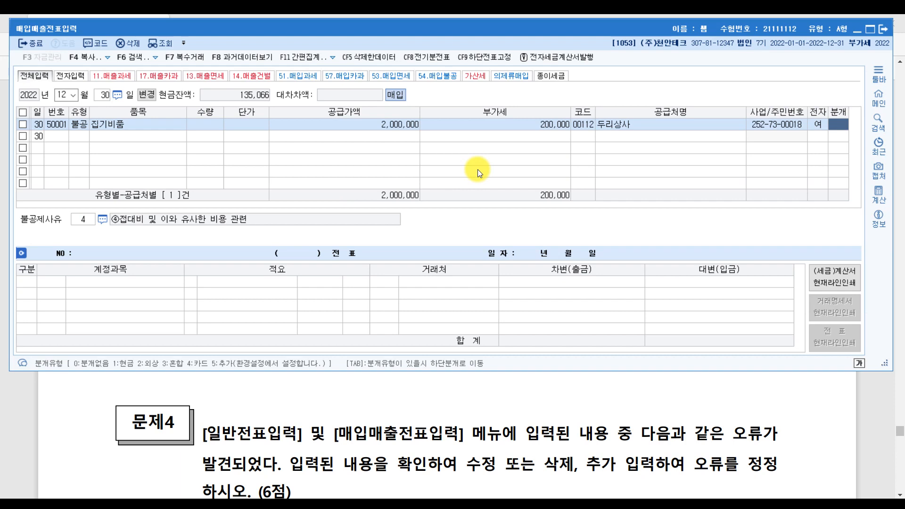
- Set the journal type to 3 혼합 and change the 원재료 debit line's account to 0813 접대비 (판매관리비)
{"action": "type", "text": "3"}
{"action": "key", "text": "Return"}
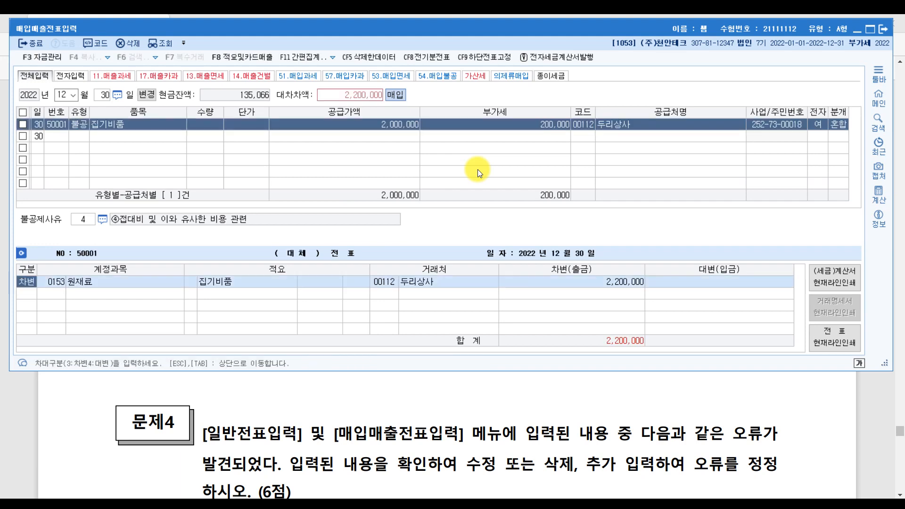
{"action": "left_click", "coordinate": [52, 284]}
{"action": "type", "text": "접대"}
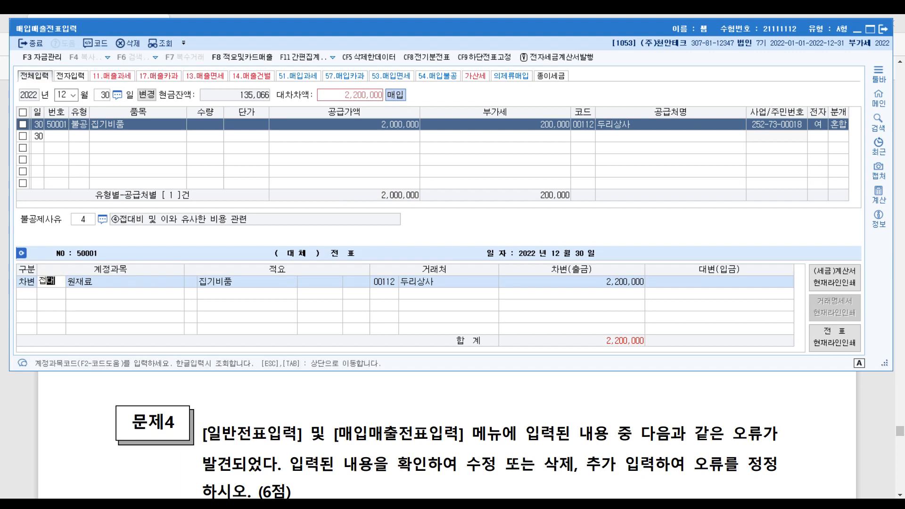
{"action": "key", "text": "Return"}
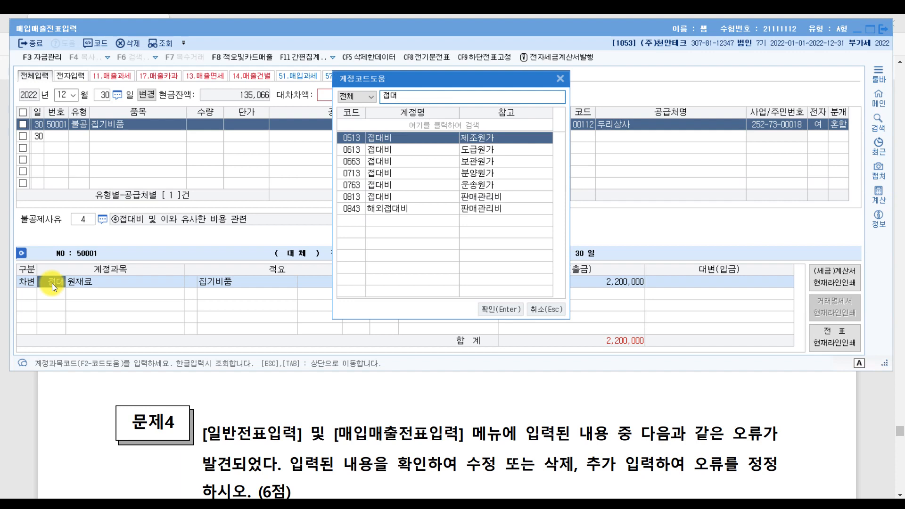
{"action": "key", "text": "Down"}
{"action": "key", "text": "Down"}
{"action": "key", "text": "Down"}
{"action": "key", "text": "Down"}
{"action": "key", "text": "Down"}
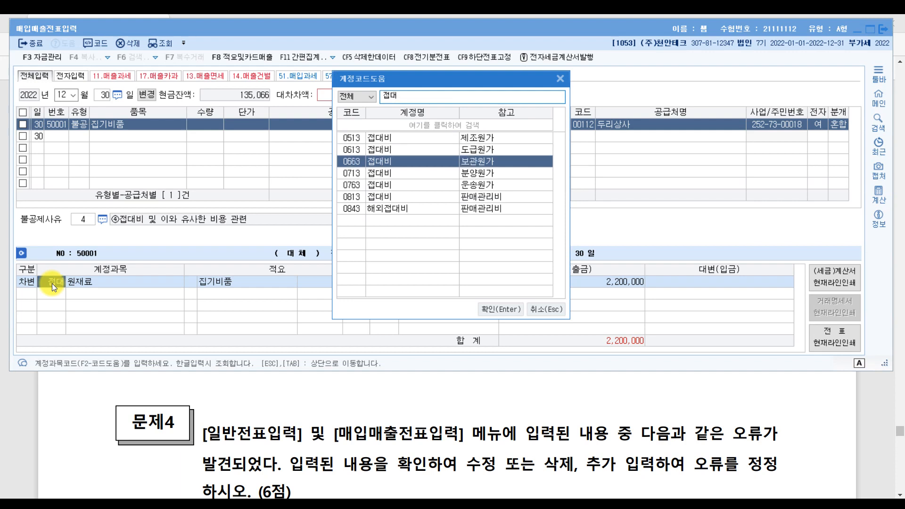
{"action": "key", "text": "Return"}
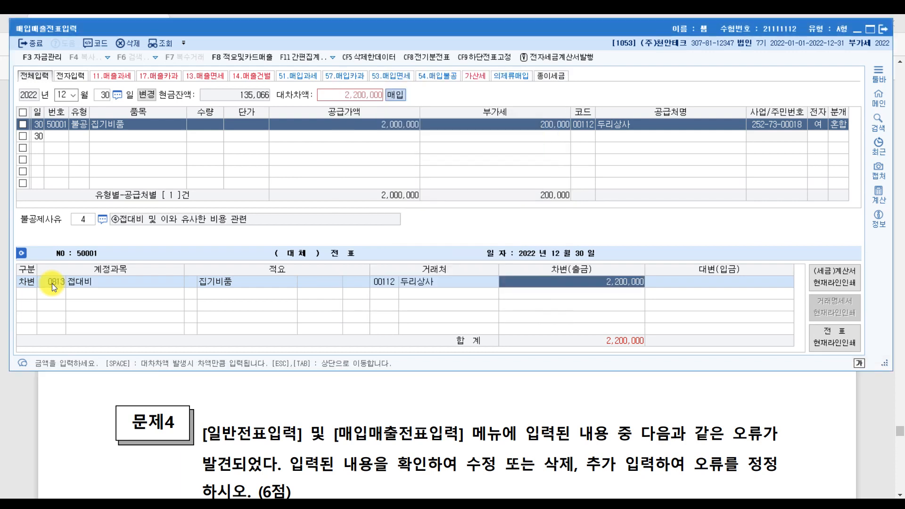
- Add a credit line to the journal entry with the 보통예금 account for 2,200,000
{"action": "key", "text": "Return"}
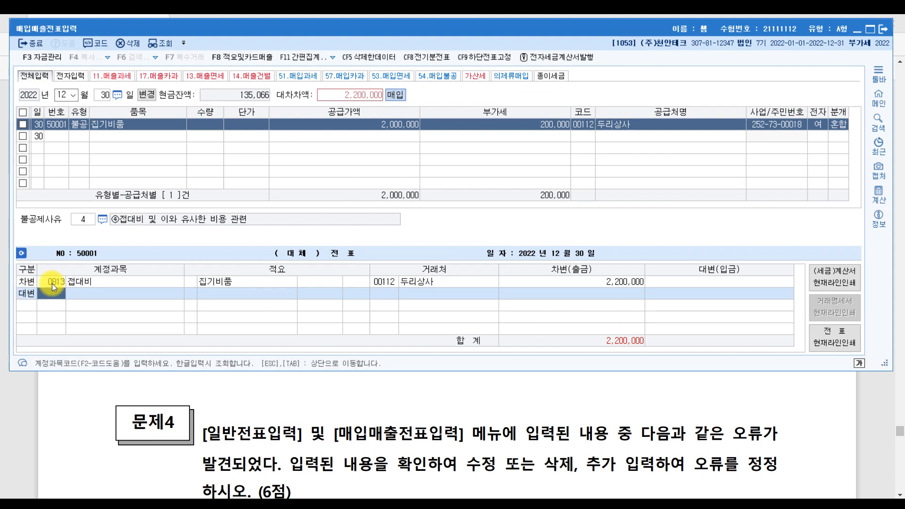
{"action": "type", "text": "보통"}
{"action": "key", "text": "Return"}
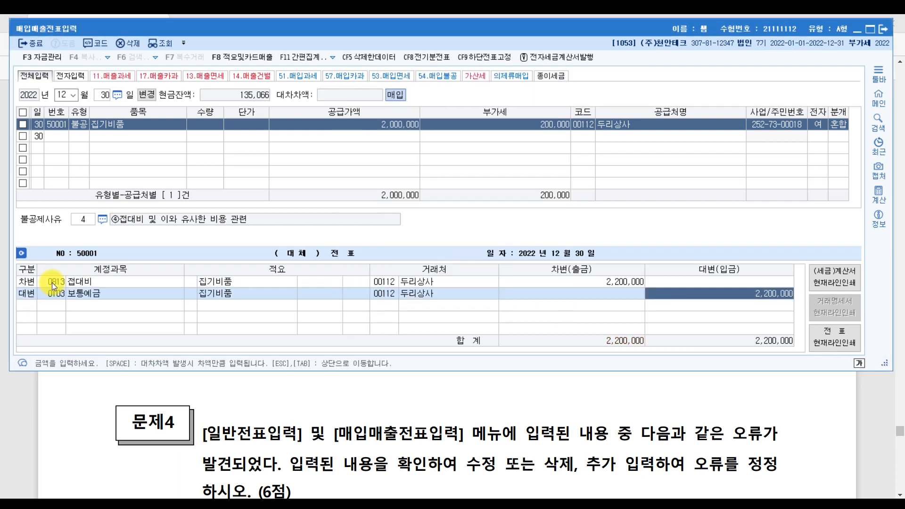
- In the exam PDF's 문제4, underline 일반전표입력 and 매입매출전표입력, plus the 보통예금 계좌에서 이체하였다 phrase in question 1
{"action": "left_click", "coordinate": [867, 416]}
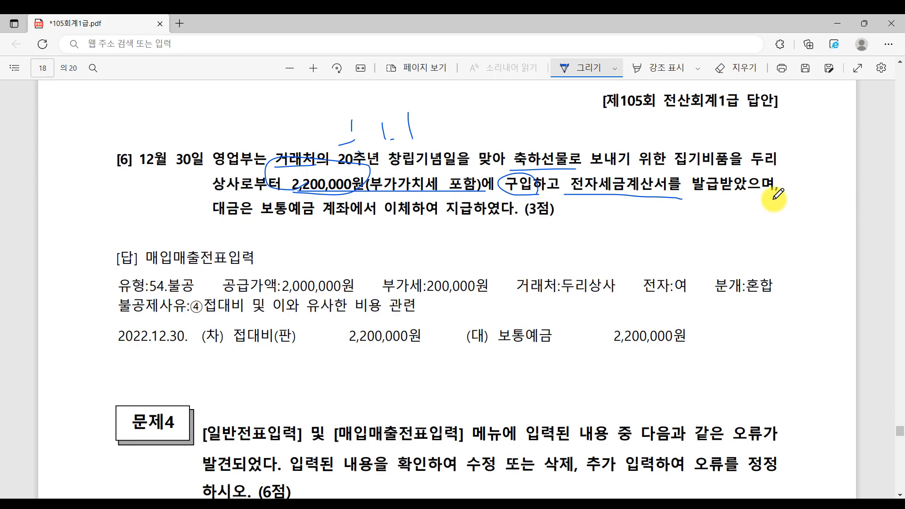
{"action": "scroll", "coordinate": [773, 193], "scroll_direction": "down", "scroll_amount": 7}
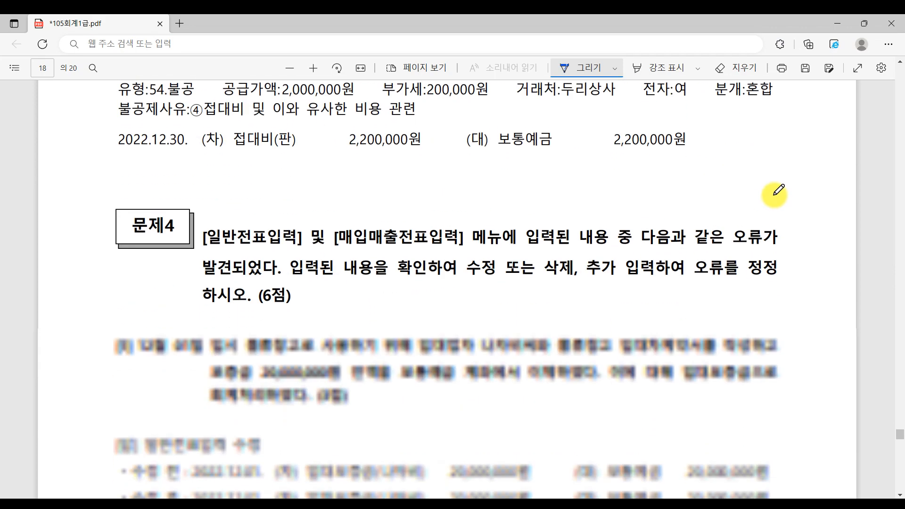
{"action": "scroll", "coordinate": [189, 141], "scroll_direction": "up", "scroll_amount": 2}
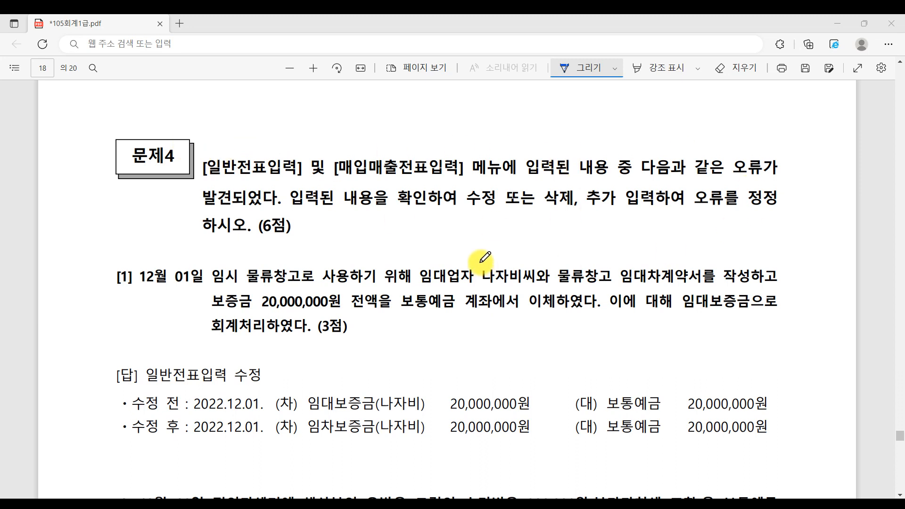
{"action": "left_click_drag", "start_coordinate": [203, 174], "coordinate": [452, 178]}
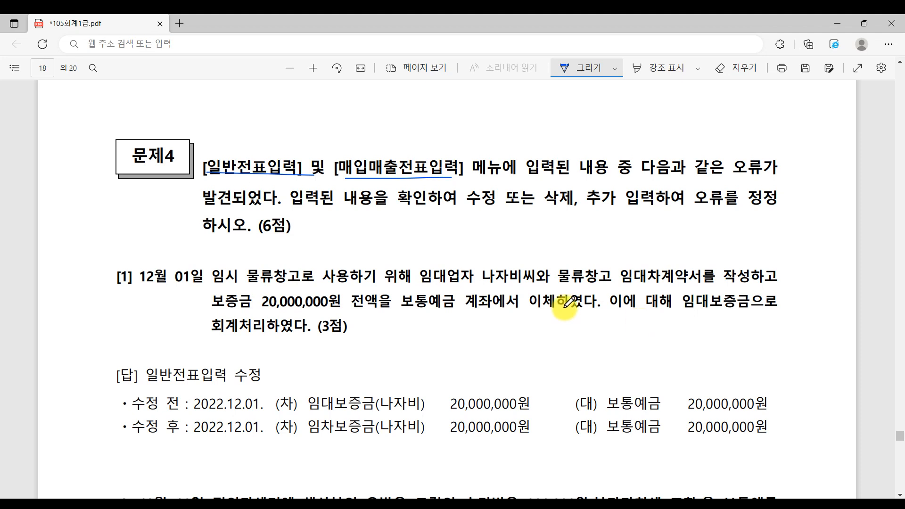
{"action": "left_click_drag", "start_coordinate": [371, 311], "coordinate": [576, 318]}
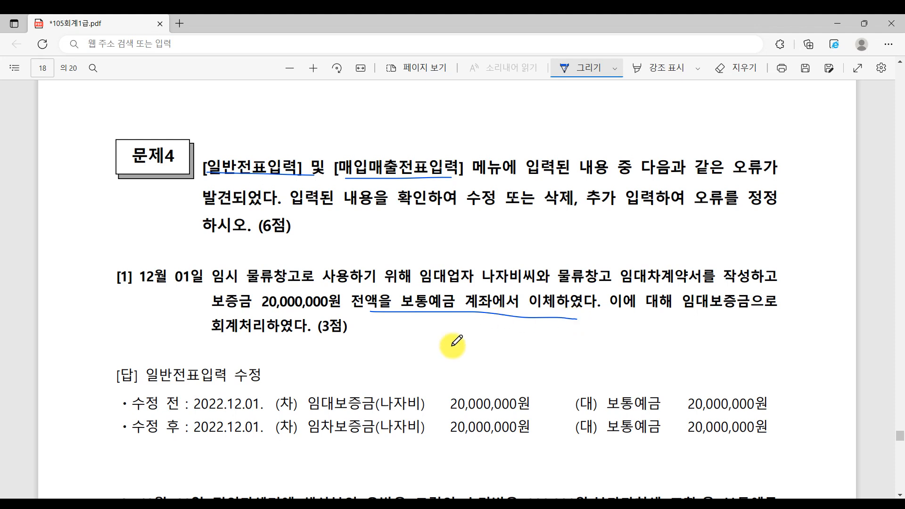
- Circle 임차보증금 in question 1's corrected entry, and open KcLep's 일반전표입력 for December 1, 2022
{"action": "mouse_move", "coordinate": [344, 435]}
{"action": "left_mouse_down"}
{"action": "mouse_move", "coordinate": [303, 430]}
{"action": "mouse_move", "coordinate": [344, 434]}
{"action": "left_mouse_up"}
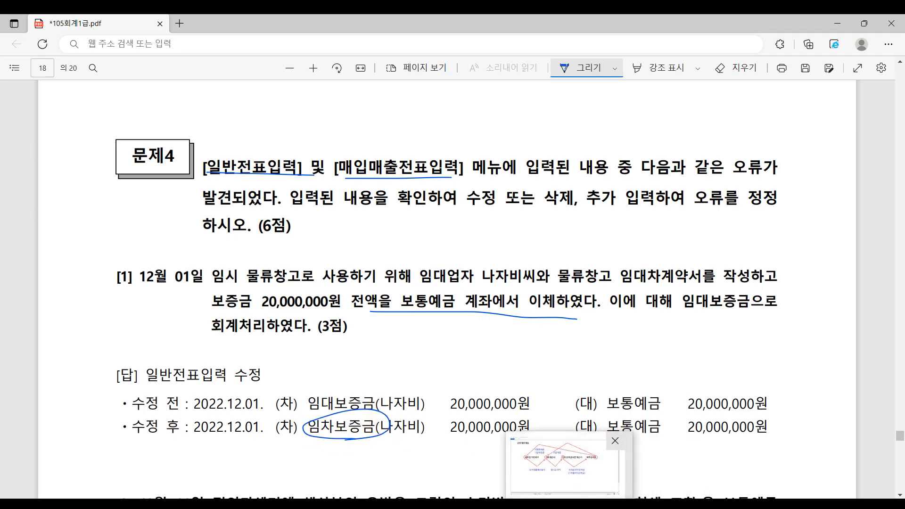
{"action": "left_click", "coordinate": [464, 503]}
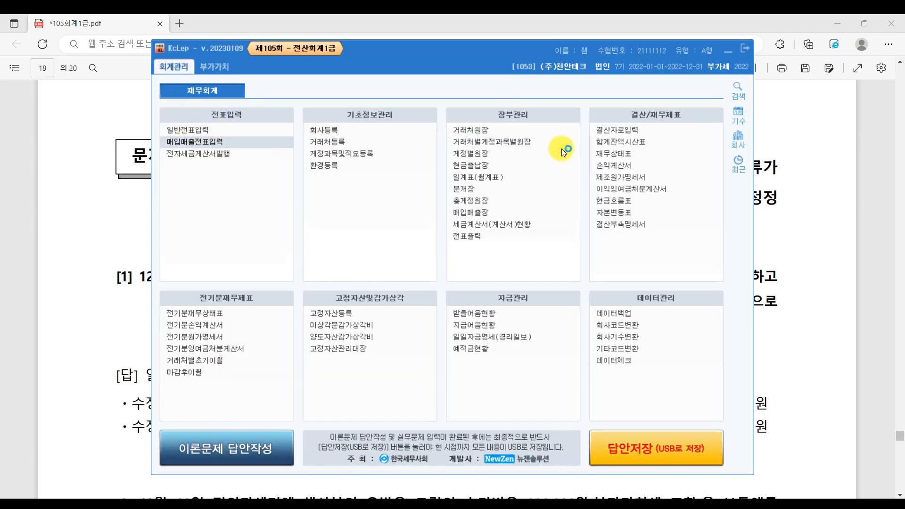
{"action": "key", "text": "Return"}
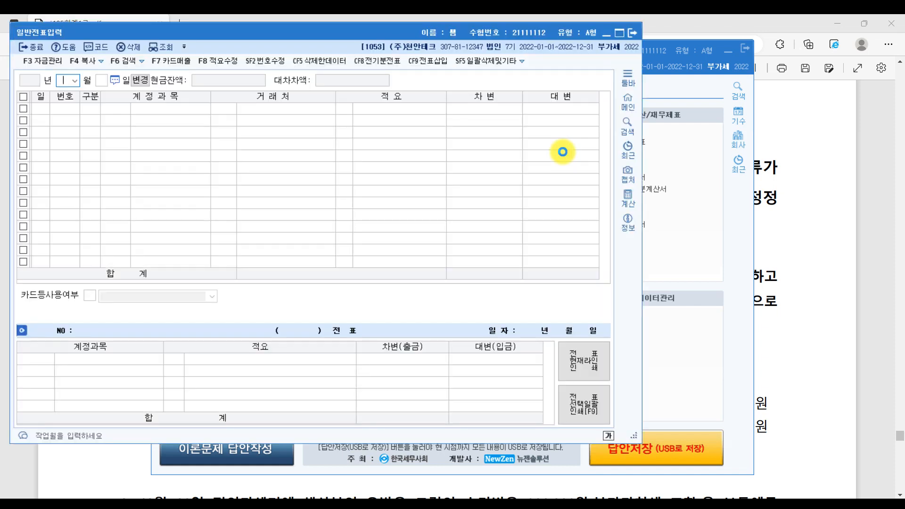
{"action": "left_click_drag", "start_coordinate": [636, 435], "coordinate": [879, 370]}
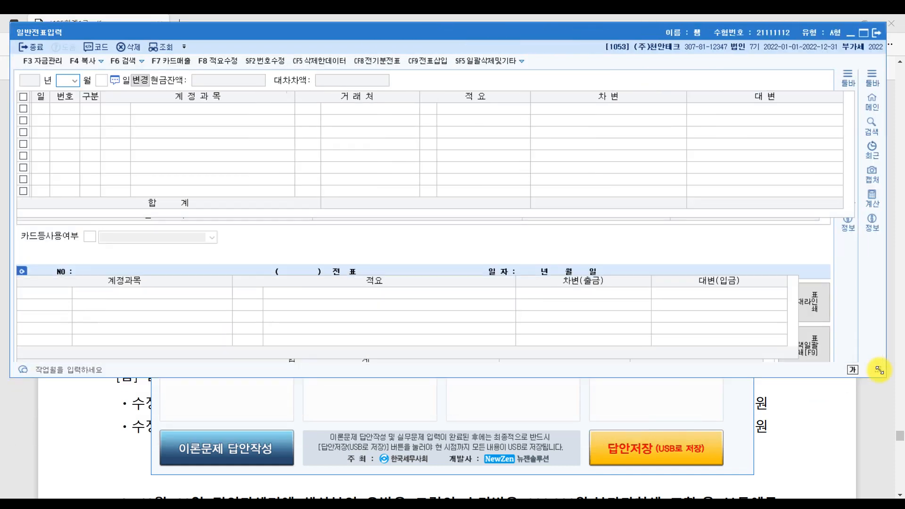
{"action": "type", "text": "1"}
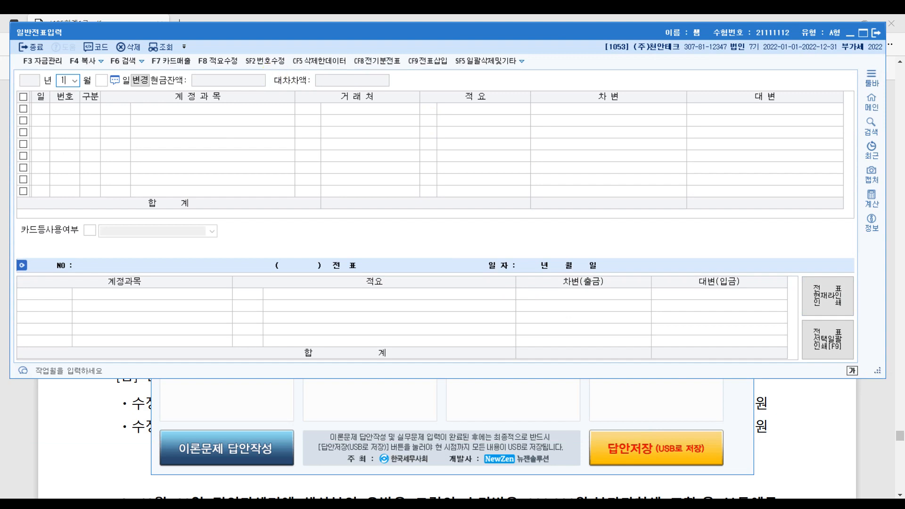
{"action": "type", "text": "21"}
{"action": "key", "text": "Return"}
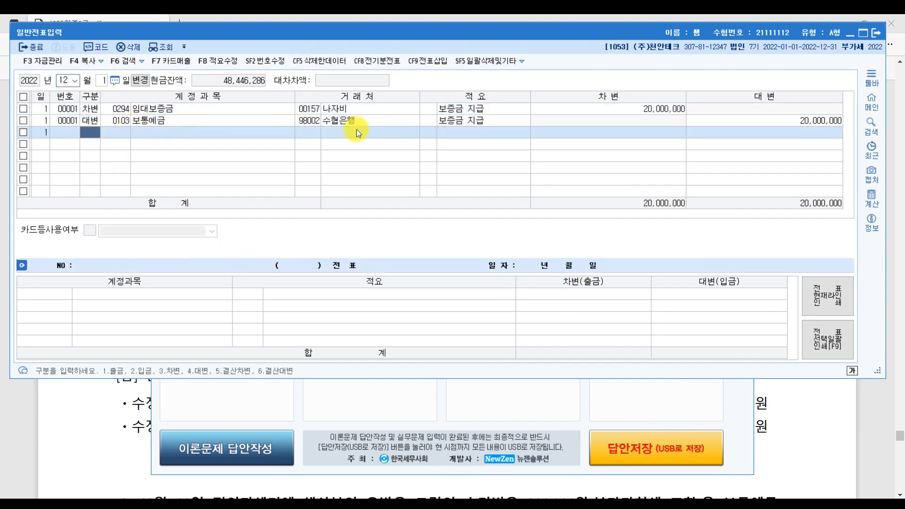
- Change the December 1 voucher's debit account from 임대보증금 to 0232 임차보증금
{"action": "left_click", "coordinate": [124, 110]}
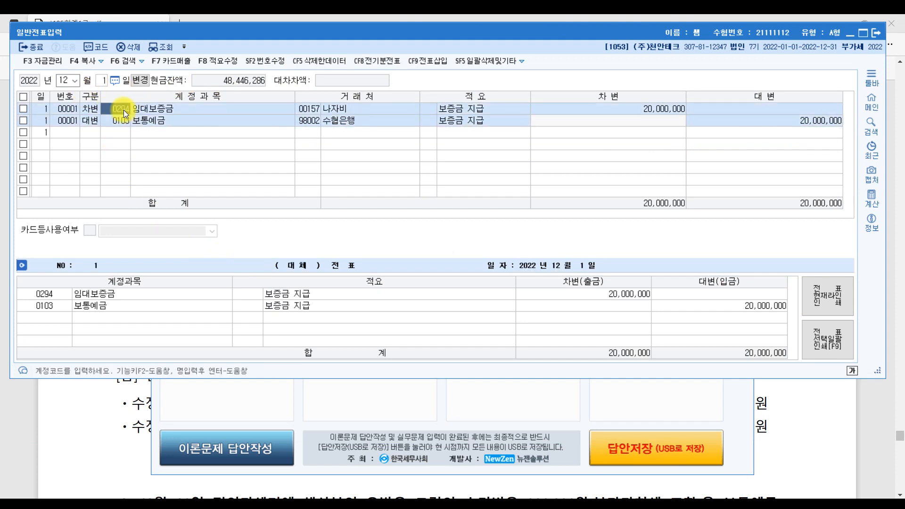
{"action": "type", "text": "임차"}
{"action": "key", "text": "Return"}
{"action": "key", "text": "Return"}
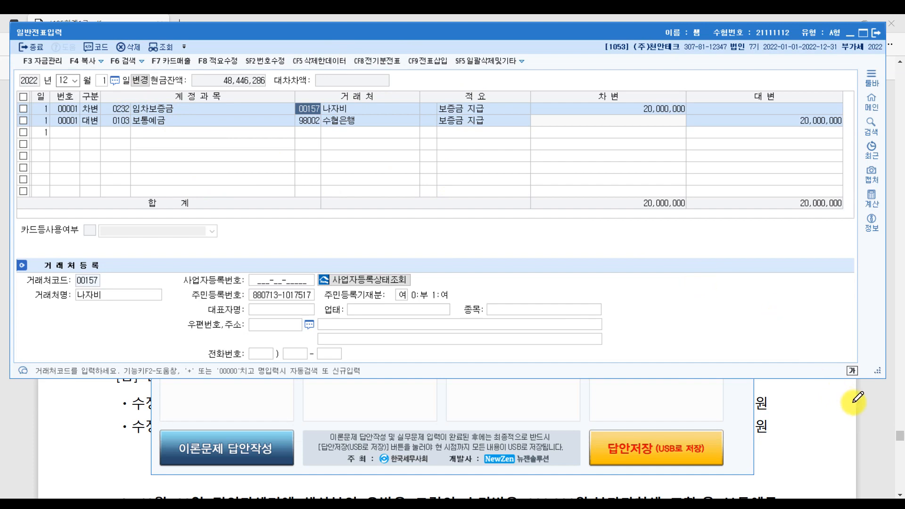
- Back in the exam PDF, underline the 임차보증금 debit entry in question 1's corrected answer several times
{"action": "left_click", "coordinate": [873, 409]}
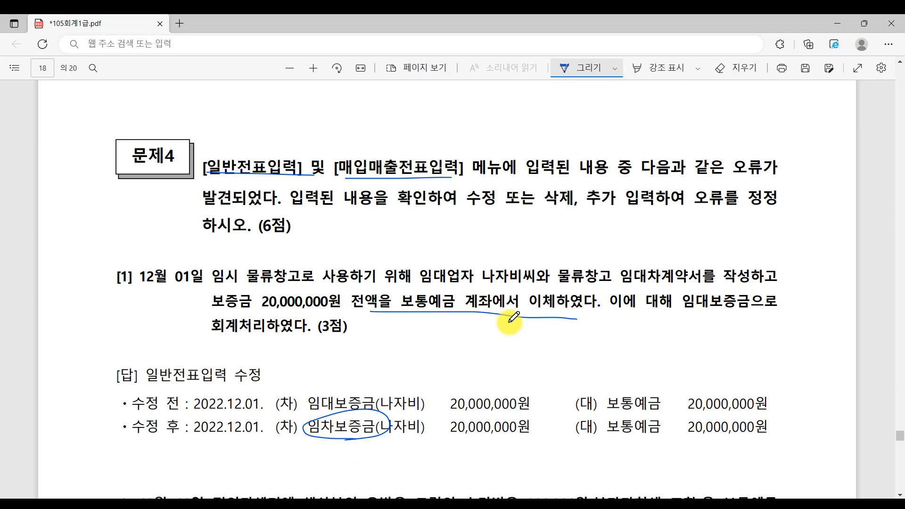
{"action": "mouse_move", "coordinate": [299, 442]}
{"action": "left_mouse_down"}
{"action": "mouse_move", "coordinate": [344, 442]}
{"action": "mouse_move", "coordinate": [288, 442]}
{"action": "mouse_move", "coordinate": [412, 443]}
{"action": "left_mouse_up"}
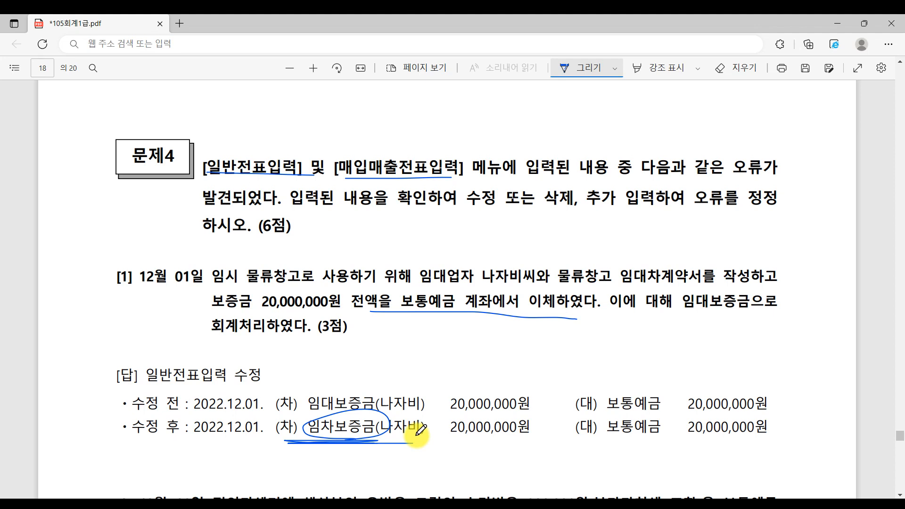
{"action": "left_click_drag", "start_coordinate": [288, 436], "coordinate": [463, 445]}
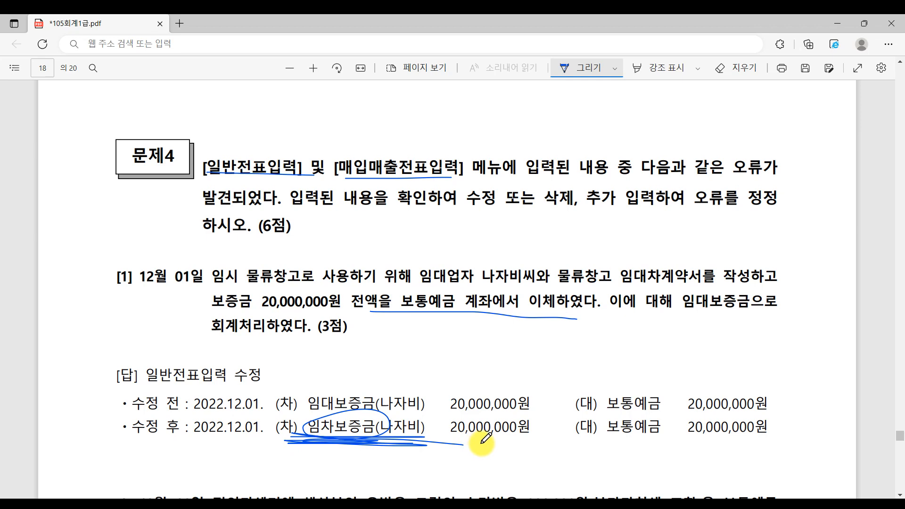
- In question 2 of the exam PDF, underline 전자세금계산서 and circle the date 12월 09일
{"action": "scroll", "coordinate": [486, 439], "scroll_direction": "down", "scroll_amount": 7}
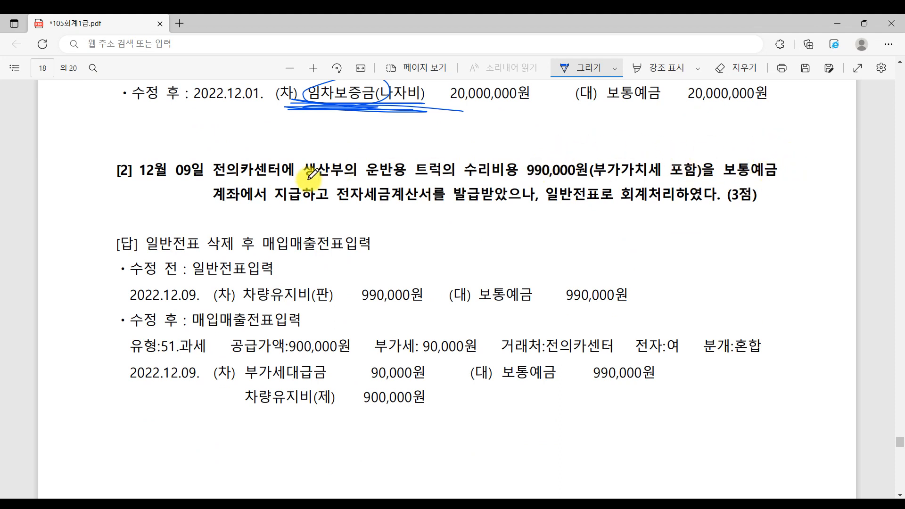
{"action": "left_click_drag", "start_coordinate": [337, 206], "coordinate": [445, 212]}
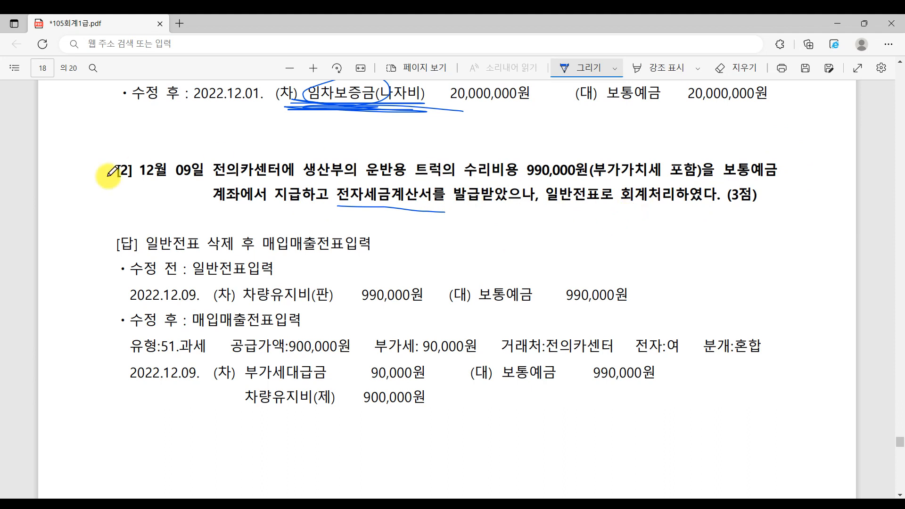
{"action": "mouse_move", "coordinate": [204, 187]}
{"action": "left_mouse_down"}
{"action": "mouse_move", "coordinate": [169, 144]}
{"action": "mouse_move", "coordinate": [193, 187]}
{"action": "left_mouse_up"}
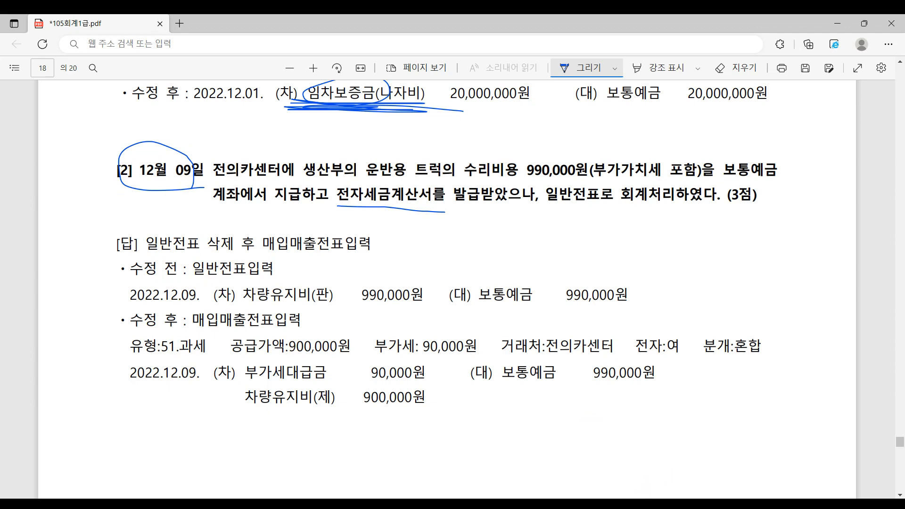
- Switch to 일반전표입력, load December 9 and delete its 차량유지비/보통예금 voucher for the truck repair
{"action": "key", "text": "alt+Tab"}
{"action": "left_click", "coordinate": [101, 80]}
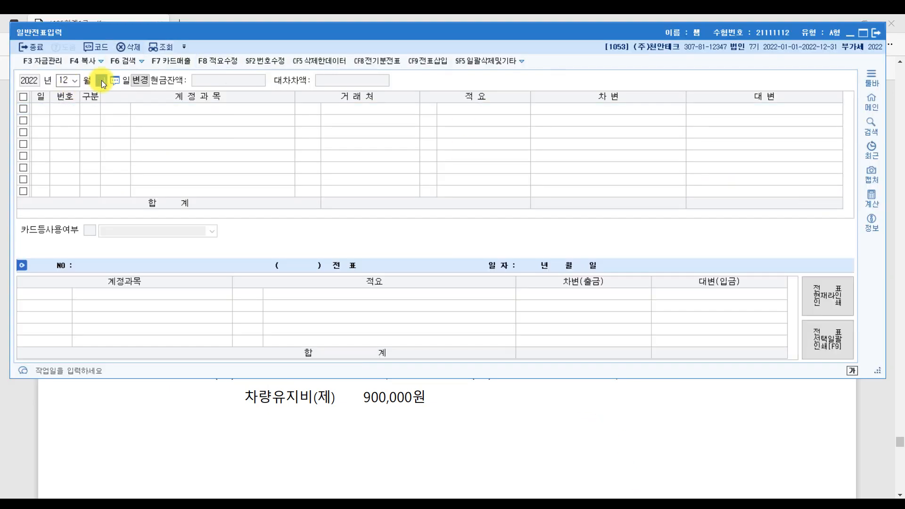
{"action": "type", "text": "9"}
{"action": "key", "text": "Return"}
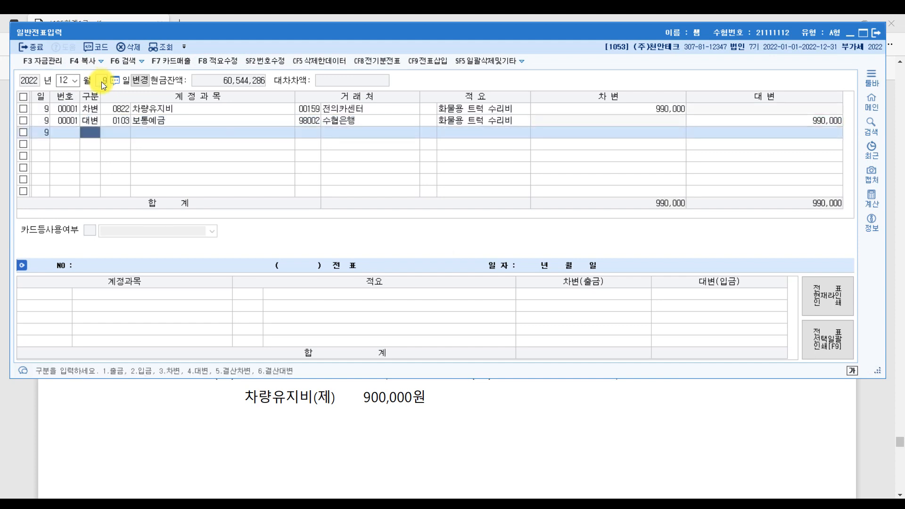
{"action": "left_click", "coordinate": [22, 110]}
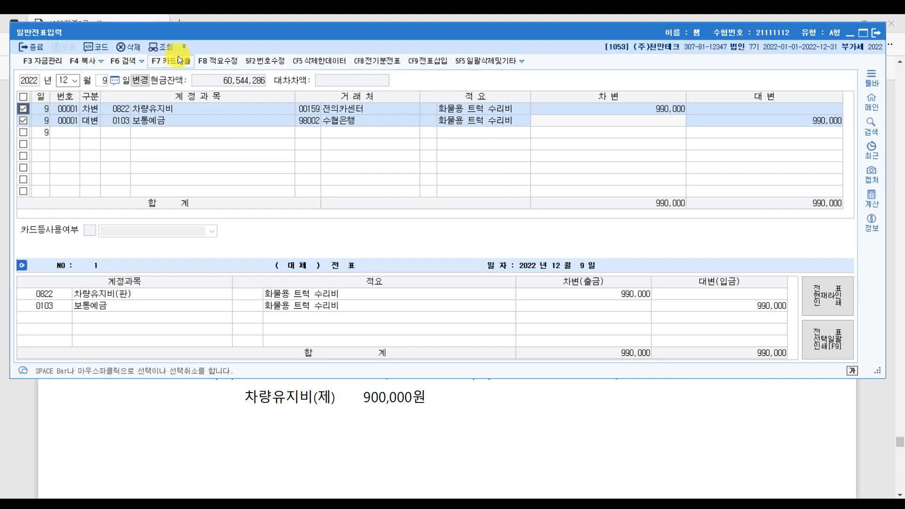
{"action": "left_click", "coordinate": [136, 48]}
{"action": "left_click", "coordinate": [460, 228]}
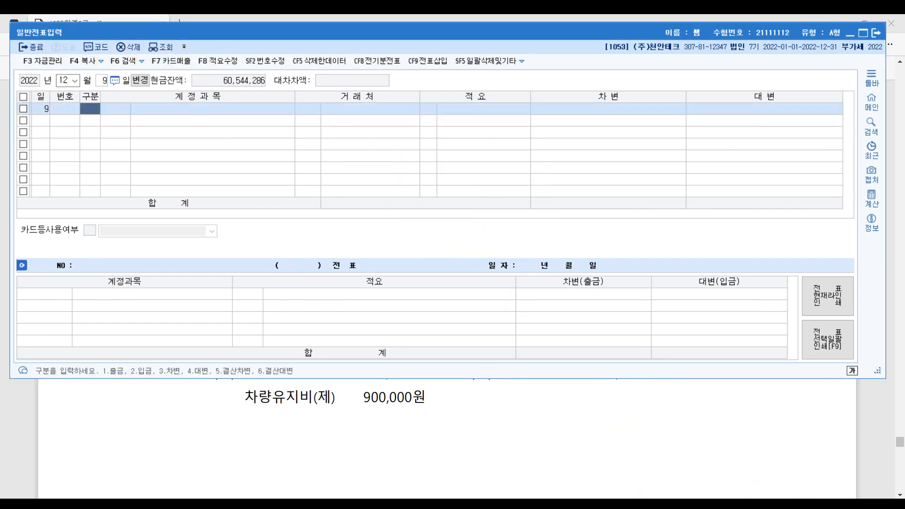
- Open 매입매출전표입력 and load December 9, 2022
{"action": "key", "text": "Escape"}
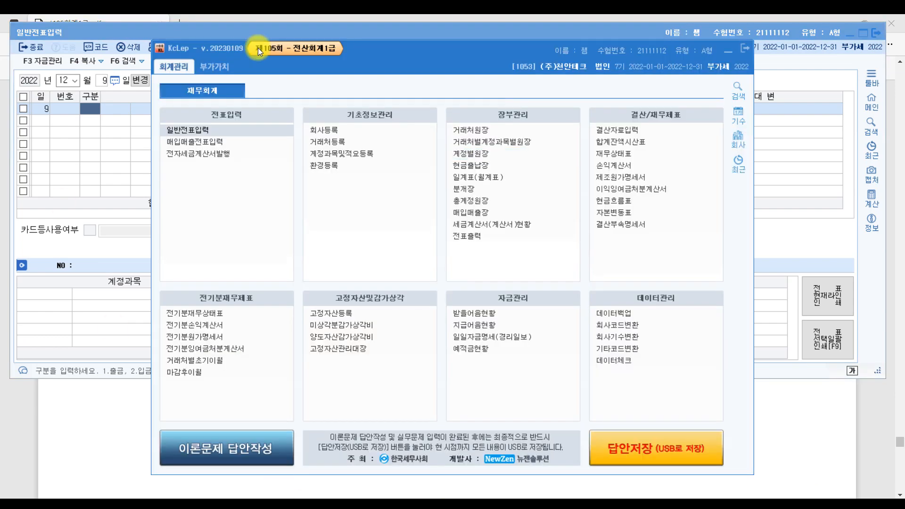
{"action": "left_click", "coordinate": [208, 141]}
{"action": "left_click", "coordinate": [103, 95]}
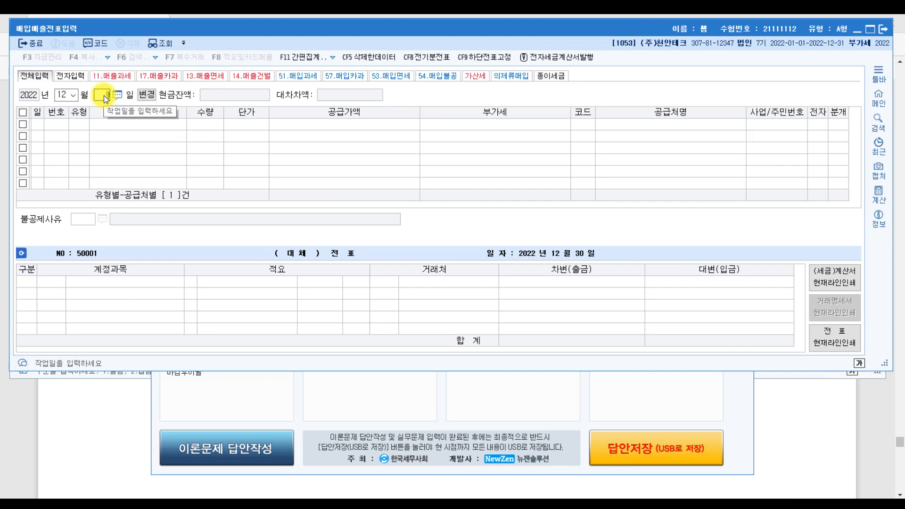
{"action": "type", "text": "9"}
{"action": "key", "text": "Return"}
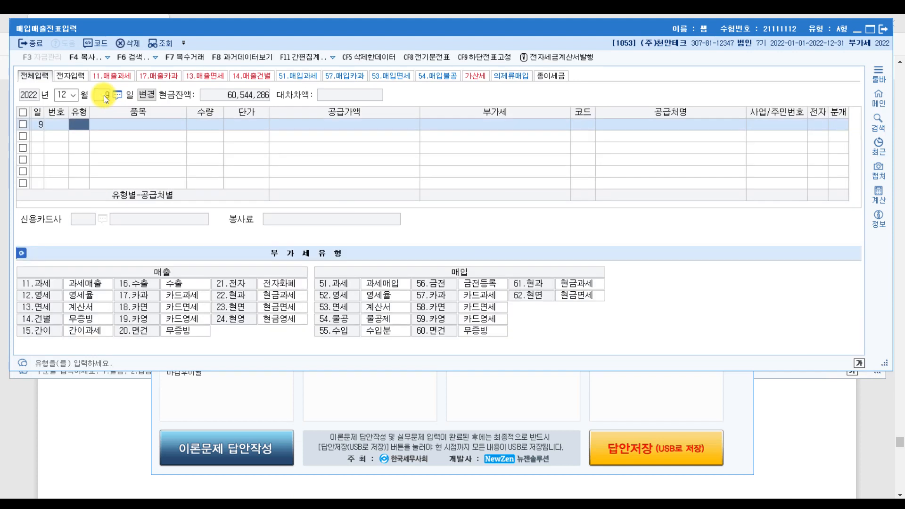
- In question 2 of the exam PDF, underline 계좌에서 지급 and 트럭의 수리비용, and circle 전자세금계산서
{"action": "left_click", "coordinate": [877, 418]}
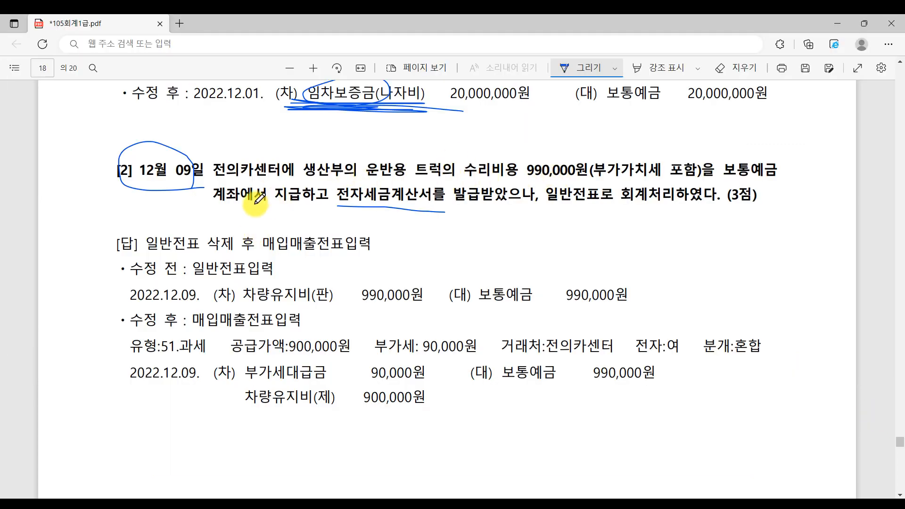
{"action": "left_click_drag", "start_coordinate": [235, 205], "coordinate": [314, 205]}
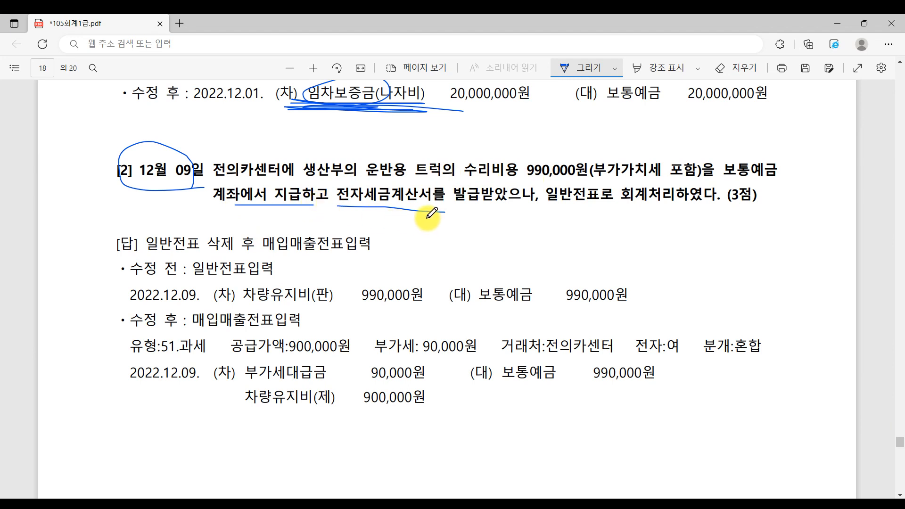
{"action": "left_click_drag", "start_coordinate": [439, 207], "coordinate": [410, 231]}
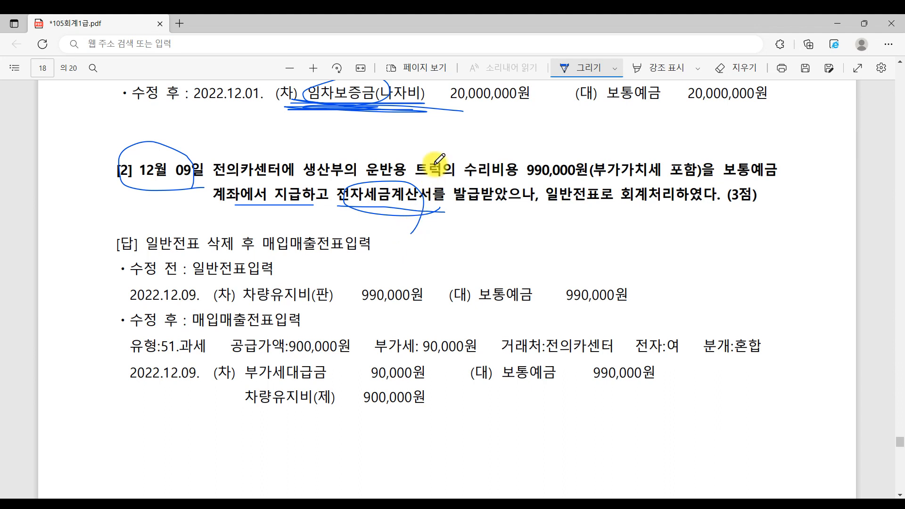
{"action": "left_click_drag", "start_coordinate": [416, 178], "coordinate": [528, 176]}
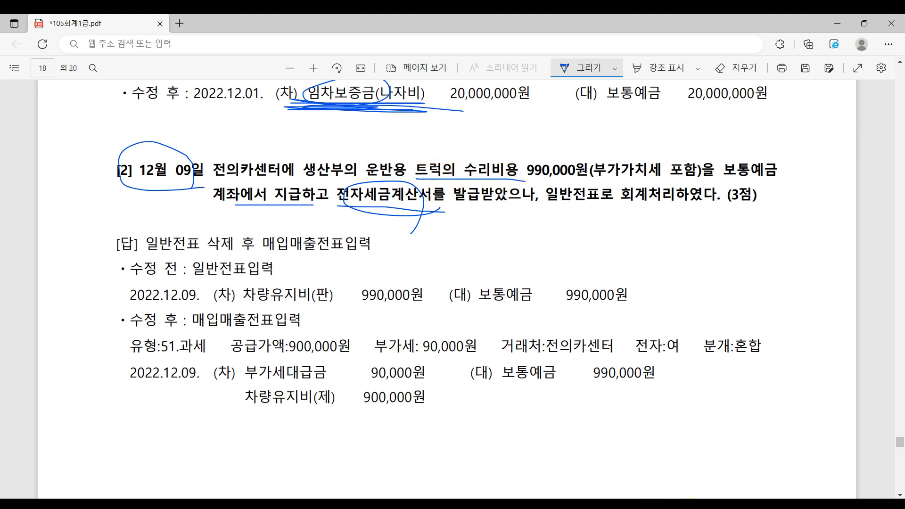
- In 매입매출전표입력, start a December 9 voucher with type 51.과세 and the item 수리비, leaving quantity and unit price blank
{"action": "left_click", "coordinate": [623, 504]}
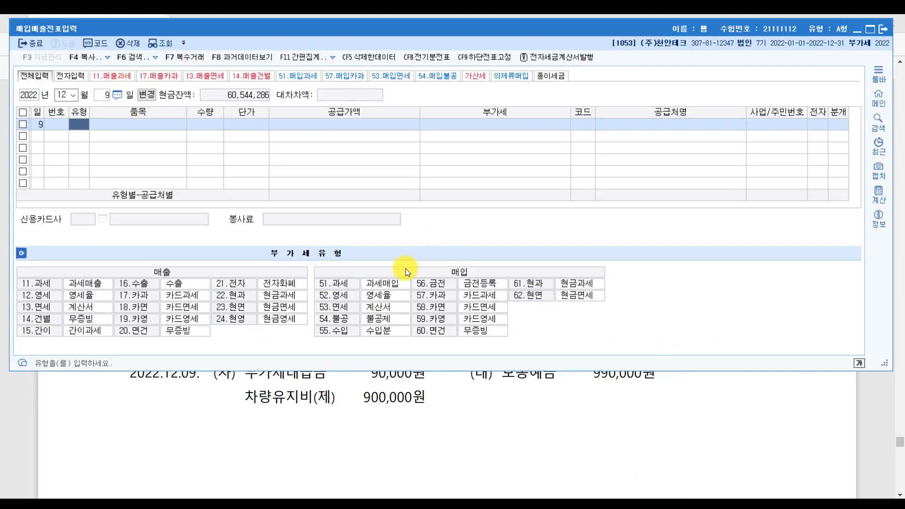
{"action": "left_click", "coordinate": [342, 283]}
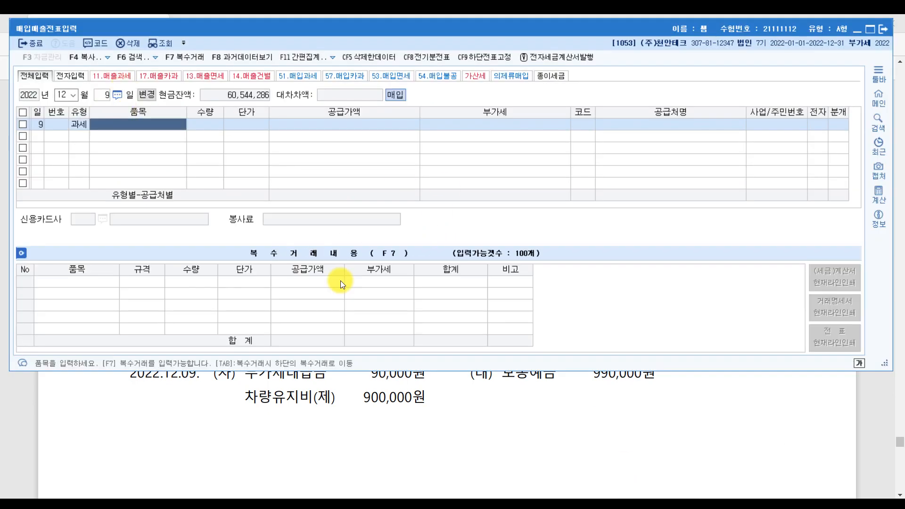
{"action": "type", "text": "수리비"}
{"action": "key", "text": "Return"}
{"action": "key", "text": "Return"}
{"action": "key", "text": "Return"}
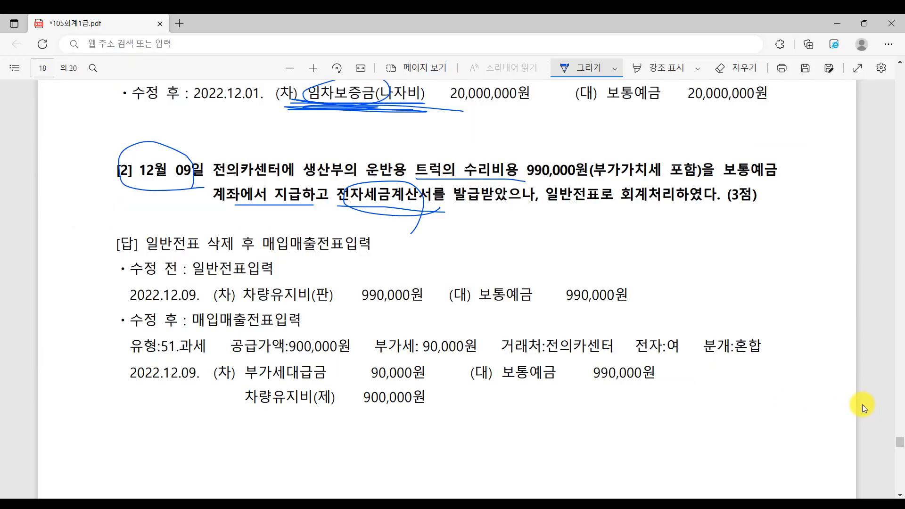
- Underline 990,000원 in question 2 of the PDF, and enter a supply value of 900,000 with VAT of 90,000 in the voucher
{"action": "left_click", "coordinate": [865, 409]}
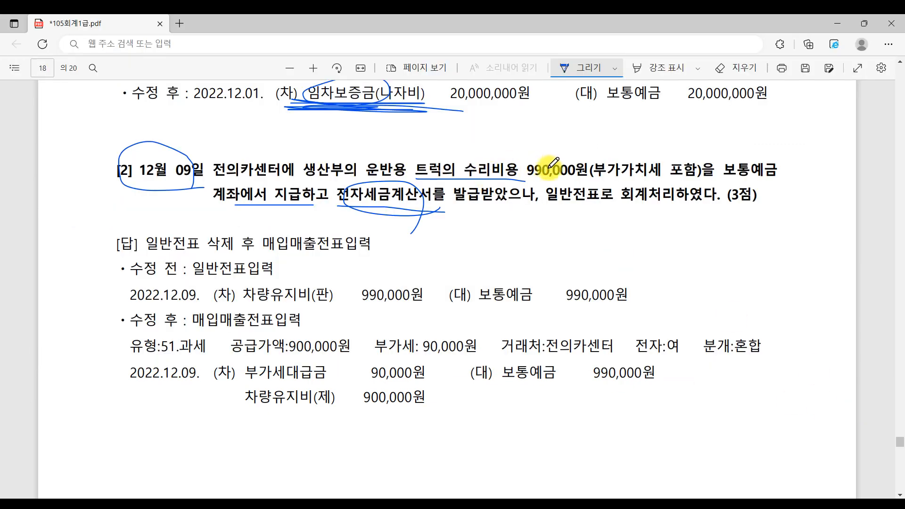
{"action": "left_click_drag", "start_coordinate": [529, 181], "coordinate": [584, 180]}
{"action": "left_click", "coordinate": [646, 504]}
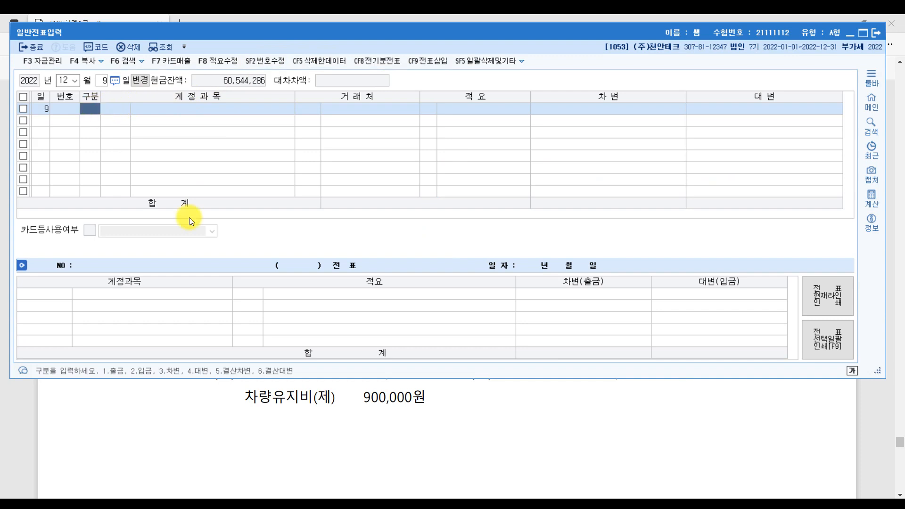
{"action": "left_click", "coordinate": [557, 504]}
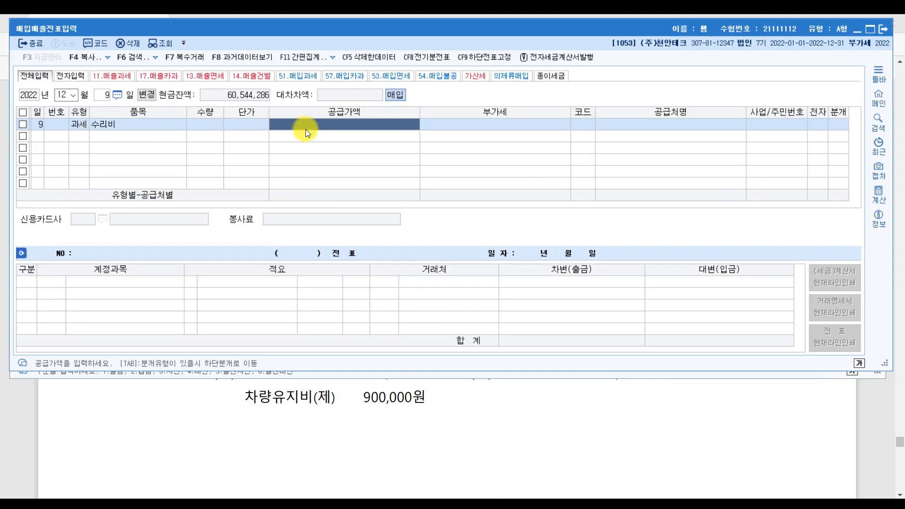
{"action": "type", "text": "9000000"}
{"action": "key", "text": "Return"}
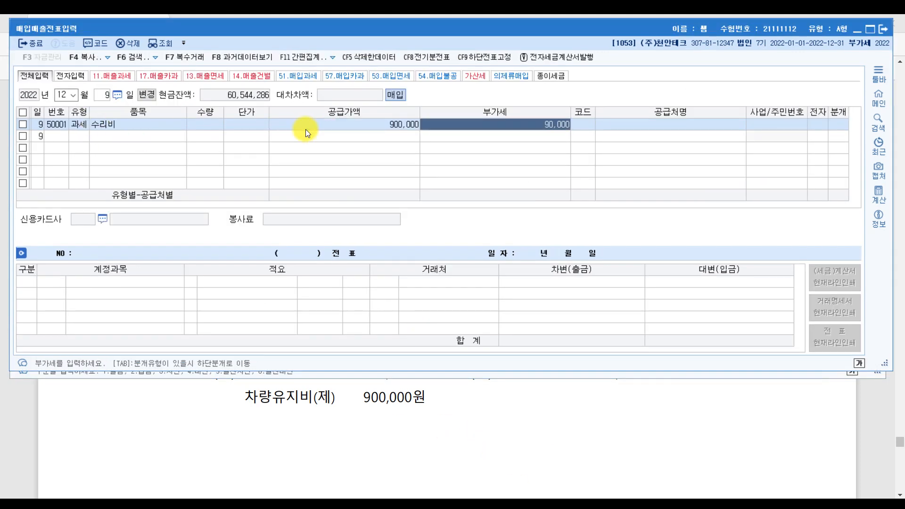
{"action": "key", "text": "Return"}
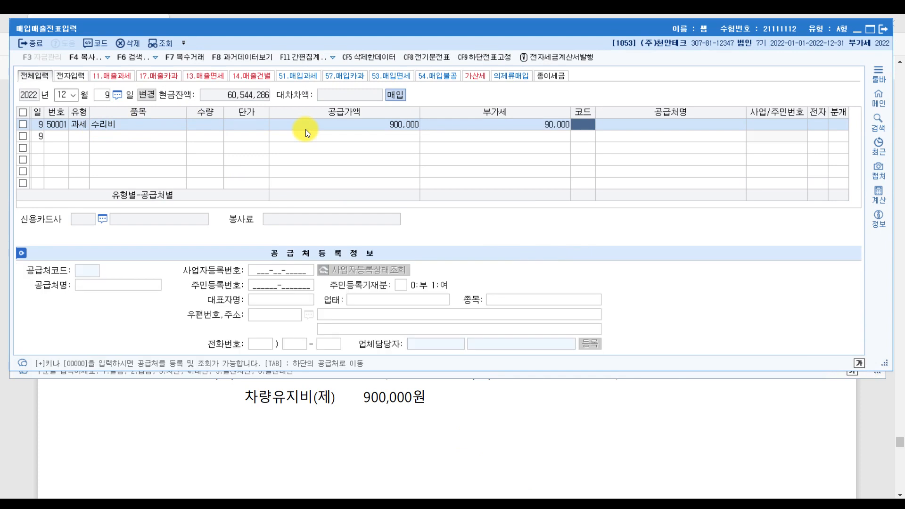
- Set the purchase voucher's supplier to 00159 전의카센터
{"action": "type", "text": "전의"}
{"action": "key", "text": "Return"}
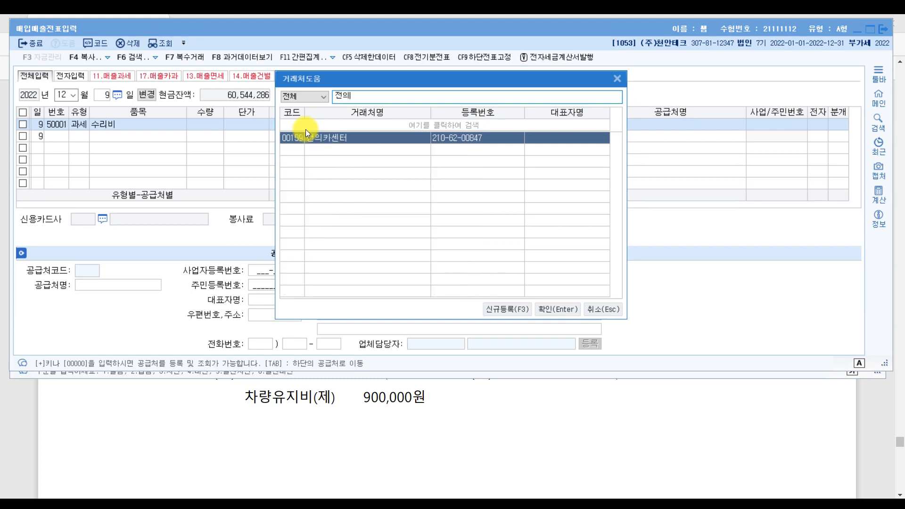
{"action": "key", "text": "Return"}
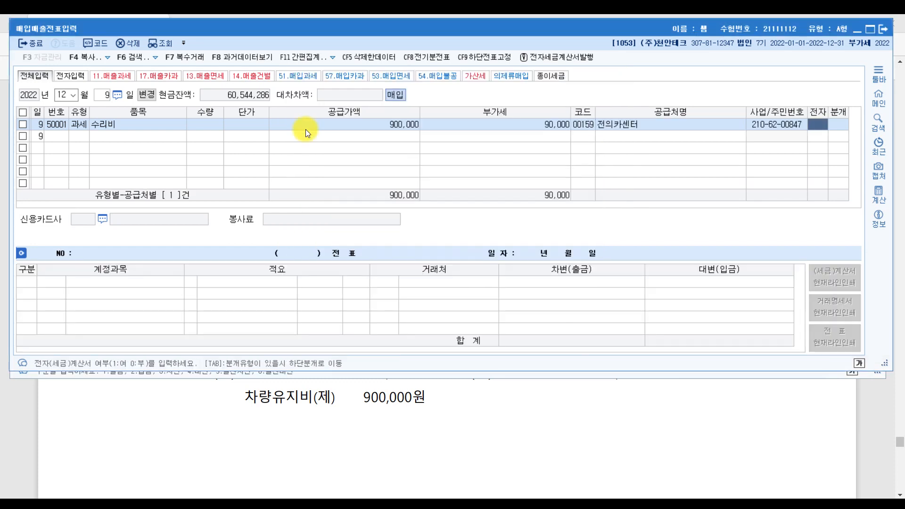
- Mark the December 9 purchase voucher as electronic (여) and set its 분개 type to 혼합
{"action": "type", "text": "15"}
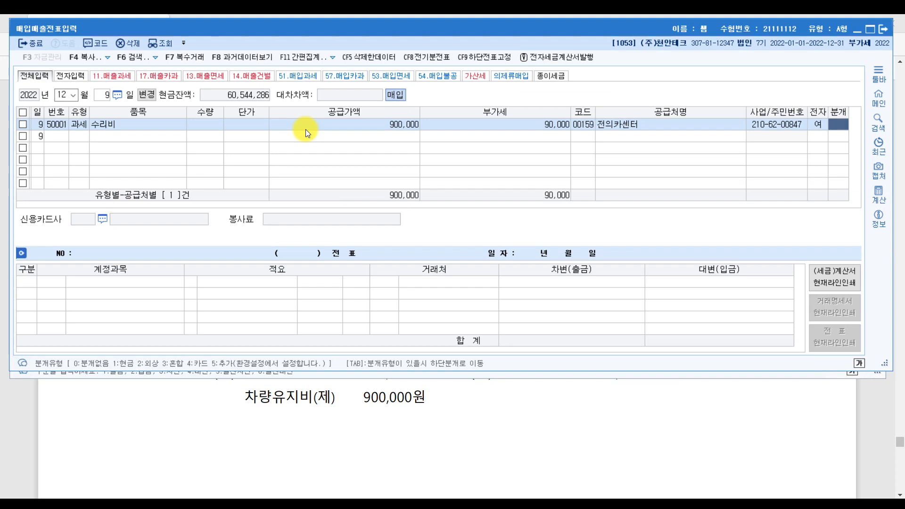
{"action": "type", "text": "3"}
{"action": "key", "text": "Return"}
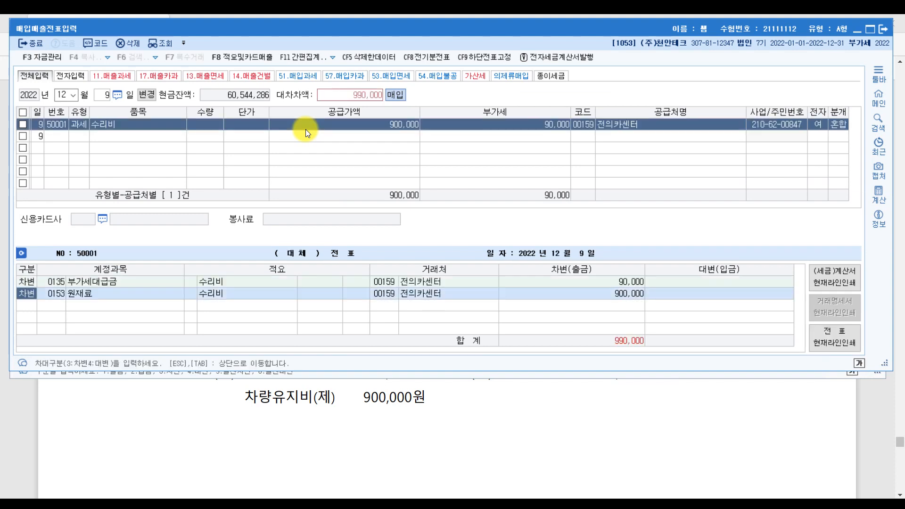
- Change the 원재료 debit line's account to 0522 차량유지비 (제조원가) and add a credit line for 0103 보통예금 of 990,000
{"action": "key", "text": "Return"}
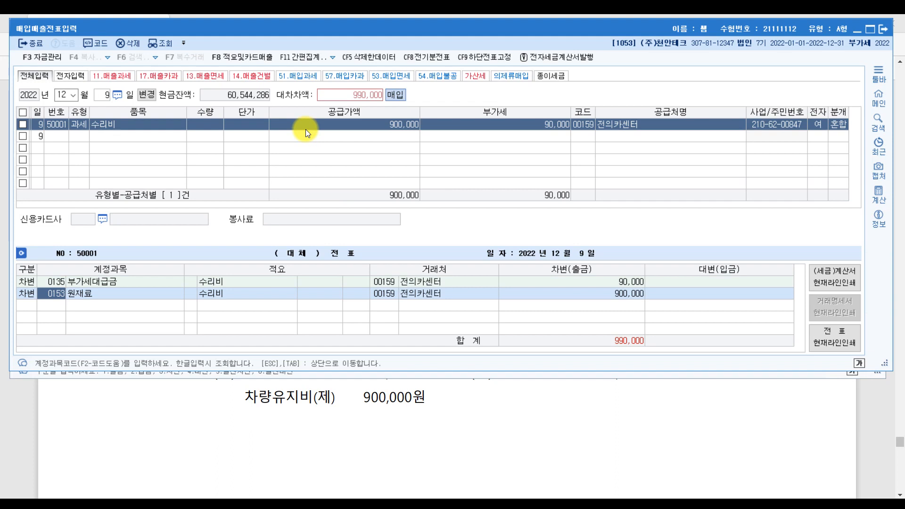
{"action": "type", "text": "차량"}
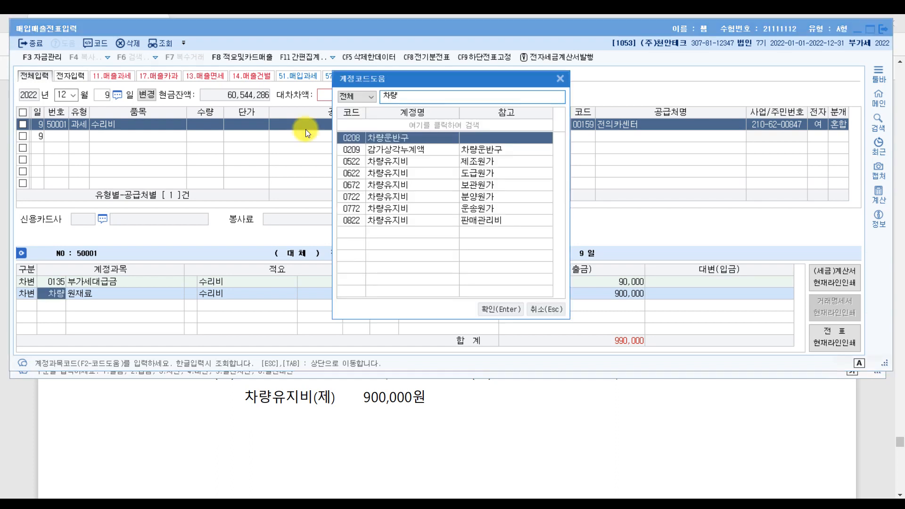
{"action": "key", "text": "Down"}
{"action": "key", "text": "Down"}
{"action": "key", "text": "Return"}
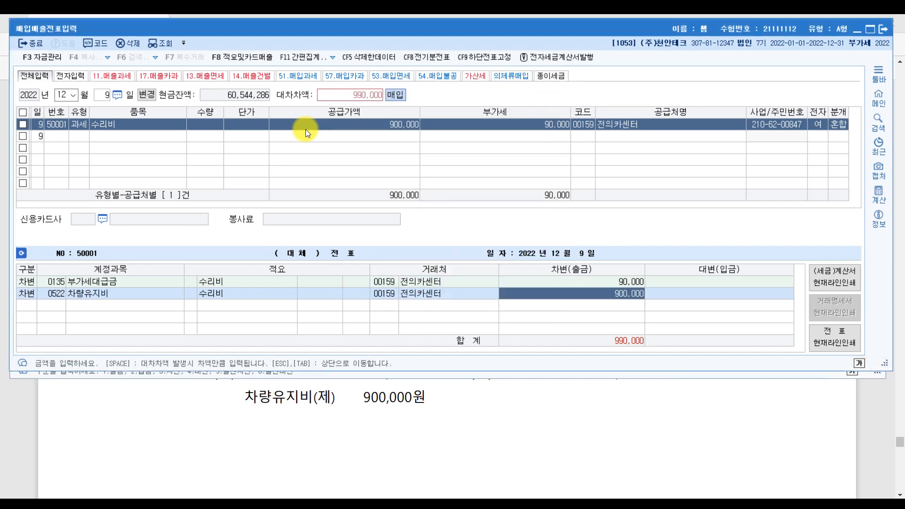
{"action": "key", "text": "Return"}
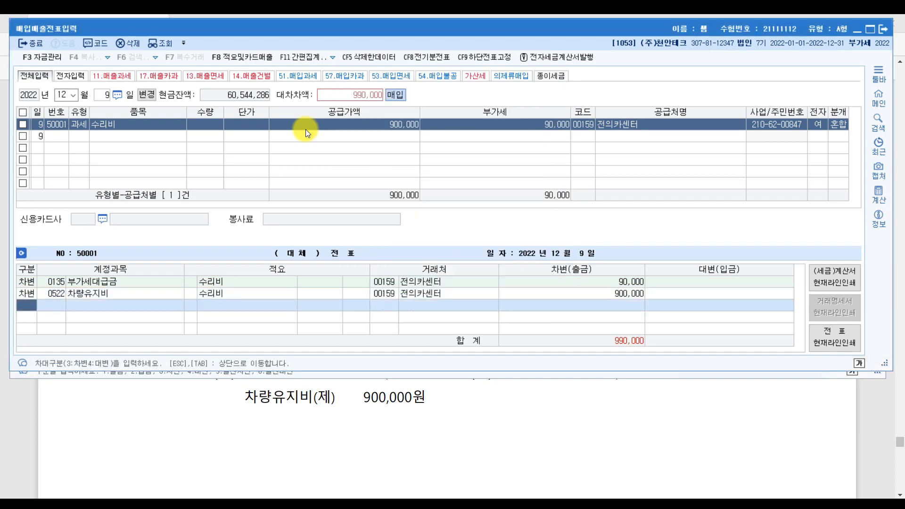
{"action": "type", "text": "4보통"}
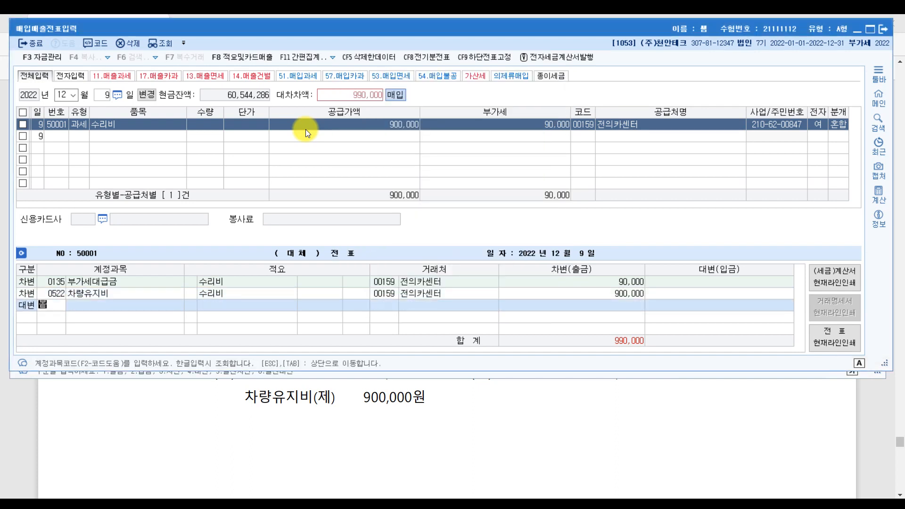
{"action": "key", "text": "Return"}
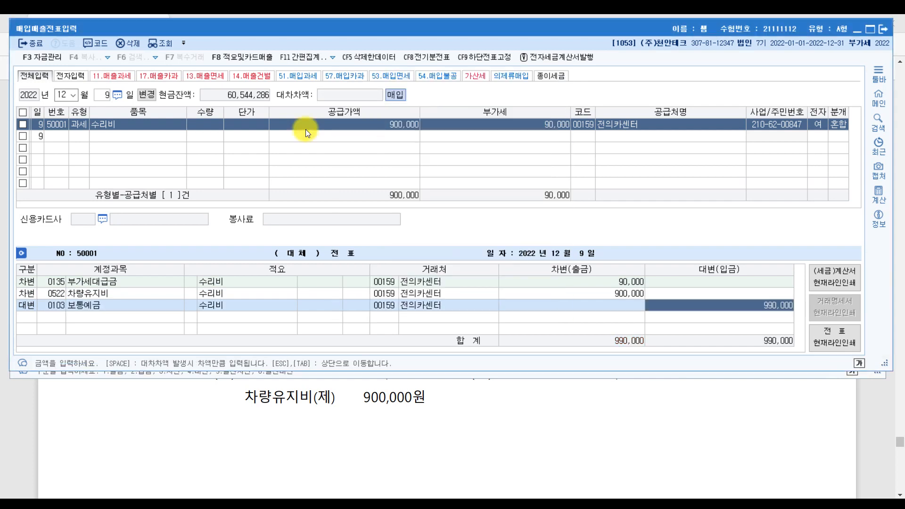
- Go to 문제5 in the exam PDF, and review the manual and automatic closing procedures in the 결산 image in 그림판
{"action": "left_click", "coordinate": [862, 398]}
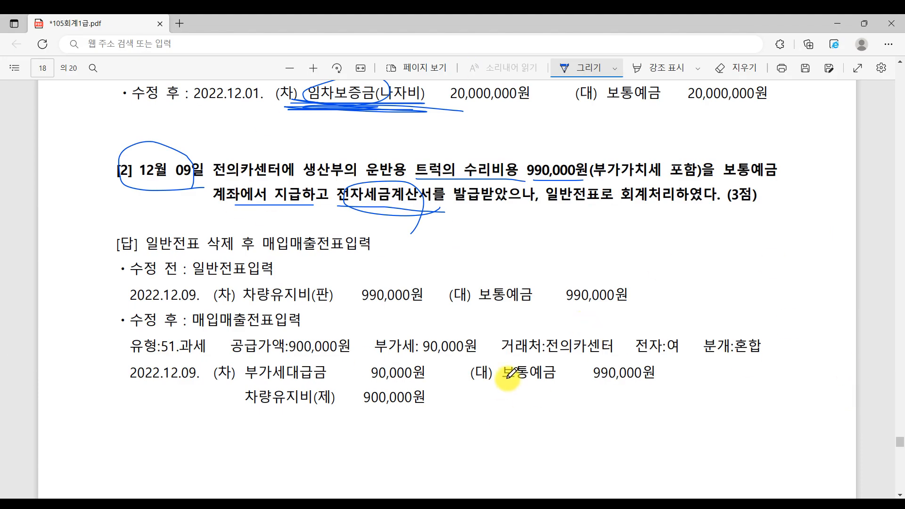
{"action": "scroll", "coordinate": [507, 375], "scroll_direction": "down", "scroll_amount": 15}
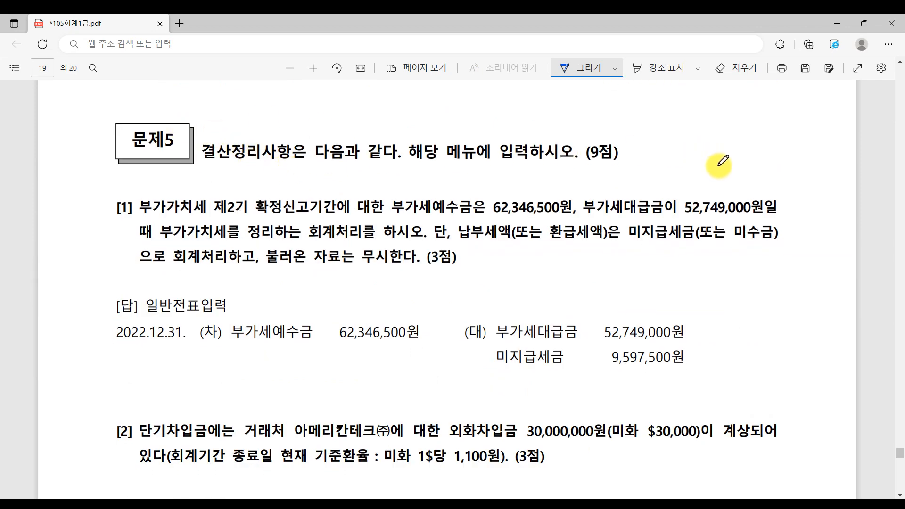
{"action": "key", "text": "alt+Tab"}
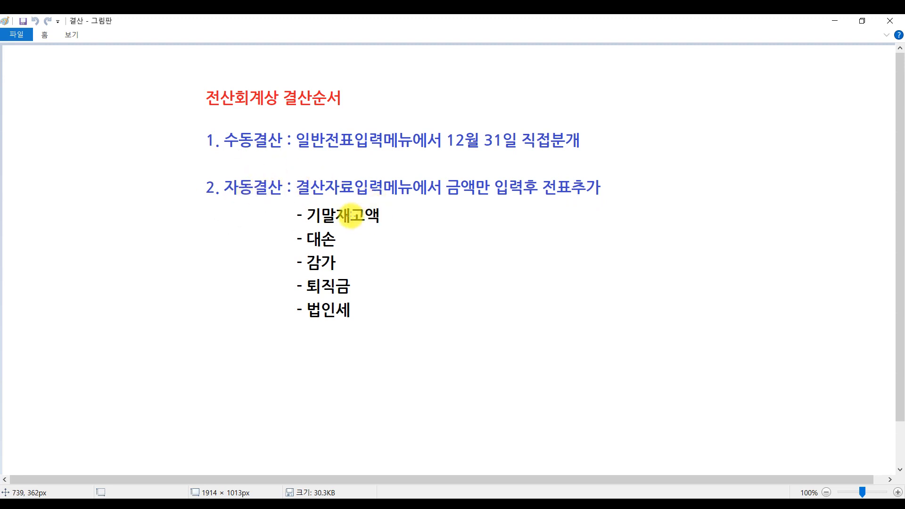
{"action": "left_click", "coordinate": [352, 215]}
{"action": "left_click", "coordinate": [357, 265]}
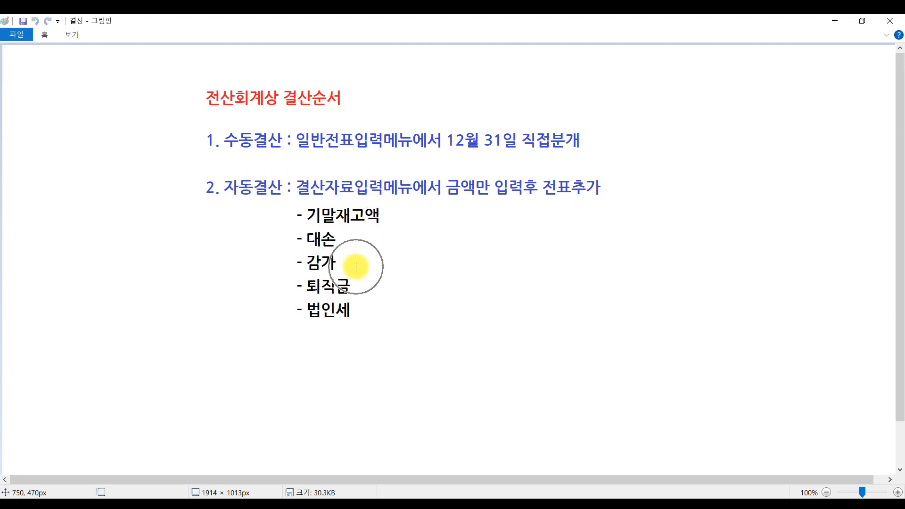
{"action": "left_click", "coordinate": [370, 295]}
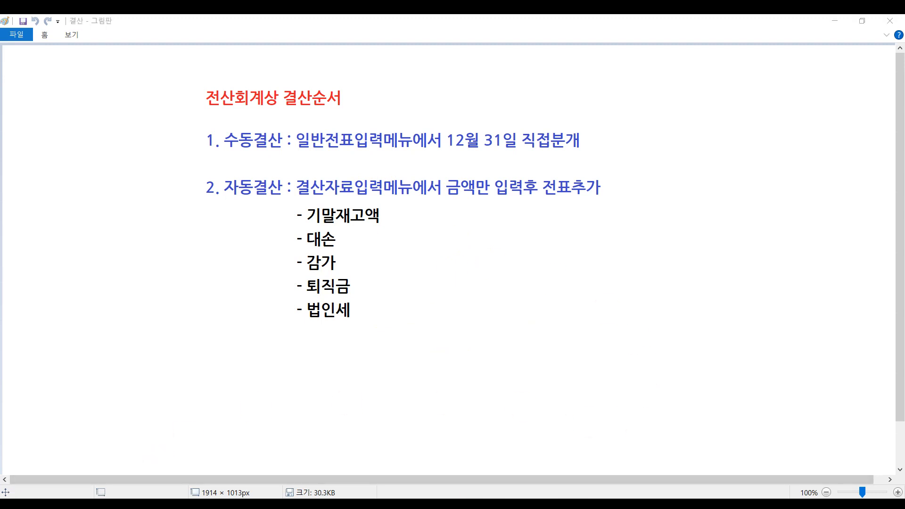
- Switch back to the exam PDF and handwrite 수 in the margin beside questions 1, 2 and 3 of 문제5
{"action": "key", "text": "alt+Tab"}
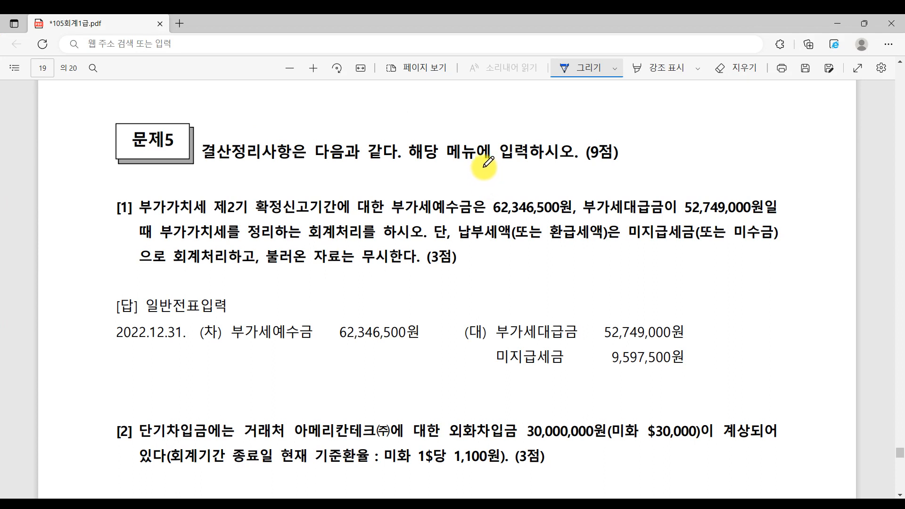
{"action": "mouse_move", "coordinate": [94, 193]}
{"action": "left_mouse_down"}
{"action": "mouse_move", "coordinate": [86, 220]}
{"action": "mouse_move", "coordinate": [122, 226]}
{"action": "mouse_move", "coordinate": [107, 286]}
{"action": "left_mouse_up"}
{"action": "scroll", "coordinate": [438, 299], "scroll_direction": "down", "scroll_amount": 1}
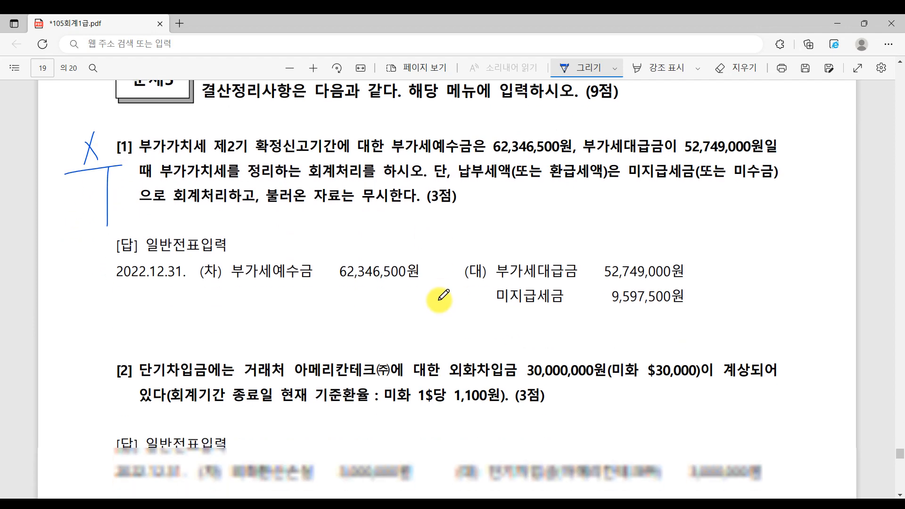
{"action": "scroll", "coordinate": [502, 311], "scroll_direction": "up", "scroll_amount": 1}
{"action": "scroll", "coordinate": [502, 309], "scroll_direction": "down", "scroll_amount": 4}
{"action": "mouse_move", "coordinate": [81, 219]}
{"action": "left_mouse_down"}
{"action": "mouse_move", "coordinate": [75, 250]}
{"action": "mouse_move", "coordinate": [111, 257]}
{"action": "mouse_move", "coordinate": [92, 295]}
{"action": "left_mouse_up"}
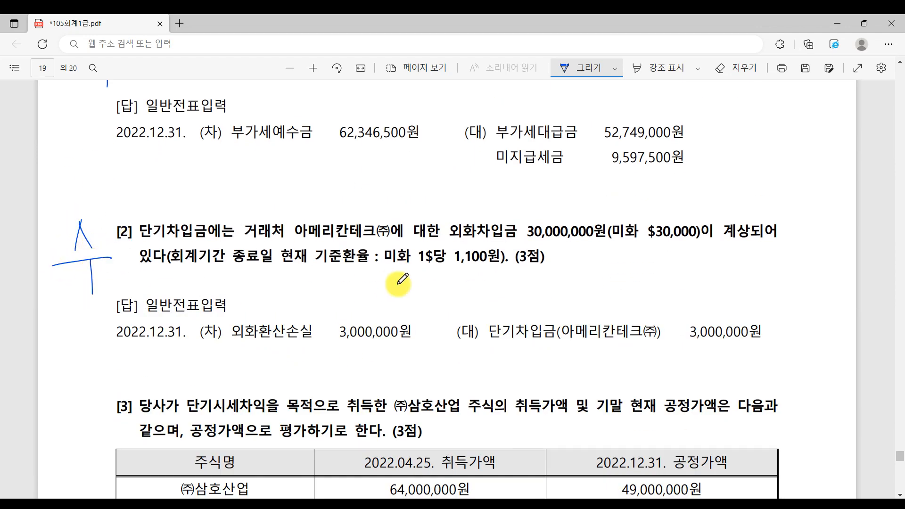
{"action": "scroll", "coordinate": [400, 284], "scroll_direction": "down", "scroll_amount": 4}
{"action": "mouse_move", "coordinate": [85, 227]}
{"action": "left_mouse_down"}
{"action": "mouse_move", "coordinate": [85, 211]}
{"action": "mouse_move", "coordinate": [137, 227]}
{"action": "mouse_move", "coordinate": [100, 283]}
{"action": "left_mouse_up"}
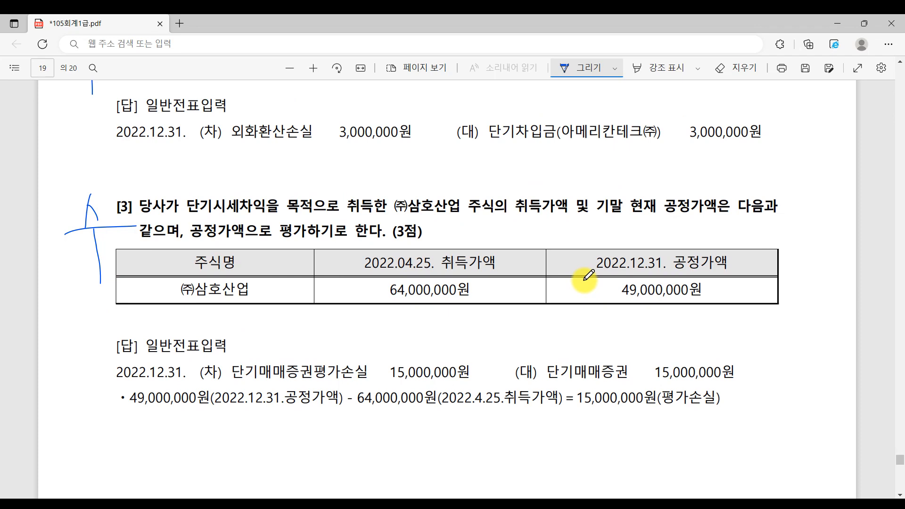
- Underline 부가세예수금 in question 1 of 문제5
{"action": "scroll", "coordinate": [589, 276], "scroll_direction": "up", "scroll_amount": 7}
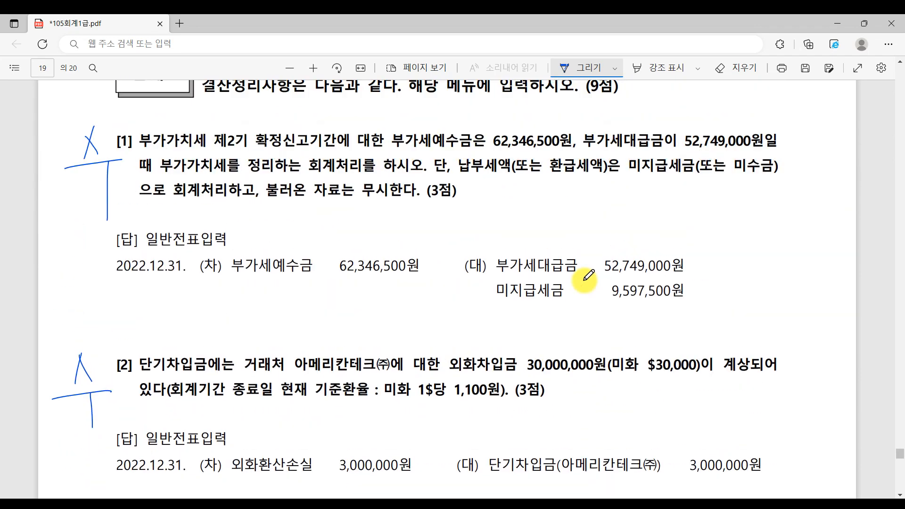
{"action": "scroll", "coordinate": [589, 276], "scroll_direction": "up", "scroll_amount": 1}
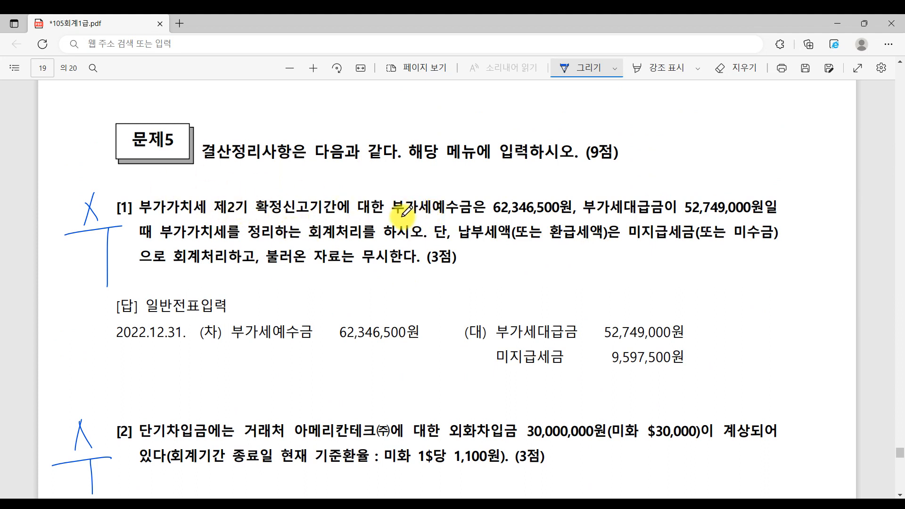
{"action": "left_click_drag", "start_coordinate": [401, 215], "coordinate": [477, 216]}
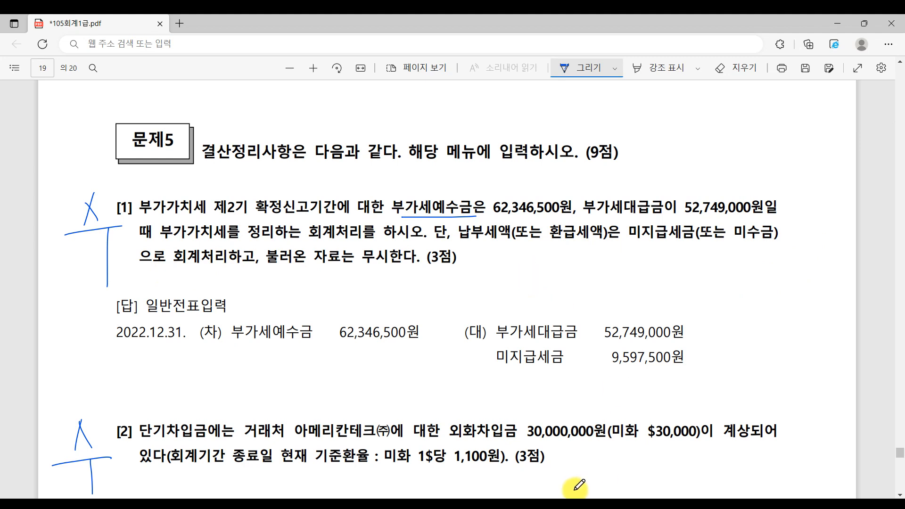
- In the 부가세납부분개등 image in 그림판, underline 부가세대급금 10 and 부가세예수금 30, and write 4/1 and a circled 6/30 under the timeline
{"action": "left_click", "coordinate": [611, 507]}
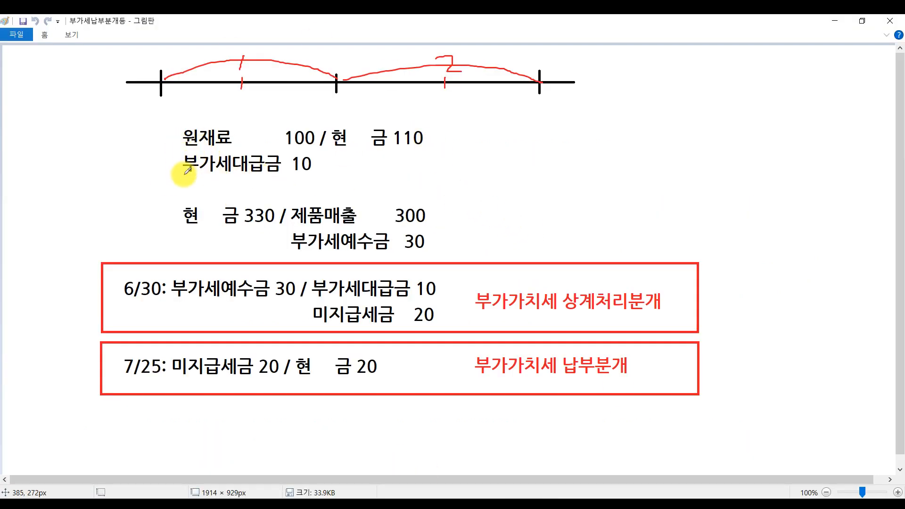
{"action": "left_click_drag", "start_coordinate": [184, 174], "coordinate": [308, 171]}
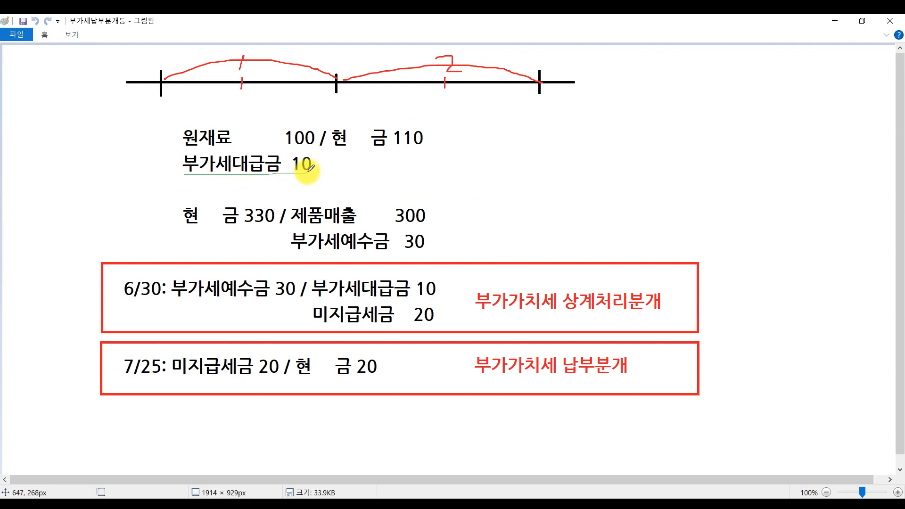
{"action": "left_click_drag", "start_coordinate": [293, 250], "coordinate": [431, 251]}
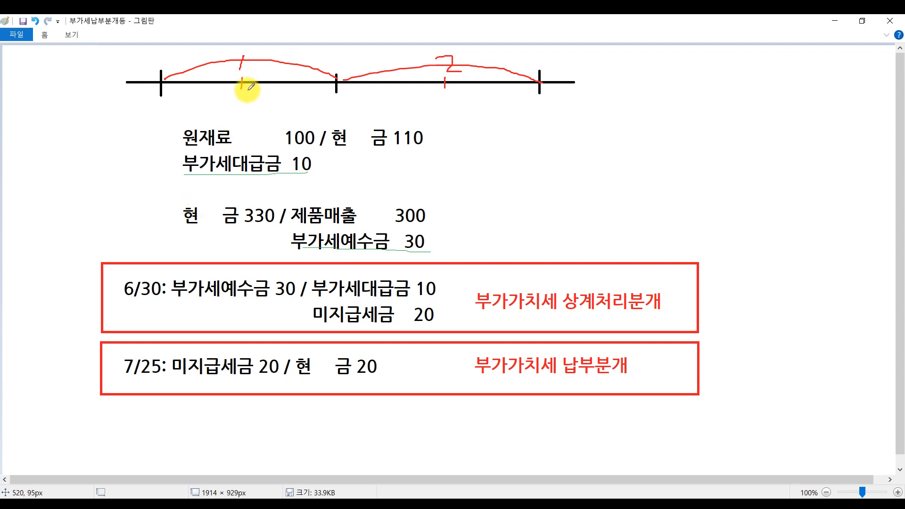
{"action": "left_click_drag", "start_coordinate": [249, 90], "coordinate": [273, 128]}
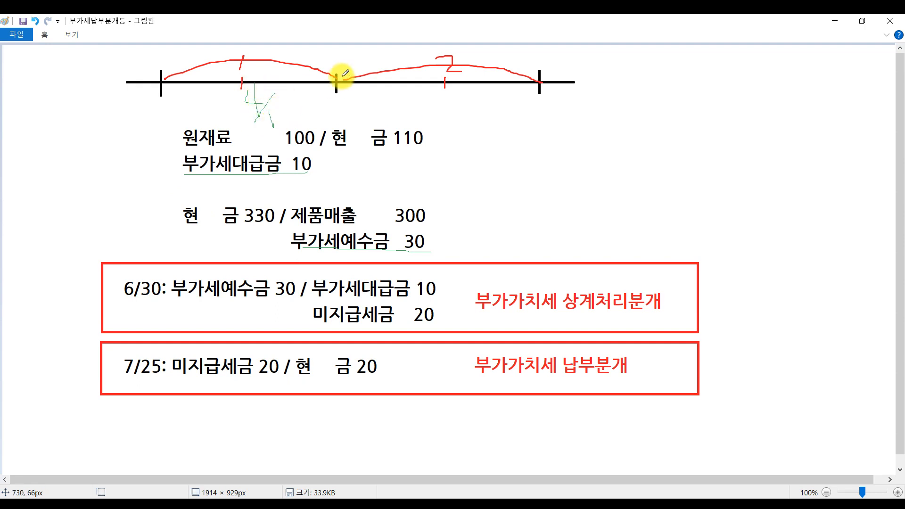
{"action": "mouse_move", "coordinate": [345, 76]}
{"action": "left_mouse_down"}
{"action": "mouse_move", "coordinate": [328, 88]}
{"action": "mouse_move", "coordinate": [331, 117]}
{"action": "mouse_move", "coordinate": [360, 110]}
{"action": "mouse_move", "coordinate": [348, 84]}
{"action": "mouse_move", "coordinate": [352, 116]}
{"action": "left_mouse_up"}
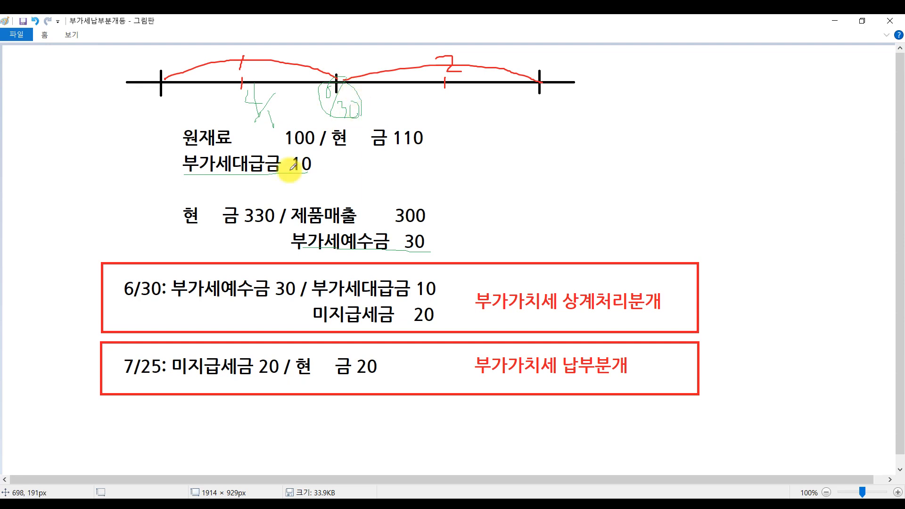
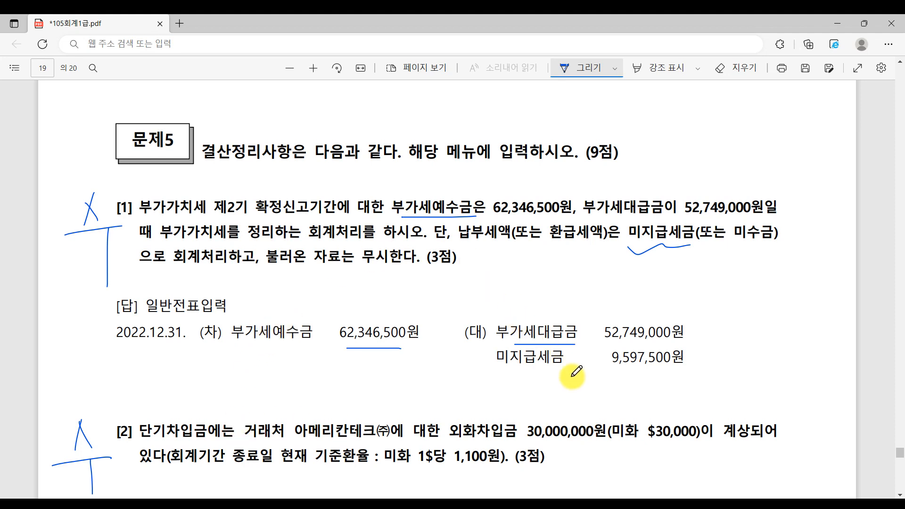
- Switch to 일반전표입력 and set the voucher date to December 31
{"action": "key", "text": "alt+Tab"}
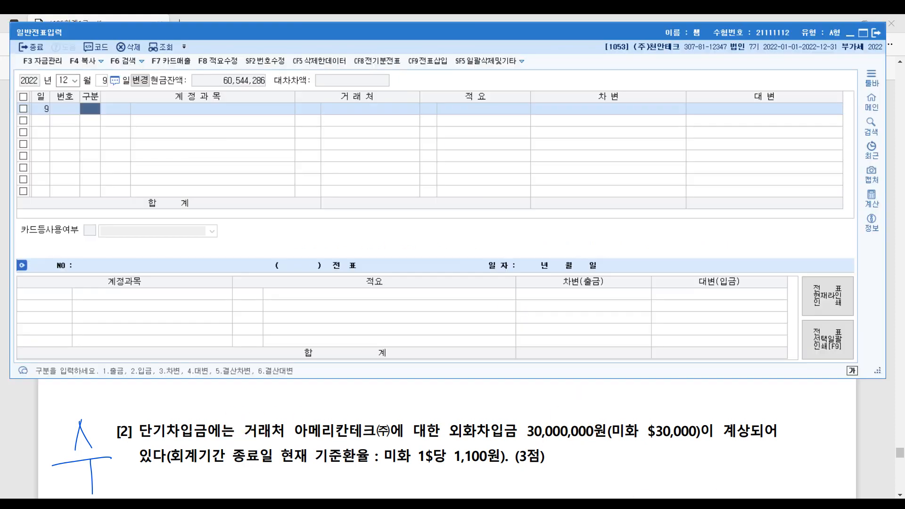
{"action": "key", "text": "Escape"}
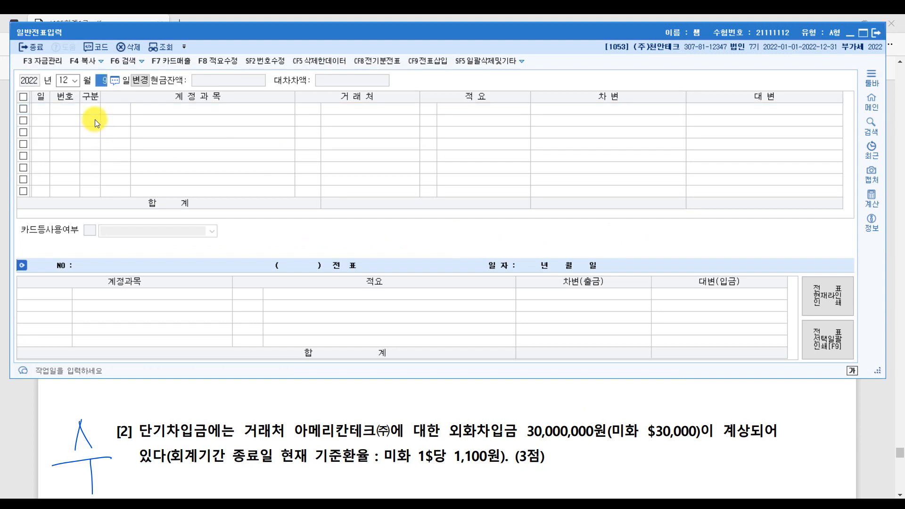
{"action": "type", "text": "31"}
{"action": "key", "text": "Return"}
- Enter a debit line for 0255 부가세예수금 of 62,346,500 without a counterparty or description
{"action": "type", "text": "3"}
{"action": "key", "text": "Return"}
{"action": "type", "text": "부가"}
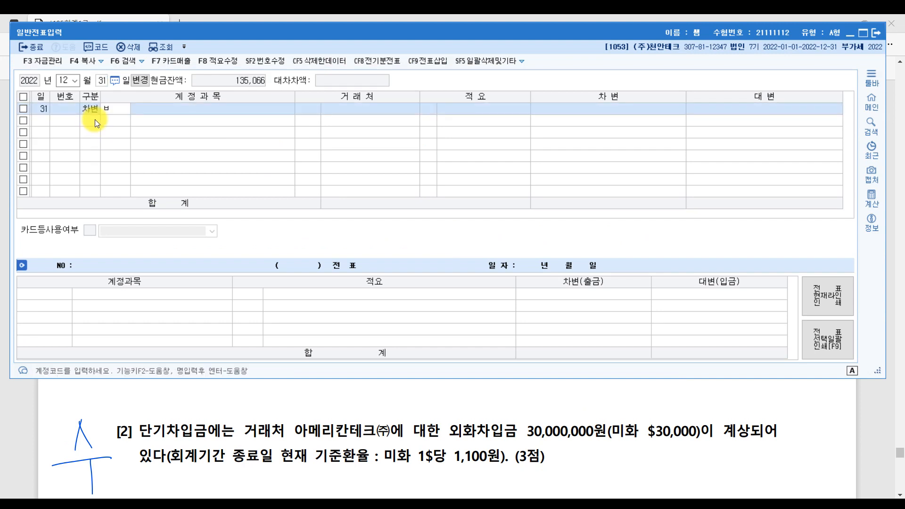
{"action": "key", "text": "Return"}
{"action": "key", "text": "Down"}
{"action": "key", "text": "Return"}
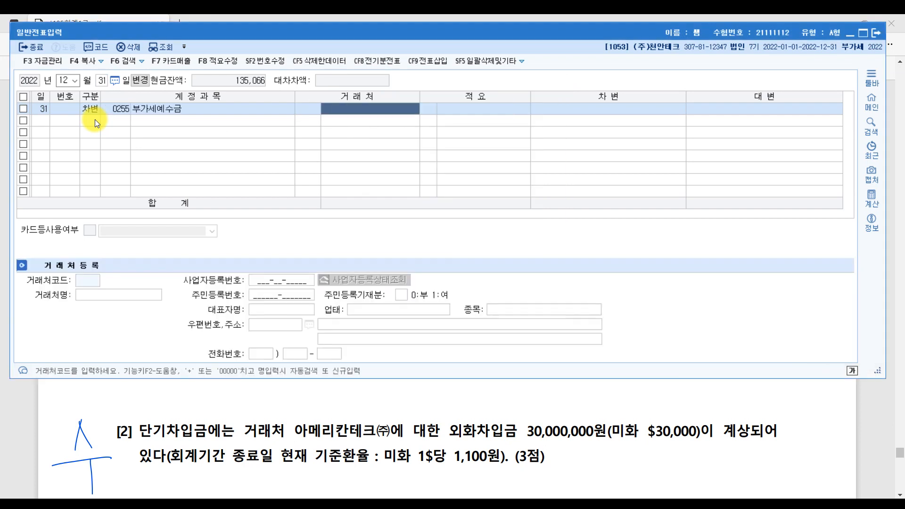
{"action": "key", "text": "Return"}
{"action": "key", "text": "Return"}
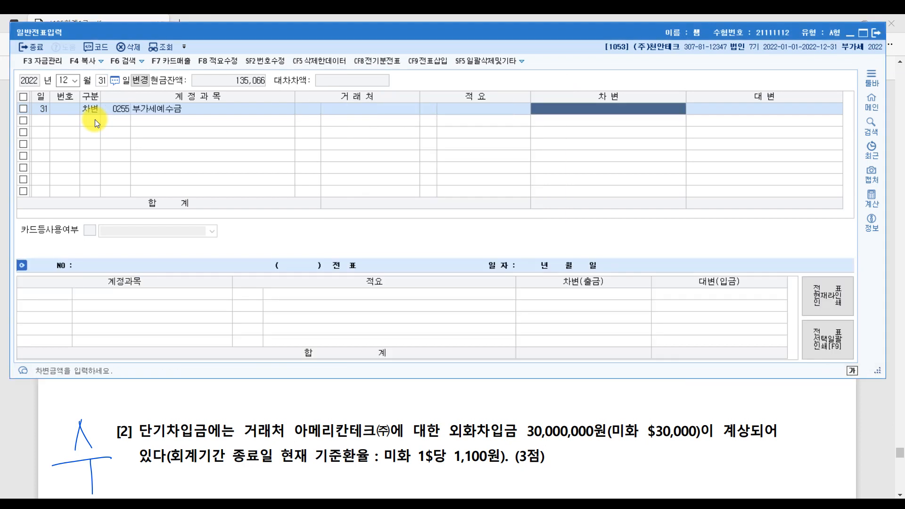
{"action": "type", "text": "62,346,500"}
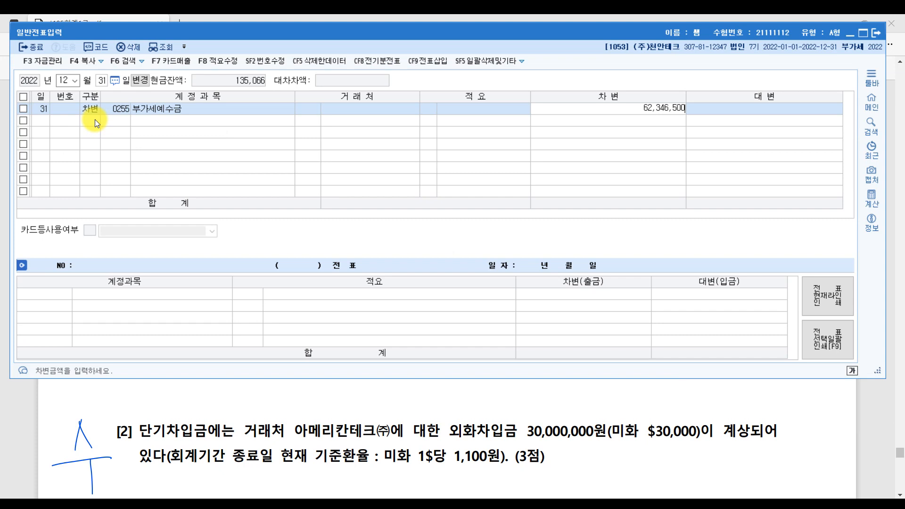
{"action": "key", "text": "Return"}
- Enter a credit line for 0135 부가세대급금 of 52,749,000 without a counterparty or description
{"action": "type", "text": "4"}
{"action": "key", "text": "Return"}
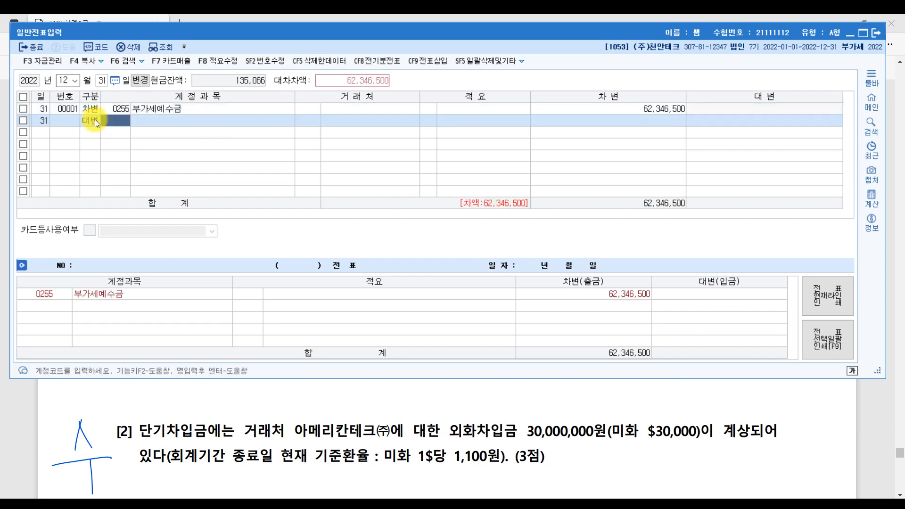
{"action": "type", "text": "부가"}
{"action": "key", "text": "Return"}
{"action": "key", "text": "Down"}
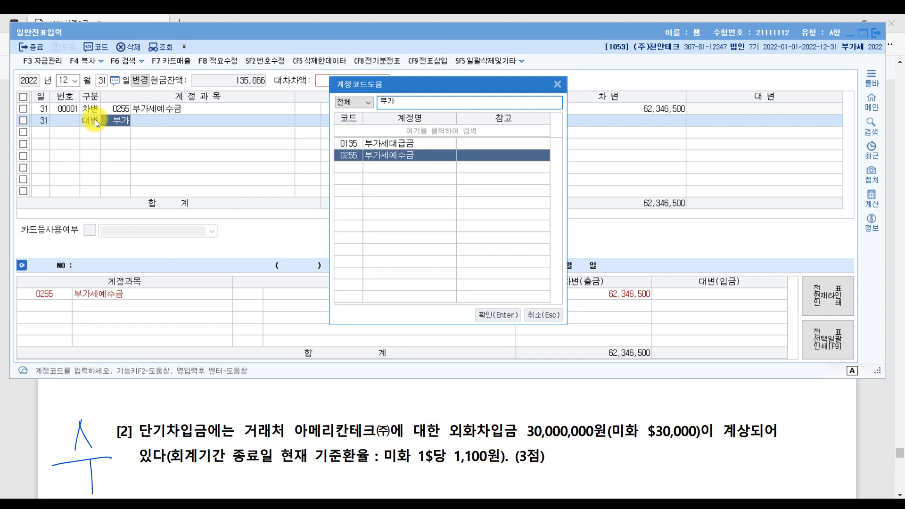
{"action": "key", "text": "Up"}
{"action": "key", "text": "Return"}
{"action": "key", "text": "Return"}
{"action": "key", "text": "Return"}
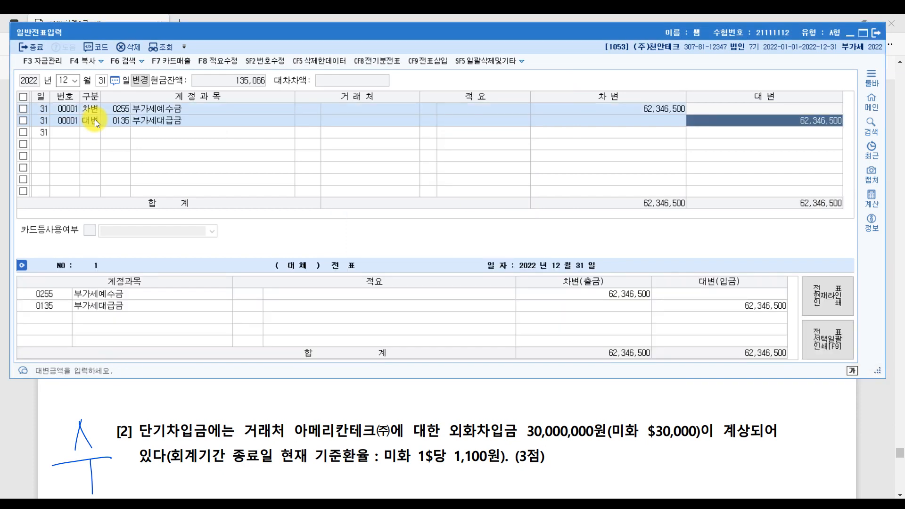
{"action": "type", "text": "52,749"}
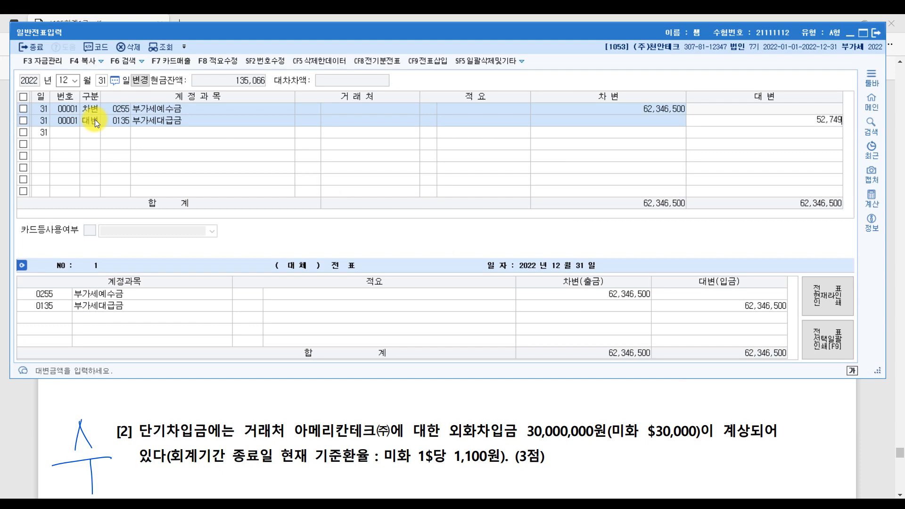
{"action": "type", "text": ",000"}
{"action": "key", "text": "Return"}
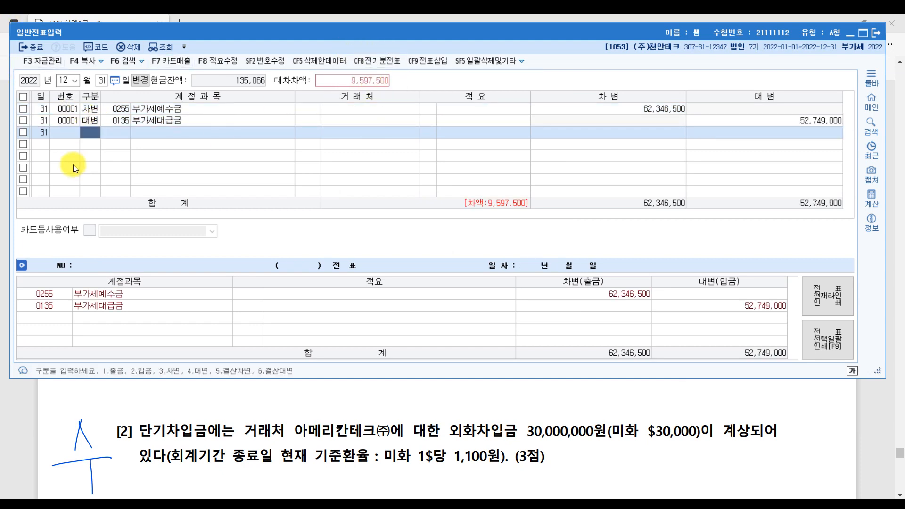
- Add a credit line for 0261 미지급세금 of 9,597,500 with no counterparty
{"action": "type", "text": "4"}
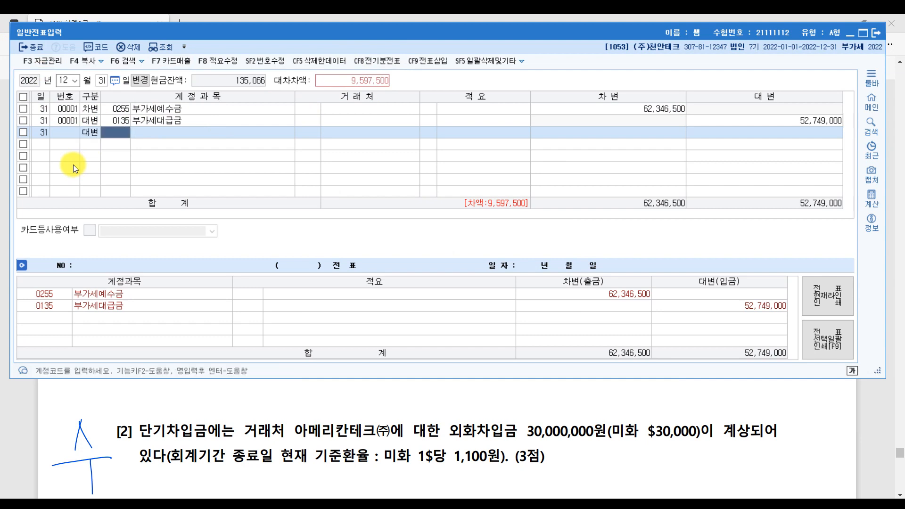
{"action": "type", "text": "미지"}
{"action": "key", "text": "Return"}
{"action": "key", "text": "Down"}
{"action": "key", "text": "Return"}
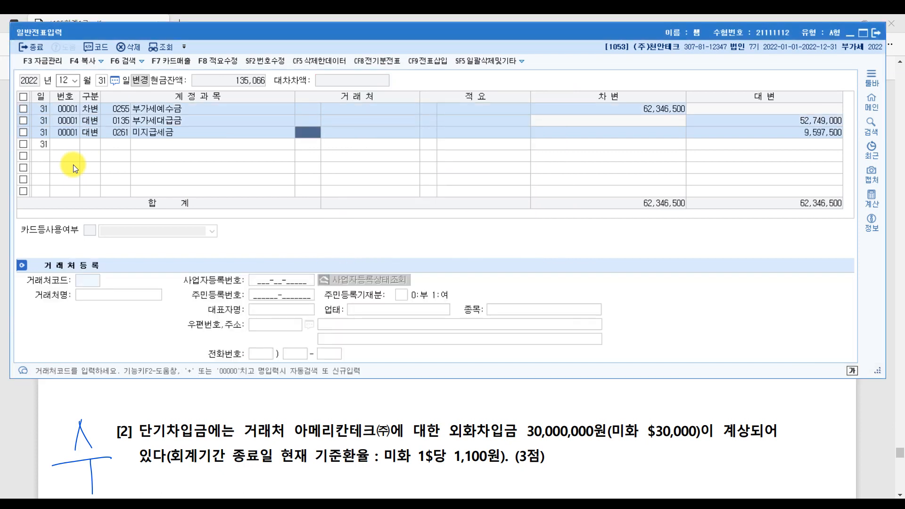
{"action": "key", "text": "Return"}
{"action": "key", "text": "Return"}
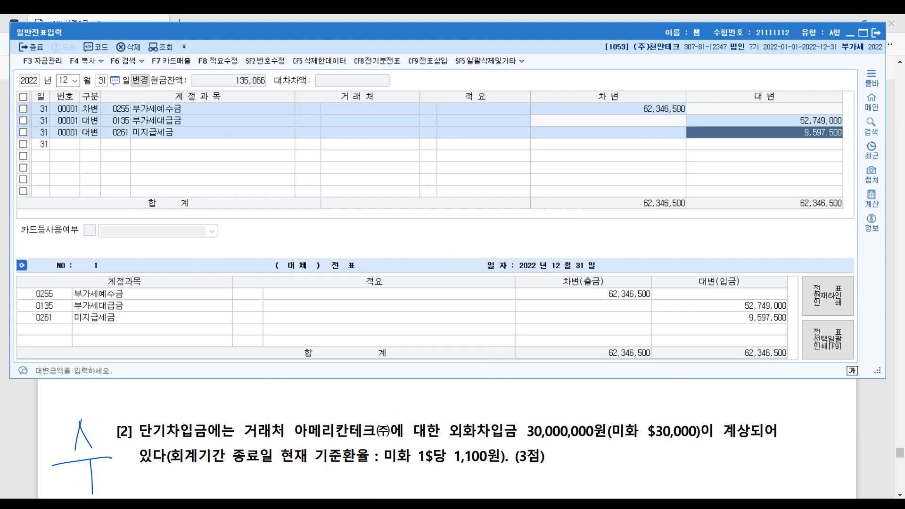
- Switch to the exam PDF, underline 단기차입금 in question 2 of 문제5 and handwrite a short note above it
{"action": "left_click", "coordinate": [858, 421]}
{"action": "scroll", "coordinate": [481, 420], "scroll_direction": "down", "scroll_amount": 5}
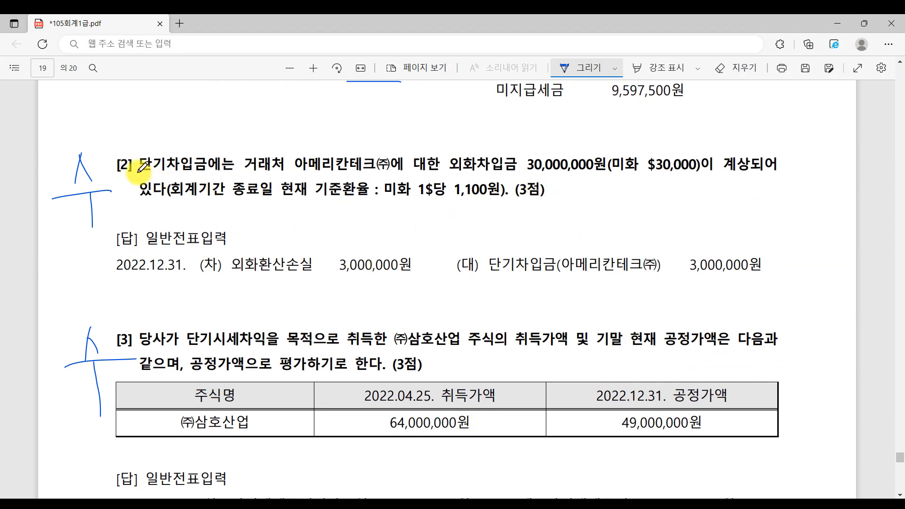
{"action": "left_click_drag", "start_coordinate": [139, 172], "coordinate": [206, 175]}
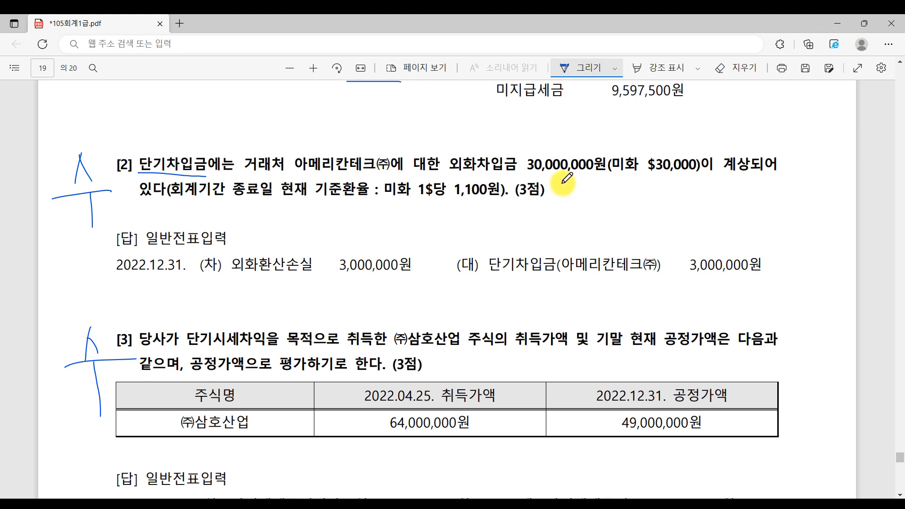
{"action": "mouse_move", "coordinate": [166, 141]}
{"action": "left_mouse_down"}
{"action": "mouse_move", "coordinate": [178, 134]}
{"action": "mouse_move", "coordinate": [193, 144]}
{"action": "mouse_move", "coordinate": [196, 133]}
{"action": "mouse_move", "coordinate": [234, 141]}
{"action": "left_mouse_up"}
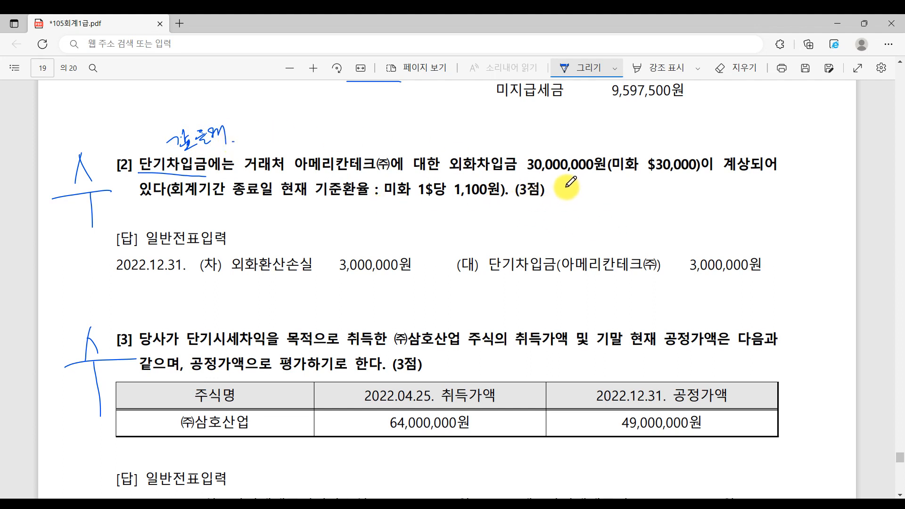
- Beside question 2, write 장부 = 30,000,000, underline $30,000 in the text, and begin the 평가 line with $30,000 ×
{"action": "left_click_drag", "start_coordinate": [562, 188], "coordinate": [607, 197]}
{"action": "mouse_move", "coordinate": [739, 188]}
{"action": "left_mouse_down"}
{"action": "mouse_move", "coordinate": [779, 183]}
{"action": "mouse_move", "coordinate": [805, 194]}
{"action": "mouse_move", "coordinate": [820, 185]}
{"action": "left_mouse_up"}
{"action": "left_click_drag", "start_coordinate": [712, 188], "coordinate": [719, 188]}
{"action": "left_click_drag", "start_coordinate": [713, 194], "coordinate": [720, 194]}
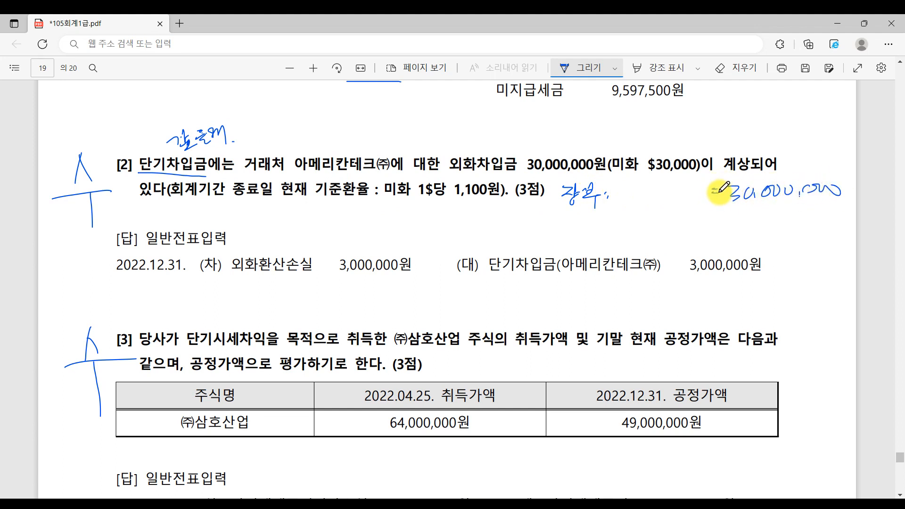
{"action": "mouse_move", "coordinate": [558, 218]}
{"action": "left_mouse_down"}
{"action": "mouse_move", "coordinate": [570, 216]}
{"action": "mouse_move", "coordinate": [563, 228]}
{"action": "mouse_move", "coordinate": [585, 222]}
{"action": "mouse_move", "coordinate": [602, 231]}
{"action": "left_mouse_up"}
{"action": "left_click_drag", "start_coordinate": [650, 172], "coordinate": [709, 174]}
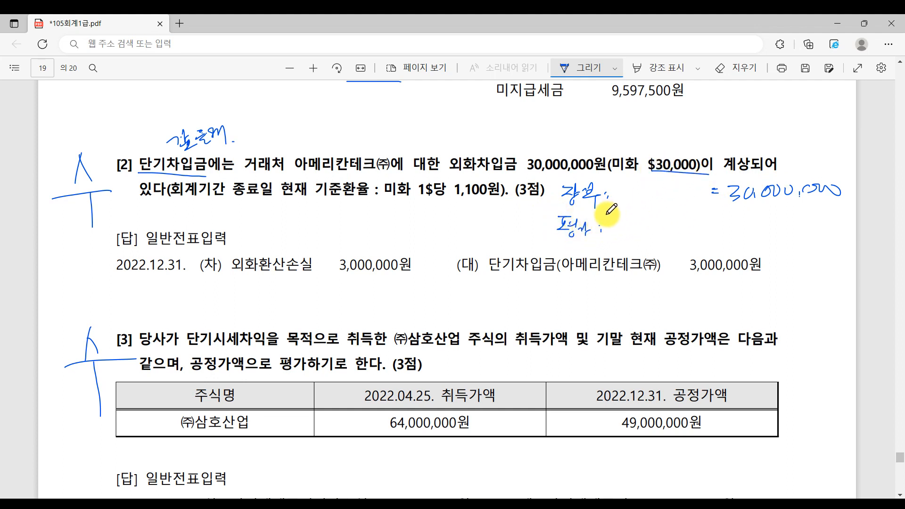
{"action": "mouse_move", "coordinate": [614, 214]}
{"action": "left_mouse_down"}
{"action": "mouse_move", "coordinate": [613, 236]}
{"action": "mouse_move", "coordinate": [658, 216]}
{"action": "mouse_move", "coordinate": [687, 230]}
{"action": "left_mouse_up"}
{"action": "left_click_drag", "start_coordinate": [686, 217], "coordinate": [678, 231]}
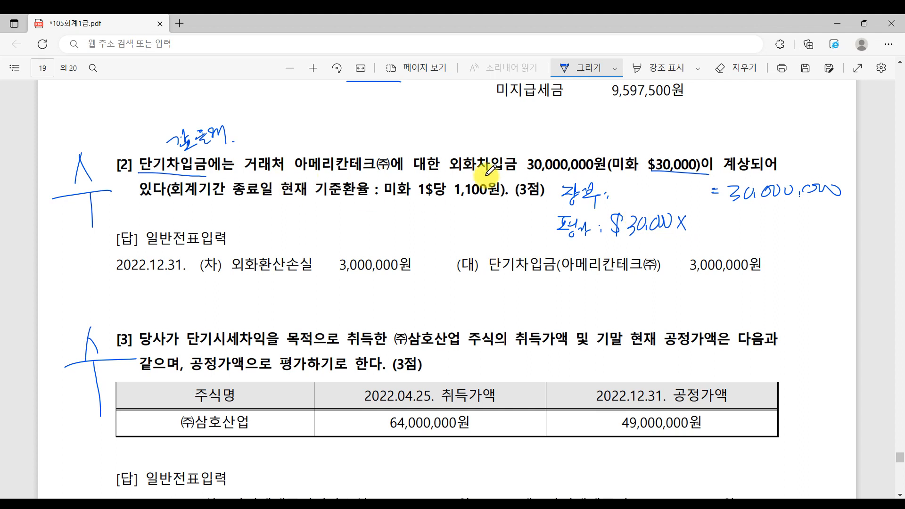
- Underline 1,100원 and complete the 평가 line as 1,100 = 33,000,000, with the difference 3,000,000 written below a rule
{"action": "left_click_drag", "start_coordinate": [456, 197], "coordinate": [493, 196]}
{"action": "mouse_move", "coordinate": [691, 214]}
{"action": "left_mouse_down"}
{"action": "mouse_move", "coordinate": [691, 230]}
{"action": "mouse_move", "coordinate": [706, 228]}
{"action": "mouse_move", "coordinate": [705, 218]}
{"action": "mouse_move", "coordinate": [694, 232]}
{"action": "mouse_move", "coordinate": [722, 223]}
{"action": "mouse_move", "coordinate": [750, 232]}
{"action": "mouse_move", "coordinate": [777, 220]}
{"action": "left_mouse_up"}
{"action": "left_click", "coordinate": [759, 229]}
{"action": "mouse_move", "coordinate": [787, 218]}
{"action": "left_mouse_down"}
{"action": "mouse_move", "coordinate": [793, 230]}
{"action": "mouse_move", "coordinate": [804, 219]}
{"action": "left_mouse_up"}
{"action": "left_click_drag", "start_coordinate": [817, 218], "coordinate": [836, 221]}
{"action": "left_click_drag", "start_coordinate": [722, 233], "coordinate": [842, 241]}
{"action": "mouse_move", "coordinate": [767, 244]}
{"action": "left_mouse_down"}
{"action": "mouse_move", "coordinate": [773, 255]}
{"action": "mouse_move", "coordinate": [844, 254]}
{"action": "left_mouse_up"}
{"action": "left_click", "coordinate": [778, 254]}
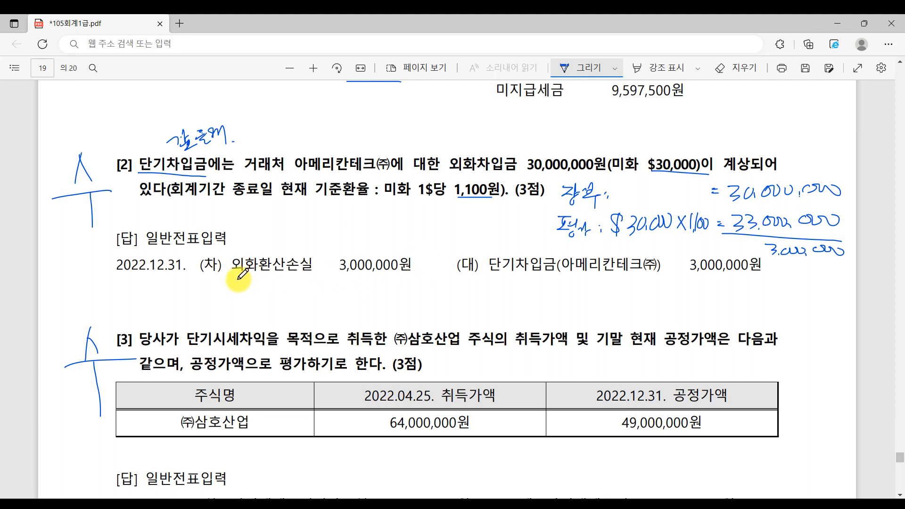
- Underline the debit and credit entries in question 2's answer and switch back to 일반전표입력
{"action": "left_click_drag", "start_coordinate": [240, 280], "coordinate": [416, 280]}
{"action": "left_click_drag", "start_coordinate": [501, 280], "coordinate": [761, 280]}
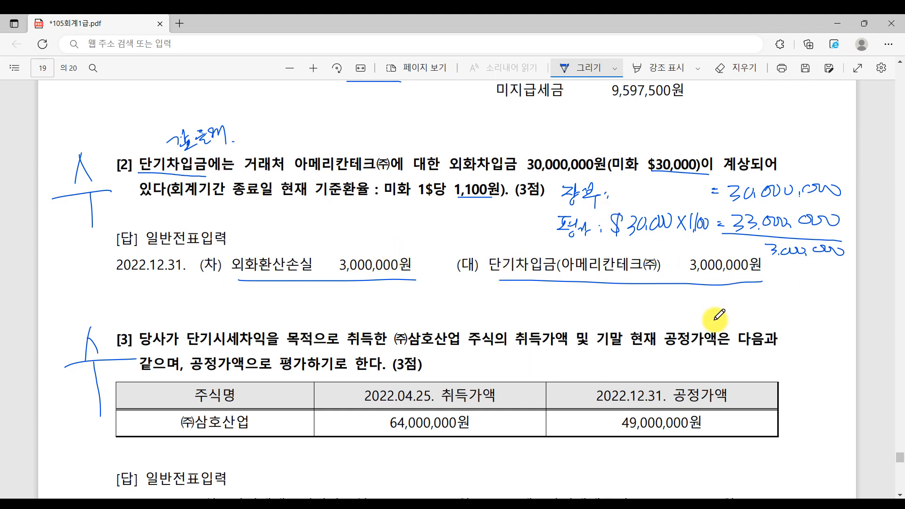
{"action": "mouse_move", "coordinate": [690, 498]}
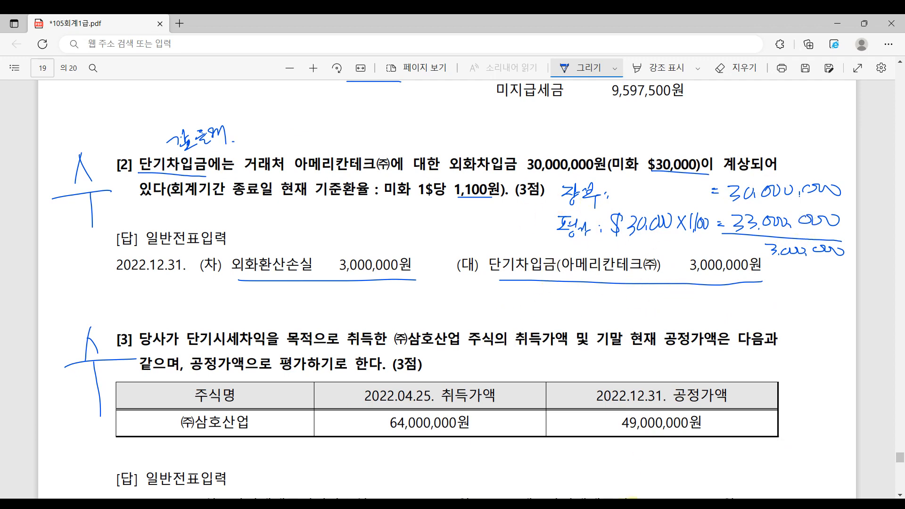
{"action": "key", "text": "alt+Tab"}
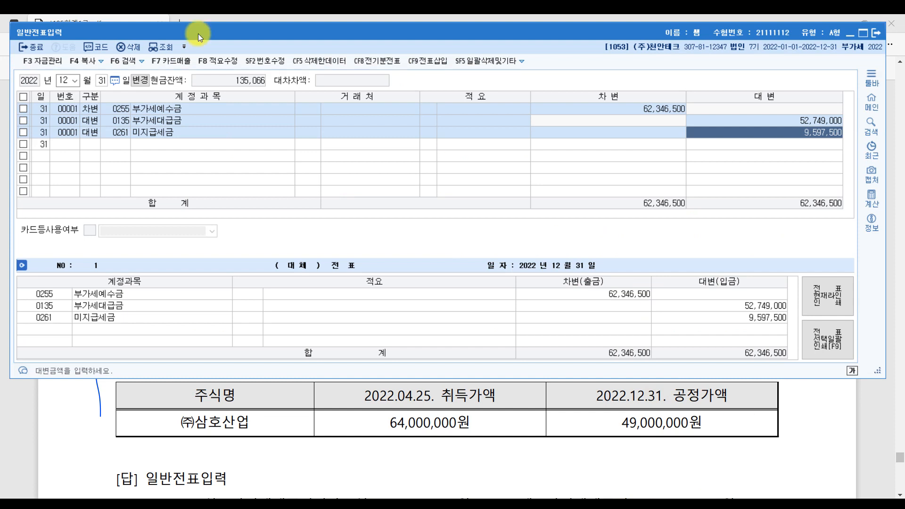
- Enter a December 31 debit line for 0955 외화환산손실 of 3,000,000 without a counterparty or description
{"action": "left_click", "coordinate": [83, 144]}
{"action": "type", "text": "3"}
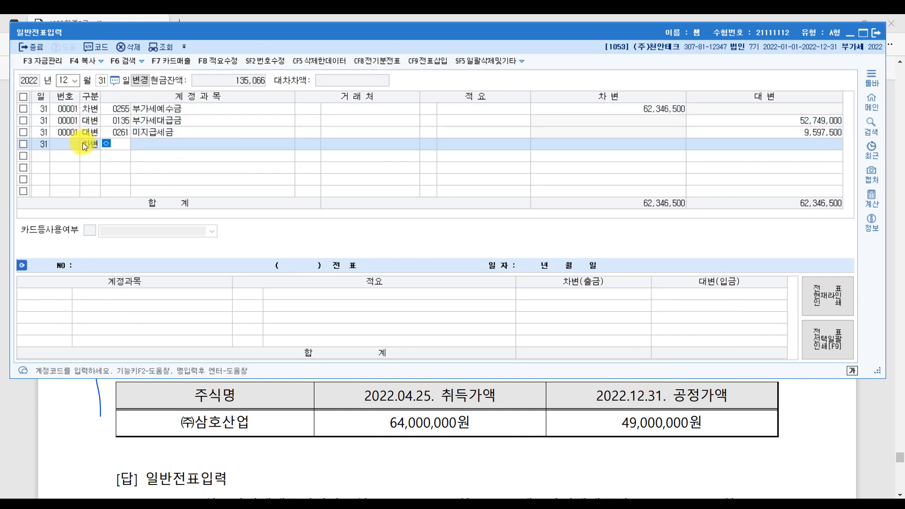
{"action": "type", "text": "외화"}
{"action": "key", "text": "Return"}
{"action": "key", "text": "Down"}
{"action": "key", "text": "Down"}
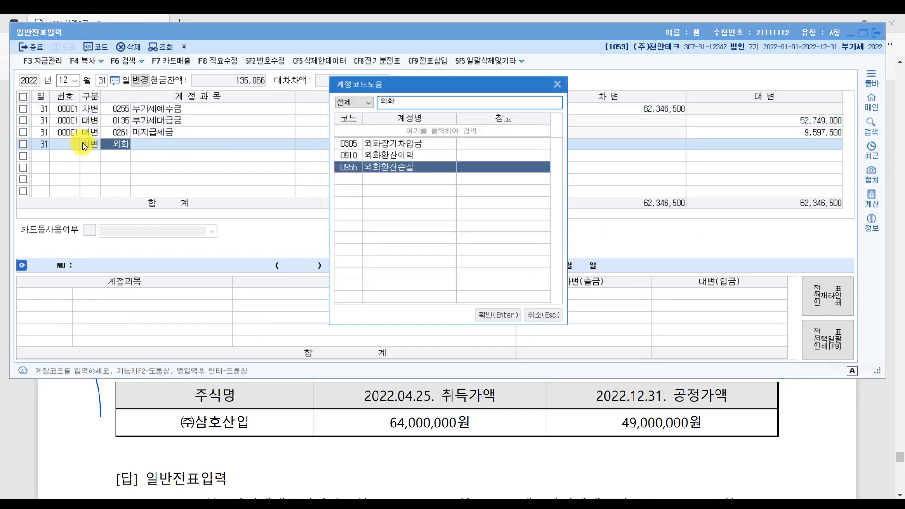
{"action": "key", "text": "Return"}
{"action": "key", "text": "Return"}
{"action": "key", "text": "Return"}
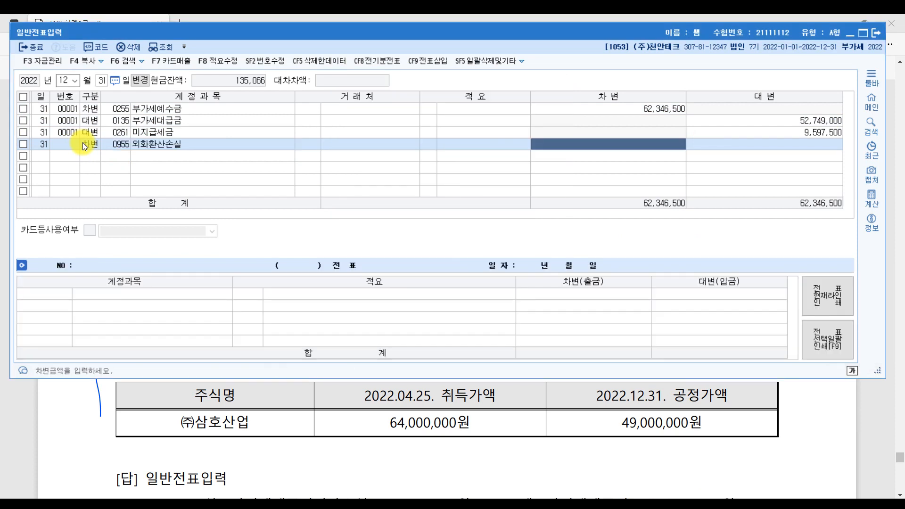
{"action": "type", "text": "3++"}
{"action": "key", "text": "Return"}
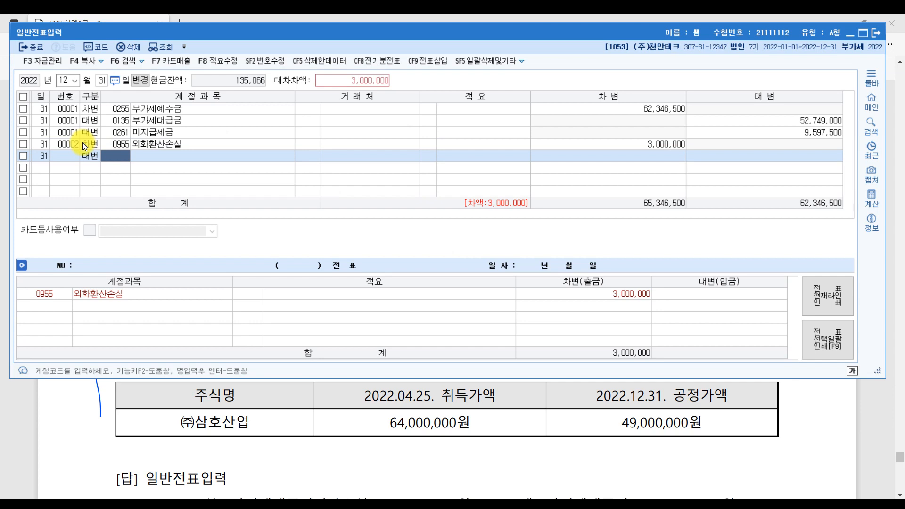
- Add the matching credit line for 0260 단기차입금 of 3,000,000 with counterparty 아메리칸테크(주)
{"action": "type", "text": "외사"}
{"action": "key", "text": "Return"}
{"action": "key", "text": "Down"}
{"action": "key", "text": "Down"}
{"action": "key", "text": "Down"}
{"action": "key", "text": "Down"}
{"action": "key", "text": "Return"}
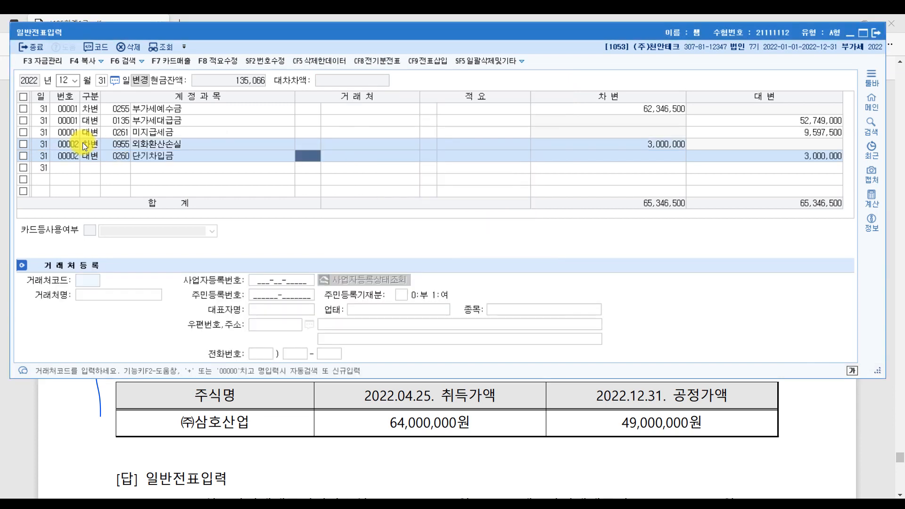
{"action": "type", "text": "아메"}
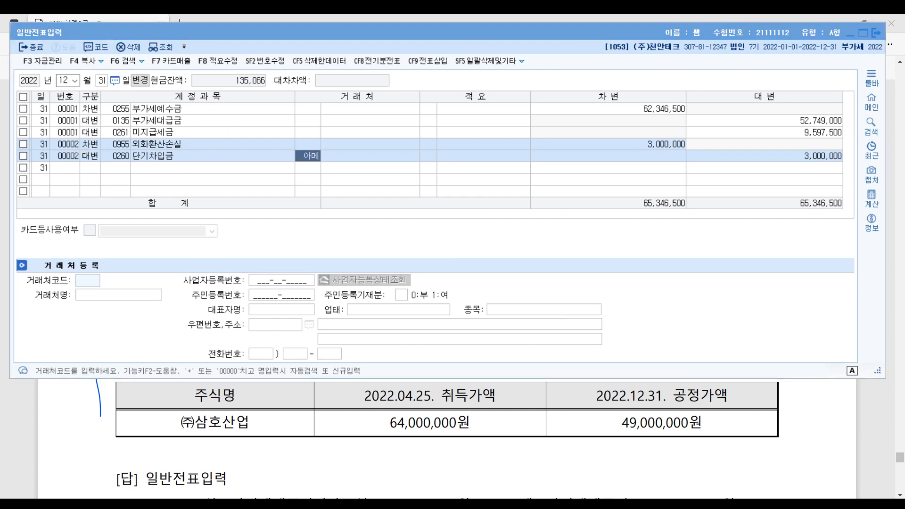
{"action": "key", "text": "Return"}
{"action": "key", "text": "Return"}
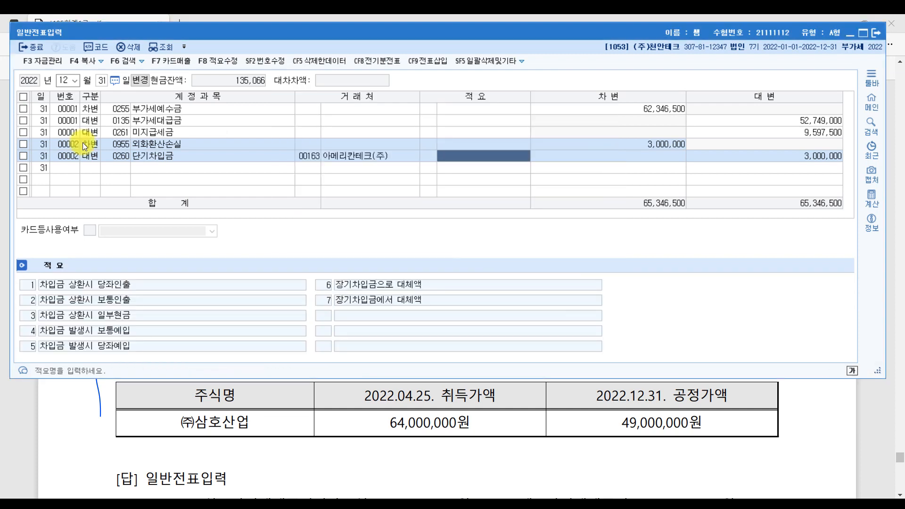
{"action": "key", "text": "Return"}
{"action": "key", "text": "Return"}
{"action": "key", "text": "Up"}
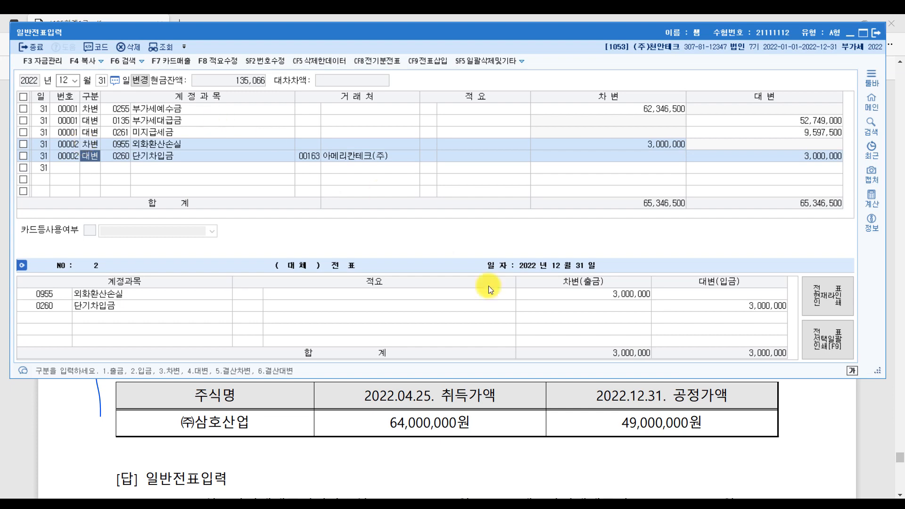
- In question 3 of the exam PDF, underline the short-term trading purpose, 취득가액, 현재 공정가액 and the answer's debit amount of 15,000,000원
{"action": "left_click", "coordinate": [873, 428]}
{"action": "scroll", "coordinate": [133, 376], "scroll_direction": "down", "scroll_amount": 3}
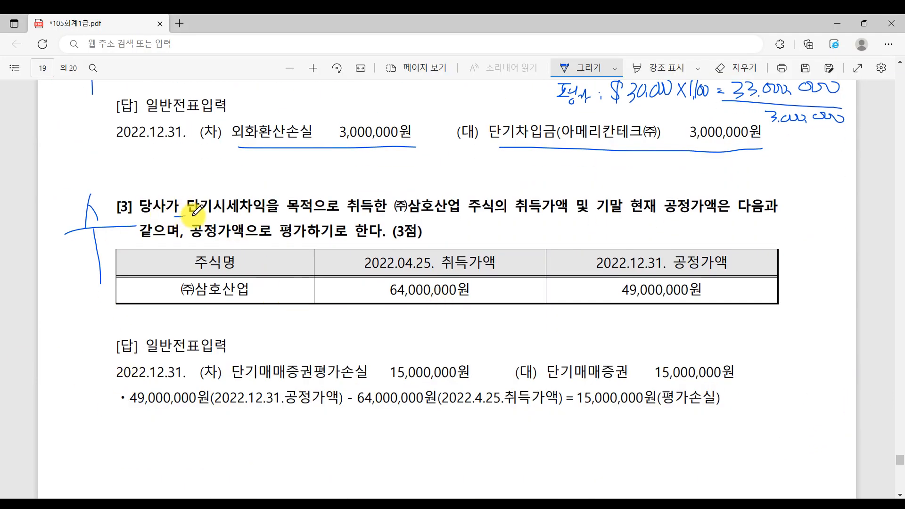
{"action": "left_click_drag", "start_coordinate": [175, 216], "coordinate": [380, 217]}
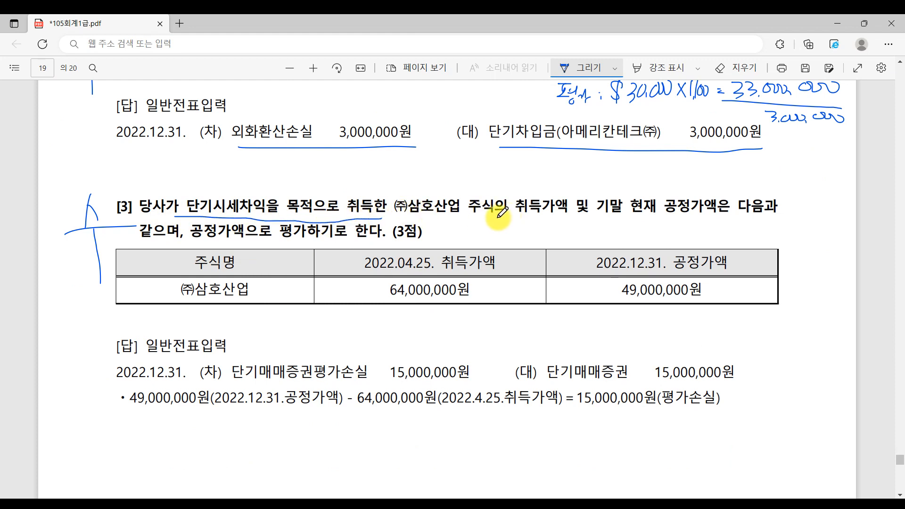
{"action": "left_click_drag", "start_coordinate": [526, 217], "coordinate": [566, 217]}
{"action": "left_click_drag", "start_coordinate": [633, 215], "coordinate": [727, 213]}
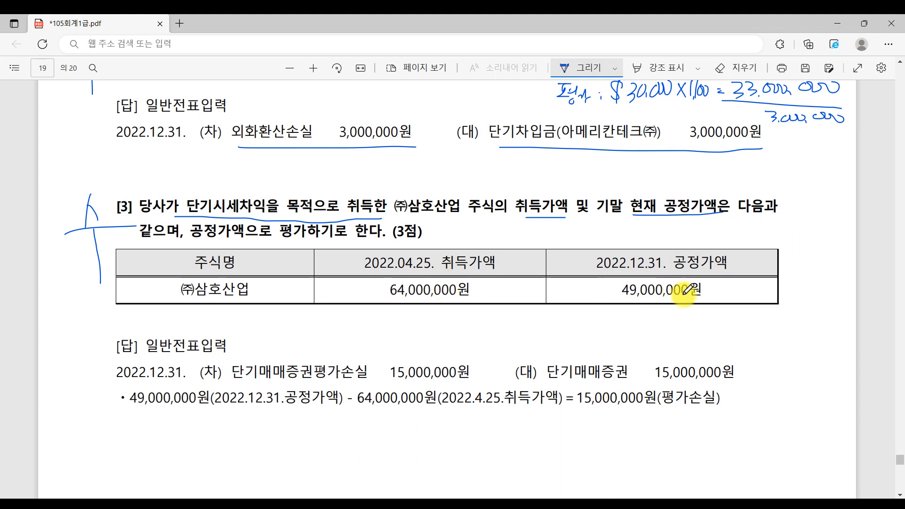
{"action": "left_click_drag", "start_coordinate": [387, 380], "coordinate": [501, 380]}
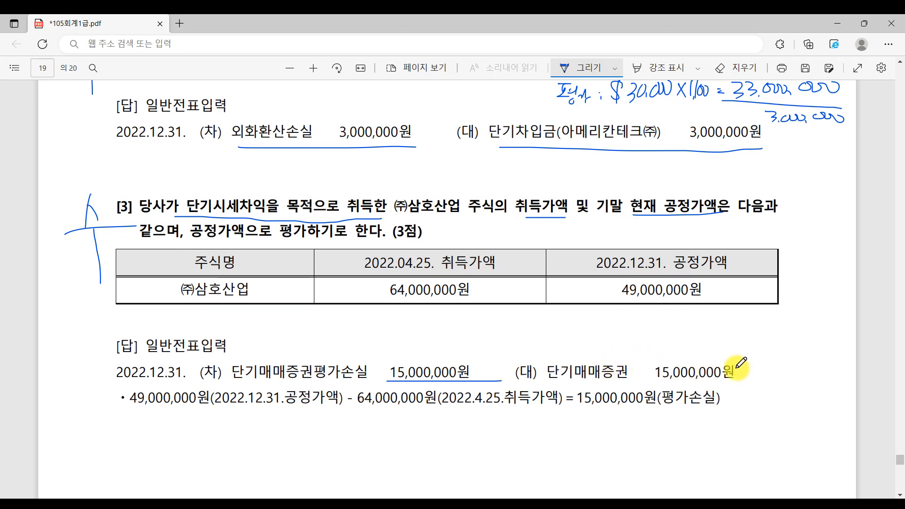
- In 일반전표입력, enter a December 31 debit line for 0957 단기매매증권평가손실 of 15,000,000 without a counterparty or description
{"action": "left_click", "coordinate": [605, 507]}
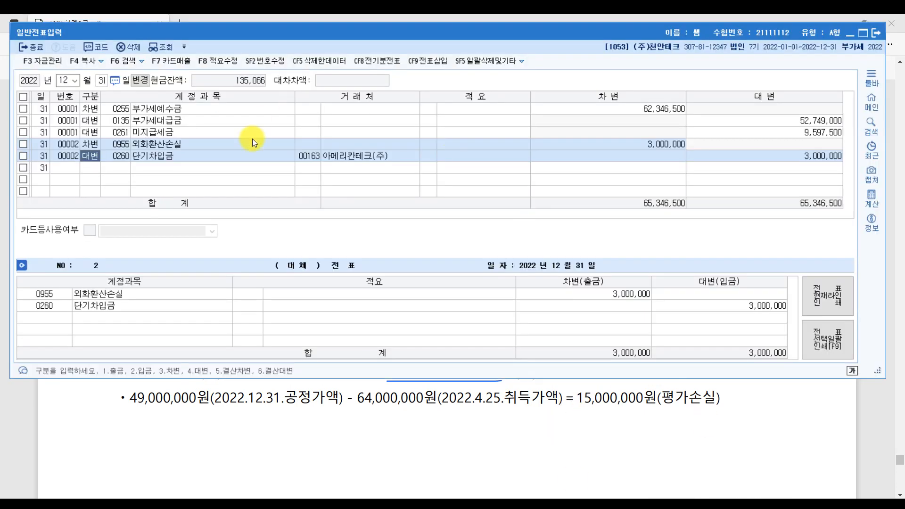
{"action": "key", "text": "Down"}
{"action": "type", "text": "3단기"}
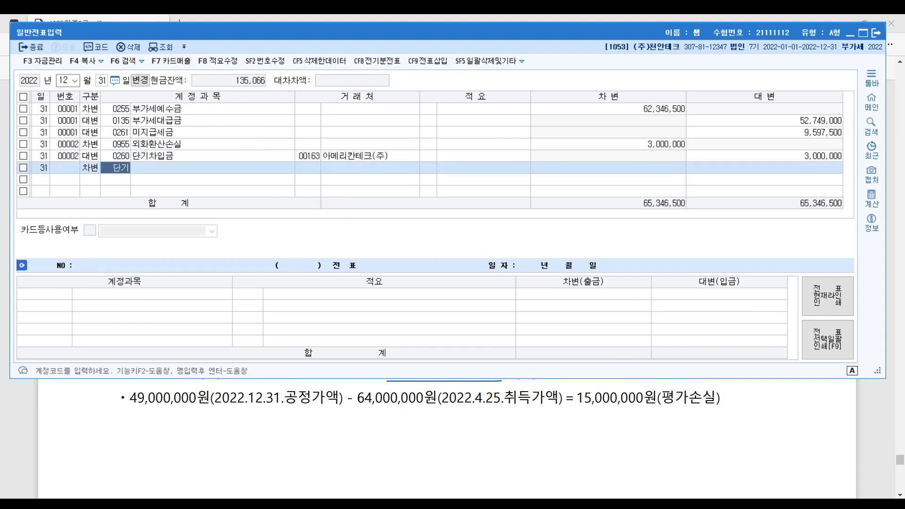
{"action": "key", "text": "Return"}
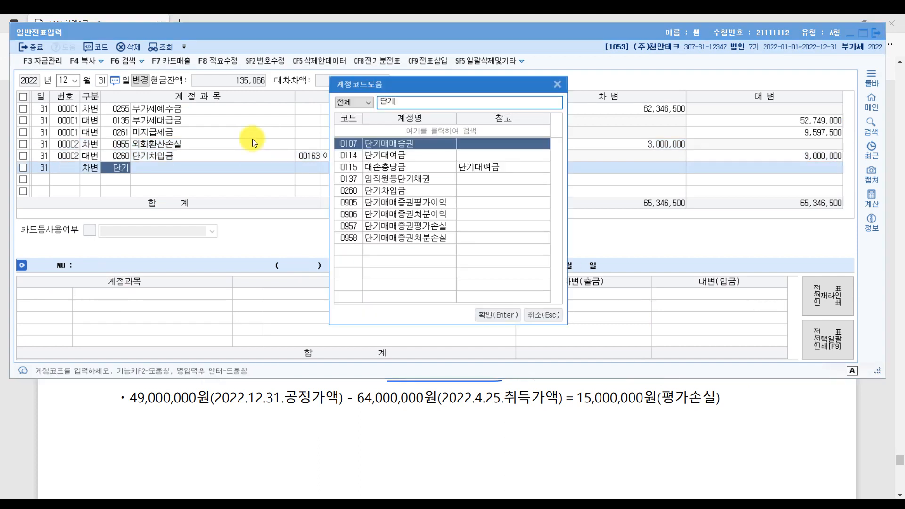
{"action": "key", "text": "Down"}
{"action": "key", "text": "Down"}
{"action": "key", "text": "Down"}
{"action": "key", "text": "Down"}
{"action": "key", "text": "Down"}
{"action": "key", "text": "Down"}
{"action": "key", "text": "Down"}
{"action": "key", "text": "Return"}
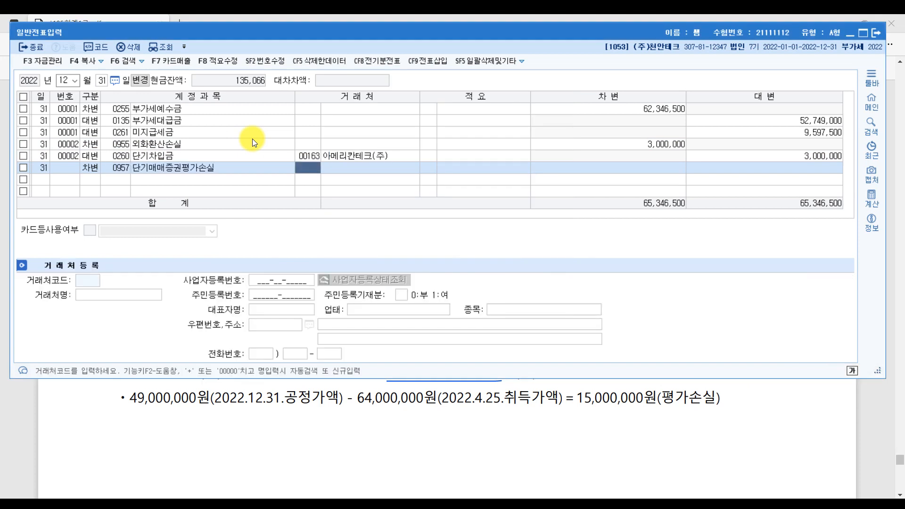
{"action": "key", "text": "Return"}
{"action": "key", "text": "Return"}
{"action": "key", "text": "Return"}
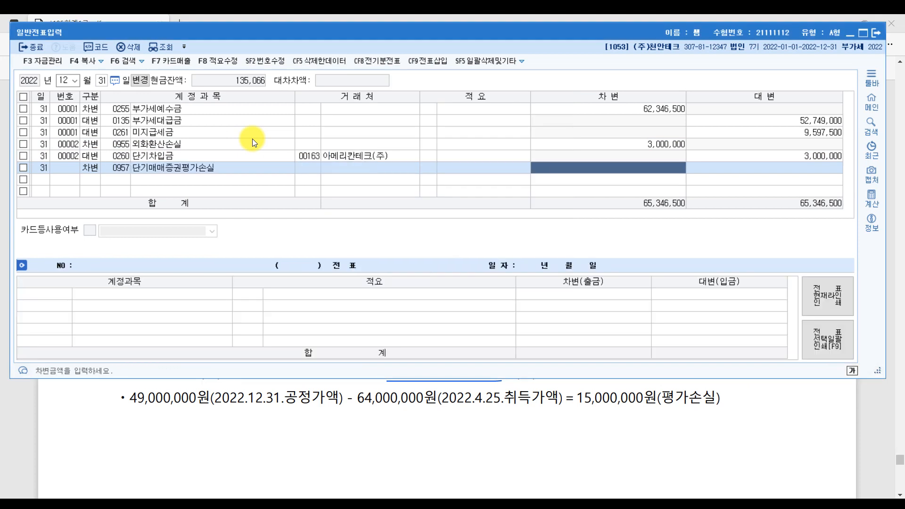
{"action": "type", "text": "15000000"}
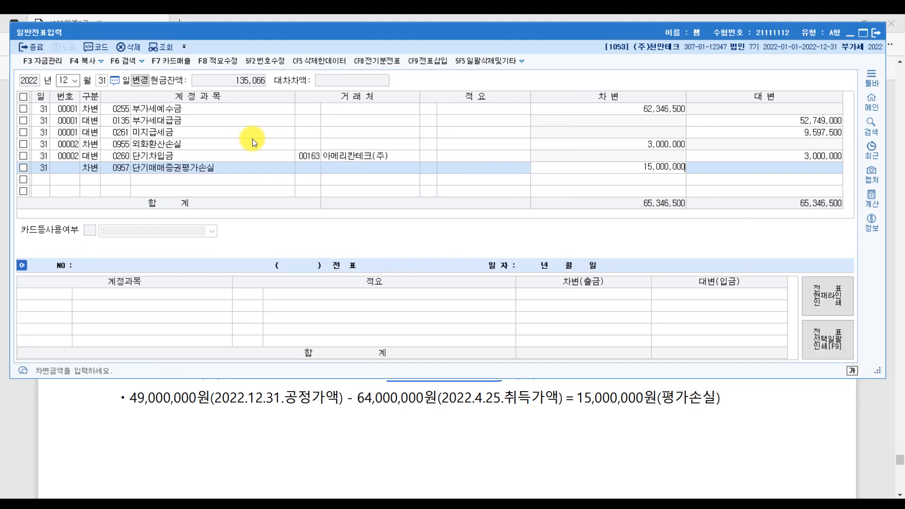
{"action": "key", "text": "Return"}
- Add the matching credit line for 0107 단기매매증권 of 15,000,000 without a counterparty or description
{"action": "type", "text": "4"}
{"action": "key", "text": "Return"}
{"action": "type", "text": "단기"}
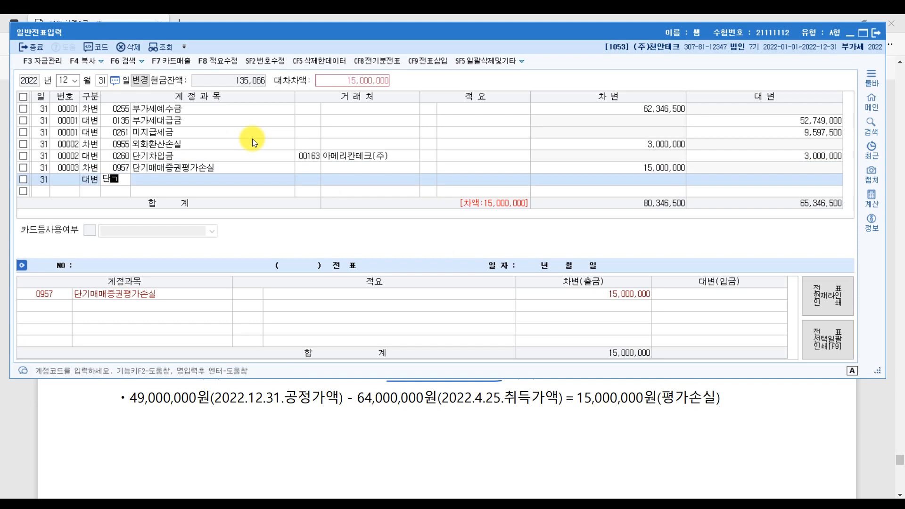
{"action": "key", "text": "Return"}
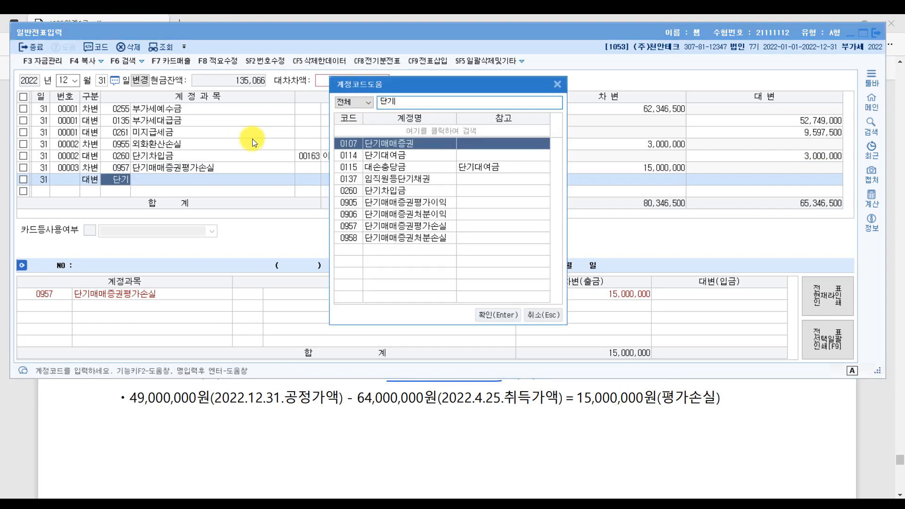
{"action": "key", "text": "Return"}
{"action": "key", "text": "Return"}
{"action": "key", "text": "Return"}
{"action": "key", "text": "Return"}
{"action": "key", "text": "Return"}
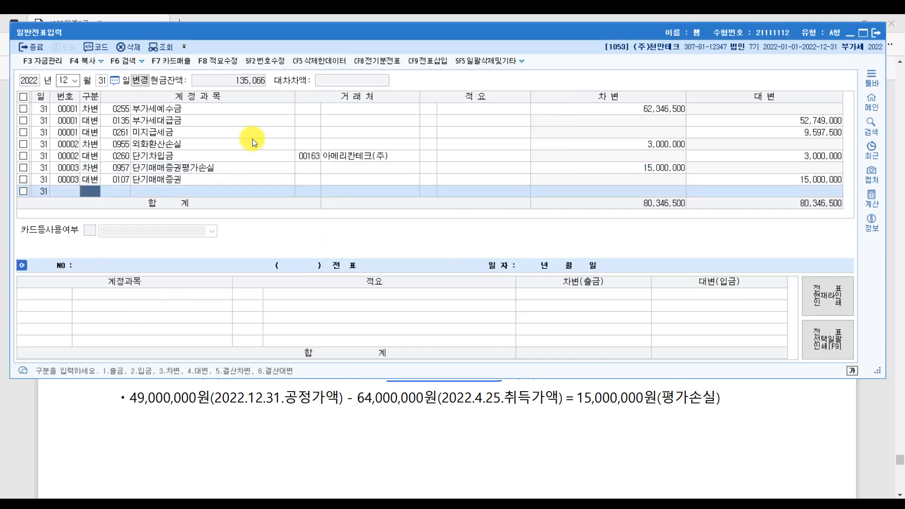
{"action": "key", "text": "Up"}
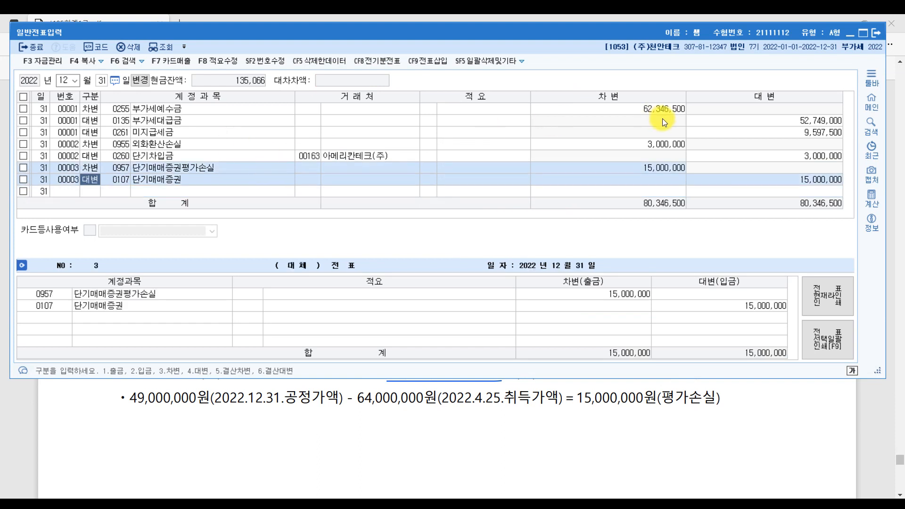
- Close 일반전표입력 and move on to 문제6 on page 20 of the exam PDF
{"action": "left_click", "coordinate": [880, 34]}
{"action": "scroll", "coordinate": [472, 343], "scroll_direction": "up", "scroll_amount": 8}
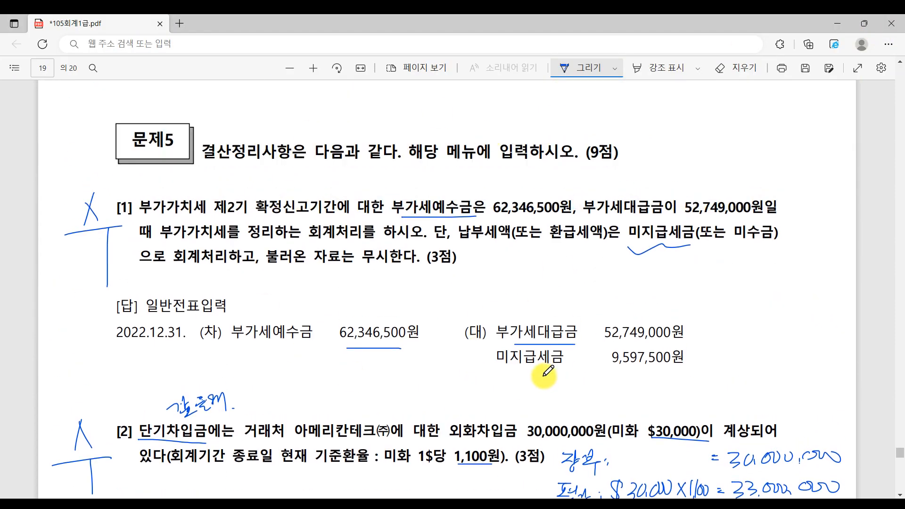
{"action": "scroll", "coordinate": [542, 369], "scroll_direction": "down", "scroll_amount": 8}
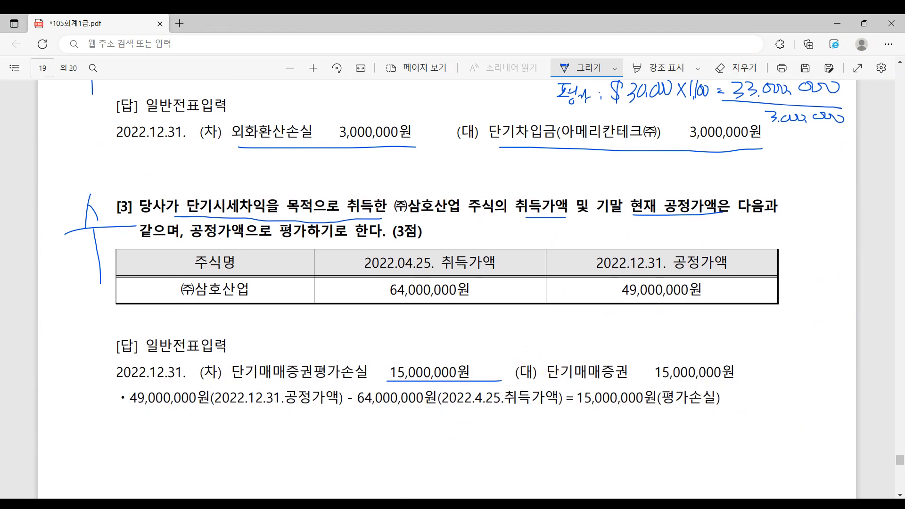
{"action": "left_click", "coordinate": [386, 503]}
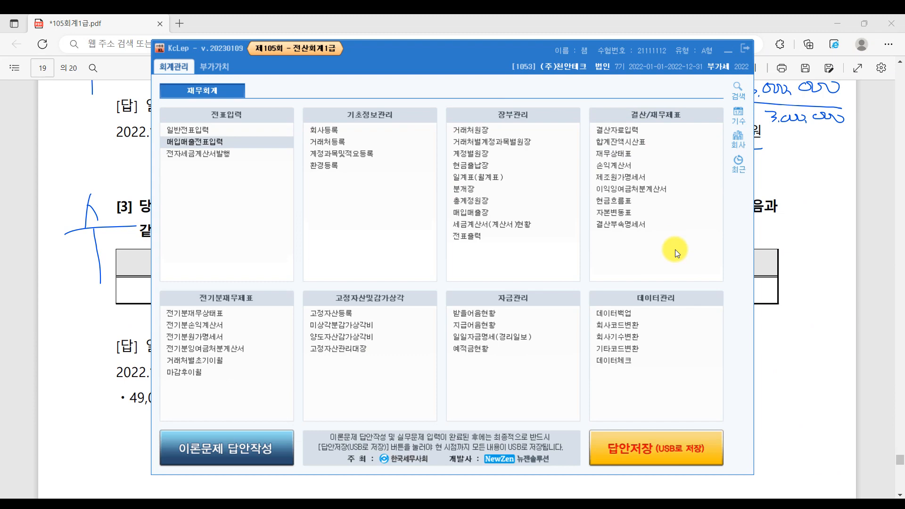
{"action": "left_click", "coordinate": [851, 205]}
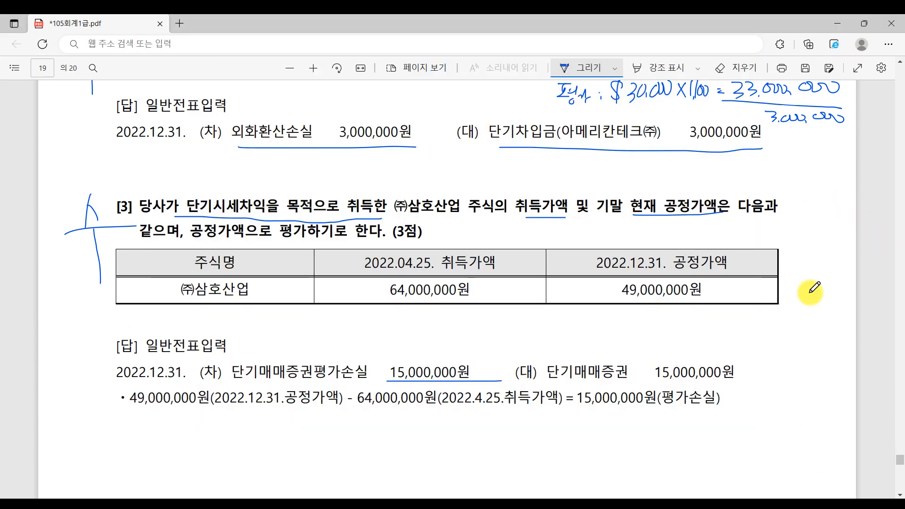
{"action": "scroll", "coordinate": [580, 380], "scroll_direction": "down", "scroll_amount": 5}
{"action": "scroll", "coordinate": [576, 386], "scroll_direction": "down", "scroll_amount": 10}
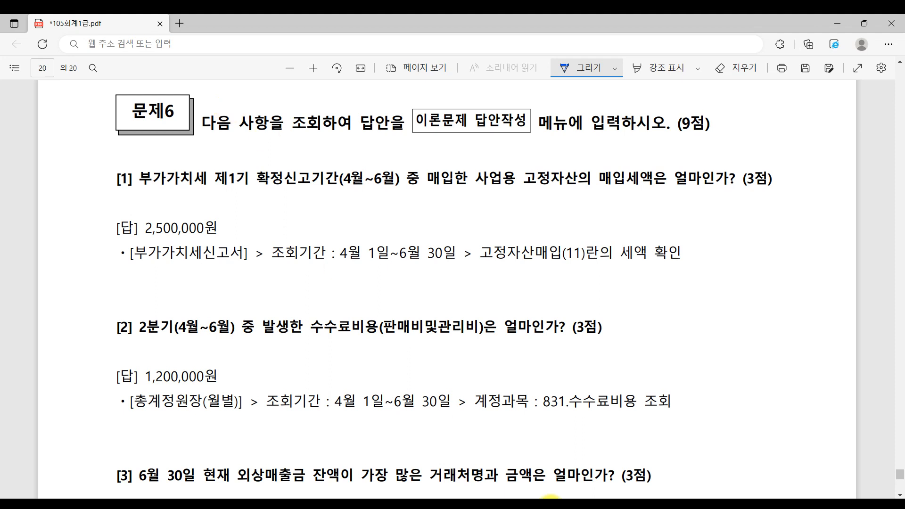
- Review the 조회문제 notes image on which report suits each question type and return to the exam PDF
{"action": "left_click", "coordinate": [553, 506]}
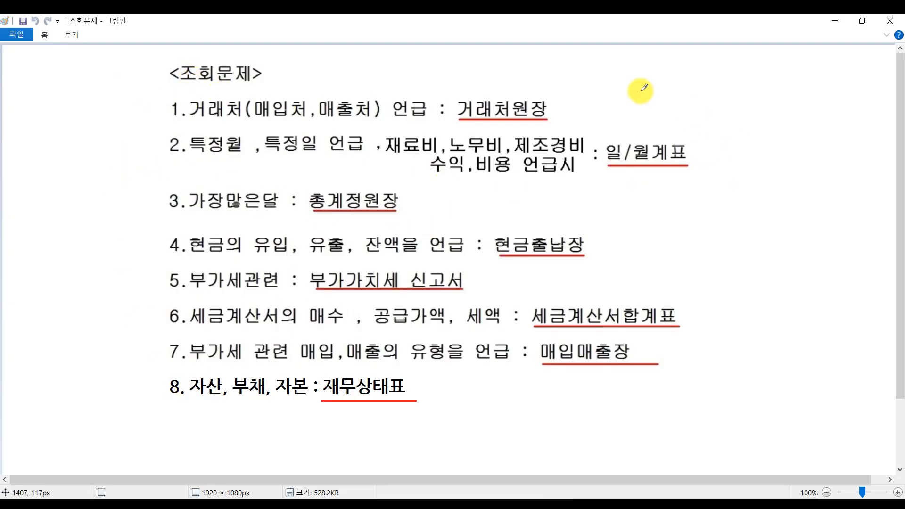
{"action": "mouse_move", "coordinate": [591, 506]}
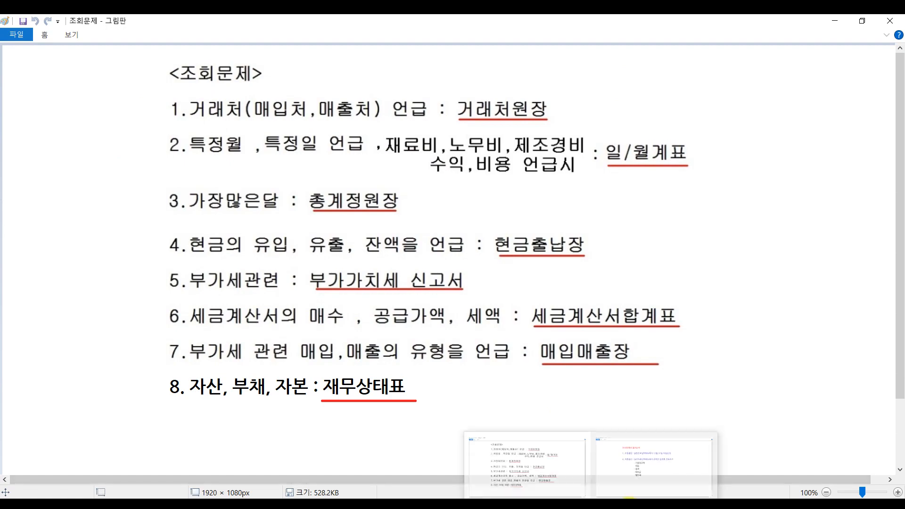
{"action": "left_click", "coordinate": [470, 503]}
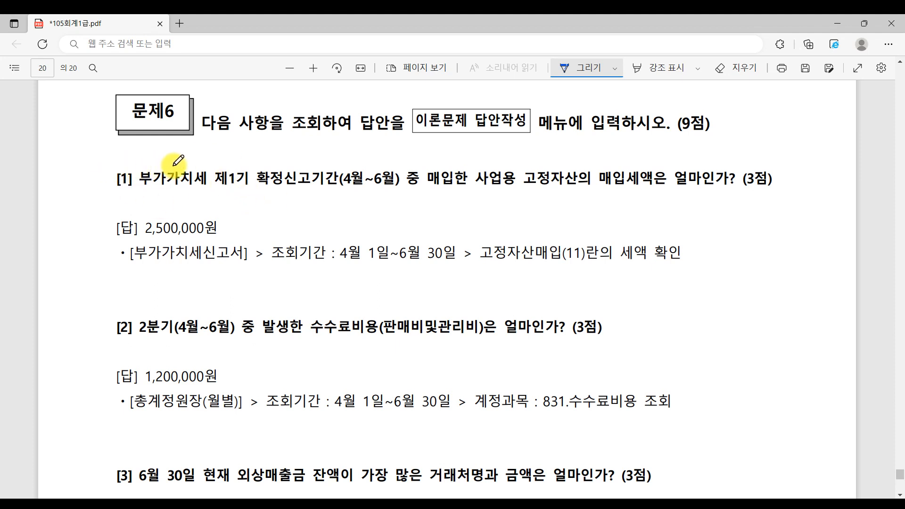
- In 문제6 question 1, underline 4월~6월, box 매입한 and underline 고정자산의 매입세액은
{"action": "left_click_drag", "start_coordinate": [349, 193], "coordinate": [397, 189]}
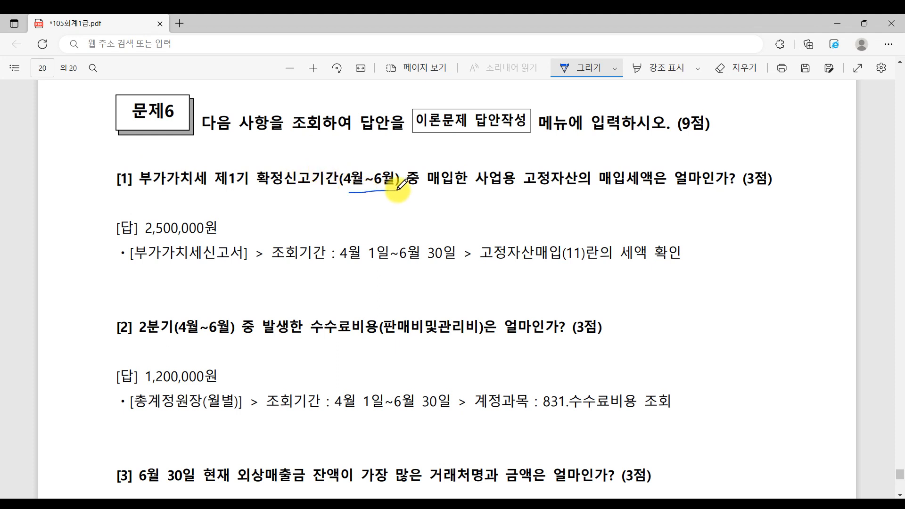
{"action": "left_click_drag", "start_coordinate": [462, 195], "coordinate": [467, 192]}
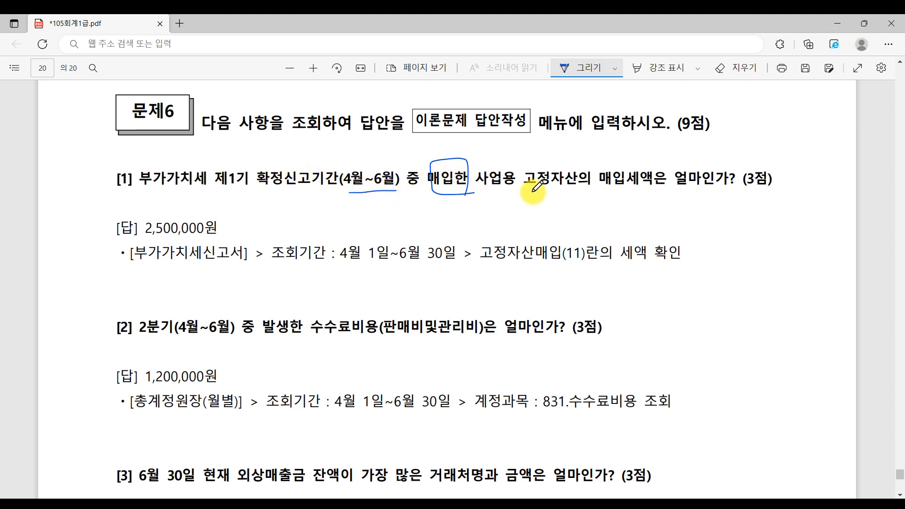
{"action": "left_click_drag", "start_coordinate": [532, 190], "coordinate": [671, 190]}
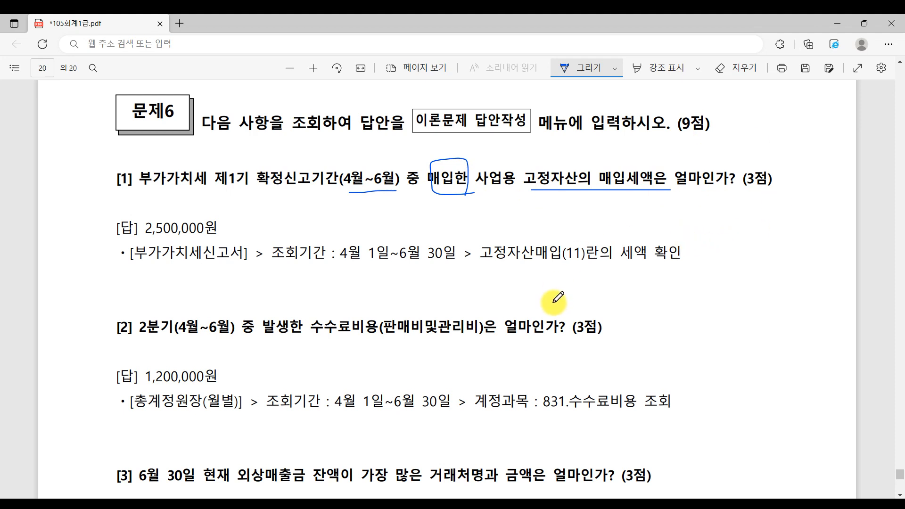
- Open 부가가치세신고서 in KcLep and load the period from April 1 to June 30, 2022
{"action": "left_click", "coordinate": [459, 508]}
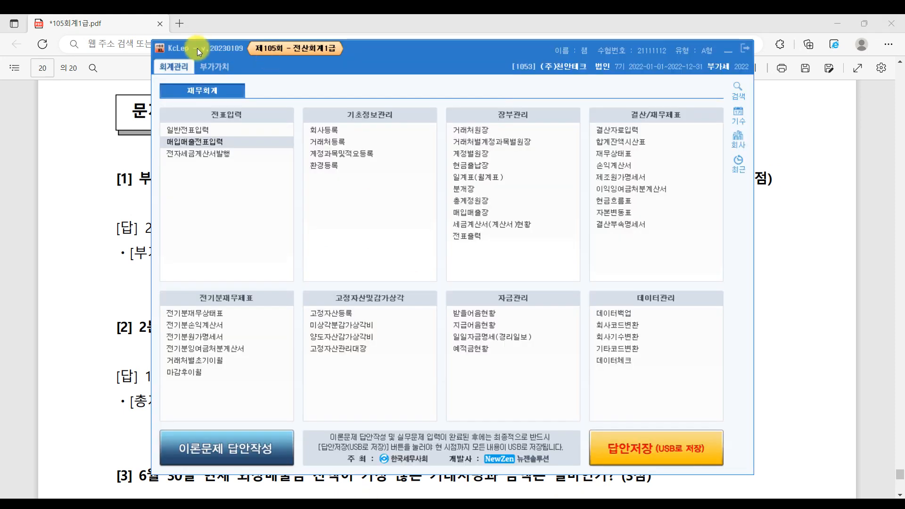
{"action": "left_click", "coordinate": [228, 70]}
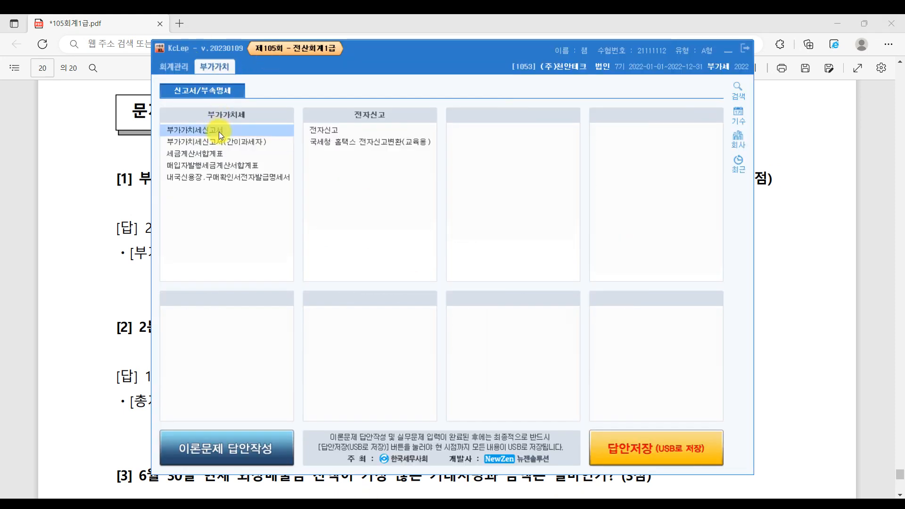
{"action": "left_click", "coordinate": [461, 506]}
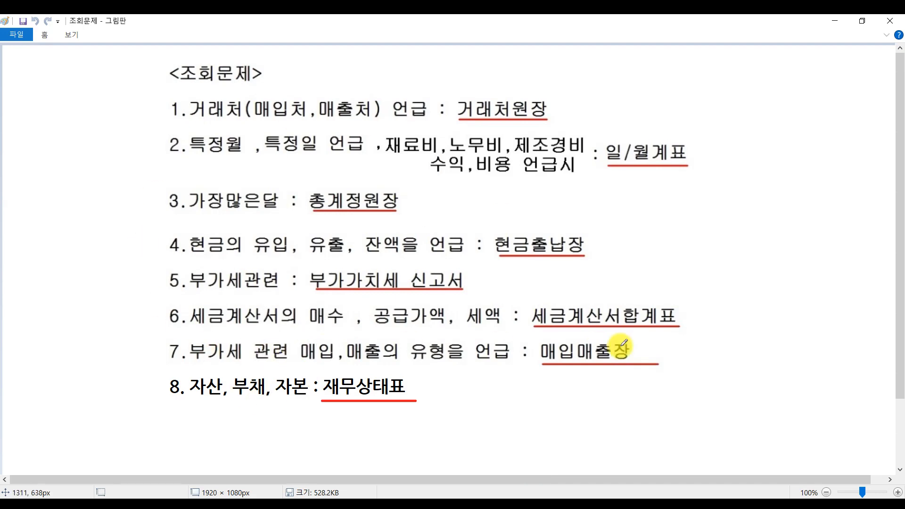
{"action": "left_click", "coordinate": [491, 505]}
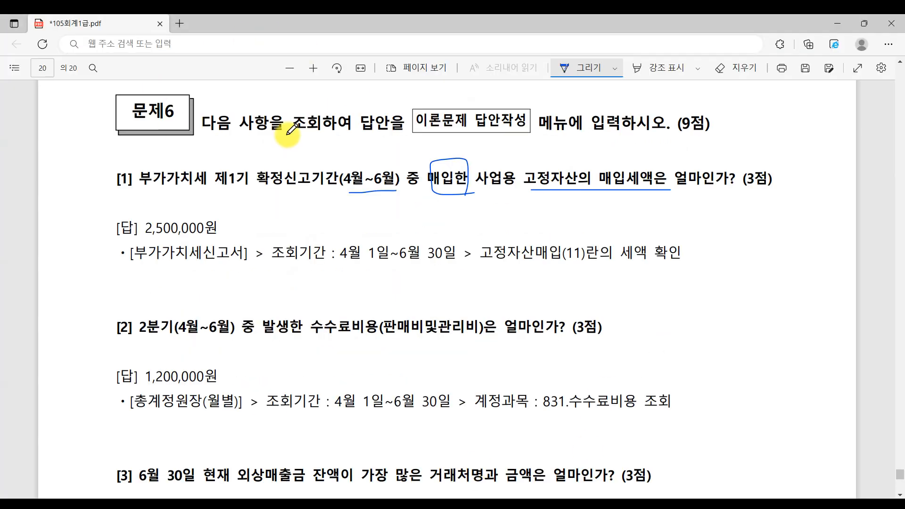
{"action": "left_click", "coordinate": [356, 504]}
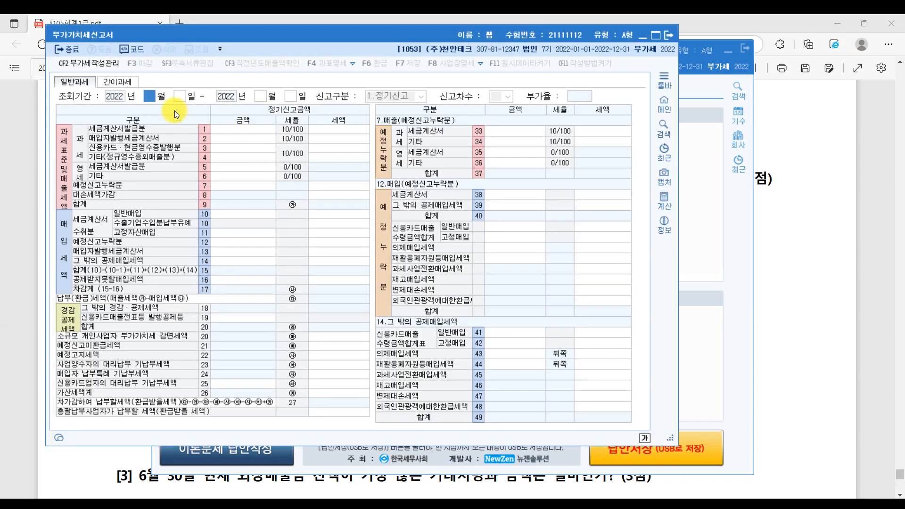
{"action": "type", "text": "4"}
{"action": "key", "text": "Return"}
{"action": "key", "text": "Return"}
{"action": "key", "text": "Return"}
{"action": "key", "text": "Return"}
{"action": "key", "text": "Return"}
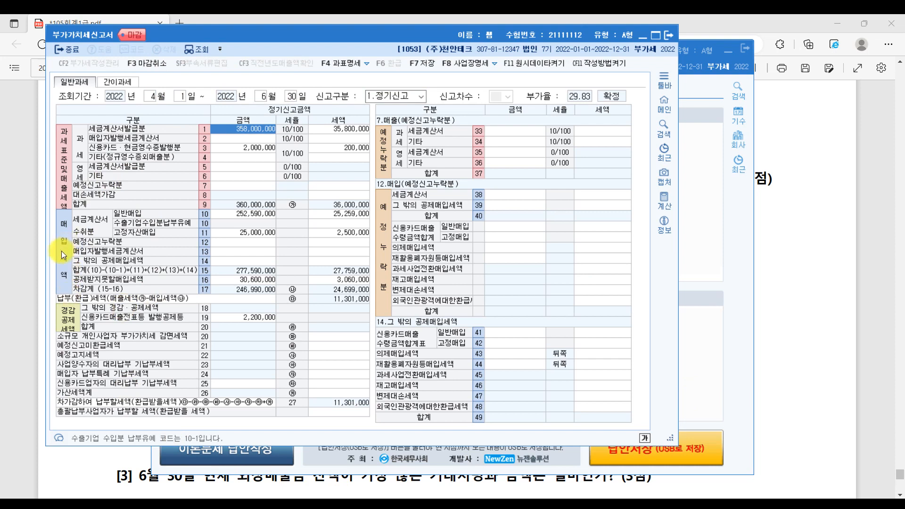
- Examine the fixed asset purchase amounts in row 11 고정자산매입 and row 42 고정매입, including row 11's tax amount
{"action": "left_click", "coordinate": [132, 236]}
{"action": "left_click", "coordinate": [216, 234]}
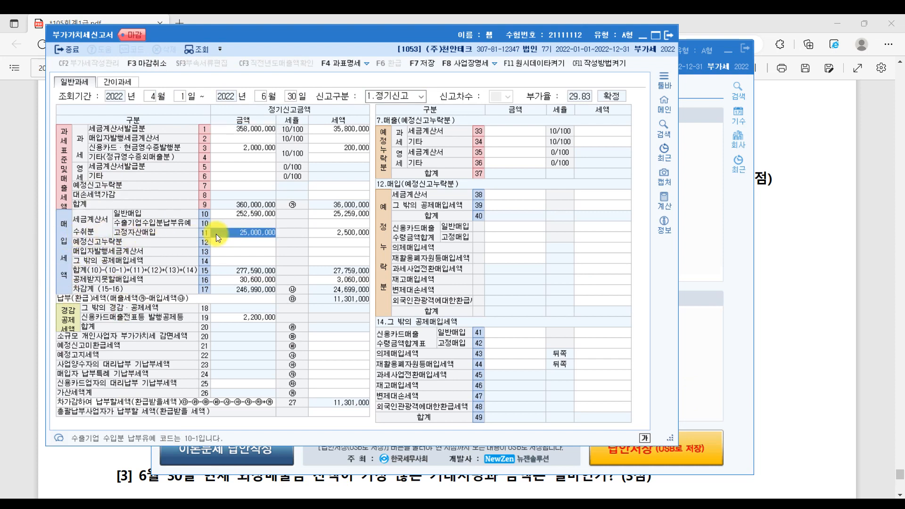
{"action": "left_click", "coordinate": [216, 234]}
{"action": "left_click", "coordinate": [502, 344]}
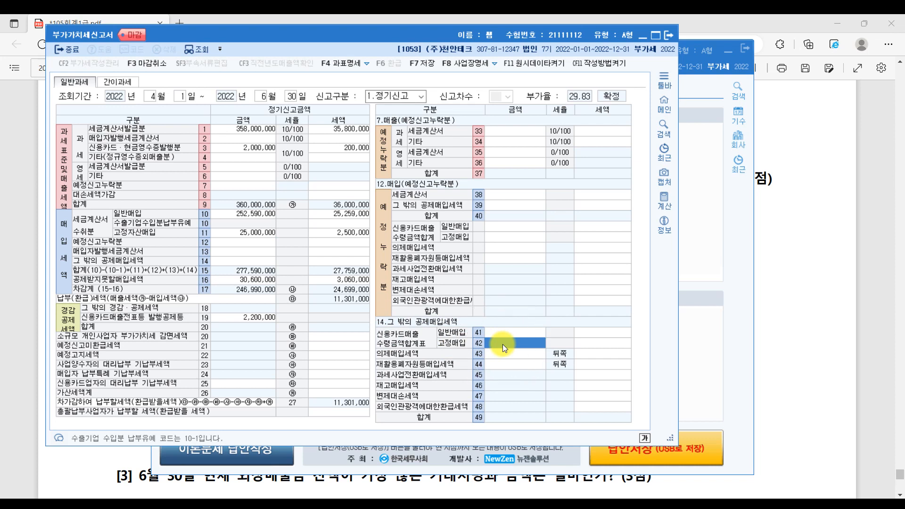
{"action": "left_click", "coordinate": [239, 235]}
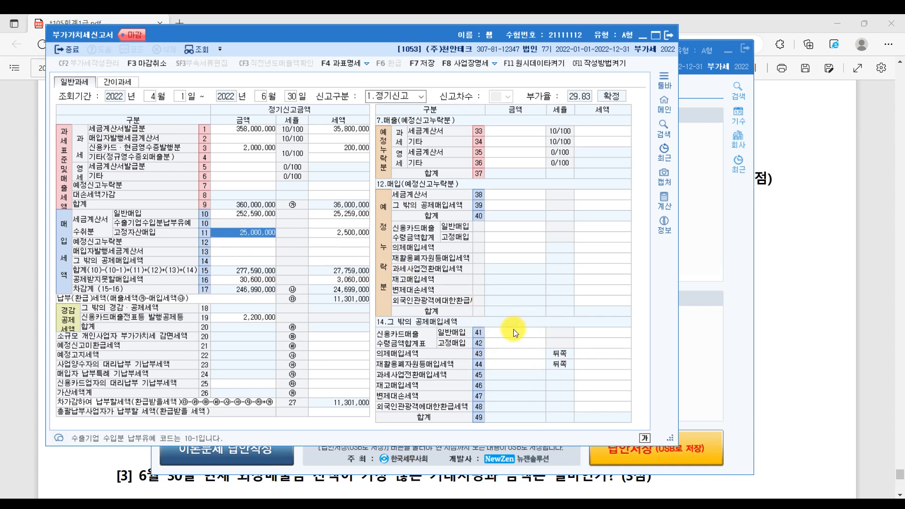
{"action": "left_click", "coordinate": [513, 341]}
{"action": "left_click", "coordinate": [242, 232]}
{"action": "left_click", "coordinate": [512, 335]}
{"action": "left_click", "coordinate": [241, 234]}
{"action": "key", "text": "ctrl"}
{"action": "key", "text": "ctrl"}
{"action": "left_click", "coordinate": [358, 236]}
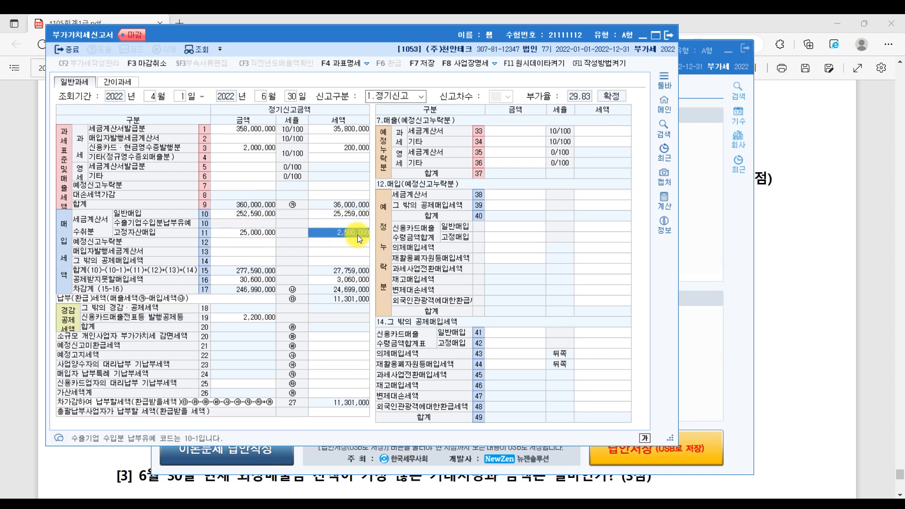
{"action": "key", "text": "ctrl"}
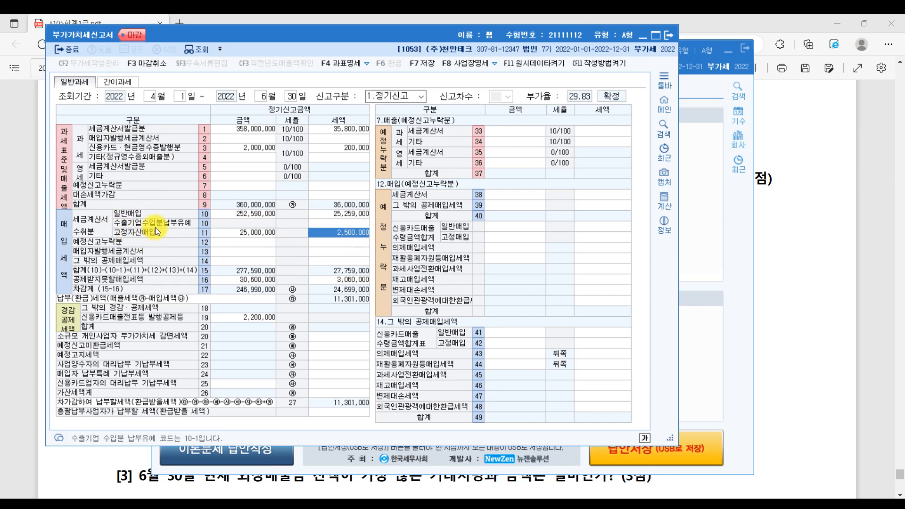
- Circle and underline 매입세액은 in question 1 of the PDF, and select row 11 고정자산매입's tax amount in 부가가치세신고서
{"action": "left_click", "coordinate": [853, 306]}
{"action": "mouse_move", "coordinate": [619, 198]}
{"action": "left_mouse_down"}
{"action": "mouse_move", "coordinate": [675, 180]}
{"action": "mouse_move", "coordinate": [630, 194]}
{"action": "left_mouse_up"}
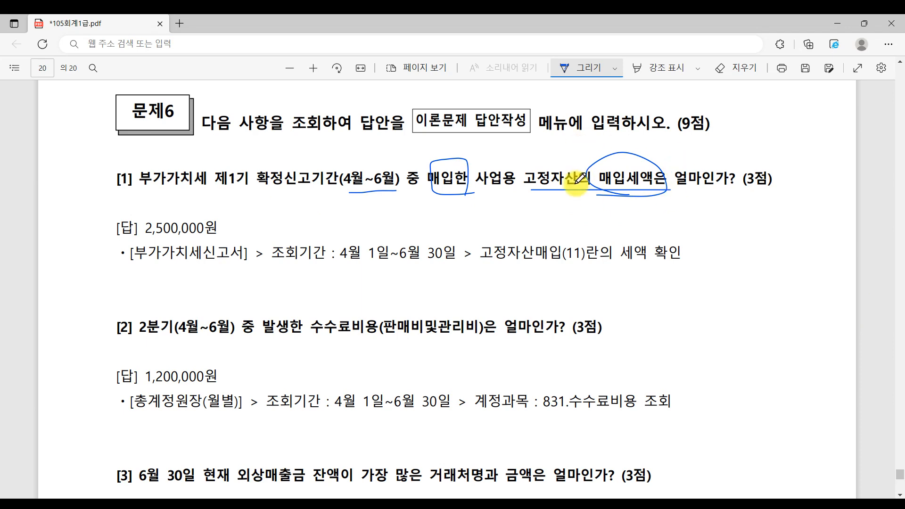
{"action": "left_click", "coordinate": [724, 506]}
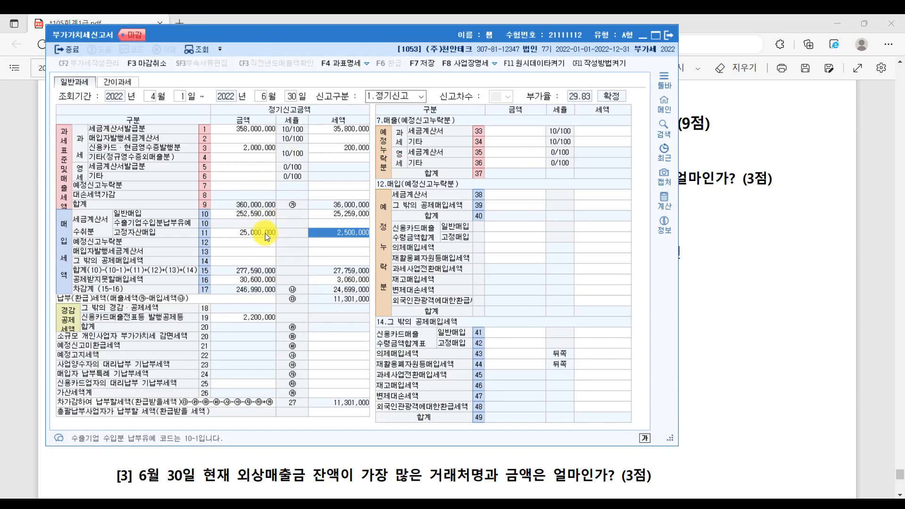
{"action": "left_click", "coordinate": [350, 236]}
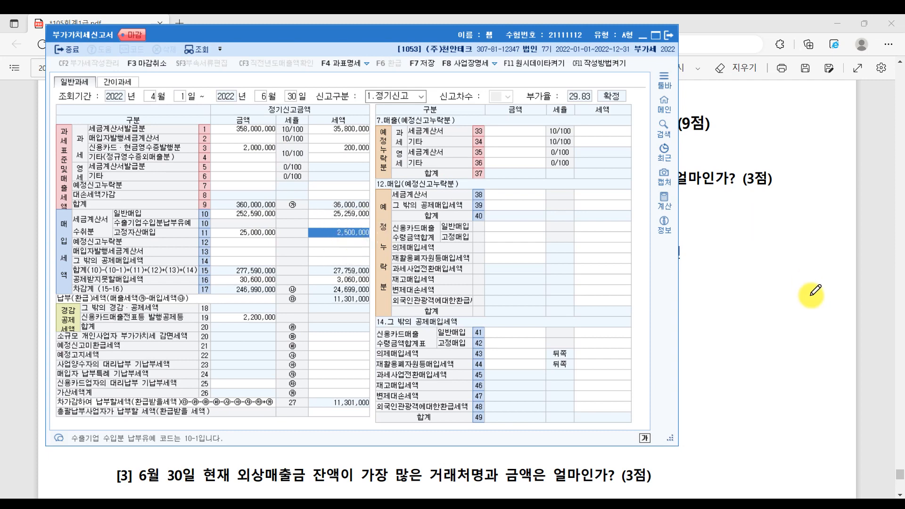
- Close 부가가치세신고서 and circle and underline question 1's answer 2,500,000원 in the exam PDF
{"action": "left_click", "coordinate": [671, 40]}
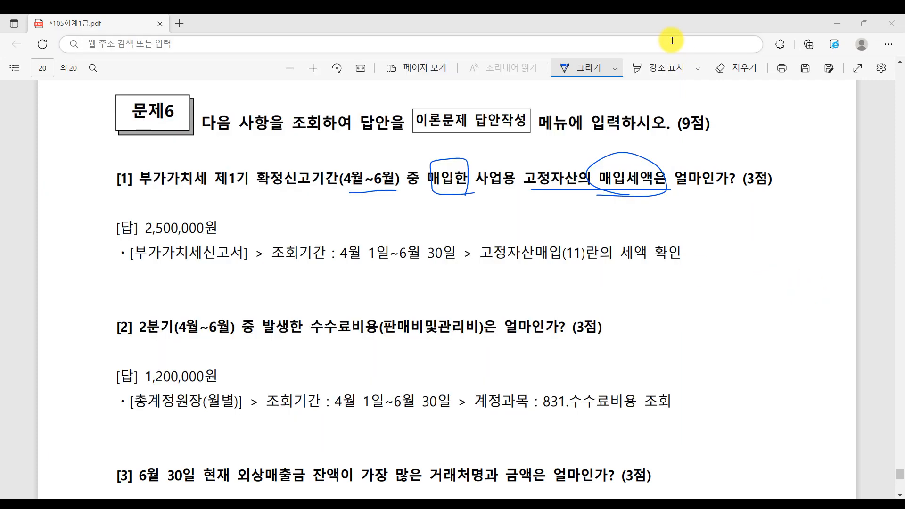
{"action": "mouse_move", "coordinate": [240, 215]}
{"action": "left_mouse_down"}
{"action": "mouse_move", "coordinate": [129, 238]}
{"action": "mouse_move", "coordinate": [222, 208]}
{"action": "left_mouse_up"}
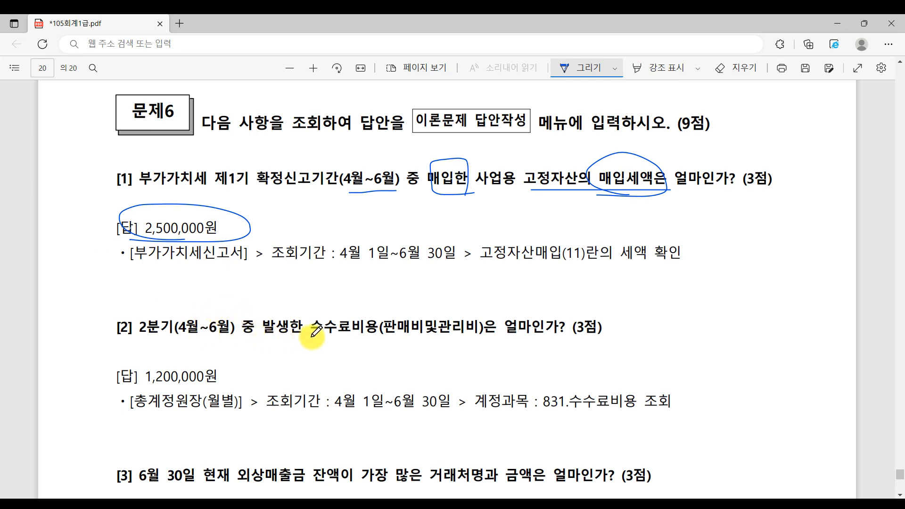
- In question 2, underline 수수료비용 and 2분기(4월~6월), and draw a check mark above 판매비및관리비
{"action": "left_click_drag", "start_coordinate": [312, 336], "coordinate": [384, 341]}
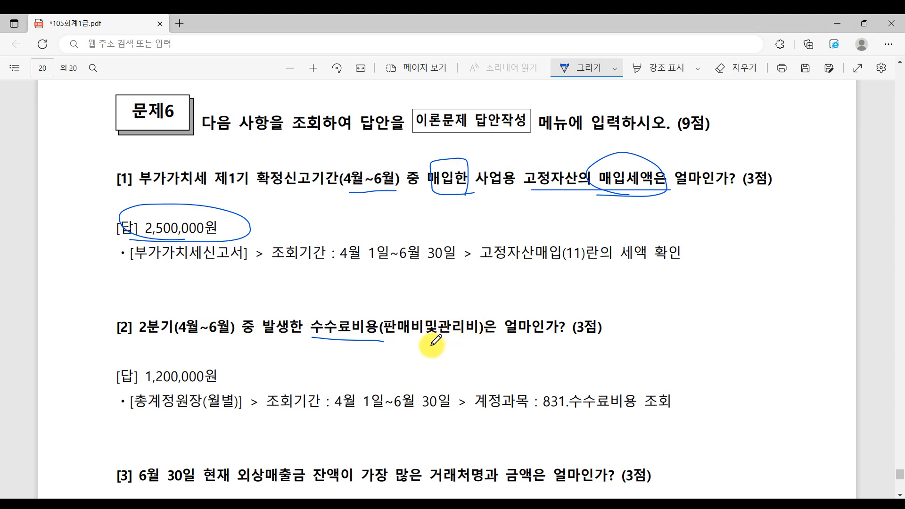
{"action": "left_click_drag", "start_coordinate": [425, 297], "coordinate": [475, 267]}
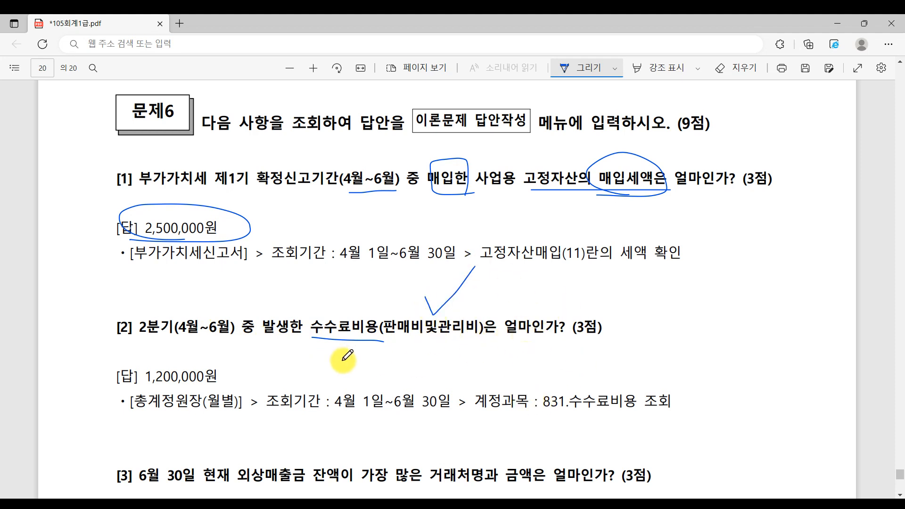
{"action": "left_click_drag", "start_coordinate": [148, 339], "coordinate": [222, 340]}
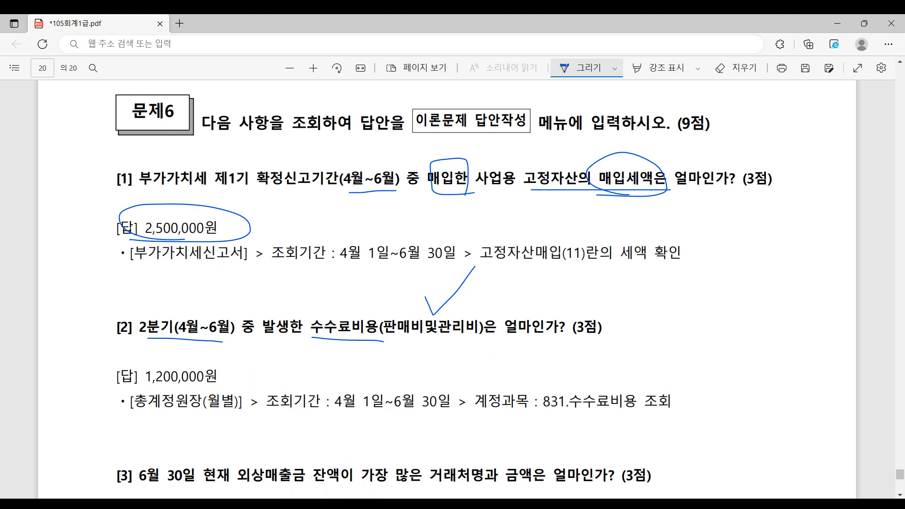
- Show KcLep's 회계관리 menu, and underline 특정월 in item 2 of the 조회문제 notes in 그림판
{"action": "left_click", "coordinate": [362, 506]}
{"action": "left_click", "coordinate": [190, 67]}
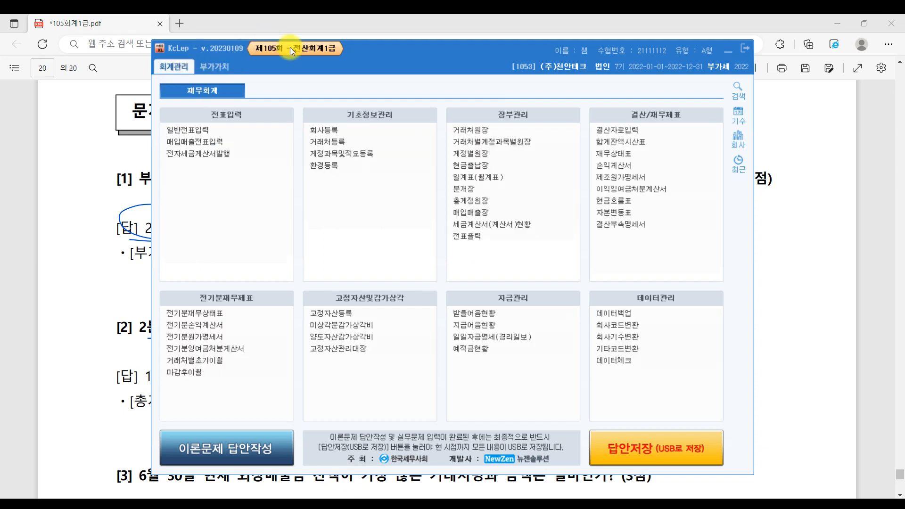
{"action": "left_click", "coordinate": [496, 179]}
{"action": "left_click", "coordinate": [514, 505]}
{"action": "left_click_drag", "start_coordinate": [190, 157], "coordinate": [258, 161]}
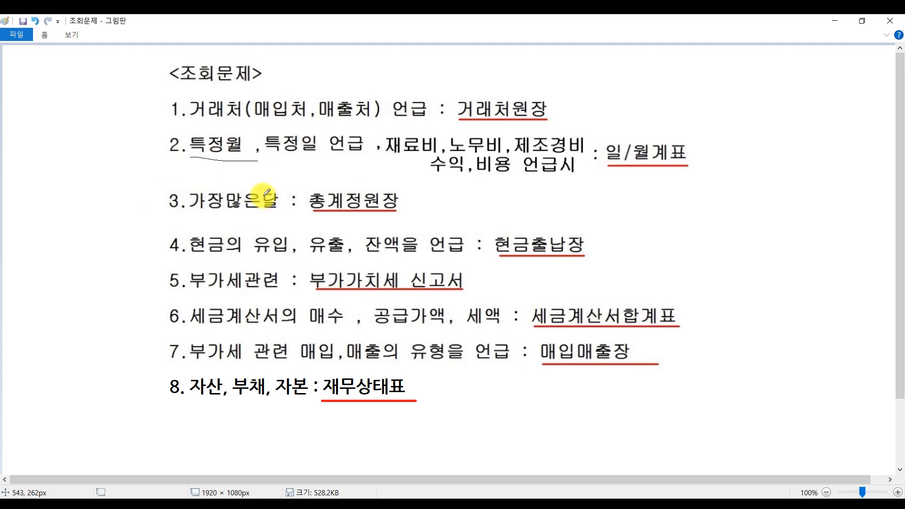
- Open 일계표(월계표) in KcLep and load the 월계표 for April to June 2022
{"action": "left_click", "coordinate": [362, 506]}
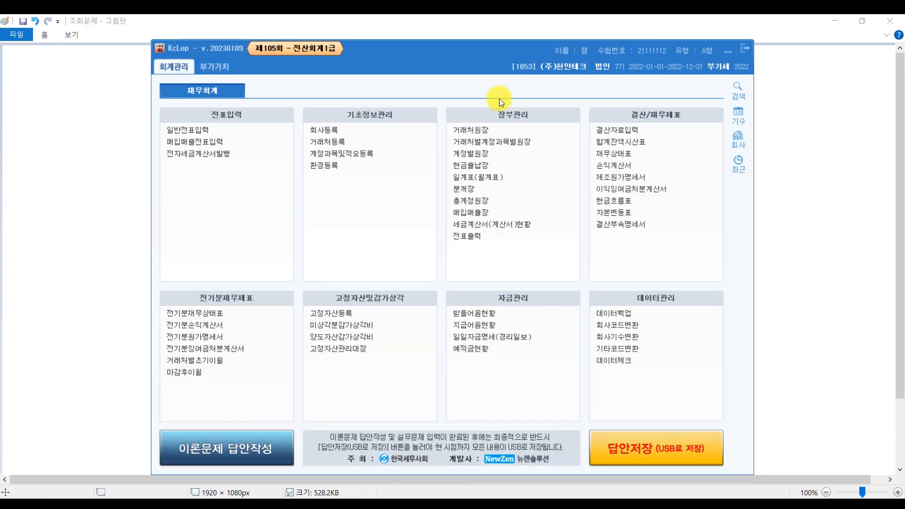
{"action": "left_click", "coordinate": [497, 175]}
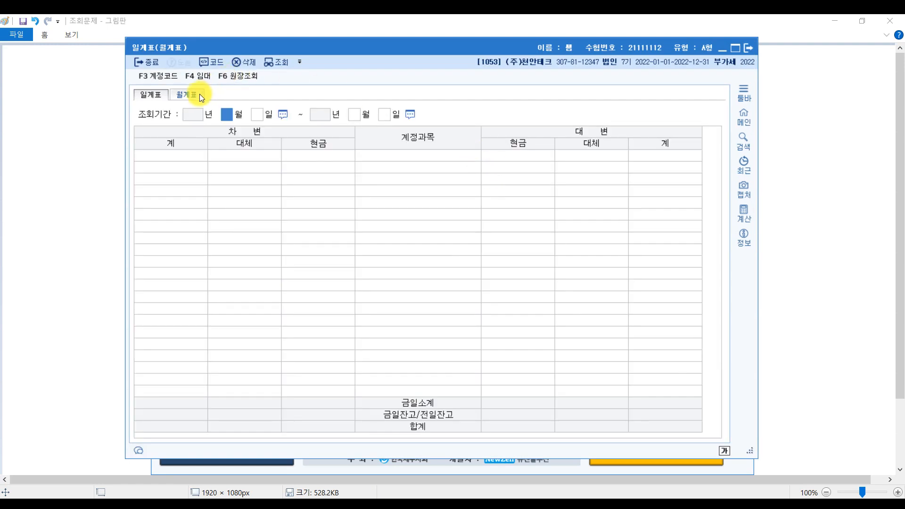
{"action": "left_click", "coordinate": [200, 94]}
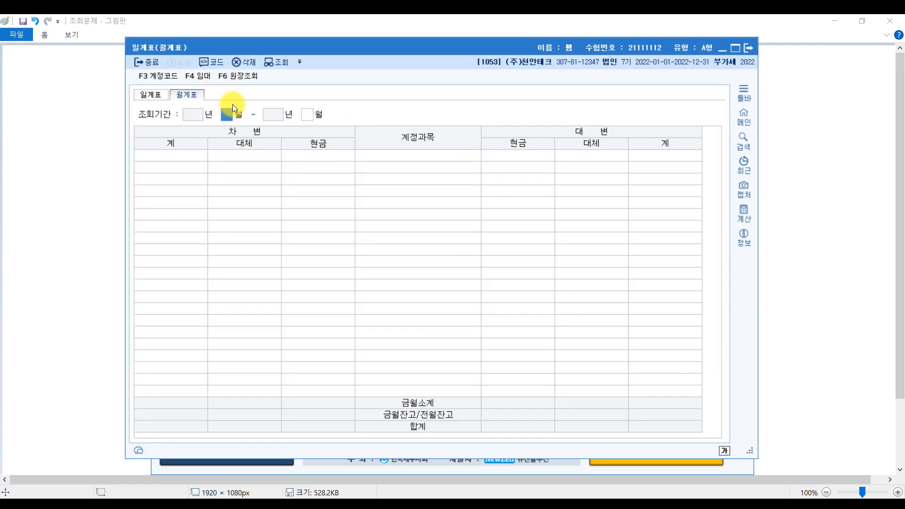
{"action": "type", "text": "04"}
{"action": "type", "text": "6"}
{"action": "key", "text": "Return"}
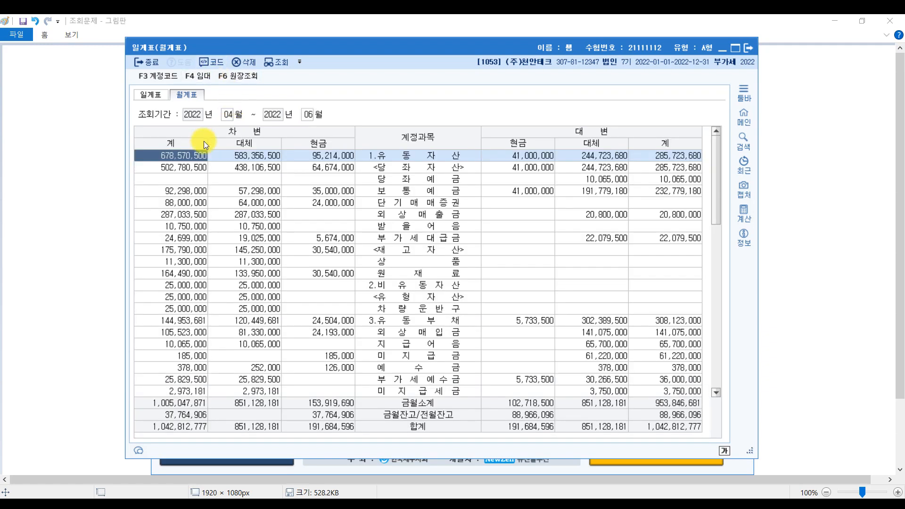
- Find 수수료비용 under 7.판매비및일반관리비 in the 월계표 and select its debit total
{"action": "scroll", "coordinate": [432, 308], "scroll_direction": "down", "scroll_amount": 10}
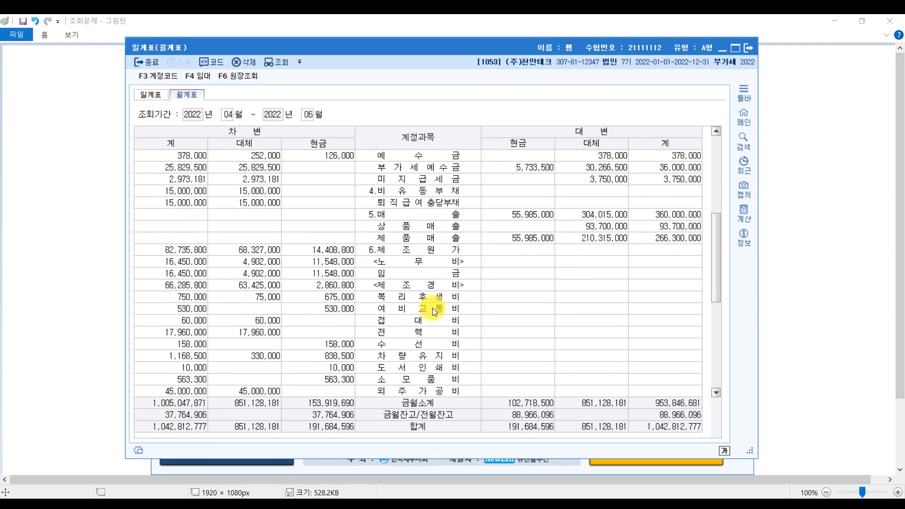
{"action": "scroll", "coordinate": [432, 307], "scroll_direction": "down", "scroll_amount": 3}
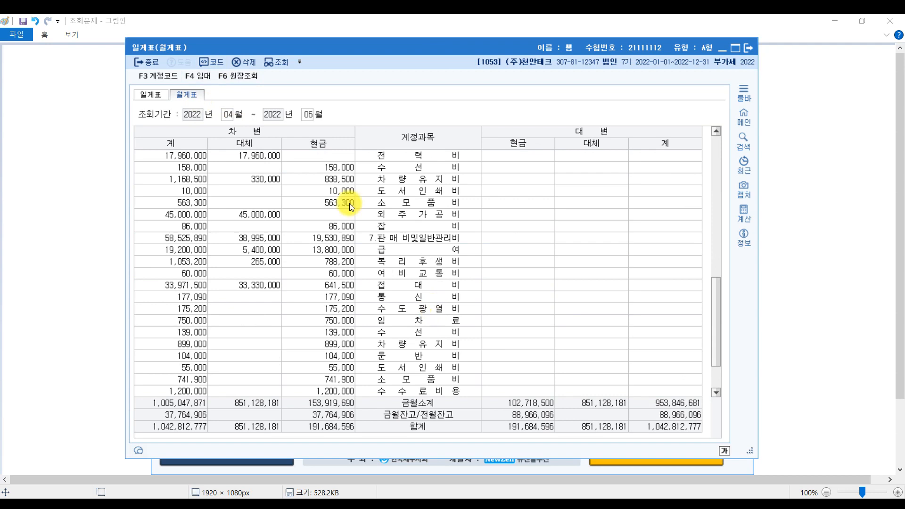
{"action": "left_click", "coordinate": [423, 237]}
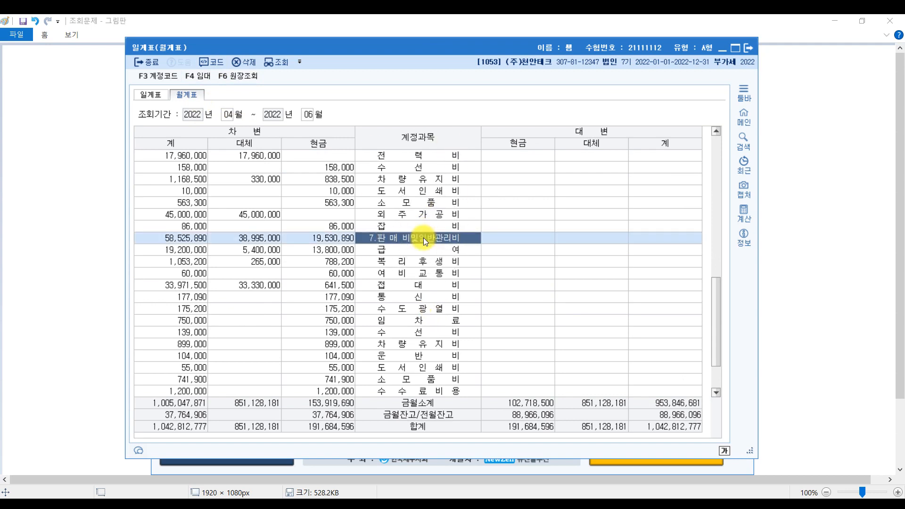
{"action": "scroll", "coordinate": [424, 238], "scroll_direction": "down", "scroll_amount": 1}
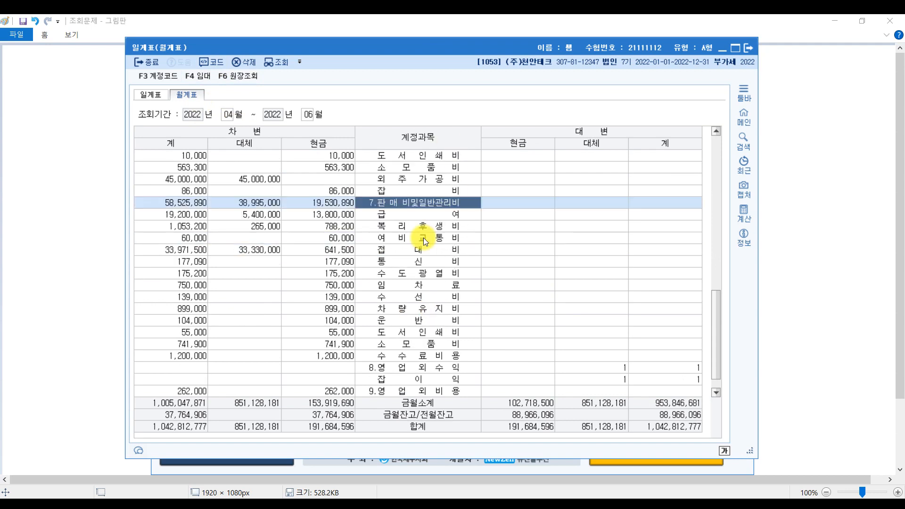
{"action": "left_click", "coordinate": [417, 359]}
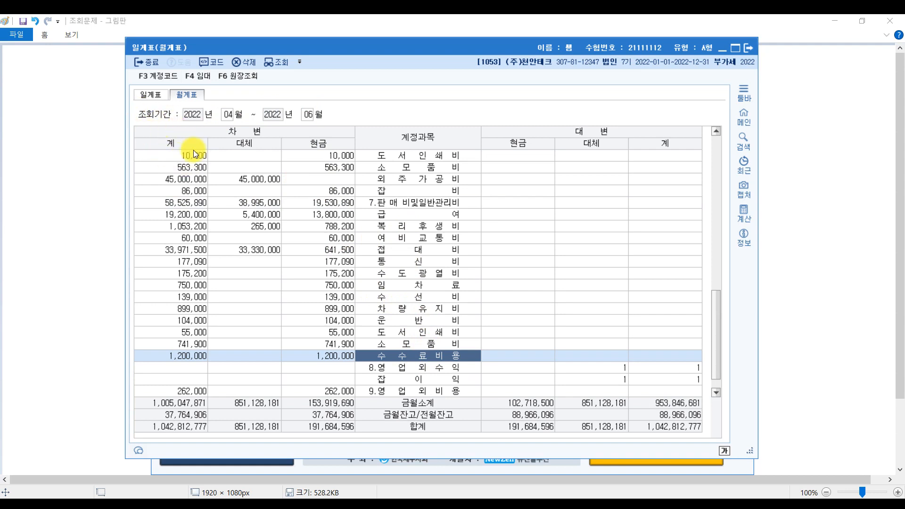
{"action": "left_click", "coordinate": [200, 358]}
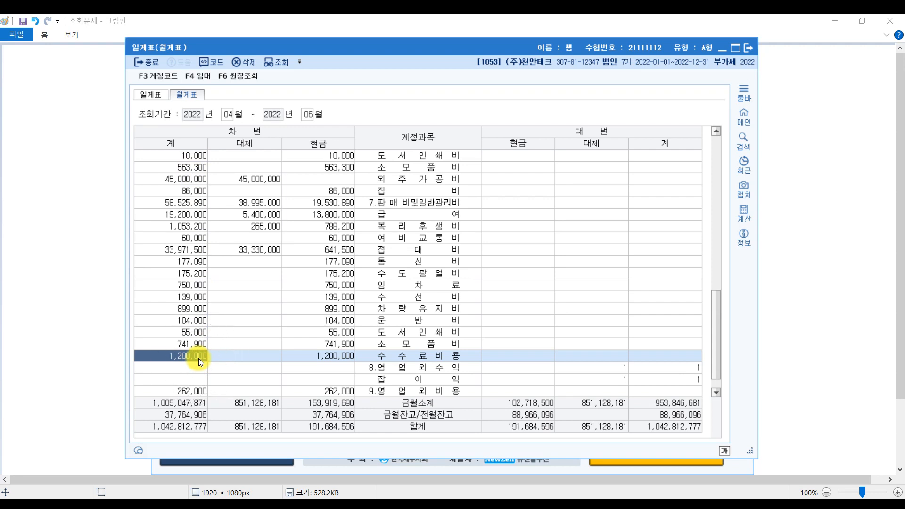
{"action": "left_click", "coordinate": [199, 359]}
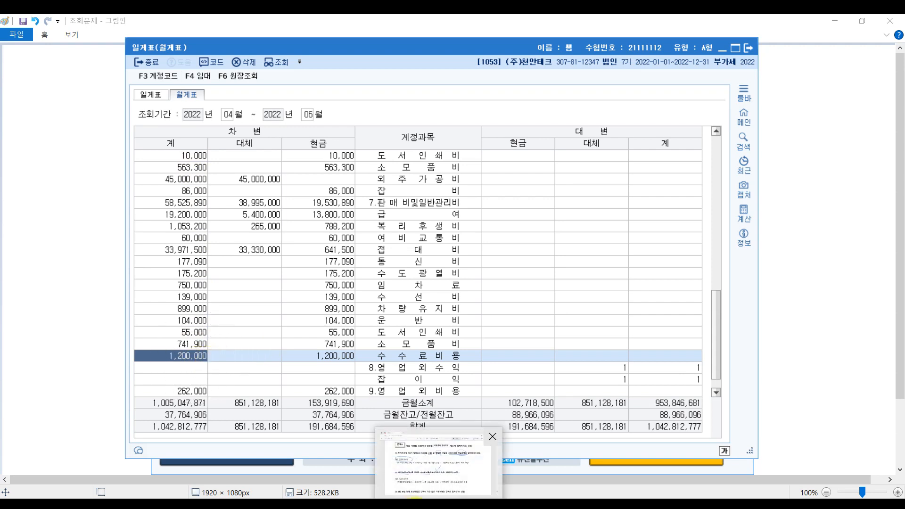
- Underline 총계정원장 in question 2's answer in the exam PDF, and open 총계정원장 in KcLep
{"action": "left_click", "coordinate": [412, 505]}
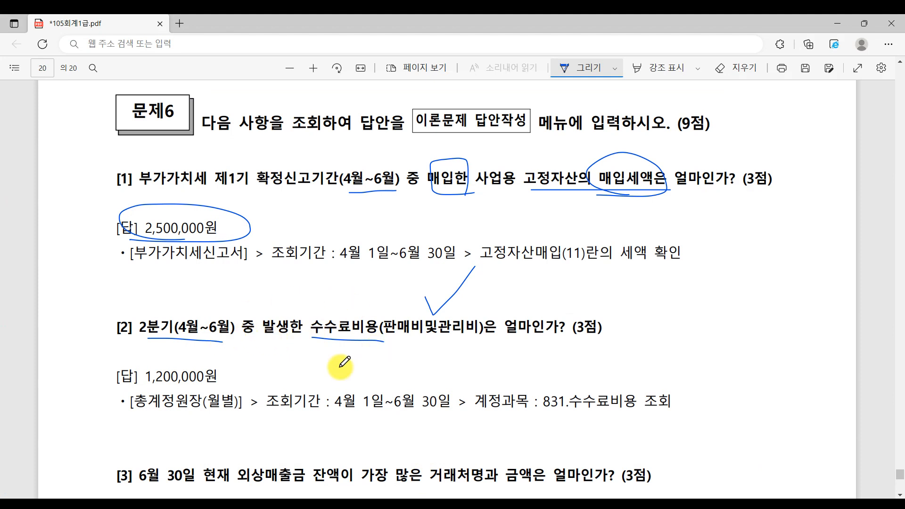
{"action": "left_click_drag", "start_coordinate": [140, 417], "coordinate": [194, 416]}
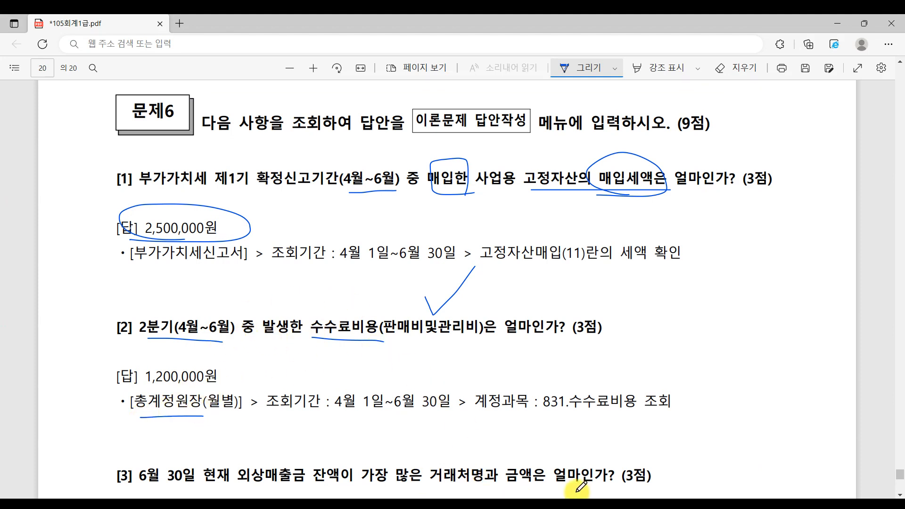
{"action": "left_click", "coordinate": [370, 506]}
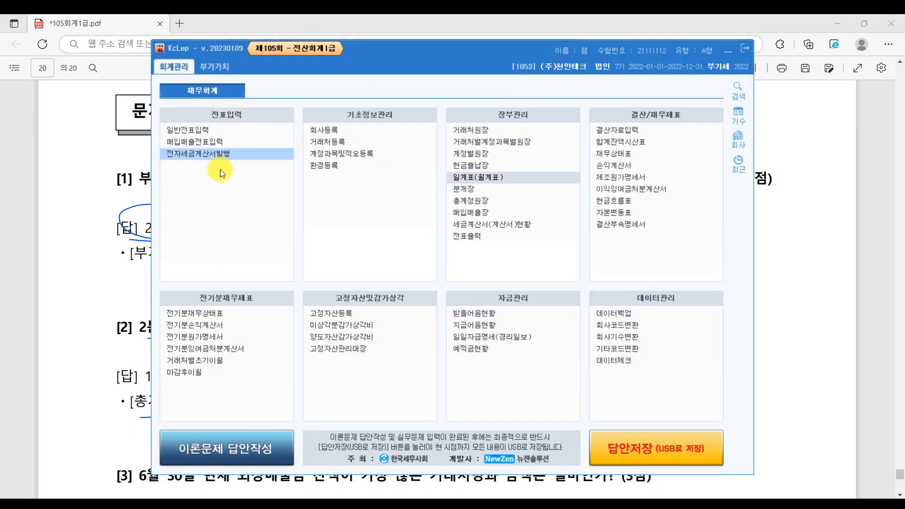
{"action": "left_click", "coordinate": [492, 199]}
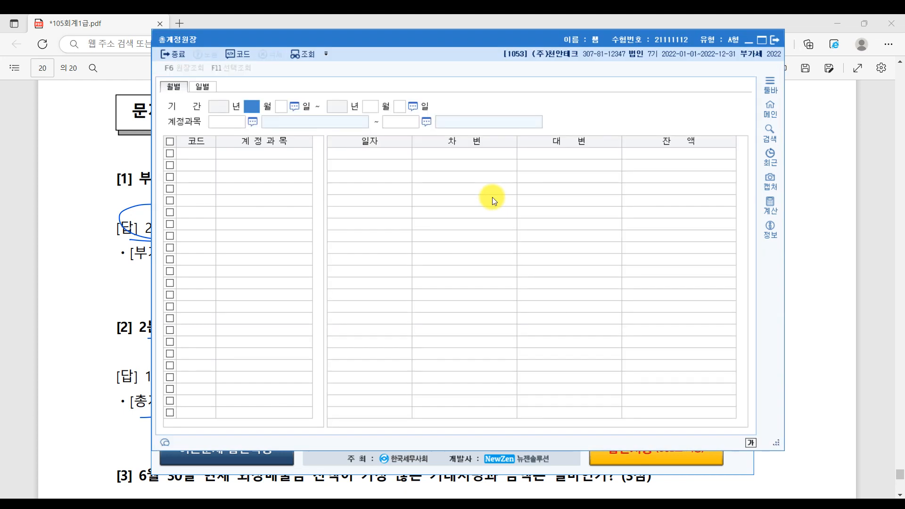
- Set the monthly 총계정원장 period from April 1 to June 30, 2022
{"action": "type", "text": "4"}
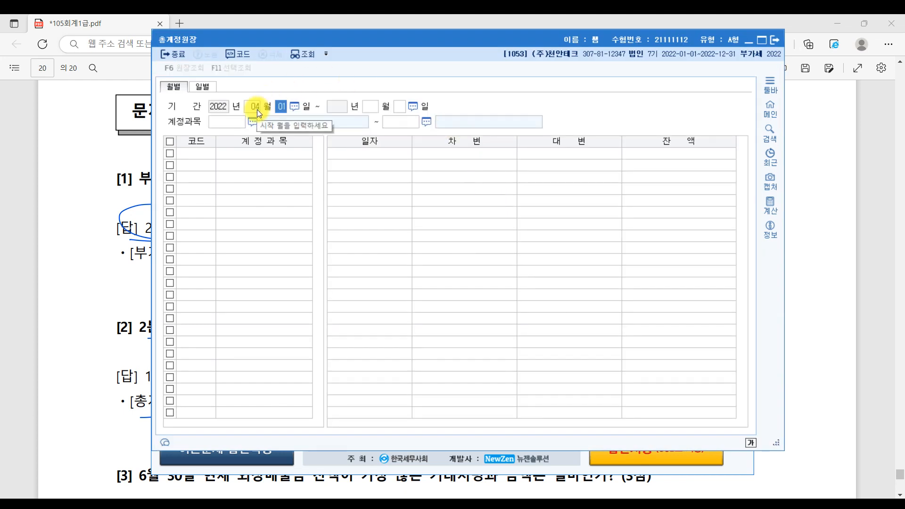
{"action": "key", "text": "Return"}
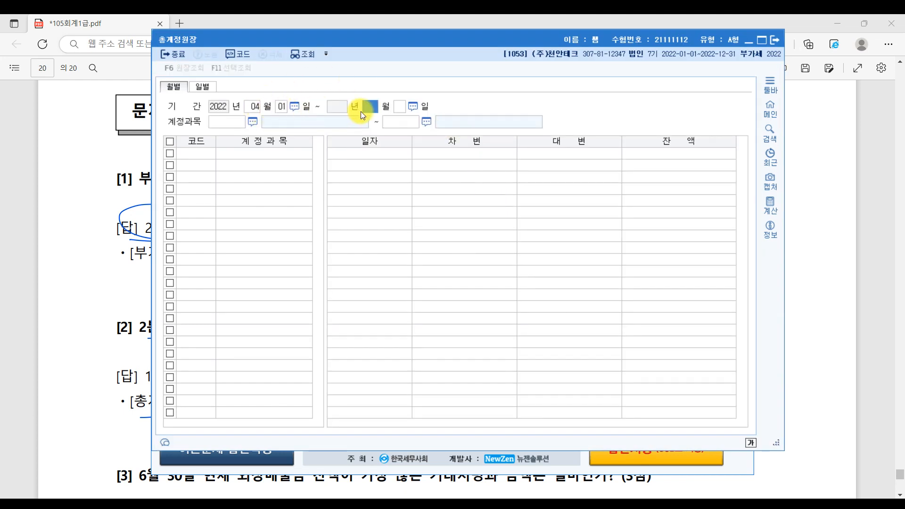
{"action": "type", "text": "6"}
{"action": "key", "text": "Return"}
{"action": "key", "text": "Return"}
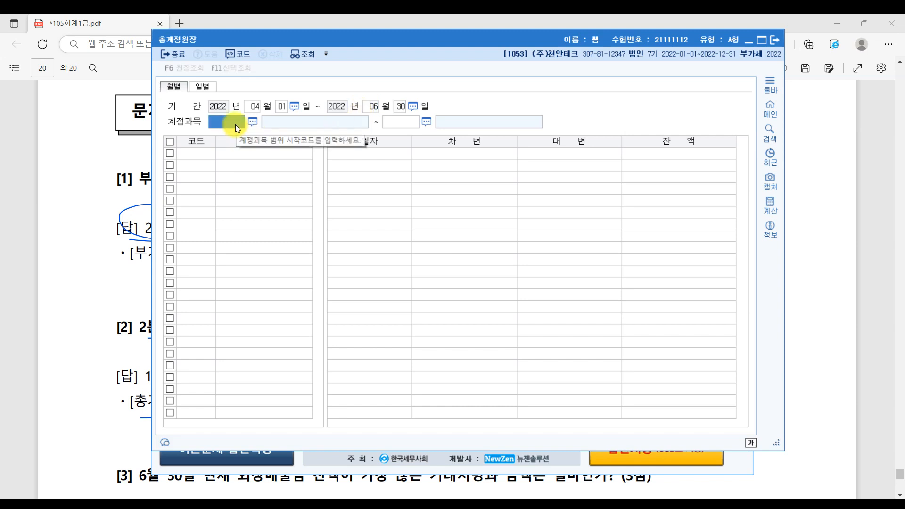
- Search the account codes for 수수료 and set the starting account to 0831 수수료비용 (판매관리비)
{"action": "key", "text": "F2"}
{"action": "type", "text": "수수료"}
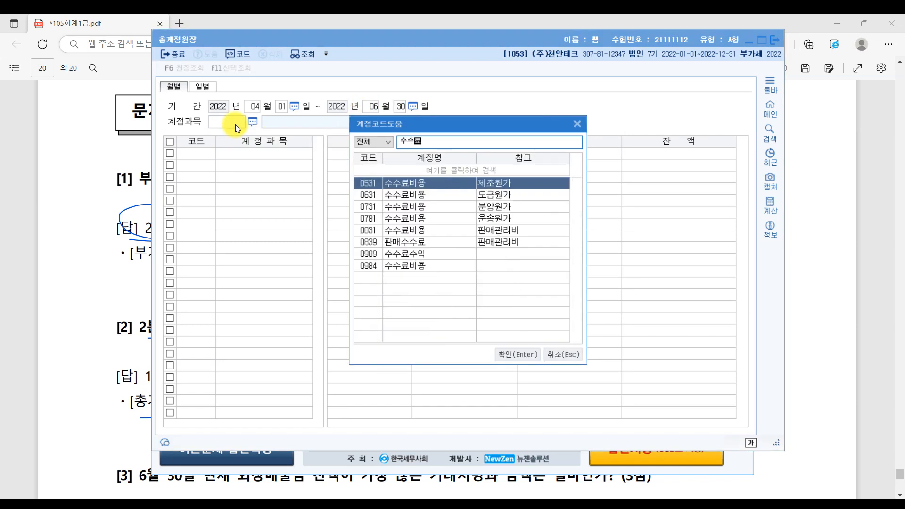
{"action": "key", "text": "Down"}
{"action": "key", "text": "Down"}
{"action": "key", "text": "Down"}
{"action": "key", "text": "Down"}
{"action": "key", "text": "Down"}
{"action": "key", "text": "Down"}
{"action": "key", "text": "Down"}
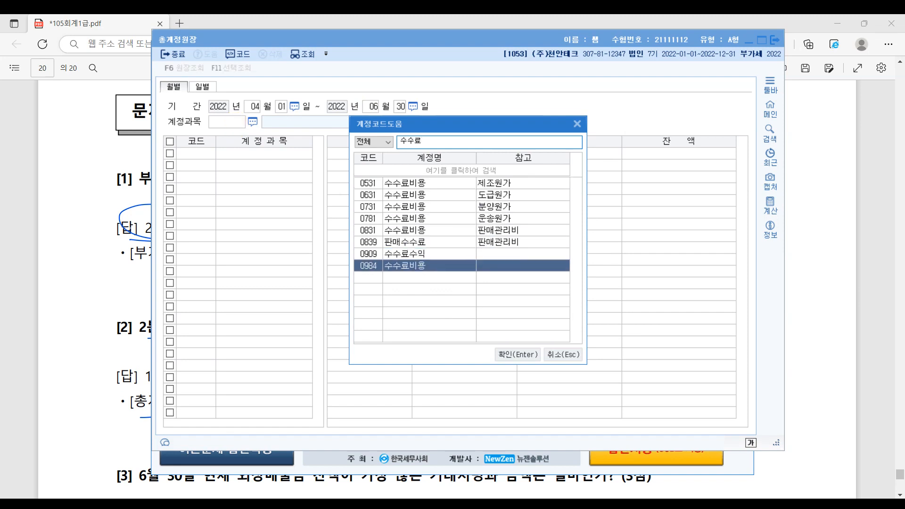
{"action": "key", "text": "Up"}
{"action": "key", "text": "Up"}
{"action": "key", "text": "Up"}
{"action": "key", "text": "Return"}
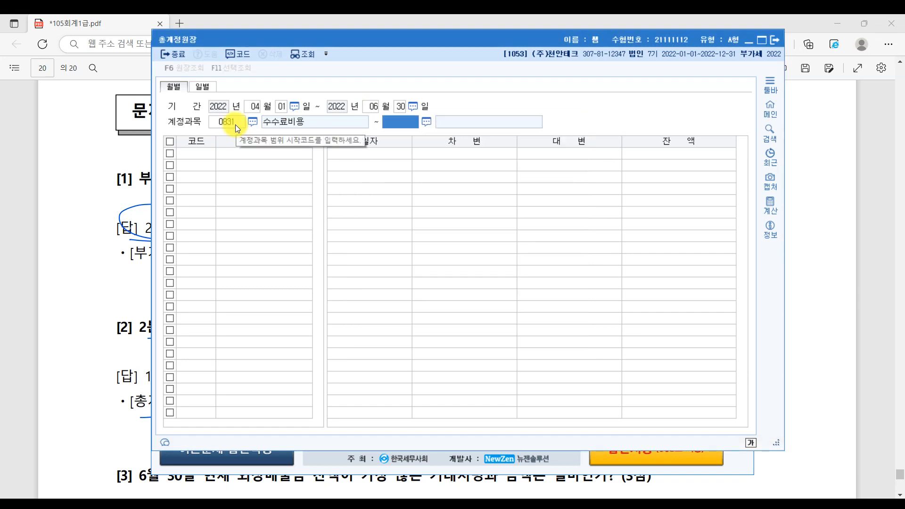
- Set the ending account to 0831 수수료비용 as well and load the ledger
{"action": "key", "text": "F2"}
{"action": "key", "text": "Return"}
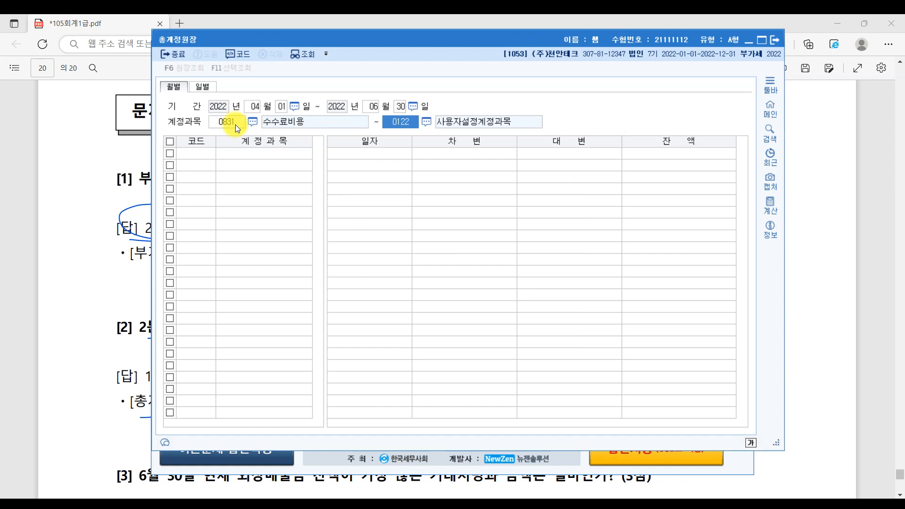
{"action": "key", "text": "F2"}
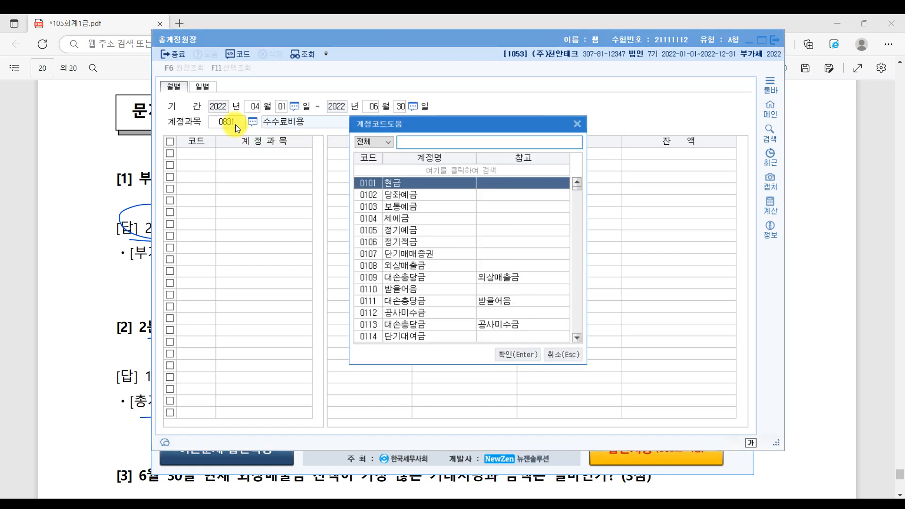
{"action": "type", "text": "수수"}
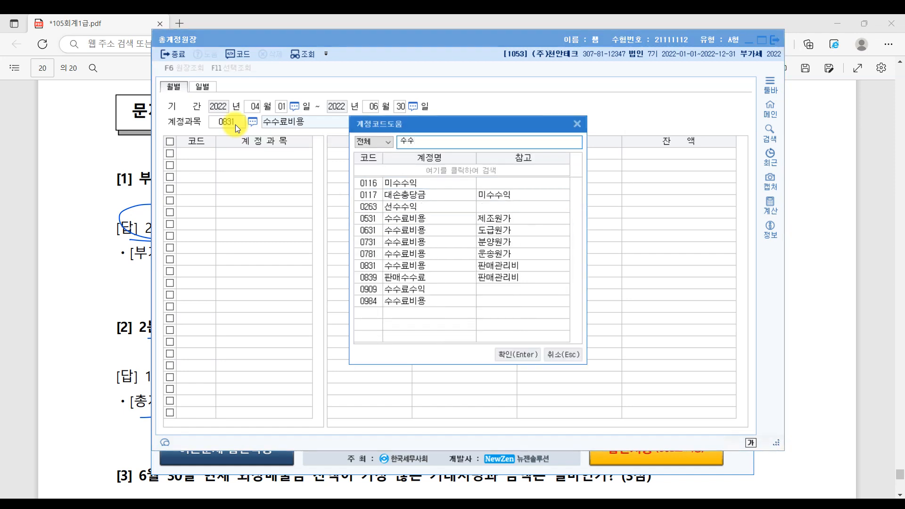
{"action": "key", "text": "Down"}
{"action": "key", "text": "Down"}
{"action": "key", "text": "Down"}
{"action": "key", "text": "Down"}
{"action": "key", "text": "Down"}
{"action": "key", "text": "Down"}
{"action": "key", "text": "Down"}
{"action": "key", "text": "Down"}
{"action": "key", "text": "Return"}
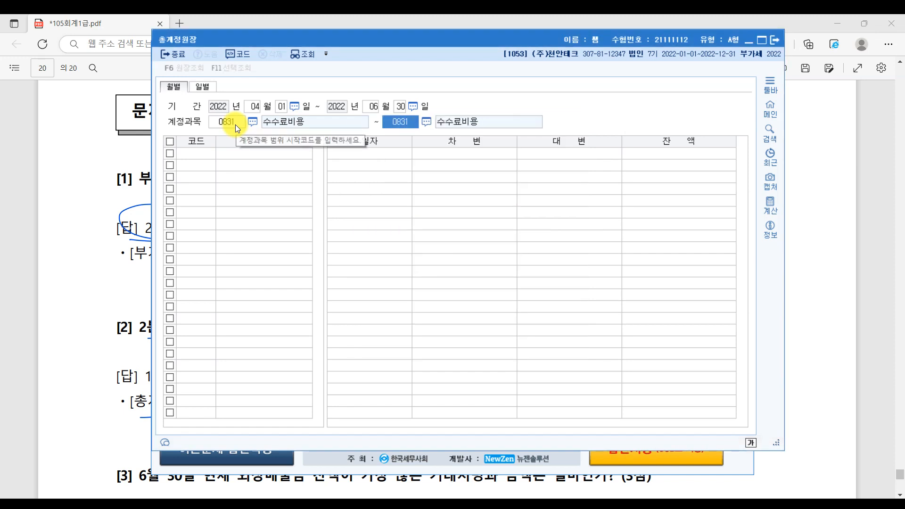
{"action": "key", "text": "Return"}
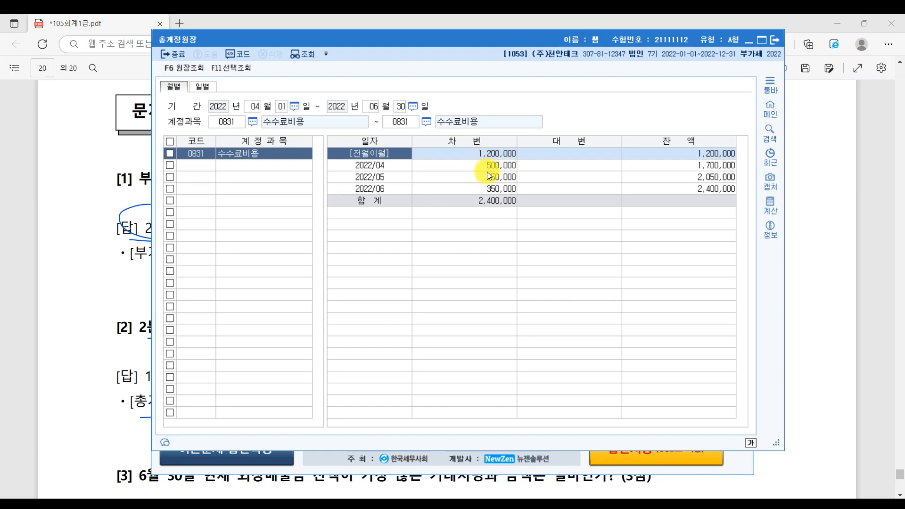
- Examine the 수수료비용 debit amounts for April, May and June 2022 in 총계정원장
{"action": "key", "text": "Down"}
{"action": "key", "text": "Down"}
{"action": "key", "text": "Down"}
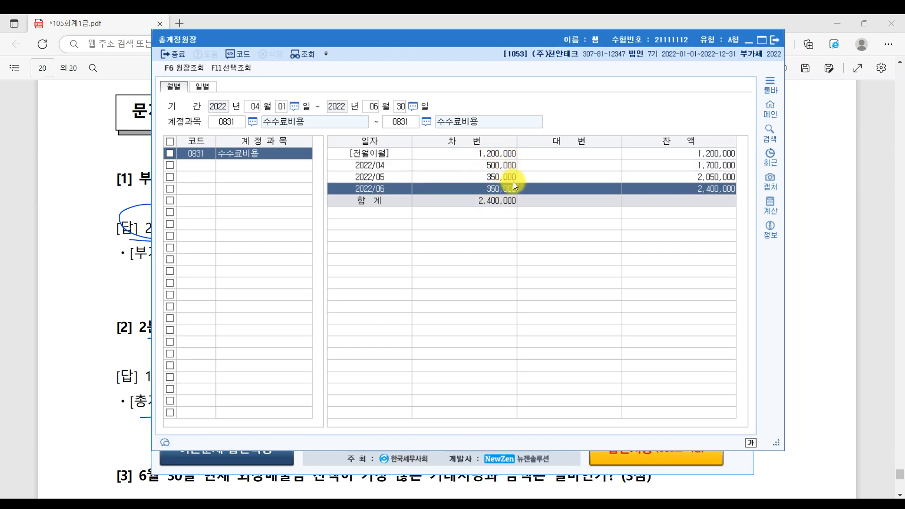
{"action": "left_click", "coordinate": [441, 166]}
{"action": "left_click", "coordinate": [477, 180]}
{"action": "left_click", "coordinate": [480, 188]}
{"action": "left_click", "coordinate": [490, 164]}
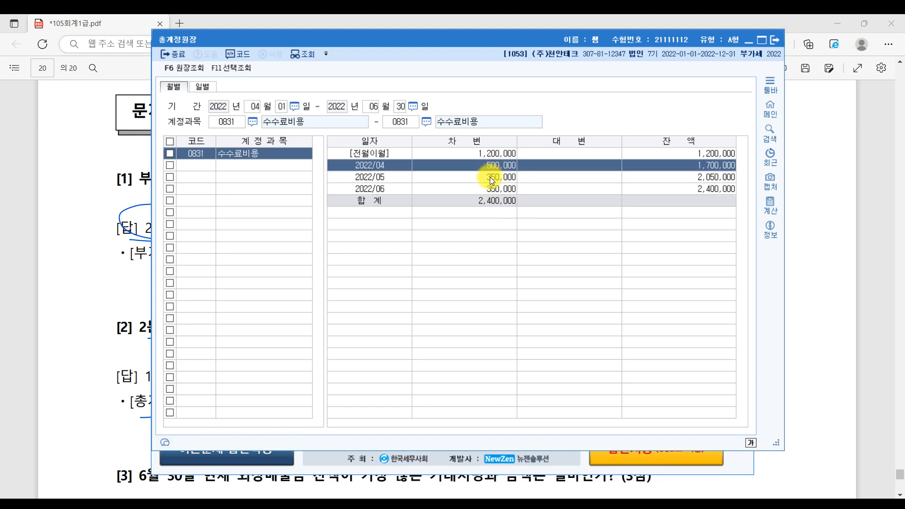
- Compare the 2022/04, 2022/05 and 2022/06 rows of the 수수료비용 ledger across the debit and balance columns
{"action": "left_click", "coordinate": [491, 177]}
{"action": "left_click", "coordinate": [491, 189]}
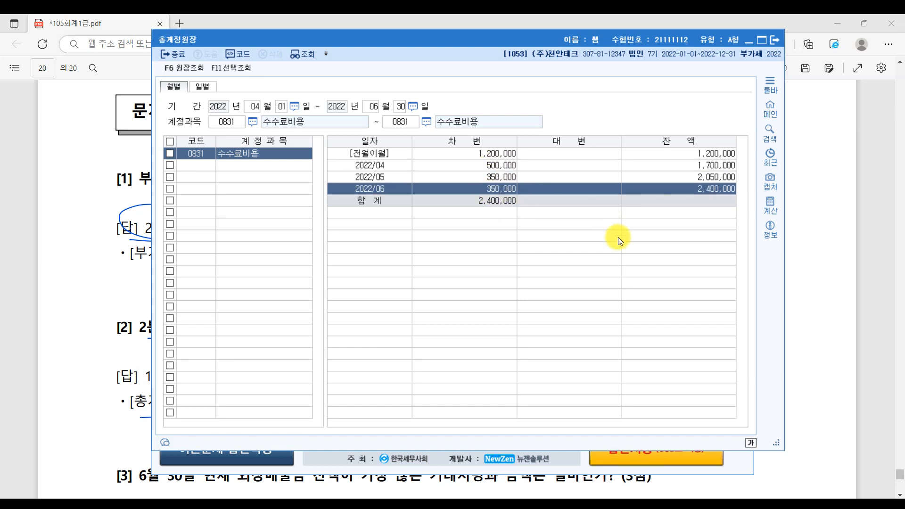
{"action": "left_click", "coordinate": [404, 166]}
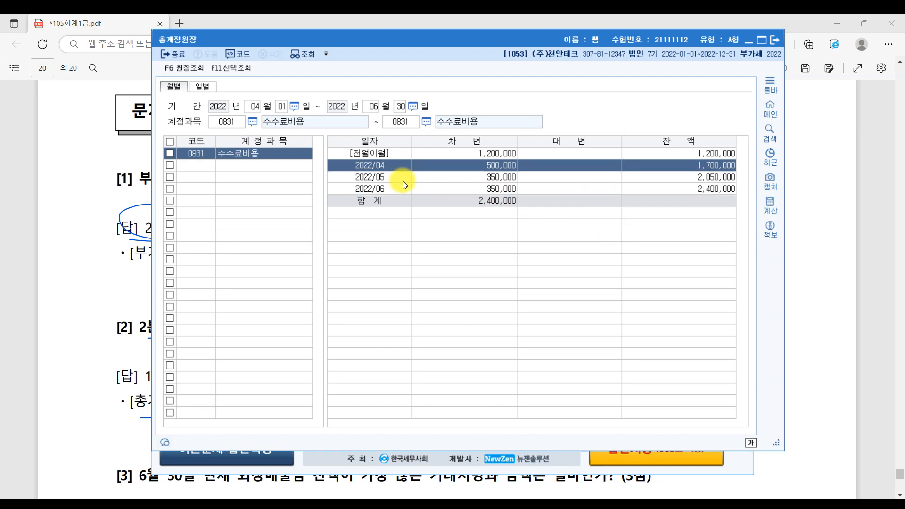
{"action": "left_click", "coordinate": [404, 177]}
{"action": "left_click", "coordinate": [412, 190]}
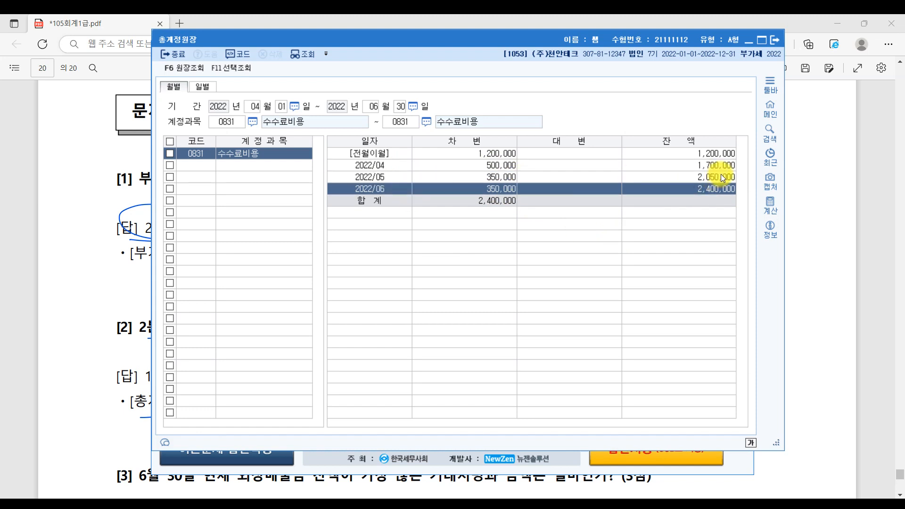
- Return to the exam PDF and annotate question [2]'s 총계정원장(월별) explanation with handwritten pen strokes
{"action": "left_click", "coordinate": [867, 194]}
{"action": "mouse_move", "coordinate": [197, 391]}
{"action": "left_mouse_down"}
{"action": "mouse_move", "coordinate": [273, 398]}
{"action": "mouse_move", "coordinate": [286, 433]}
{"action": "mouse_move", "coordinate": [383, 376]}
{"action": "mouse_move", "coordinate": [410, 396]}
{"action": "mouse_move", "coordinate": [500, 424]}
{"action": "left_mouse_up"}
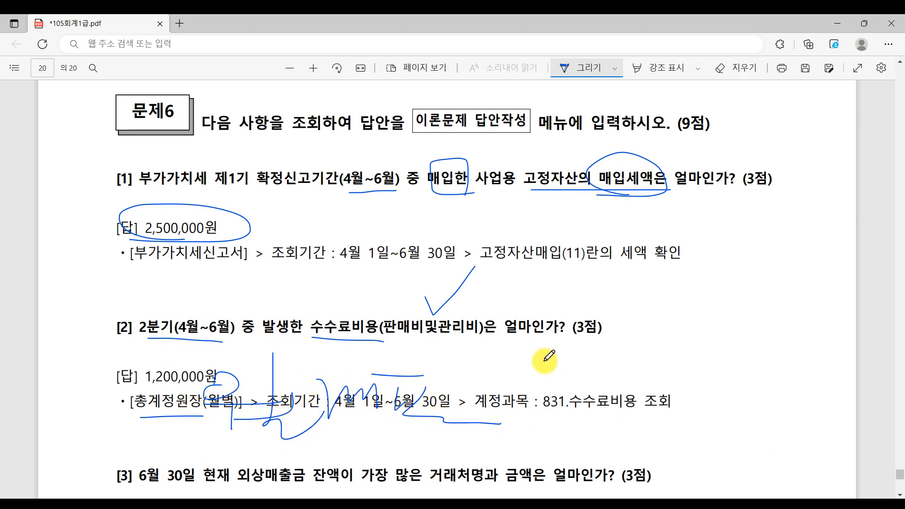
- Annotate question [3] by underlining 6월 30일 현재 and 외상매출금 잔액, writing 1/1 beside it, and circling 현재 and 거래처명
{"action": "scroll", "coordinate": [546, 358], "scroll_direction": "down", "scroll_amount": 7}
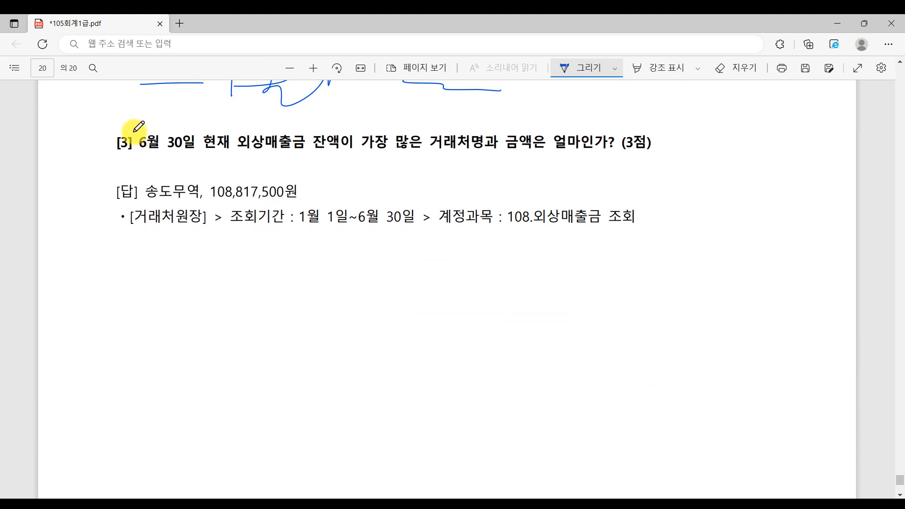
{"action": "scroll", "coordinate": [136, 137], "scroll_direction": "up", "scroll_amount": 1}
{"action": "mouse_move", "coordinate": [142, 220]}
{"action": "left_mouse_down"}
{"action": "mouse_move", "coordinate": [262, 220]}
{"action": "mouse_move", "coordinate": [238, 194]}
{"action": "mouse_move", "coordinate": [222, 224]}
{"action": "left_mouse_up"}
{"action": "left_click_drag", "start_coordinate": [74, 185], "coordinate": [71, 230]}
{"action": "left_click_drag", "start_coordinate": [93, 213], "coordinate": [93, 229]}
{"action": "left_click_drag", "start_coordinate": [111, 191], "coordinate": [184, 194]}
{"action": "left_click_drag", "start_coordinate": [266, 225], "coordinate": [397, 225]}
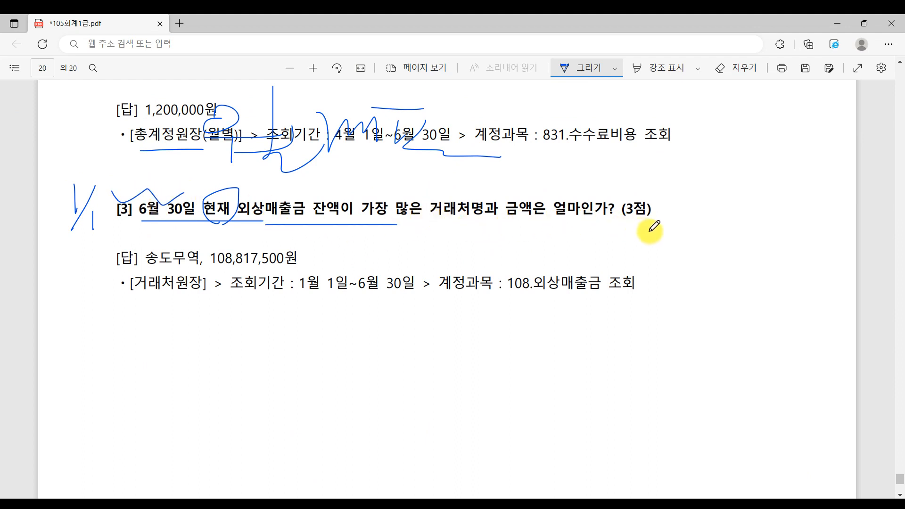
{"action": "mouse_move", "coordinate": [480, 216]}
{"action": "left_mouse_down"}
{"action": "mouse_move", "coordinate": [488, 191]}
{"action": "mouse_move", "coordinate": [424, 198]}
{"action": "left_mouse_up"}
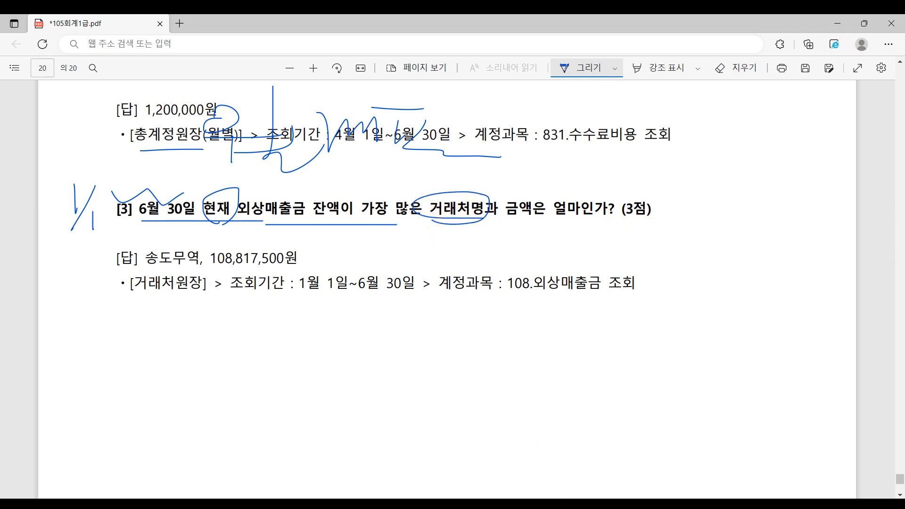
- Switch to the 조회문제 picture in Paint and underline rule 1 linking 거래처 questions to 거래처원장
{"action": "left_click", "coordinate": [485, 505]}
{"action": "left_click_drag", "start_coordinate": [207, 120], "coordinate": [493, 132]}
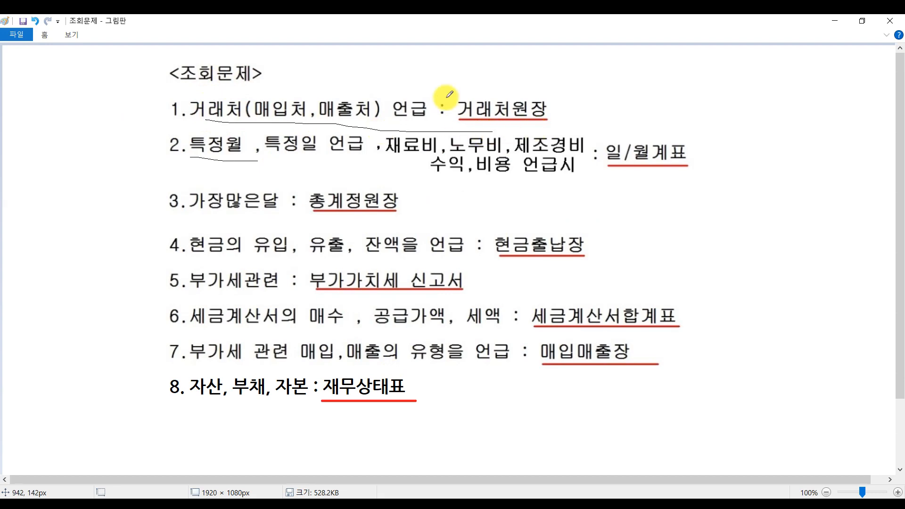
- Open 거래처원장 in KcLep and set the period from January 1 to June 30, 2022
{"action": "key", "text": "alt+Tab"}
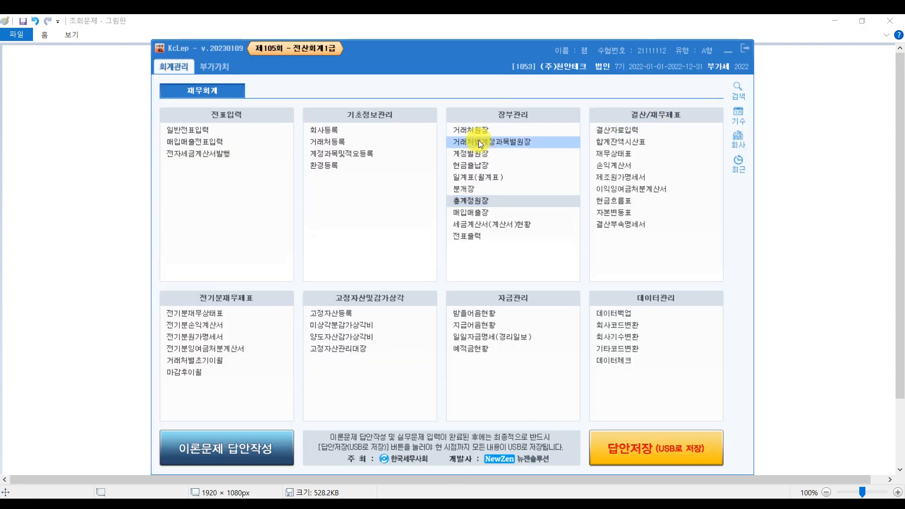
{"action": "left_click", "coordinate": [487, 133]}
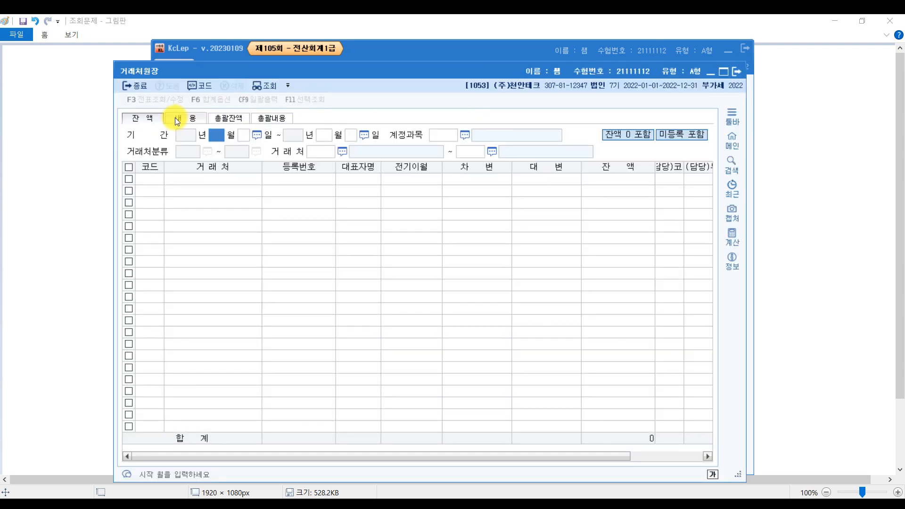
{"action": "type", "text": "1"}
{"action": "key", "text": "Return"}
{"action": "type", "text": "1"}
{"action": "key", "text": "Return"}
{"action": "type", "text": "6"}
{"action": "key", "text": "Return"}
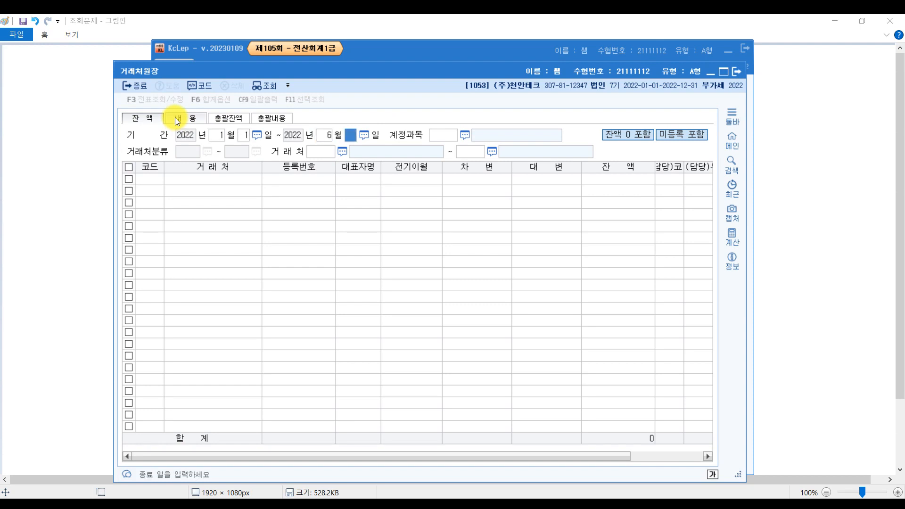
{"action": "type", "text": "30"}
{"action": "key", "text": "Return"}
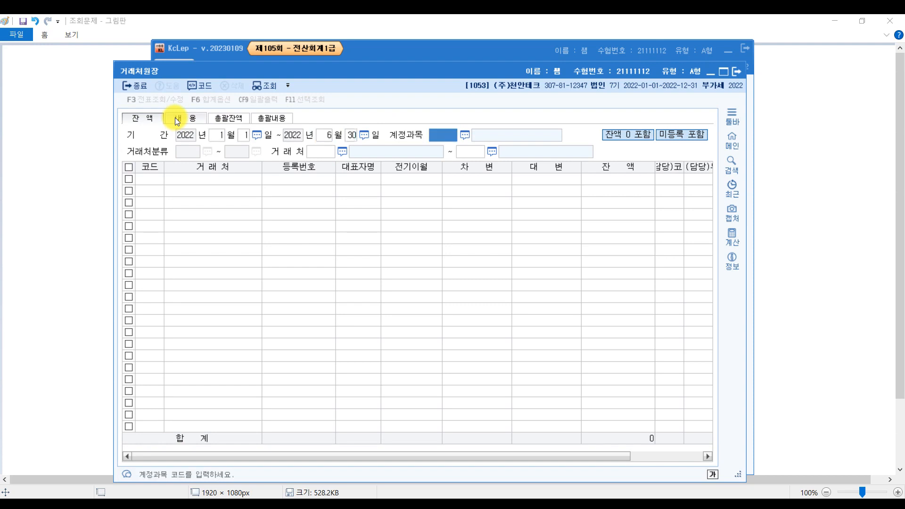
- Search the account codes for 외상, choose 0108 외상매출금, and load the balances for the full range of 거래처
{"action": "key", "text": "F2"}
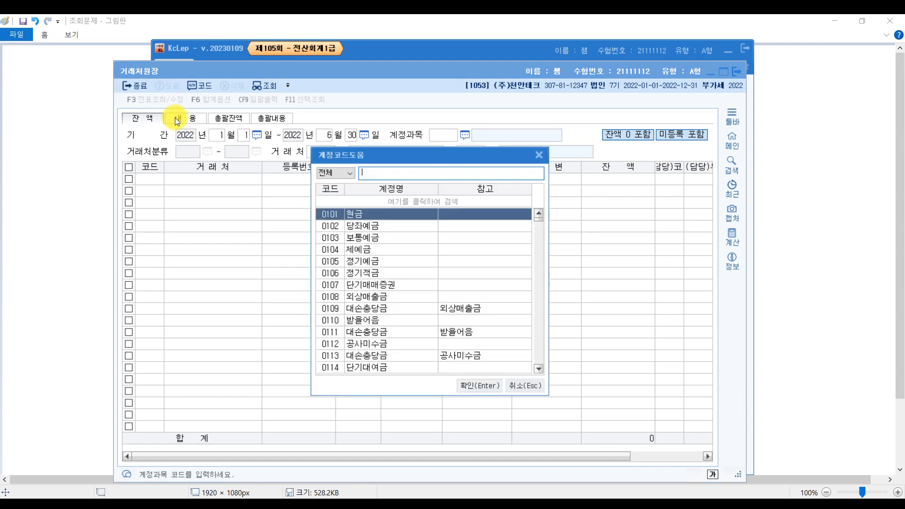
{"action": "type", "text": "외상"}
{"action": "key", "text": "Return"}
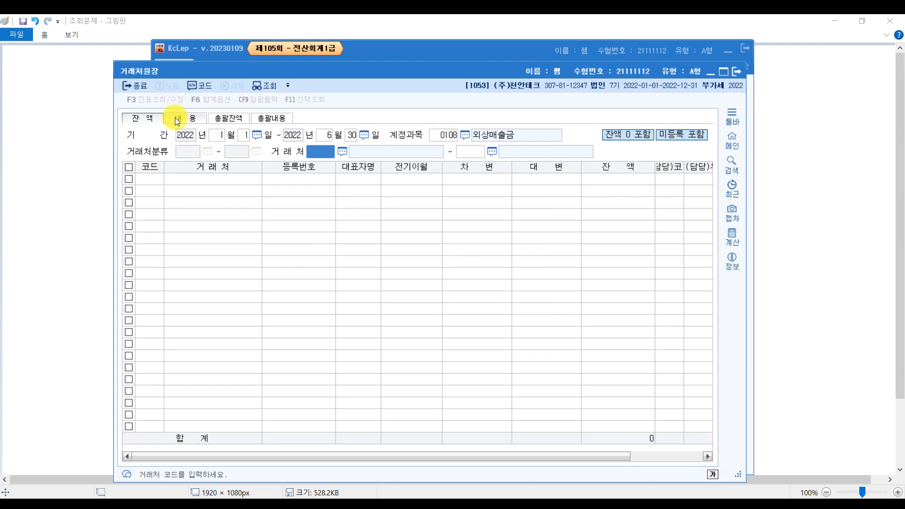
{"action": "key", "text": "Return"}
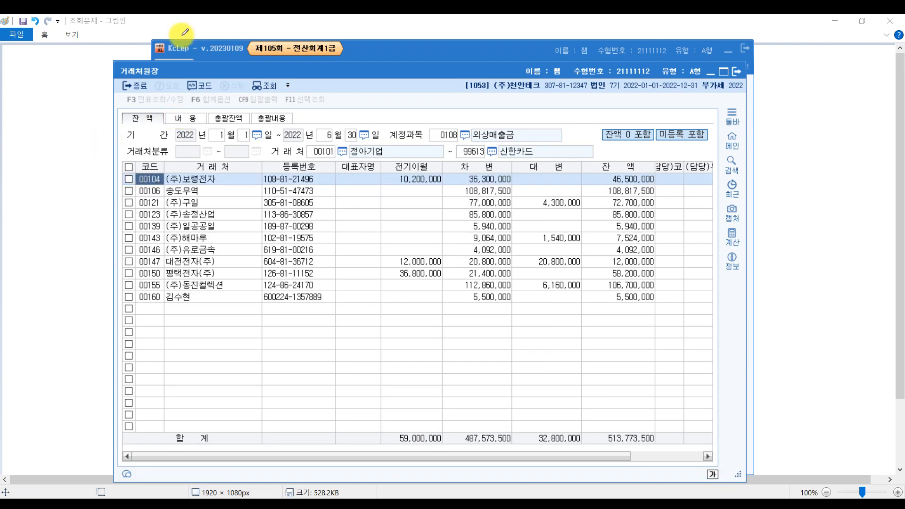
- Sort the 거래처 by 잔액 from highest to lowest and select the first one, 송도무역
{"action": "left_click", "coordinate": [632, 168]}
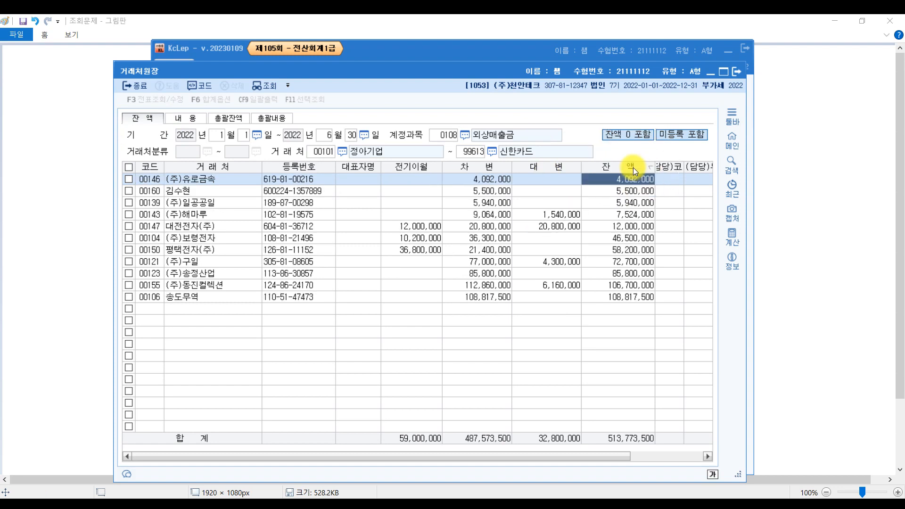
{"action": "left_click", "coordinate": [633, 167]}
{"action": "left_click", "coordinate": [633, 168]}
{"action": "left_click", "coordinate": [633, 168]}
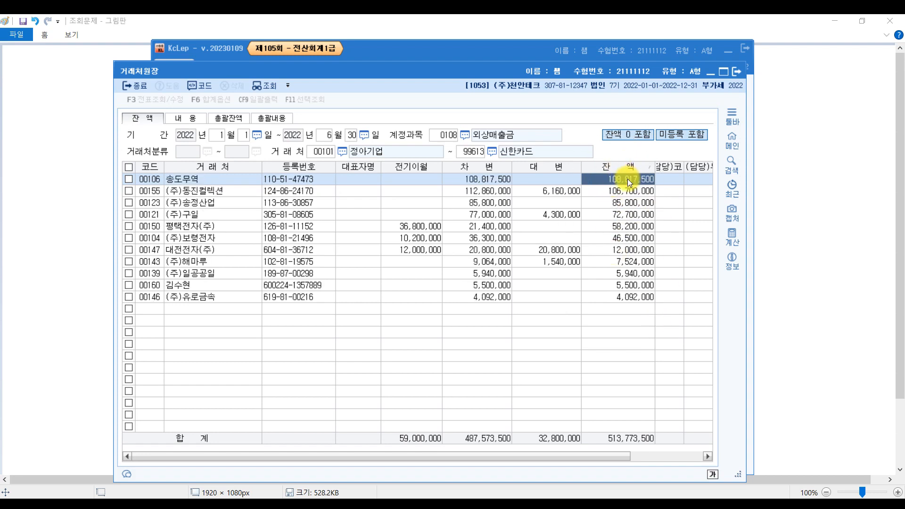
{"action": "left_click", "coordinate": [184, 181]}
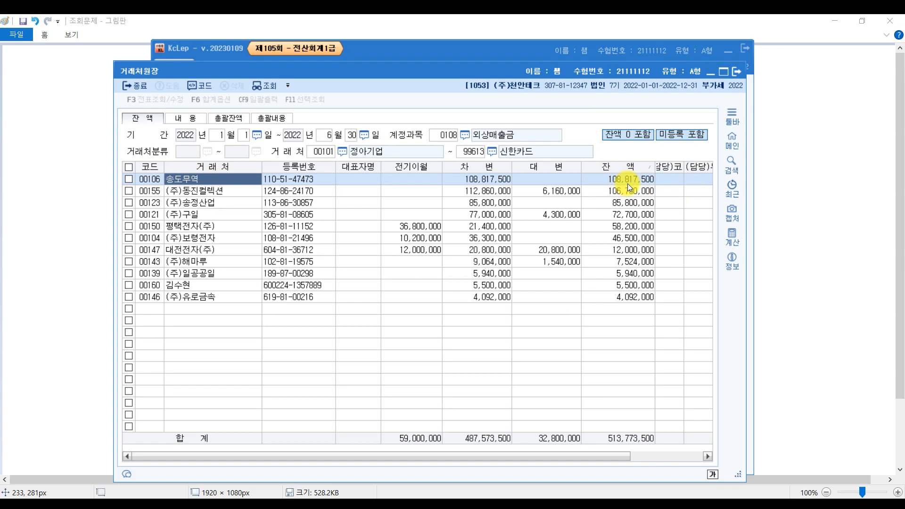
- Return to the exam PDF and underline question [3]'s answer, 송도무역, 108,817,500원
{"action": "left_click", "coordinate": [814, 198]}
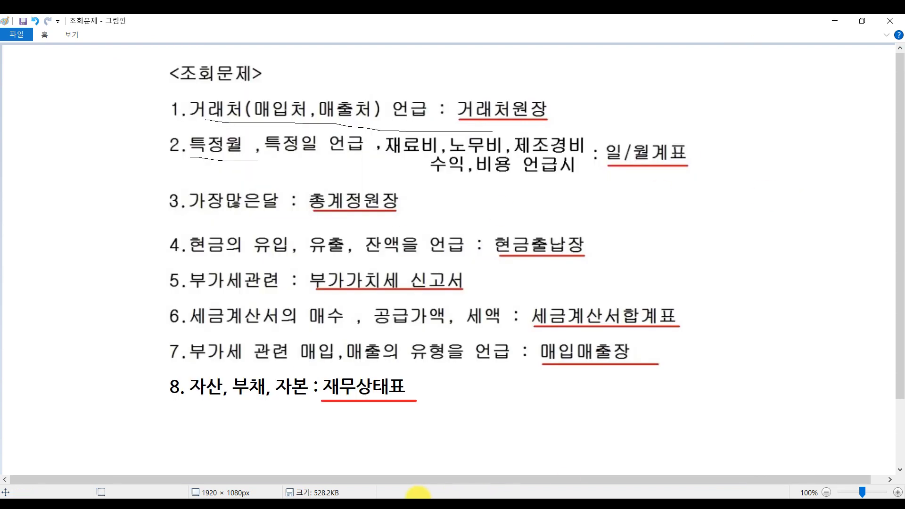
{"action": "left_click", "coordinate": [417, 505]}
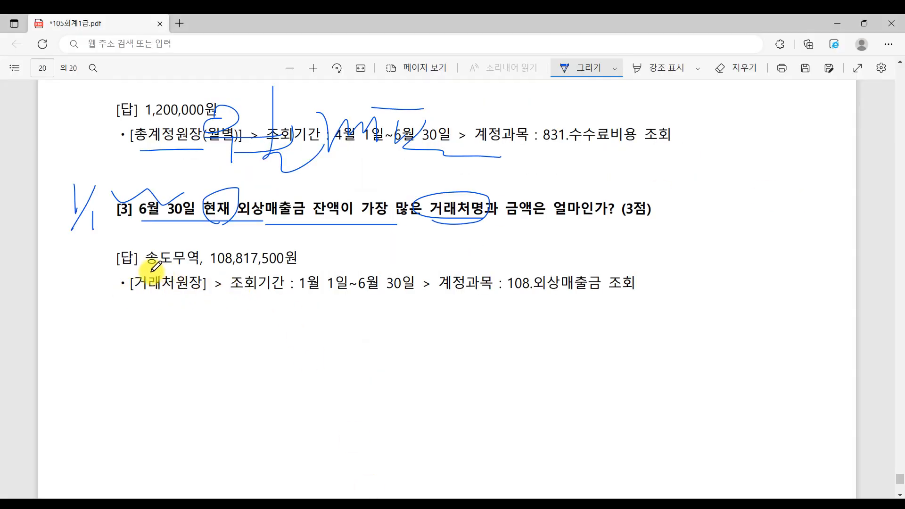
{"action": "left_click_drag", "start_coordinate": [152, 271], "coordinate": [290, 271]}
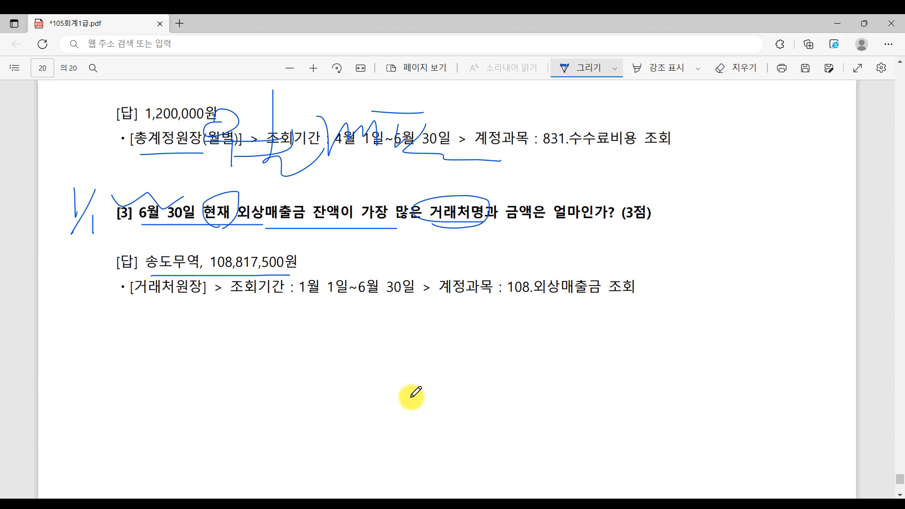
{"action": "scroll", "coordinate": [413, 396], "scroll_direction": "up", "scroll_amount": 4}
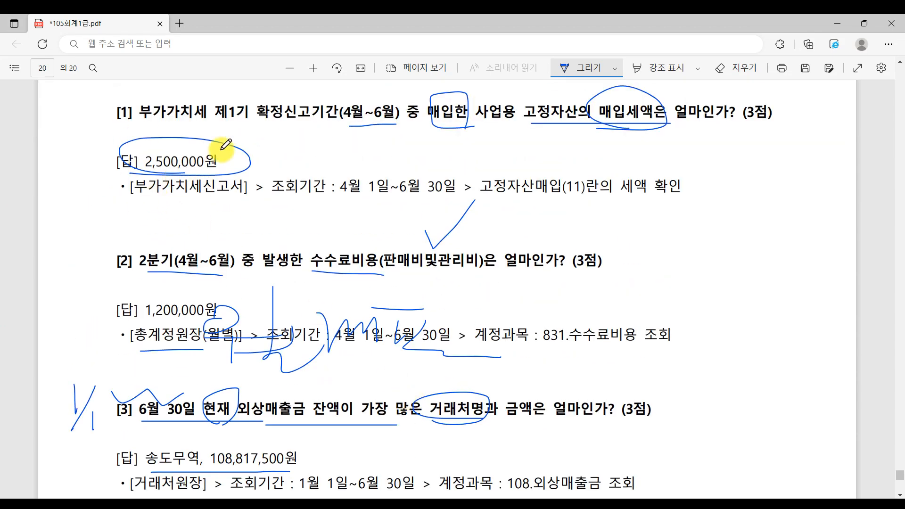
- Try to open the 이론문제 답안작성 form in KcLep while report windows are still open
{"action": "left_click", "coordinate": [394, 505]}
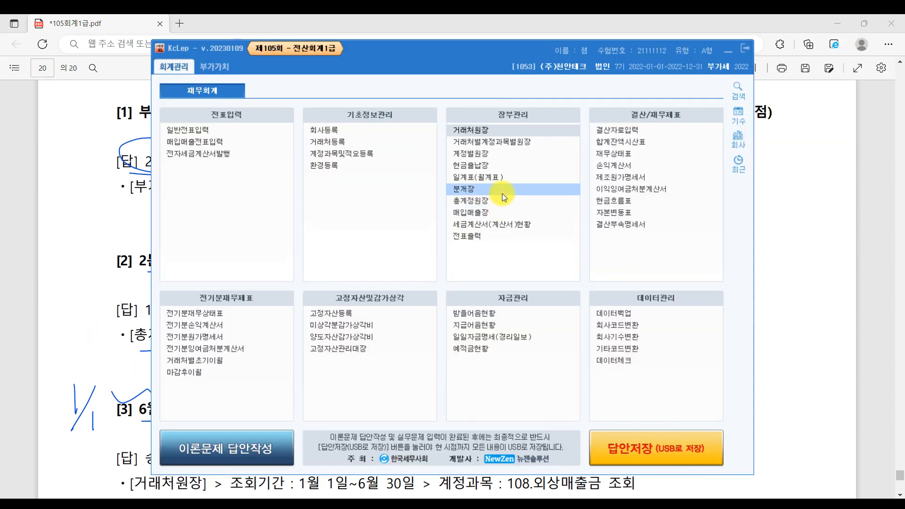
{"action": "left_click", "coordinate": [238, 449]}
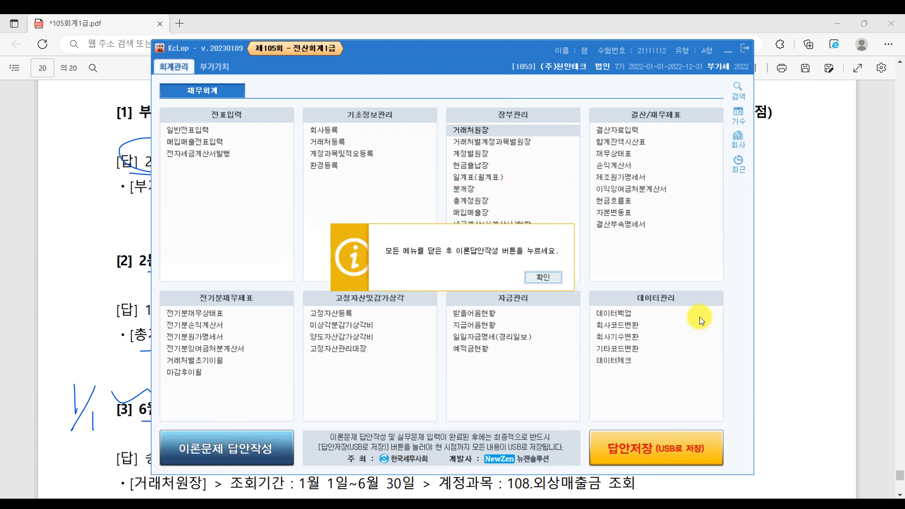
{"action": "left_click", "coordinate": [557, 278]}
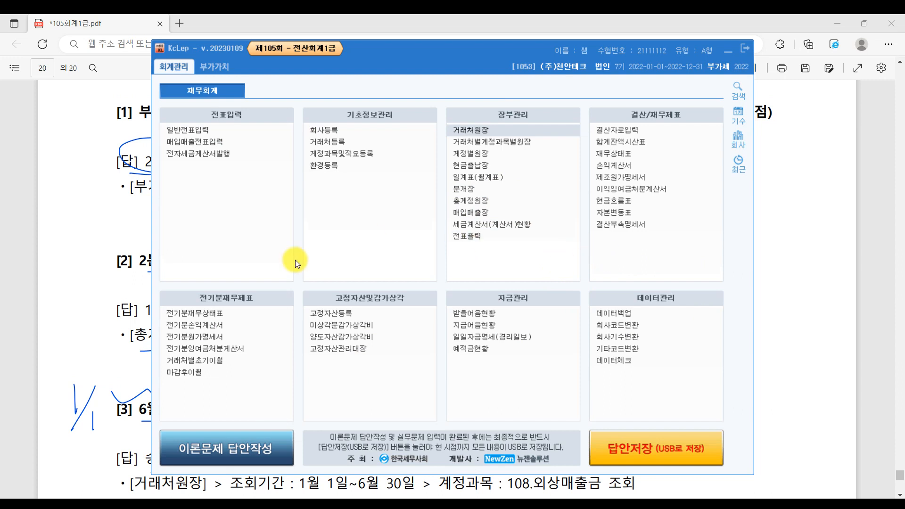
{"action": "left_click", "coordinate": [255, 443]}
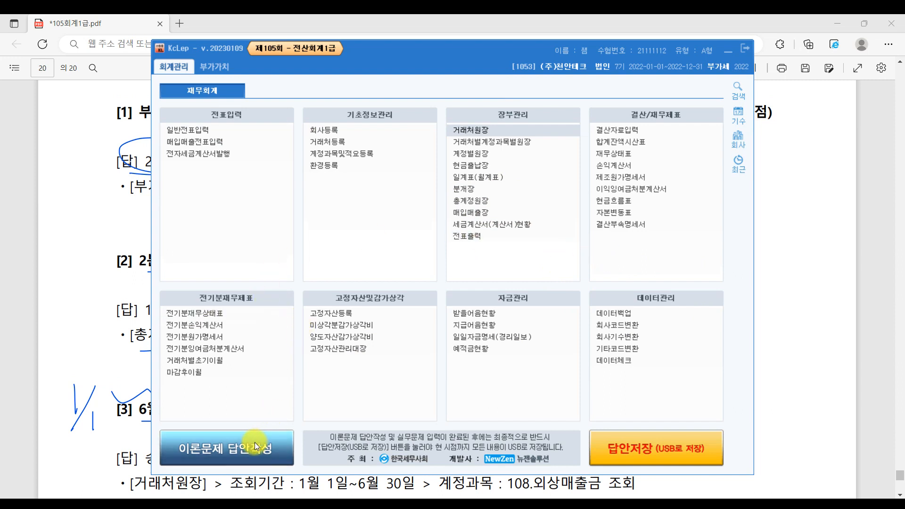
{"action": "left_click", "coordinate": [255, 443]}
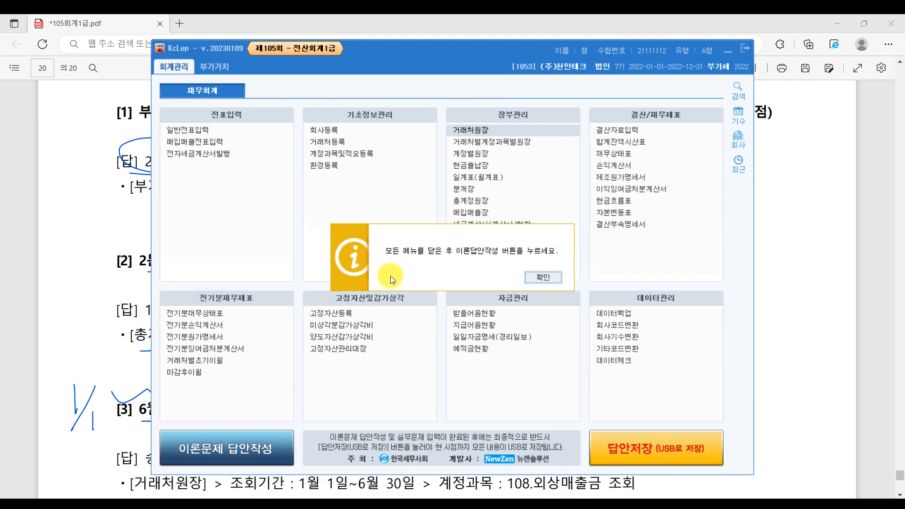
{"action": "left_click", "coordinate": [539, 274]}
- Close the open 일계표(월계표), 총계정원장 and 거래처원장 windows
{"action": "left_click", "coordinate": [565, 506]}
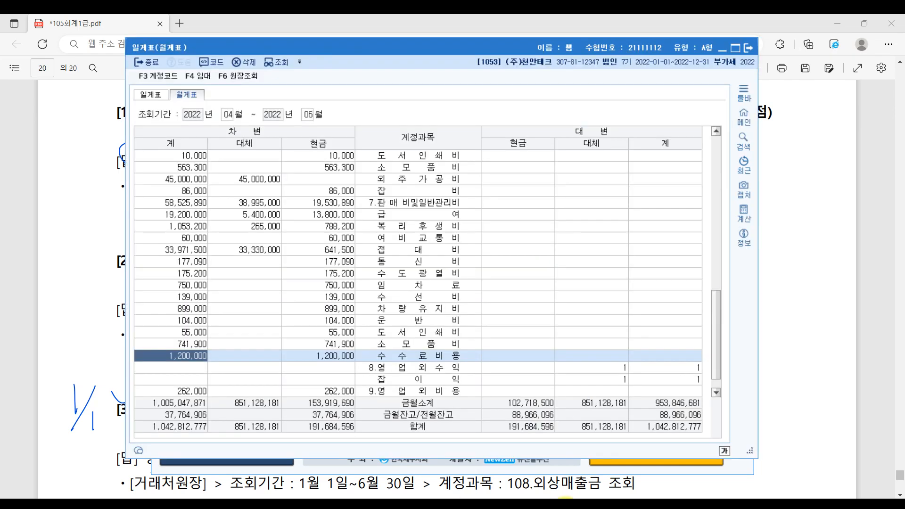
{"action": "left_click", "coordinate": [751, 46]}
{"action": "left_click", "coordinate": [596, 506]}
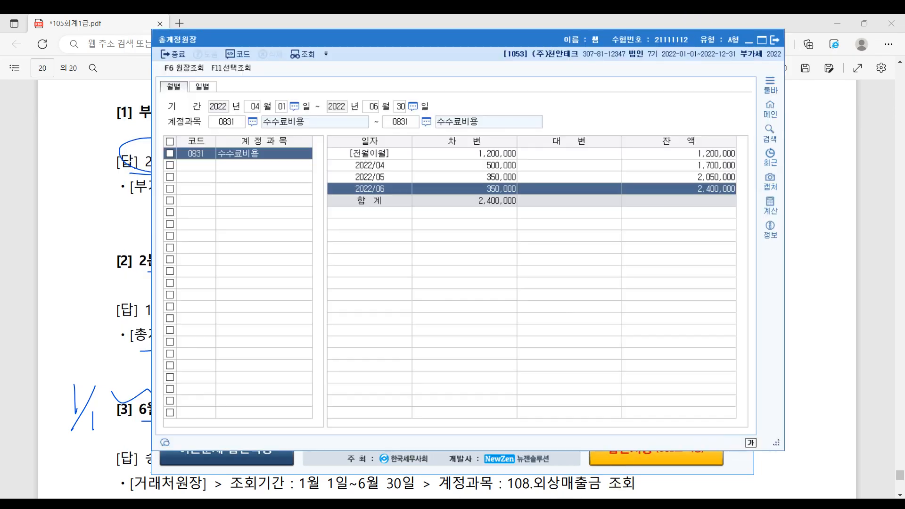
{"action": "left_click", "coordinate": [773, 39]}
{"action": "left_click", "coordinate": [580, 506]}
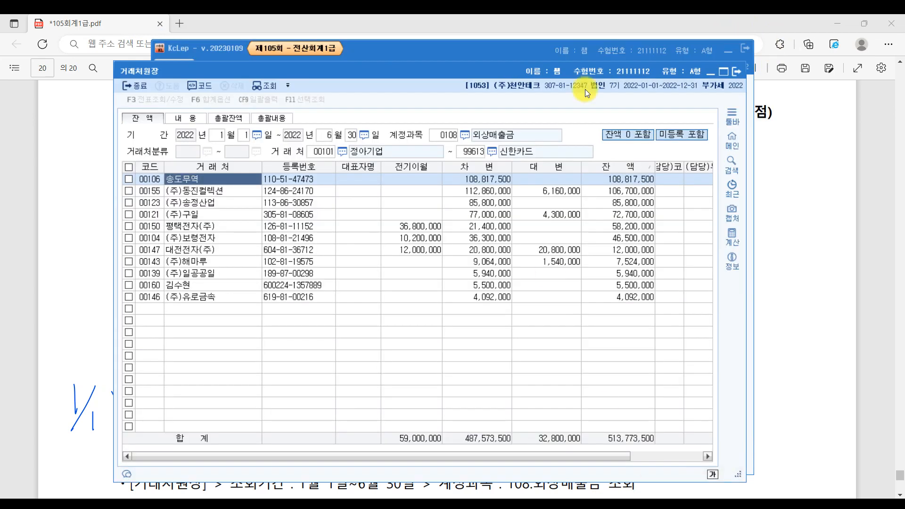
{"action": "left_click", "coordinate": [740, 69]}
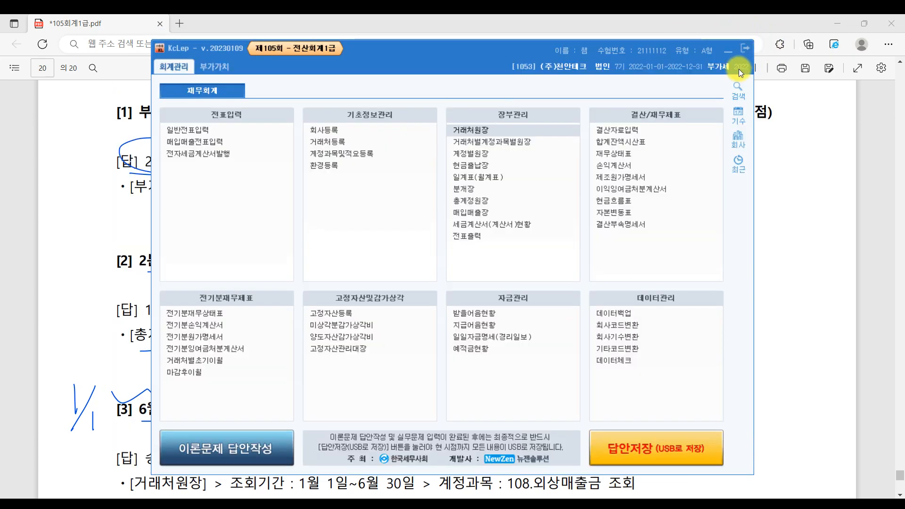
- Open the 이론문제 답안작성 form and go through the 실무시험답안 fields for [1], [2] and [3]'s 거래처명 and 금액
{"action": "left_click", "coordinate": [238, 453]}
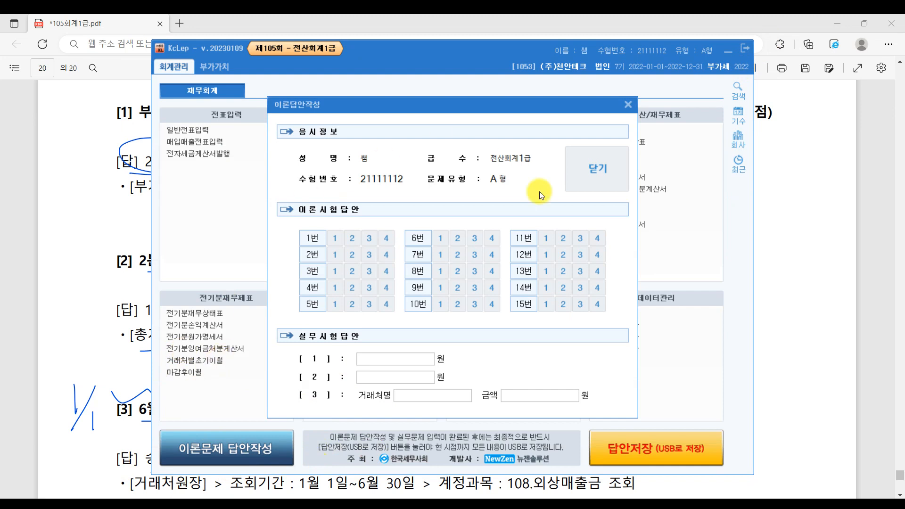
{"action": "left_click", "coordinate": [403, 358]}
{"action": "left_click", "coordinate": [404, 377]}
{"action": "left_click", "coordinate": [415, 396]}
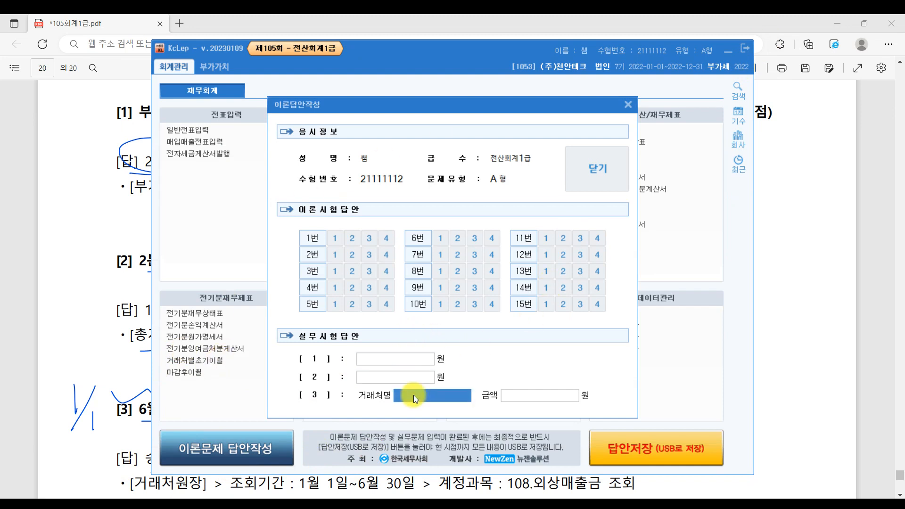
{"action": "left_click", "coordinate": [539, 397]}
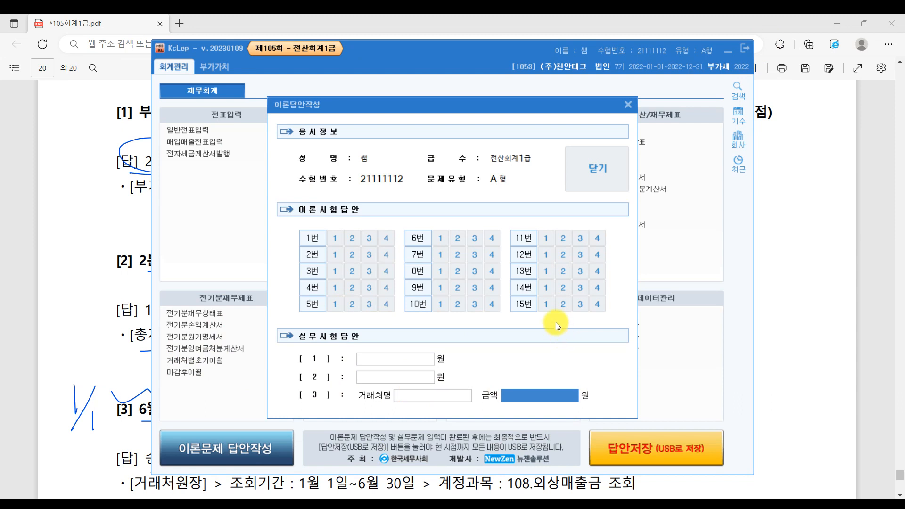
- Mark answer 2 for 2번, 3번 and 14번 and answer 3 for 4번 and 9번, and close the answer form
{"action": "left_click", "coordinate": [352, 255]}
{"action": "left_click", "coordinate": [352, 271]}
{"action": "left_click", "coordinate": [369, 288]}
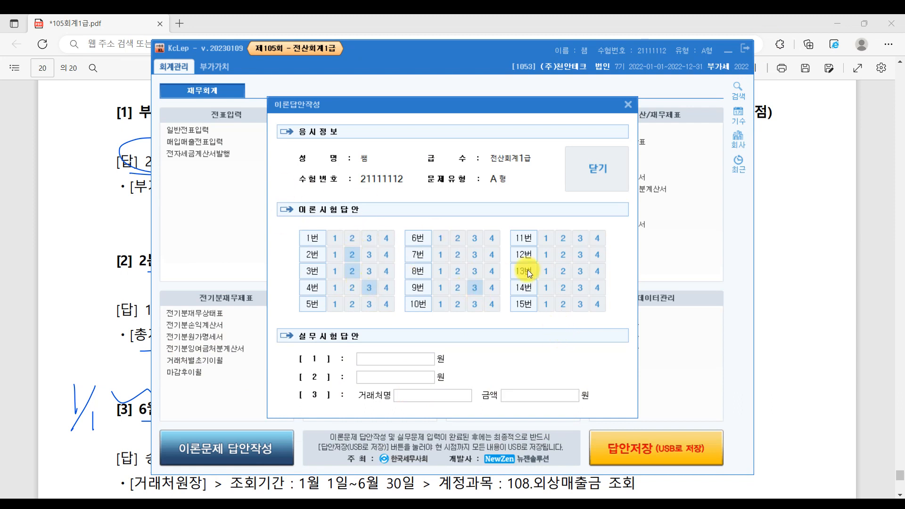
{"action": "left_click", "coordinate": [563, 288]}
{"action": "left_click", "coordinate": [599, 169]}
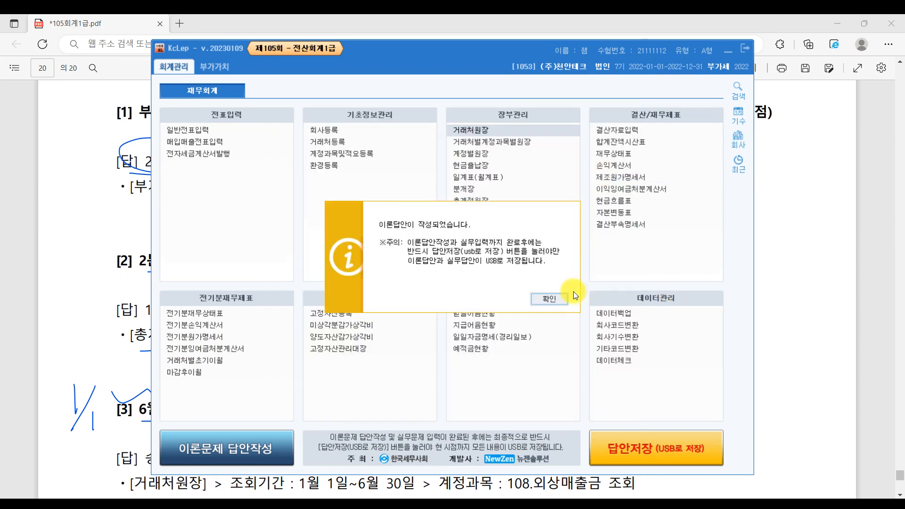
{"action": "left_click", "coordinate": [548, 296]}
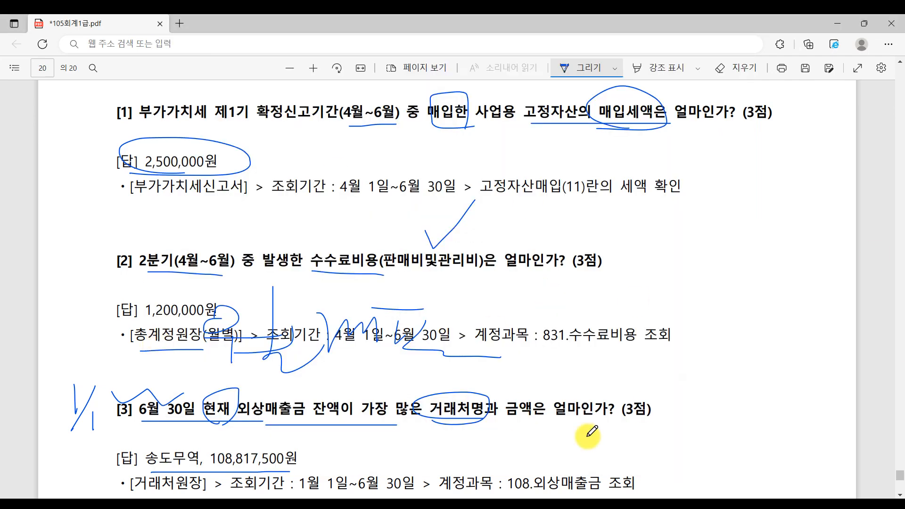
{"action": "scroll", "coordinate": [589, 436], "scroll_direction": "down", "scroll_amount": 4}
{"action": "scroll", "coordinate": [457, 404], "scroll_direction": "up", "scroll_amount": 4}
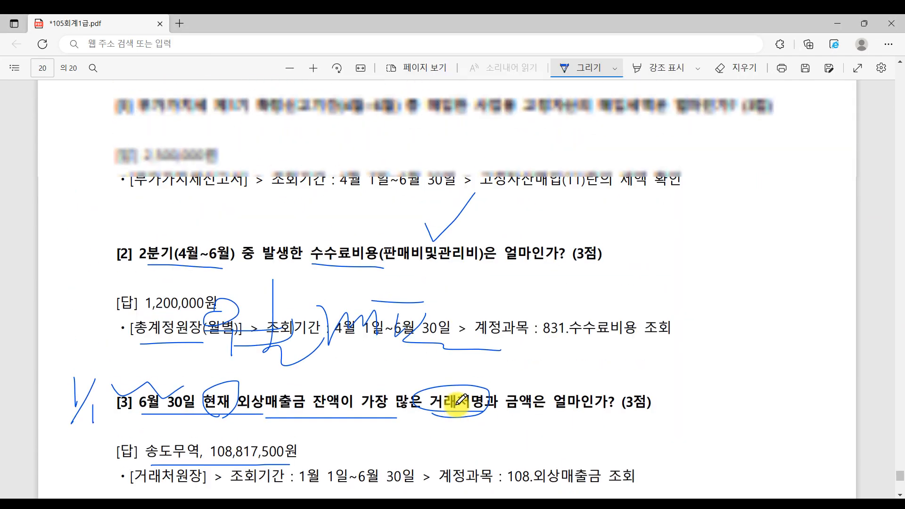